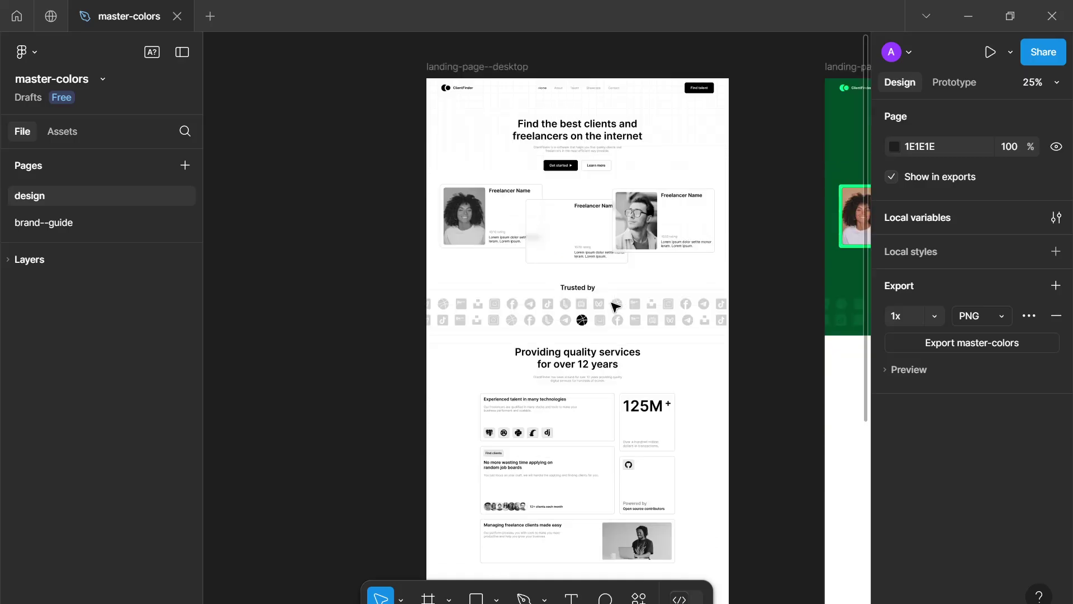
# Step: Examine the full layouts of the black-and-white and coloured desktop landing pages side by side
pyautogui.scroll(-2, 614, 306)
pyautogui.scroll(-2, 615, 306)
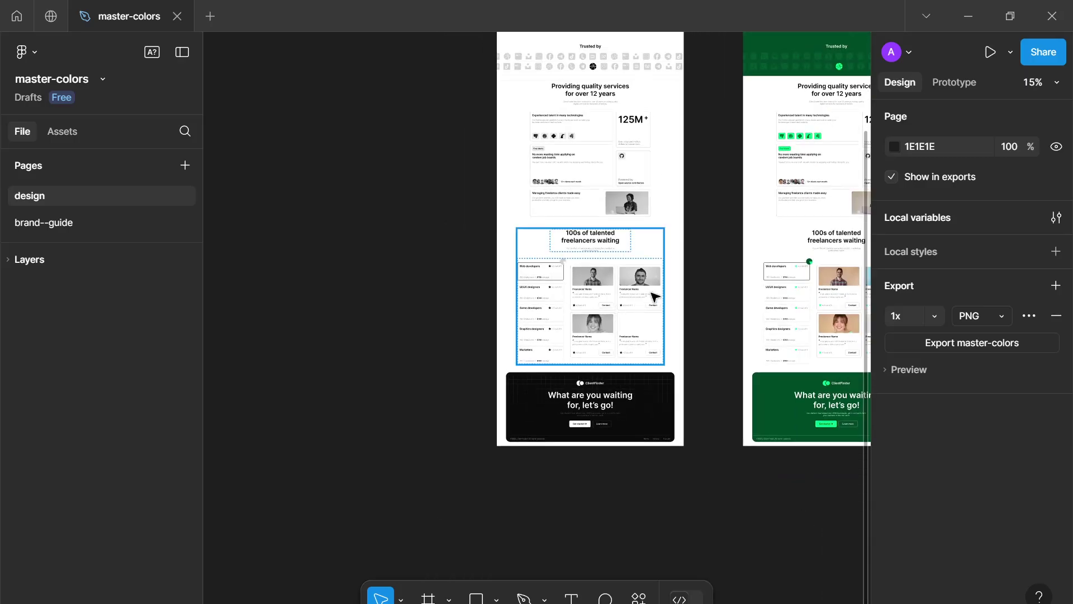
pyautogui.scroll(5, 559, 313)
pyautogui.hscroll(5, 559, 313)
pyautogui.hscroll(3, 685, 310)
pyautogui.scroll(4, 685, 310)
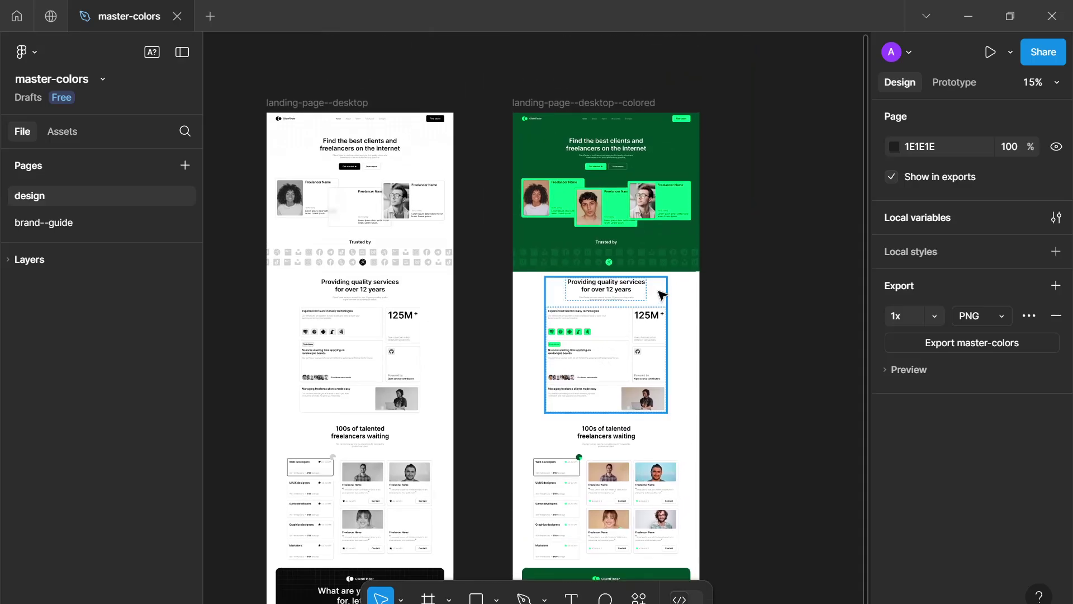
pyautogui.hscroll(2, 637, 228)
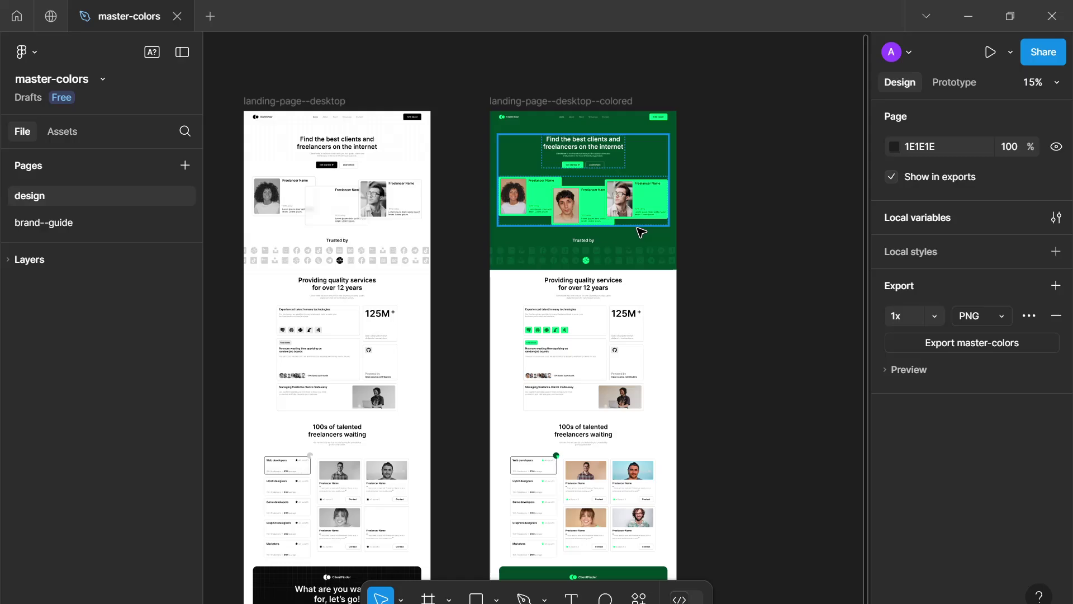
pyautogui.scroll(-2, 637, 230)
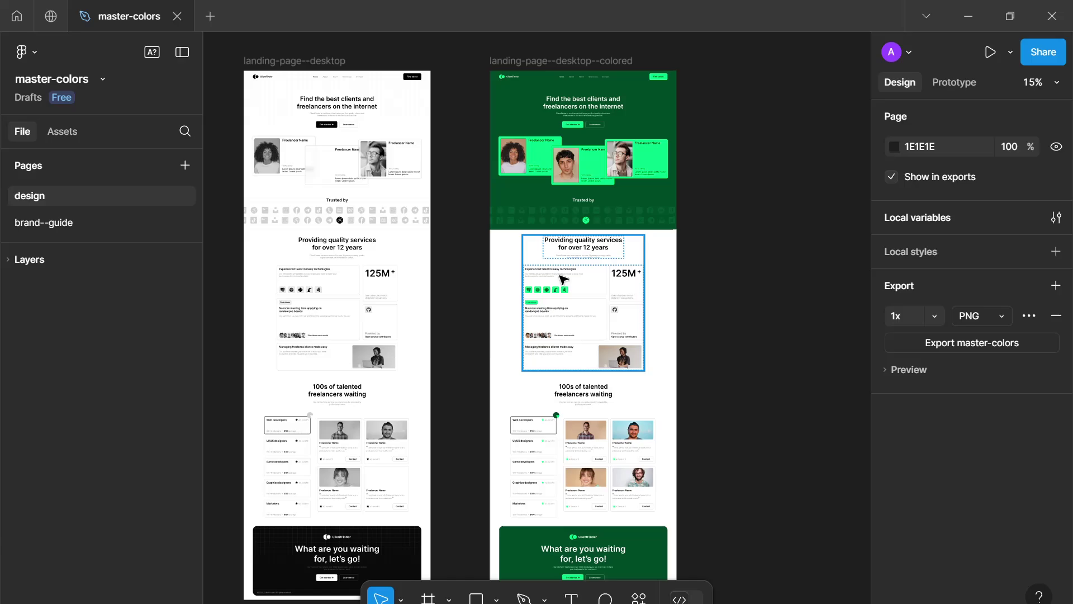
pyautogui.scroll(-1, 560, 330)
pyautogui.scroll(-2, 559, 331)
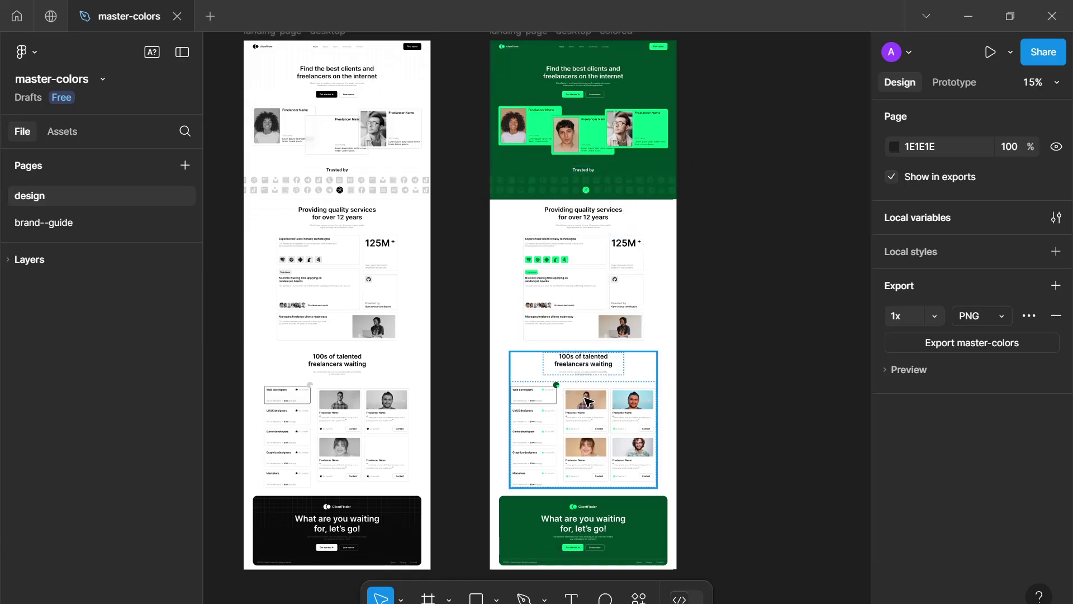
pyautogui.scroll(-3, 592, 431)
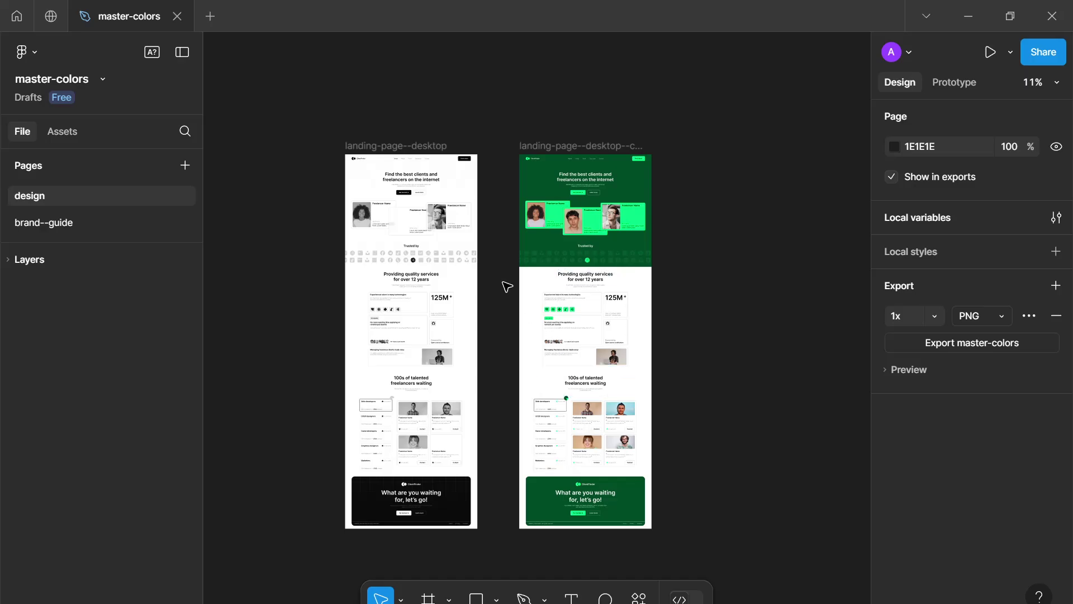
pyautogui.moveTo(479, 189); pyautogui.dragTo(511, 236)
# Step: Add a page named dark--mode and paste a copy of the landing-page--desktop frame into it
pyautogui.click(373, 146)
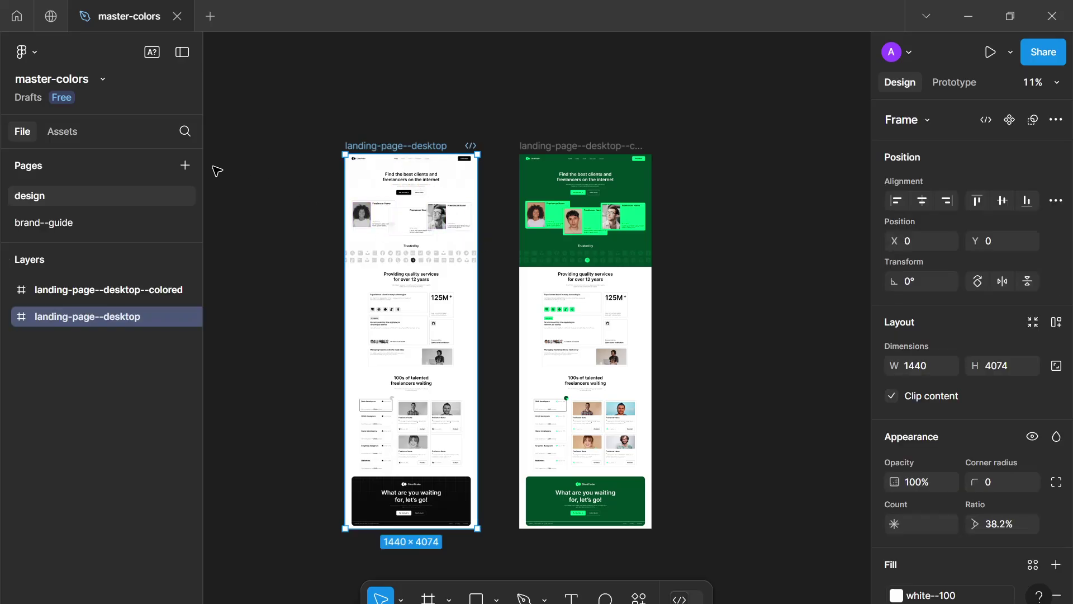
pyautogui.click(180, 167)
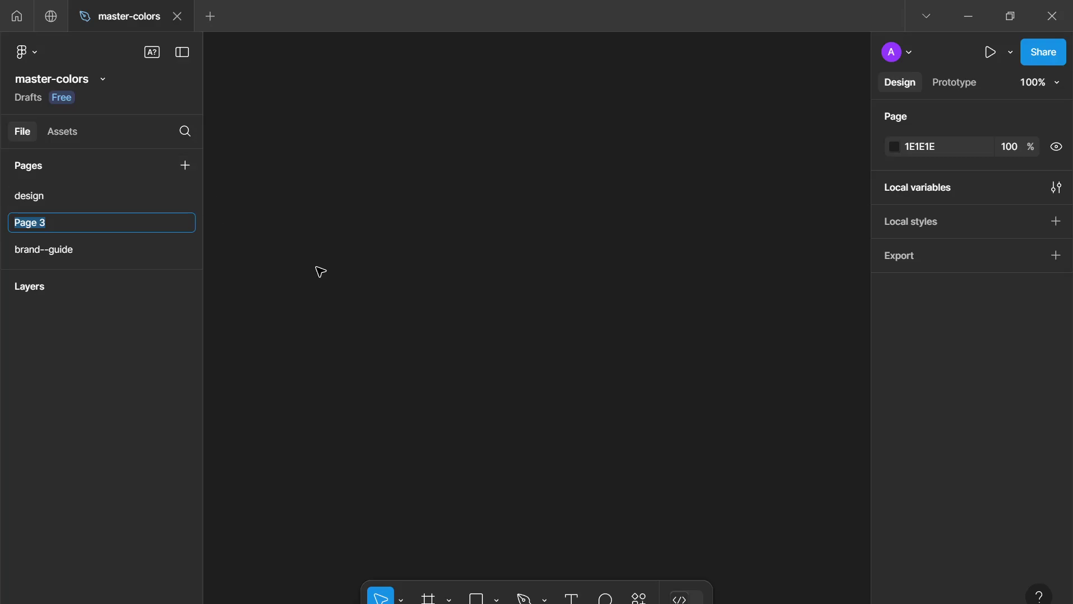
pyautogui.write('dark--mode')
pyautogui.press('Return')
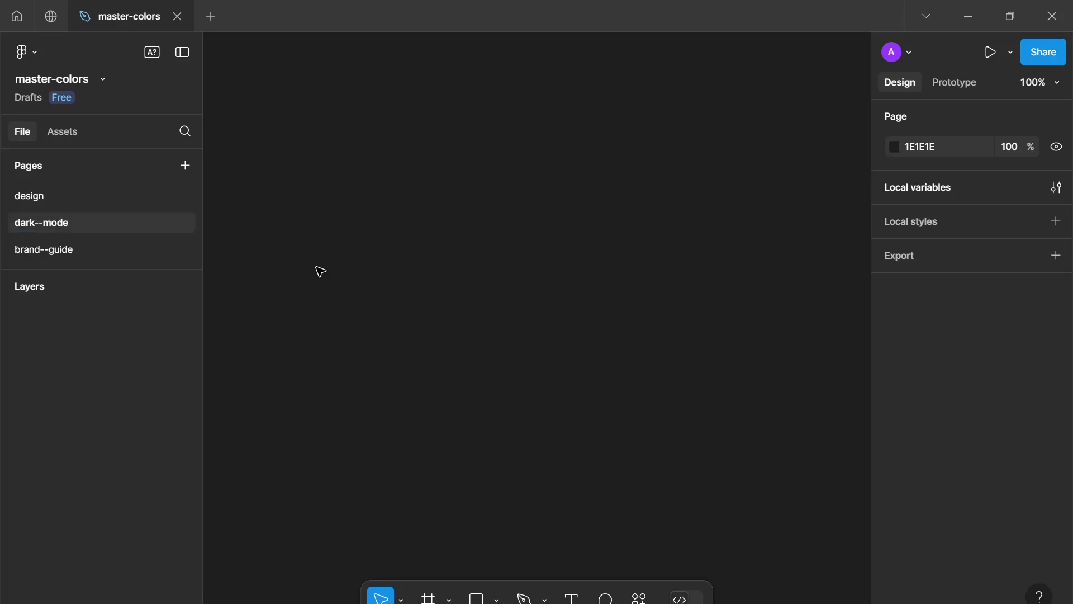
pyautogui.hotkey('ctrl', 'v')
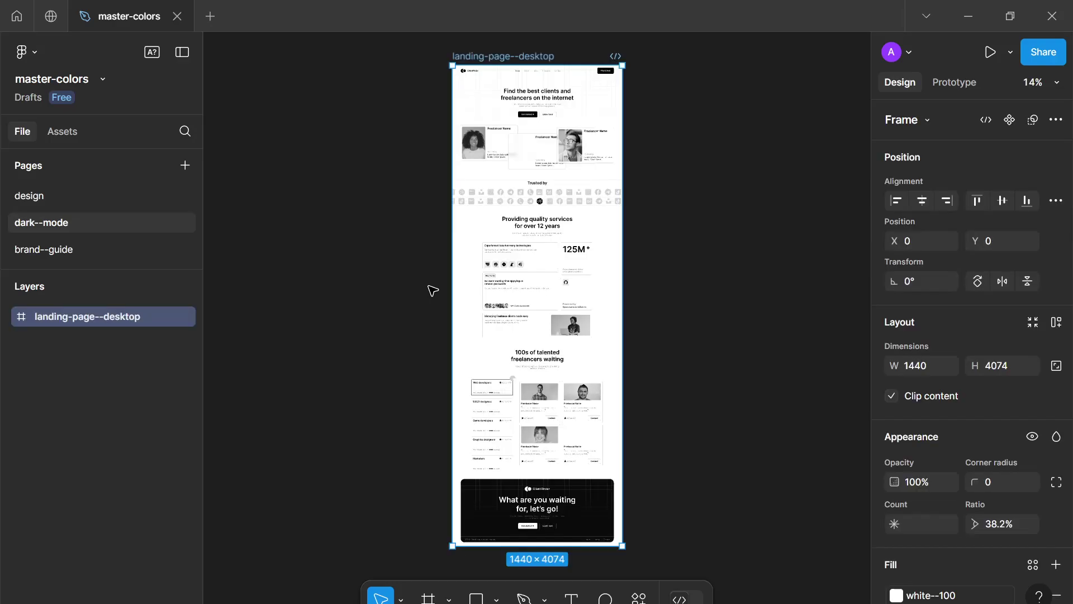
# Step: Duplicate the landing-page--desktop frame and place the copy beside the original at X 2512, Y 0
pyautogui.scroll(-3, 432, 290)
pyautogui.scroll(2, 465, 183)
pyautogui.scroll(-2, 465, 184)
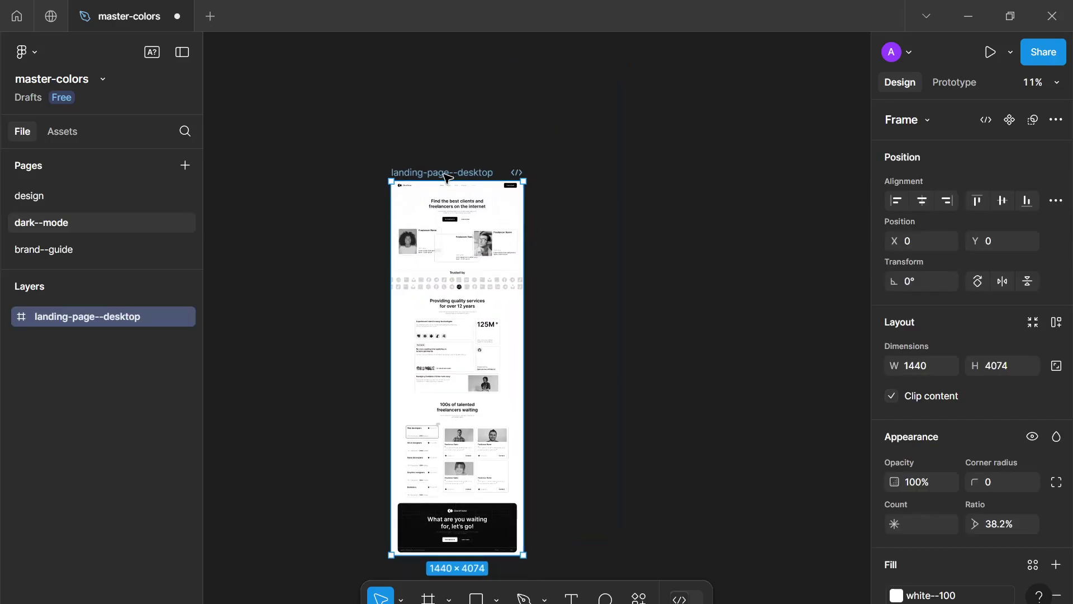
pyautogui.hotkey('ctrl', 'd')
pyautogui.moveTo(547, 174); pyautogui.dragTo(642, 165)
pyautogui.hscroll(3, 488, 209)
pyautogui.scroll(3, 488, 209)
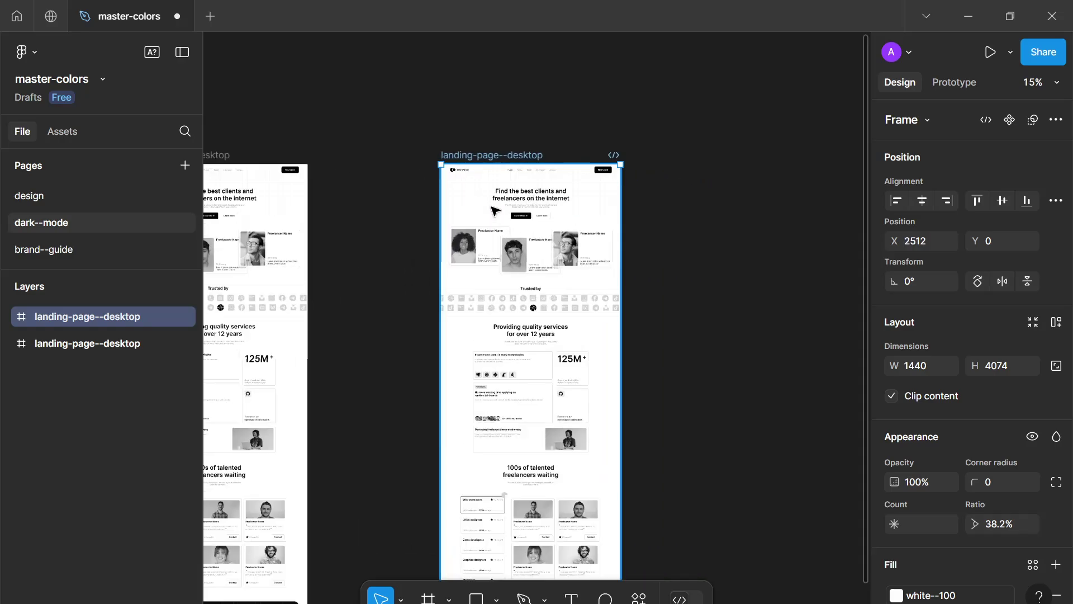
# Step: Rename the duplicated frame as landing-page--desktop--dark
pyautogui.scroll(-2, 522, 112)
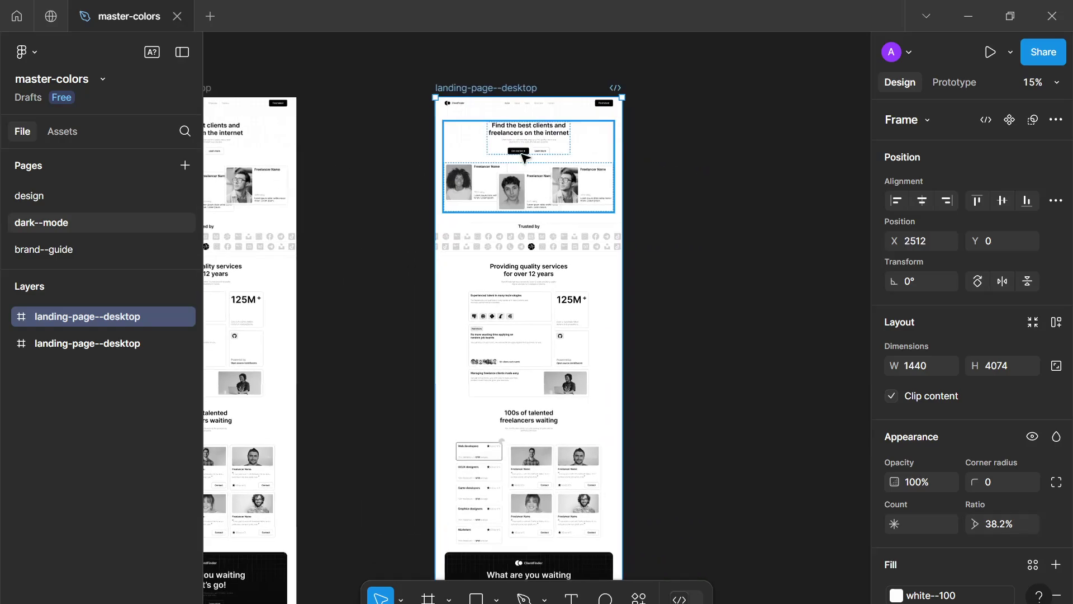
pyautogui.doubleClick(517, 88)
pyautogui.press('Right')
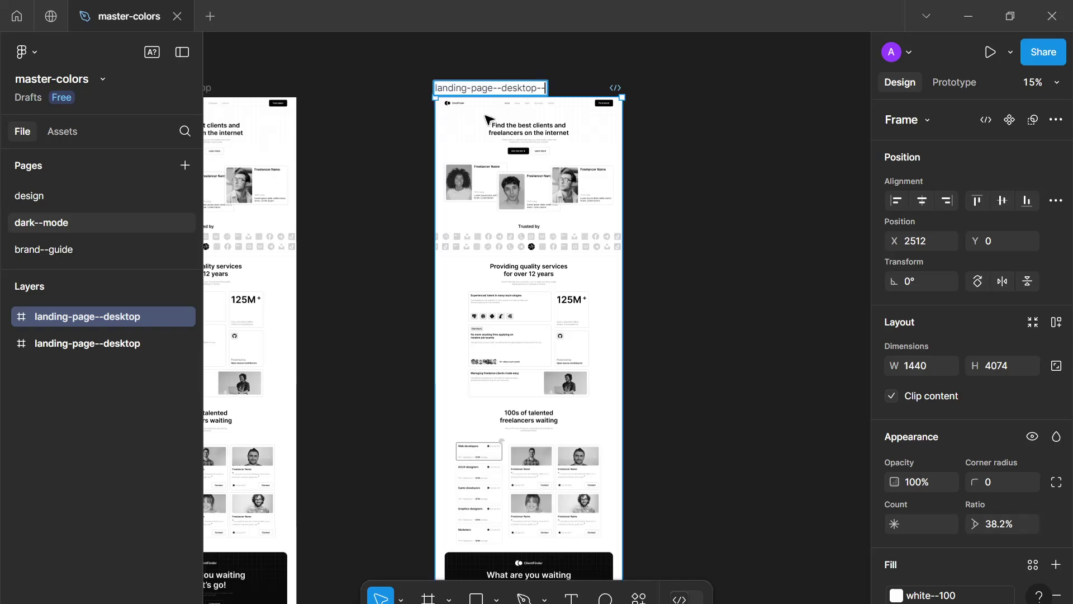
pyautogui.write('--dark')
pyautogui.press('Return')
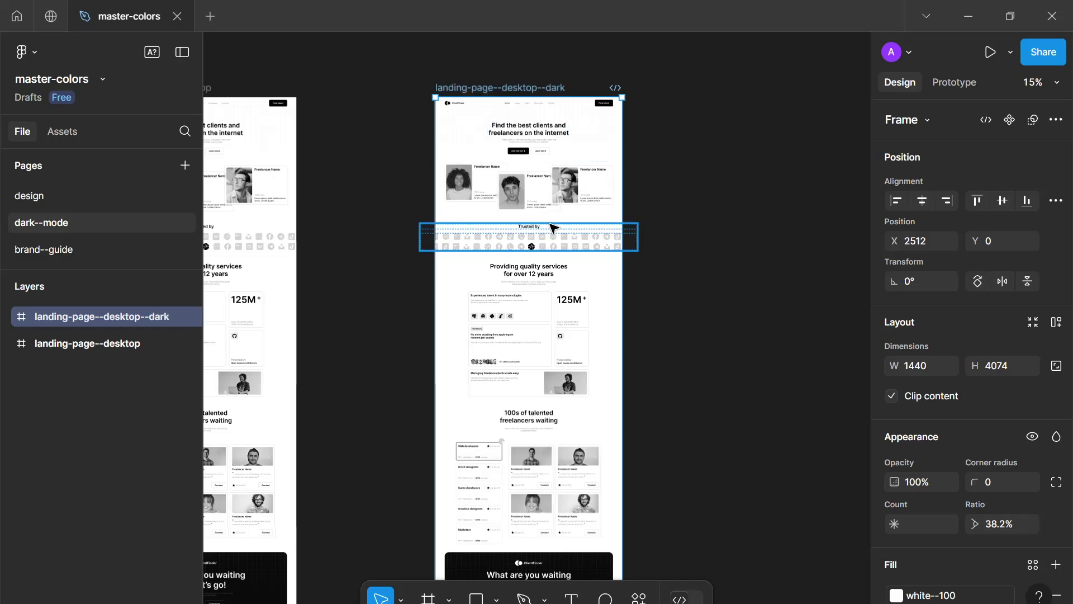
# Step: Draw a frame of about 1506 × 1538 on the empty canvas to the right of the dark landing page
pyautogui.scroll(5, 551, 228)
pyautogui.scroll(-4, 551, 227)
pyautogui.moveTo(551, 219); pyautogui.dragTo(541, 213)
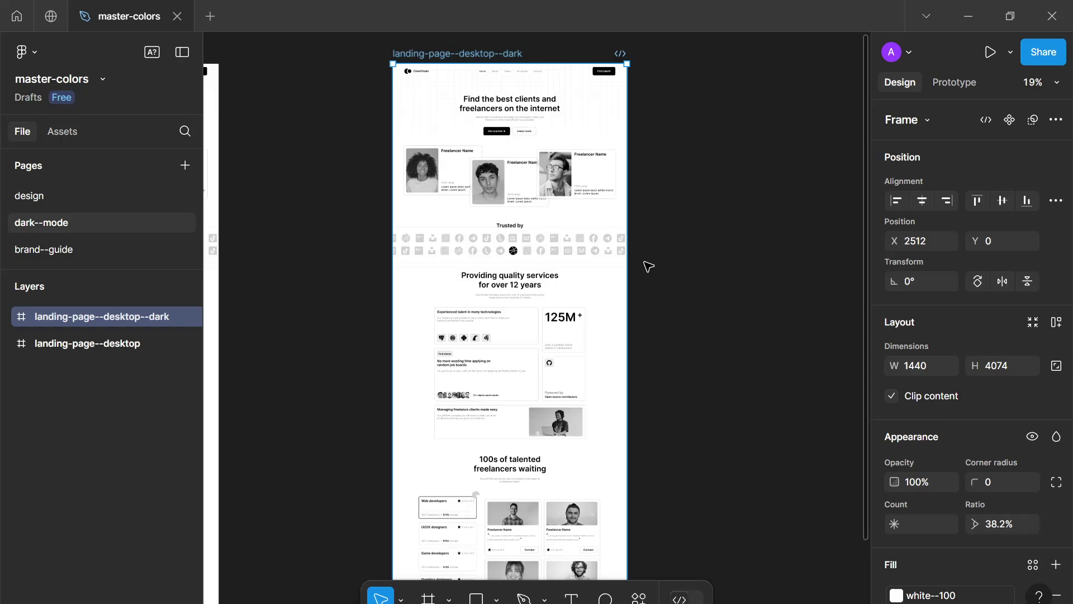
pyautogui.scroll(1, 653, 278)
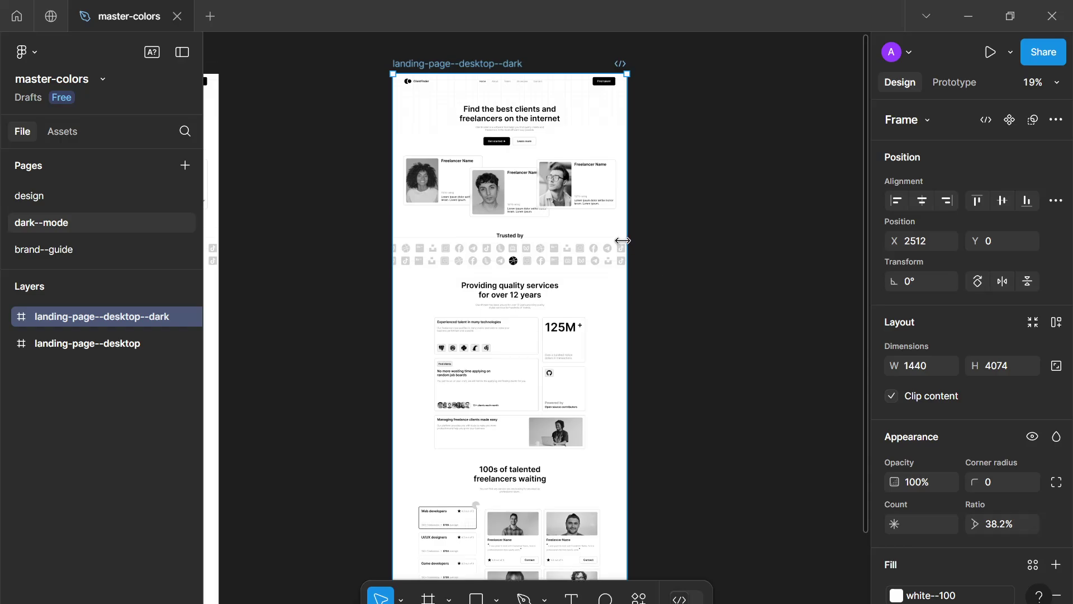
pyautogui.scroll(-3, 688, 275)
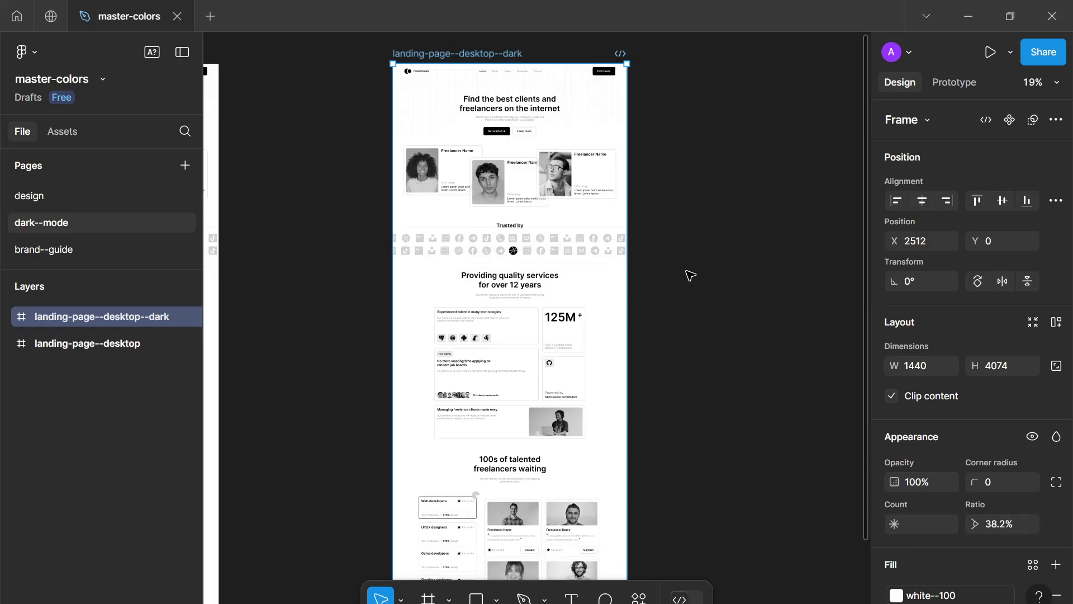
pyautogui.moveTo(689, 276); pyautogui.dragTo(644, 292)
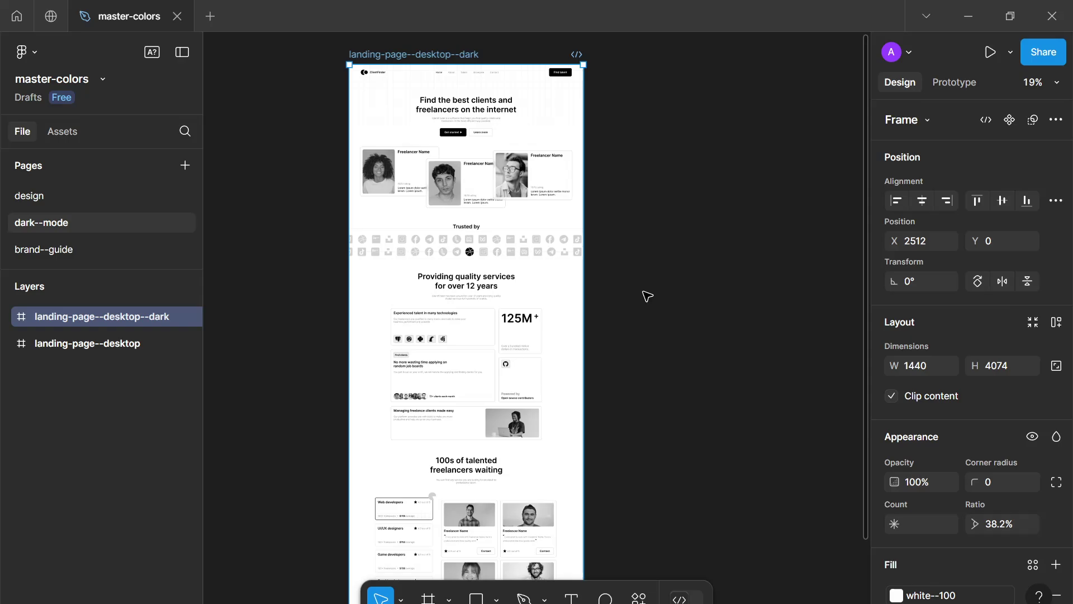
pyautogui.moveTo(647, 296); pyautogui.dragTo(581, 297)
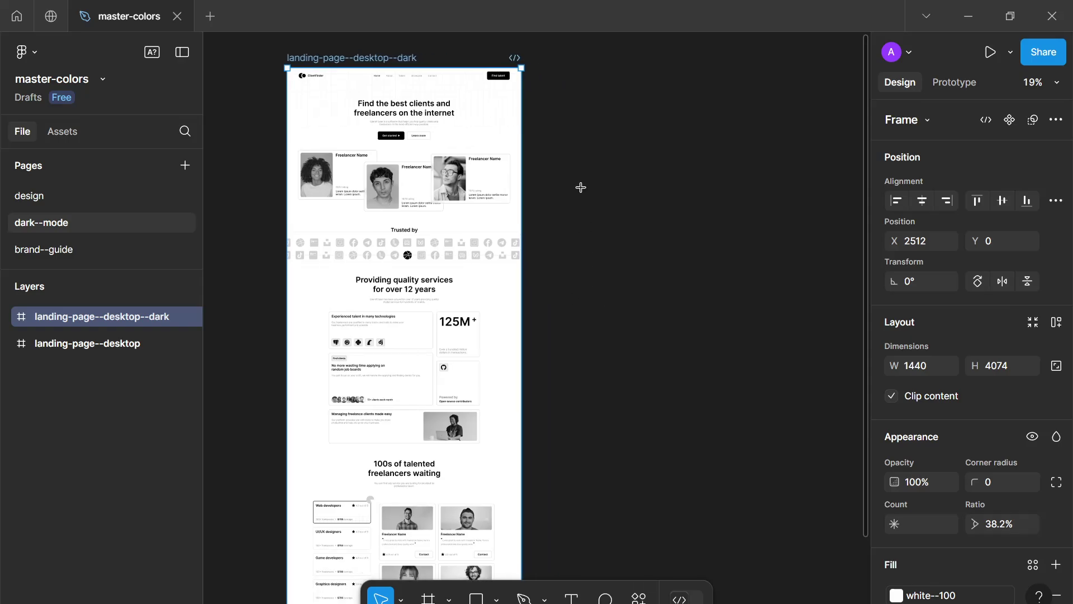
pyautogui.press('f')
pyautogui.moveTo(559, 113); pyautogui.dragTo(804, 362)
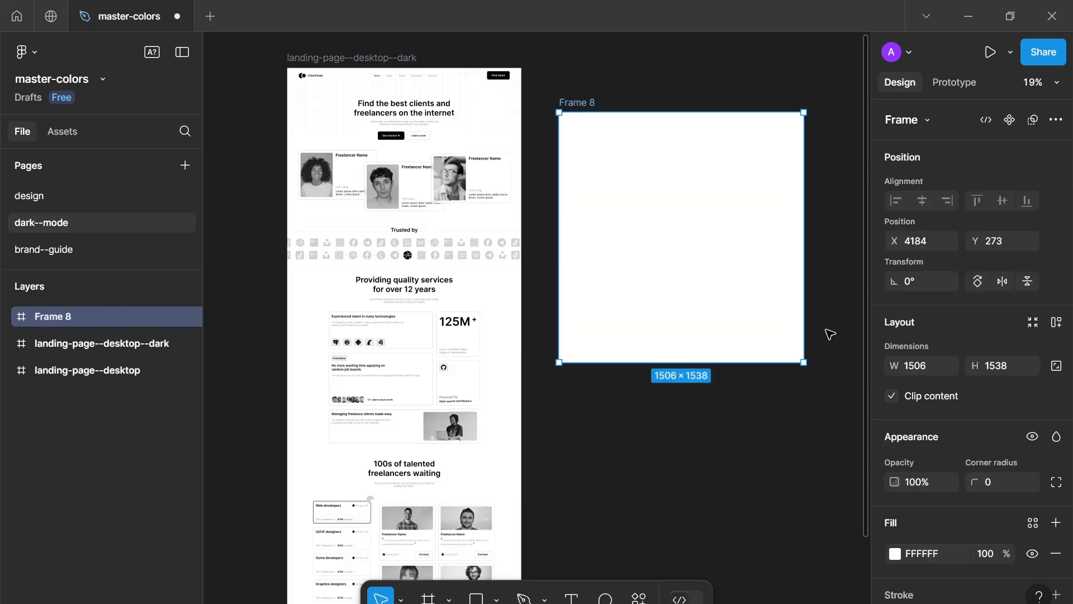
# Step: Inspect the new frame's solid white fill in the colour picker and close it without changing the colour
pyautogui.click(891, 555)
pyautogui.moveTo(794, 170); pyautogui.dragTo(968, 109)
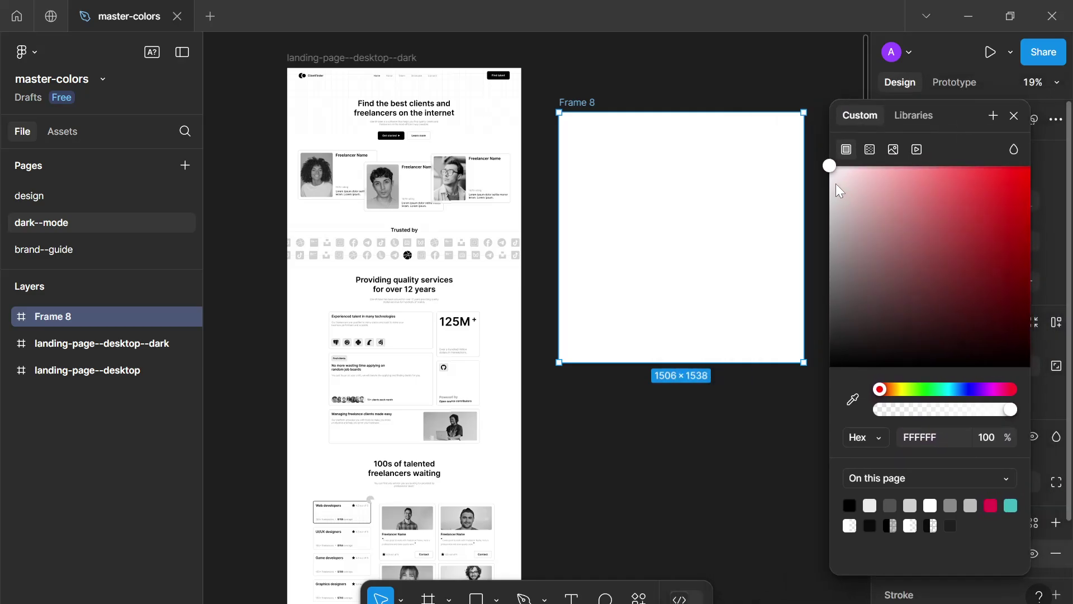
pyautogui.moveTo(830, 166); pyautogui.dragTo(766, 137)
pyautogui.moveTo(828, 168)
pyautogui.mouseDown()
pyautogui.moveTo(836, 176)
pyautogui.moveTo(812, 156)
pyautogui.mouseUp()
pyautogui.moveTo(809, 173); pyautogui.dragTo(781, 149)
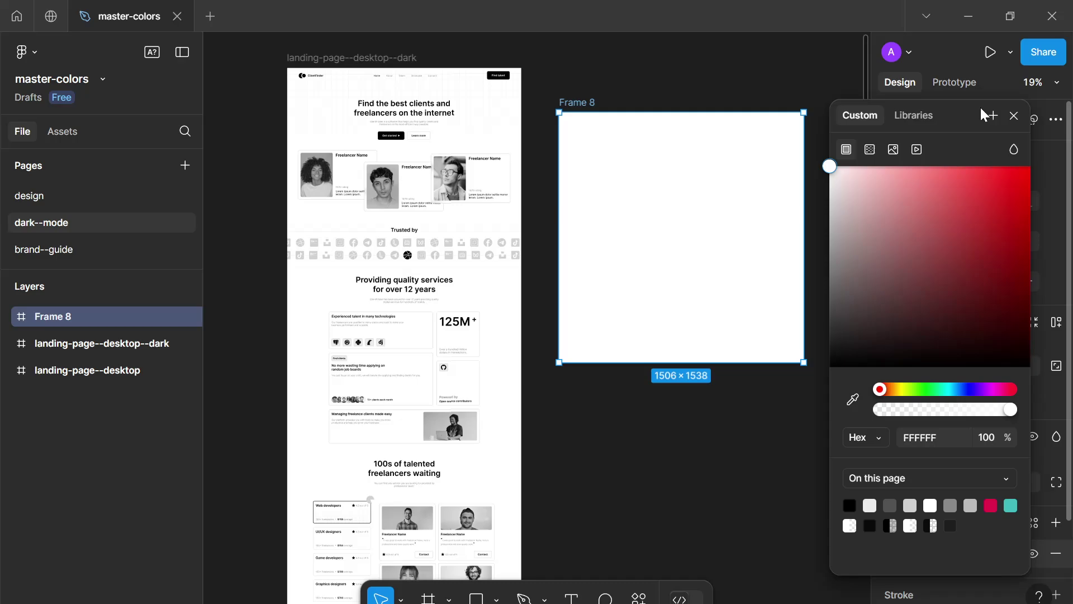
pyautogui.click(1014, 116)
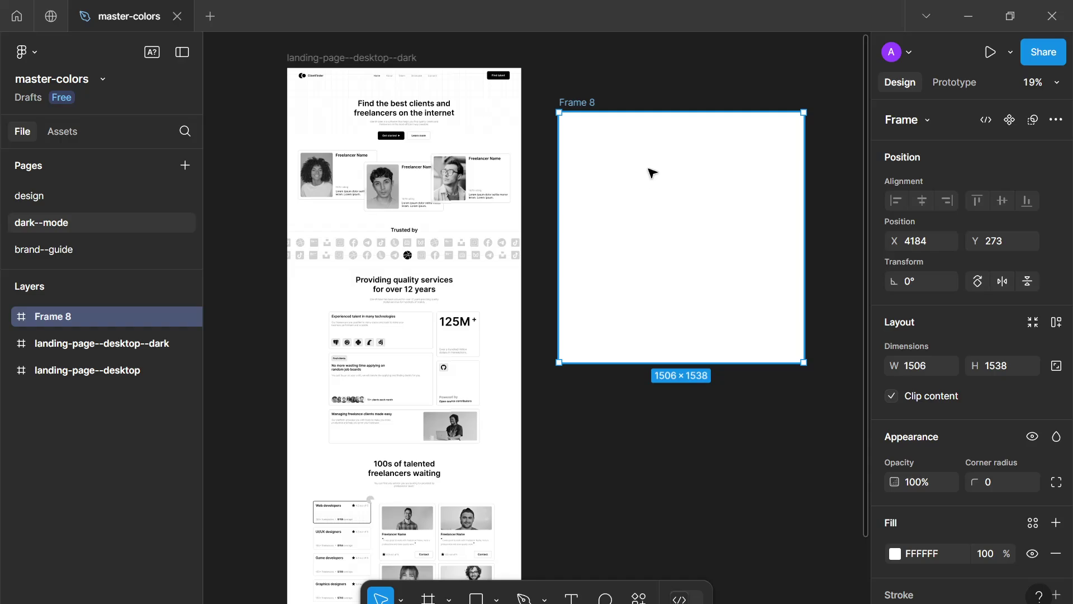
# Step: Duplicate the white frame, scale the copy down to about 714 × 730 and place it inside the original
pyautogui.hotkey('ctrl', 'd')
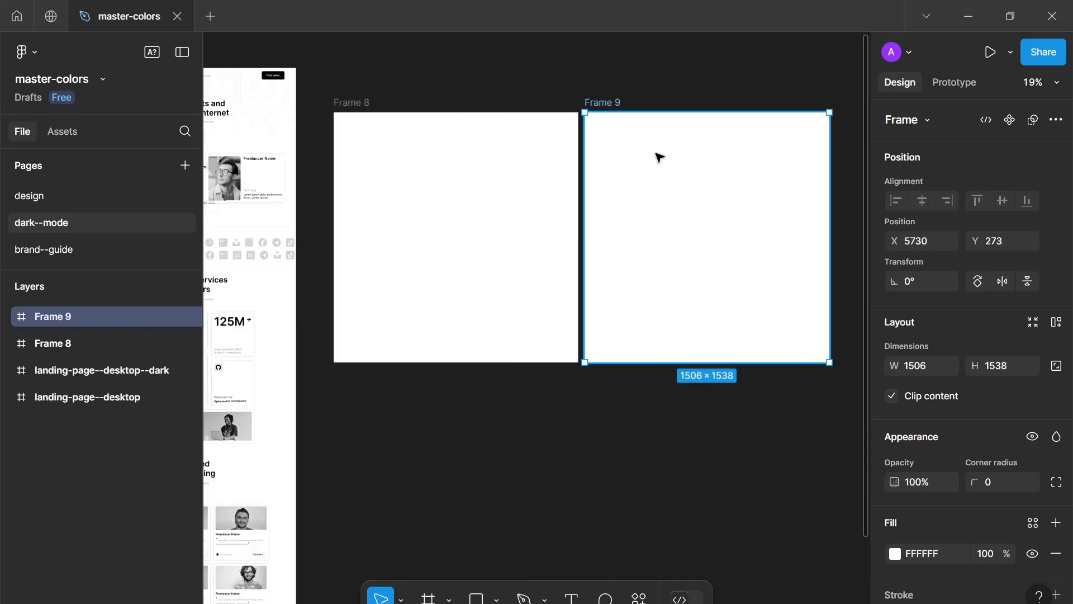
pyautogui.scroll(-1, 659, 157)
pyautogui.moveTo(661, 119); pyautogui.dragTo(491, 197)
pyautogui.scroll(1, 490, 198)
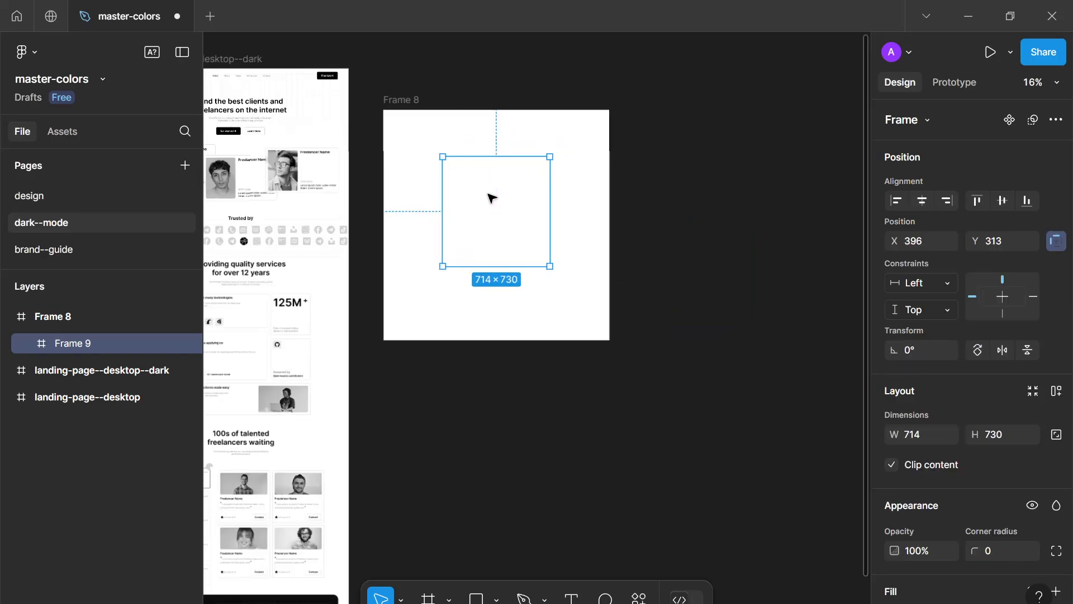
# Step: Reposition the small inner frame within the large white frame to about X 304, Y 404
pyautogui.scroll(4, 491, 197)
pyautogui.moveTo(615, 278); pyautogui.dragTo(591, 276)
pyautogui.click(484, 115)
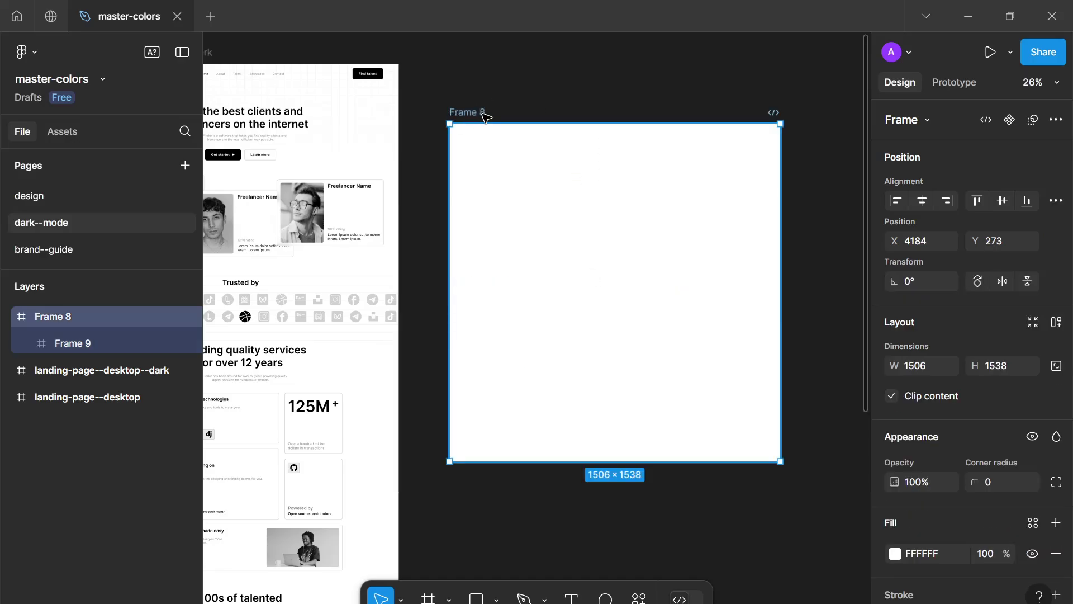
pyautogui.click(639, 268)
pyautogui.moveTo(611, 285); pyautogui.dragTo(609, 326)
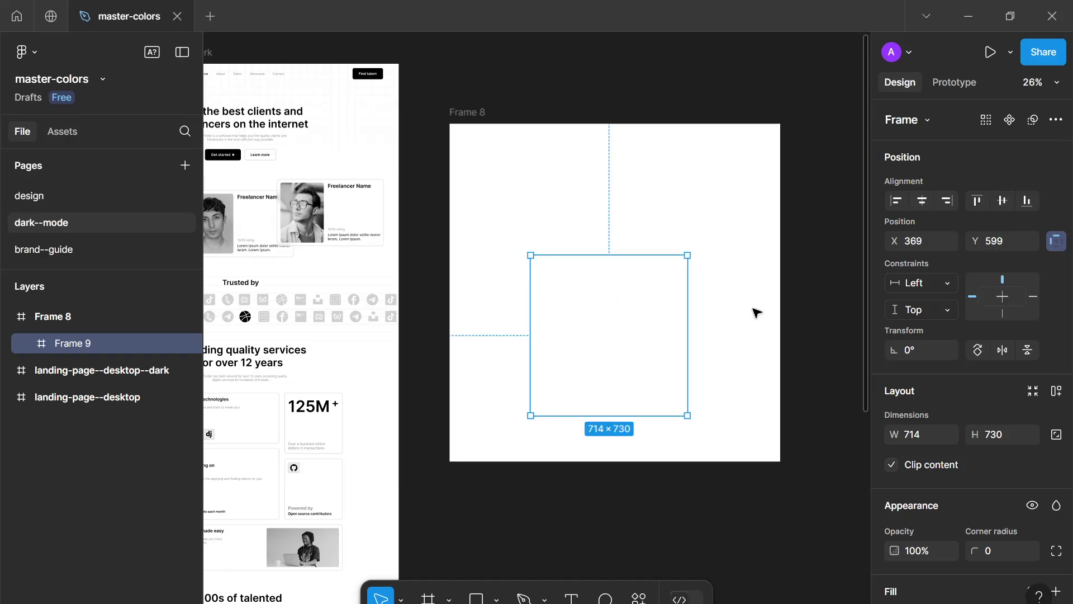
pyautogui.click(806, 279)
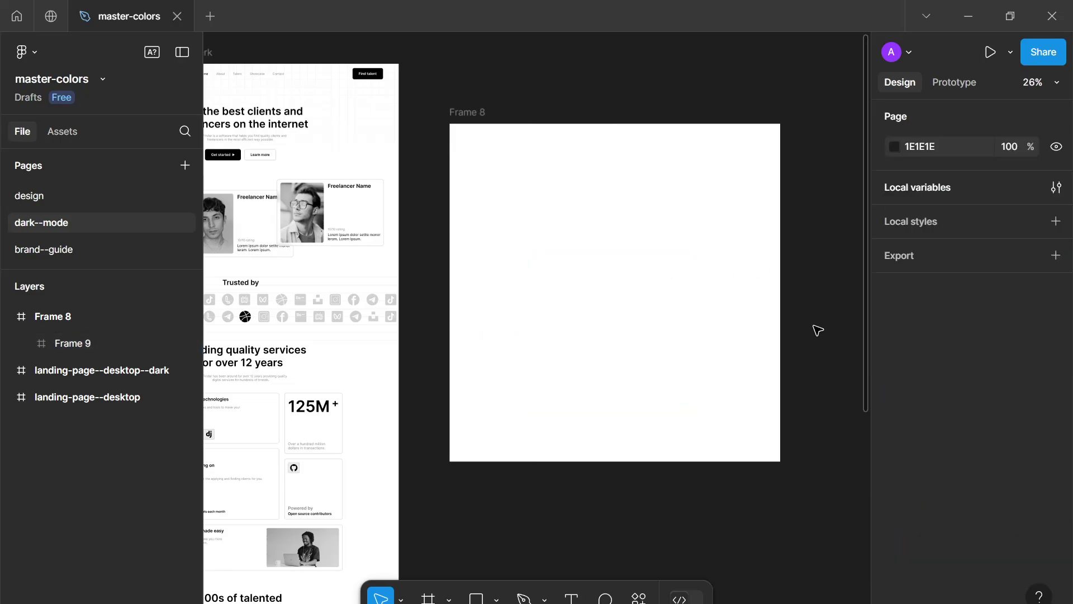
pyautogui.click(644, 339)
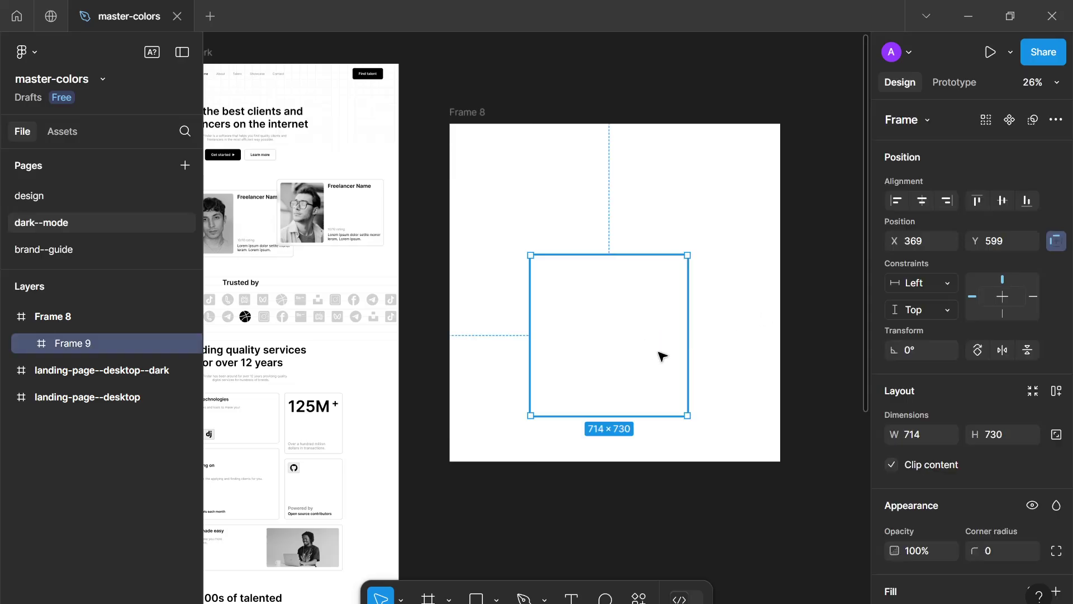
pyautogui.moveTo(658, 325); pyautogui.dragTo(645, 296)
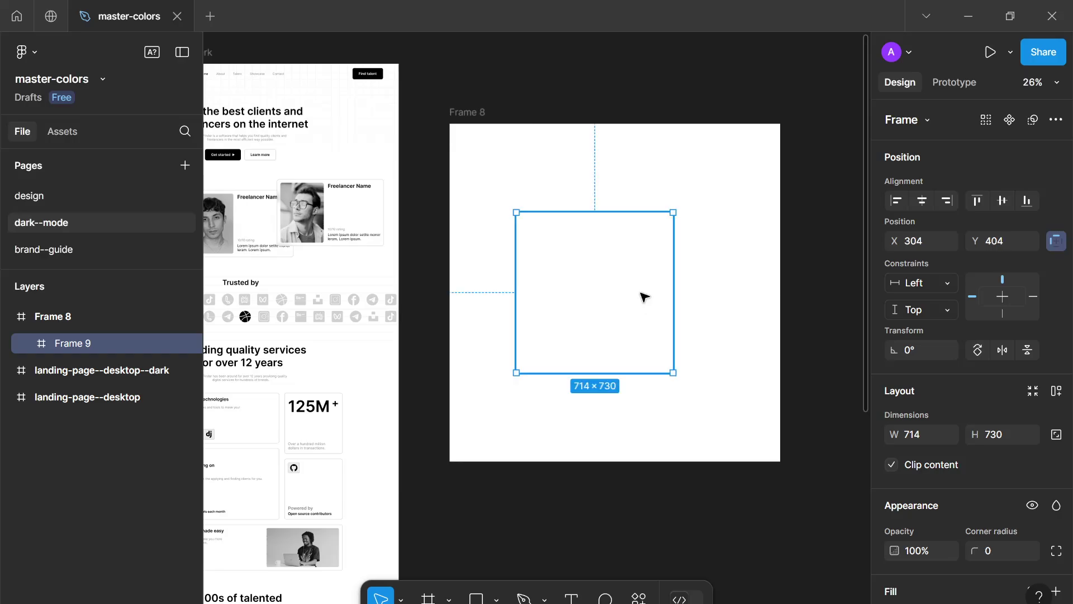
# Step: Change the inner frame's fill to black
pyautogui.click(576, 172)
pyautogui.moveTo(576, 173); pyautogui.dragTo(591, 196)
pyautogui.moveTo(499, 250); pyautogui.dragTo(542, 269)
pyautogui.scroll(-4, 965, 403)
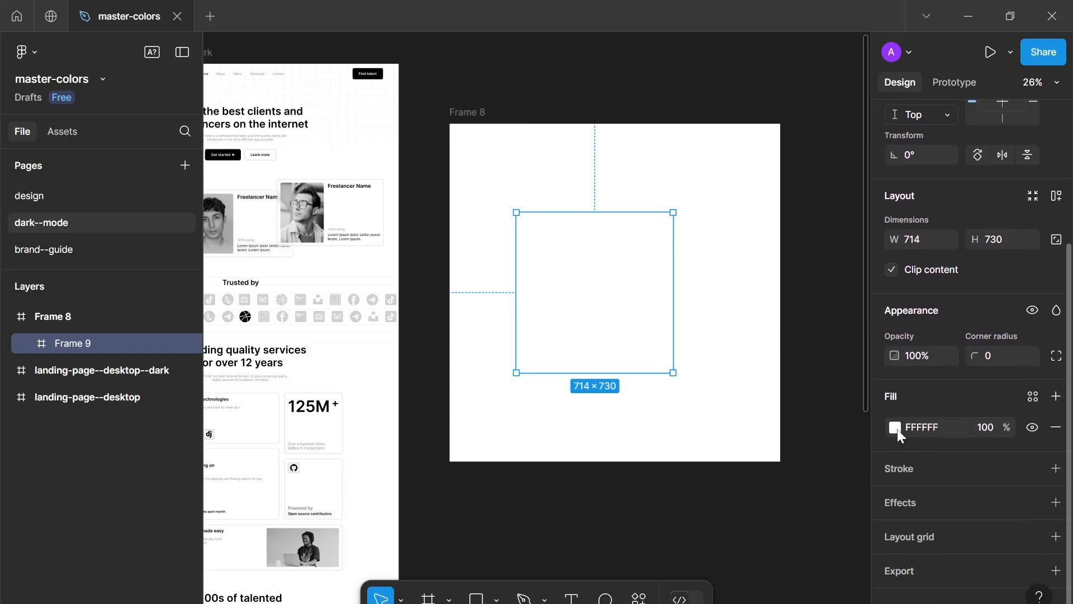
pyautogui.click(895, 428)
pyautogui.moveTo(679, 209); pyautogui.dragTo(565, 518)
pyautogui.click(570, 530)
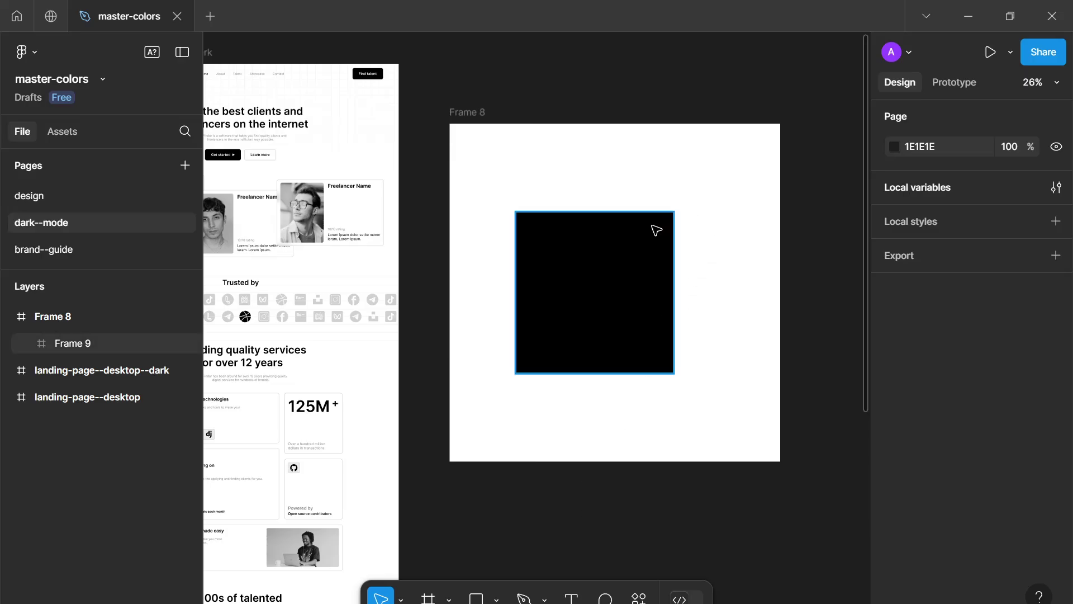
# Step: Centre the black inner frame within the white frame at X 396, Y 404
pyautogui.moveTo(654, 229); pyautogui.dragTo(664, 246)
pyautogui.click(681, 195)
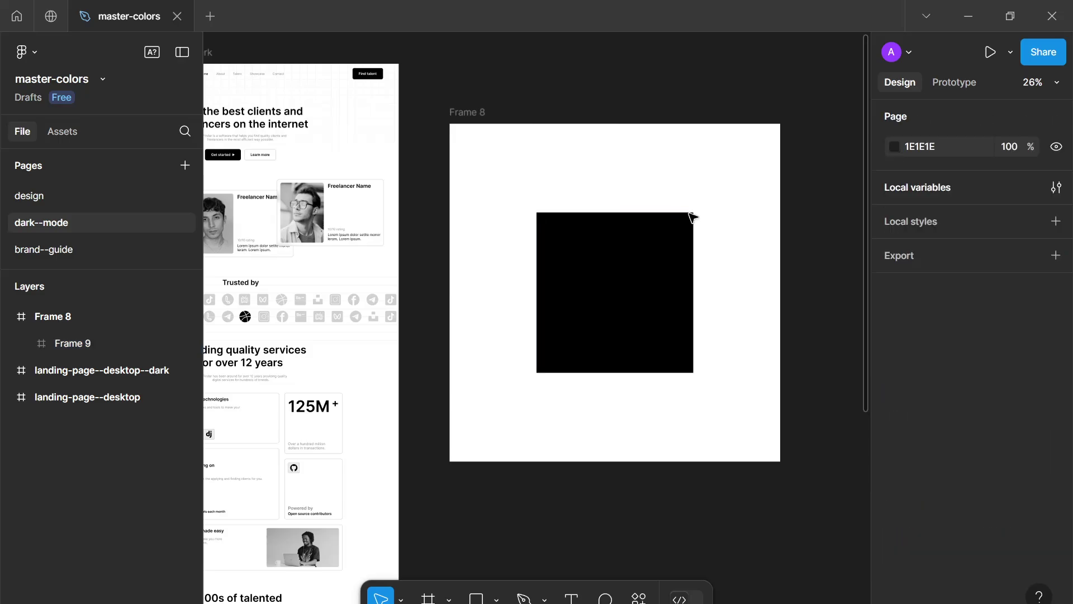
pyautogui.click(692, 219)
pyautogui.click(715, 170)
pyautogui.click(673, 260)
pyautogui.click(739, 198)
pyautogui.click(580, 219)
pyautogui.moveTo(615, 165); pyautogui.dragTo(618, 270)
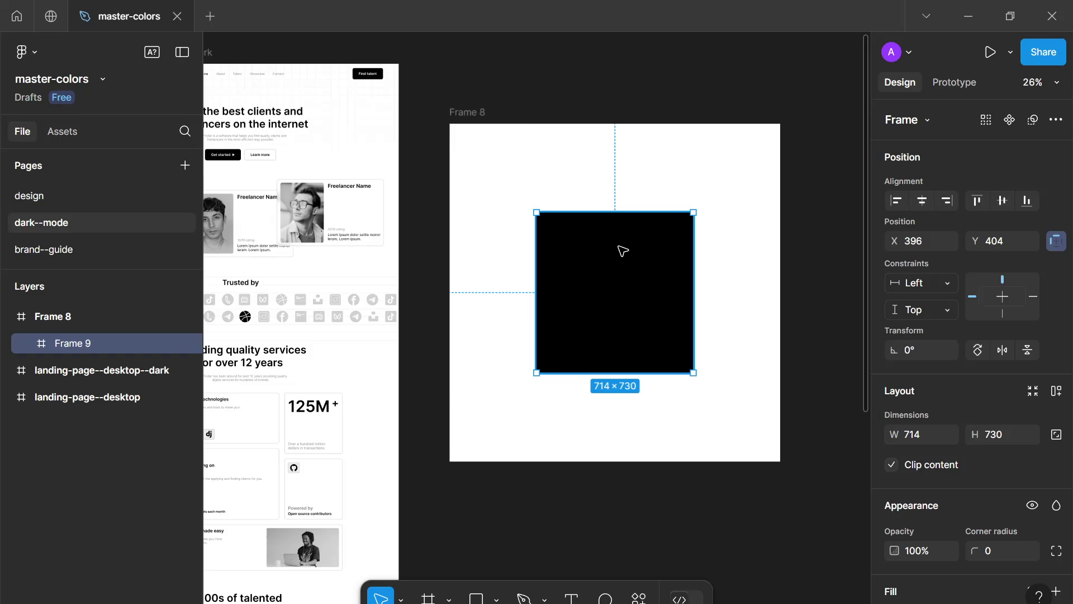
# Step: Delete the black inner frame and change the large white frame's fill to dark grey 111111
pyautogui.press('Delete')
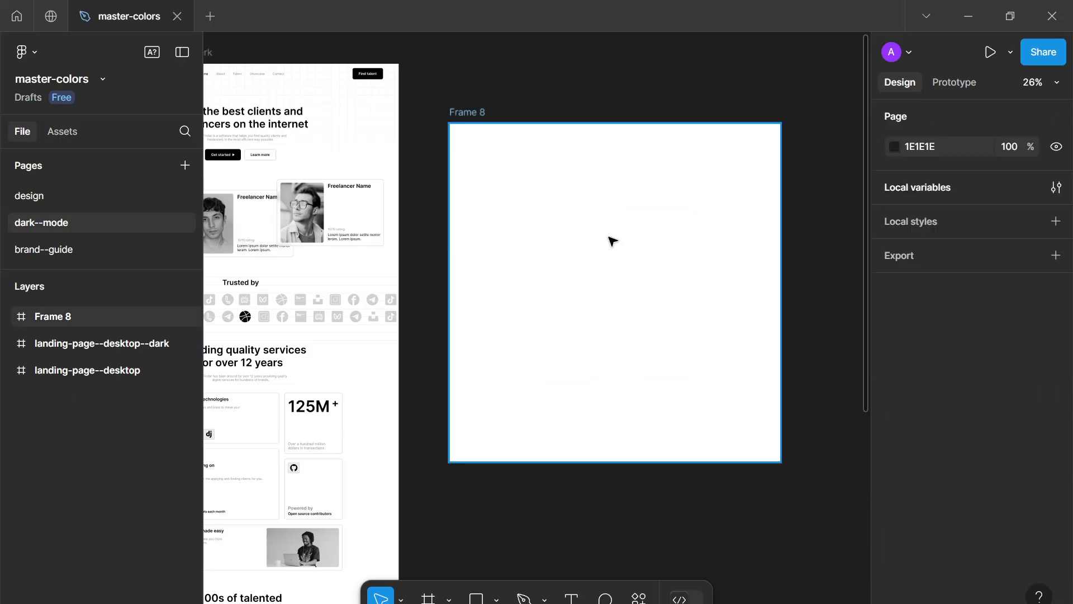
pyautogui.click(485, 127)
pyautogui.scroll(-3, 950, 380)
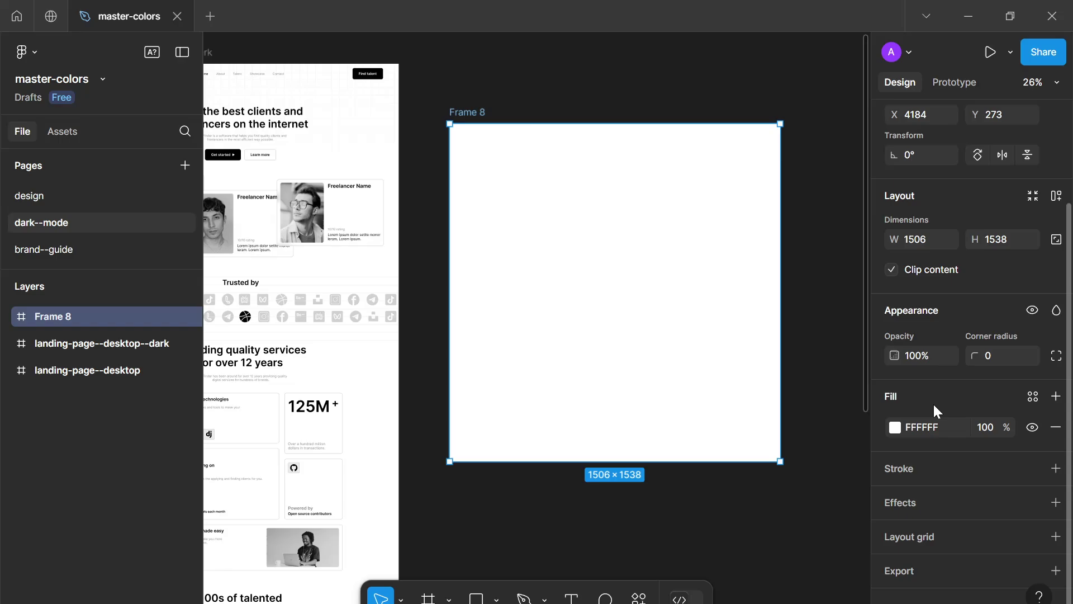
pyautogui.click(894, 428)
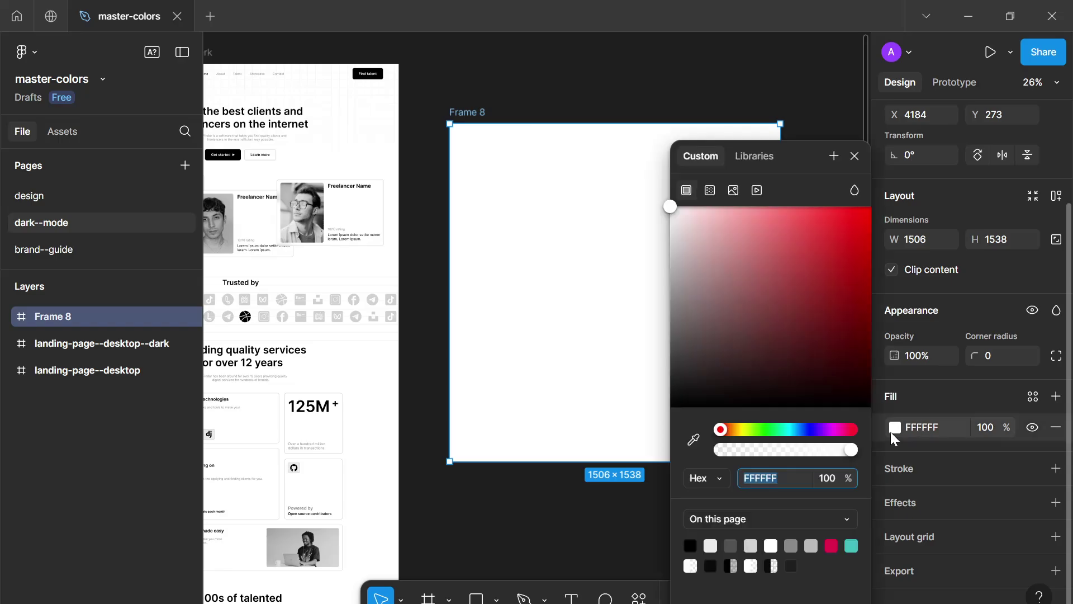
pyautogui.click(705, 269)
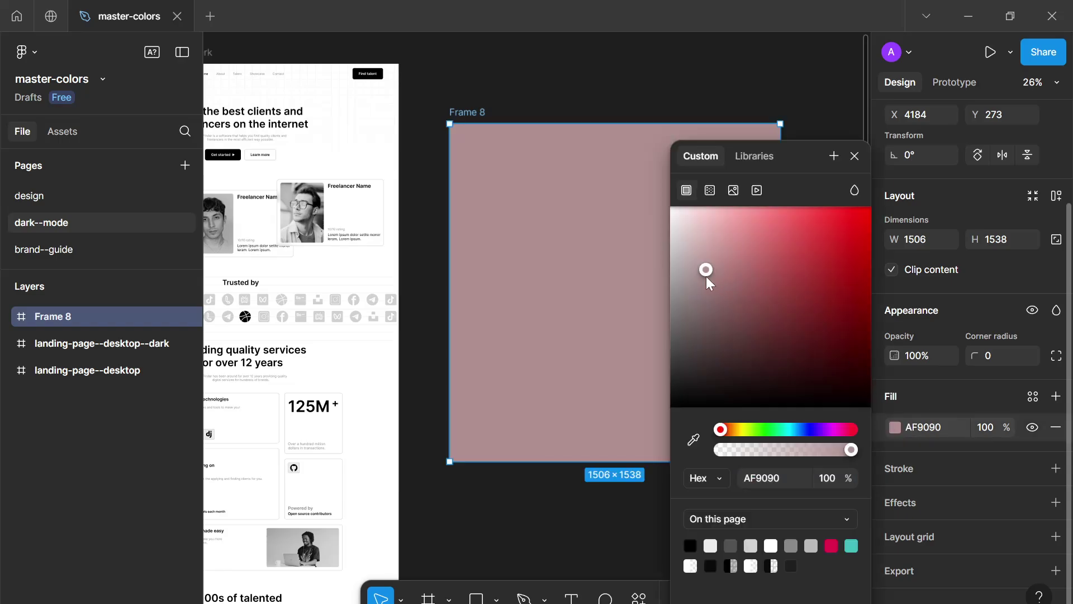
pyautogui.moveTo(706, 277); pyautogui.dragTo(622, 402)
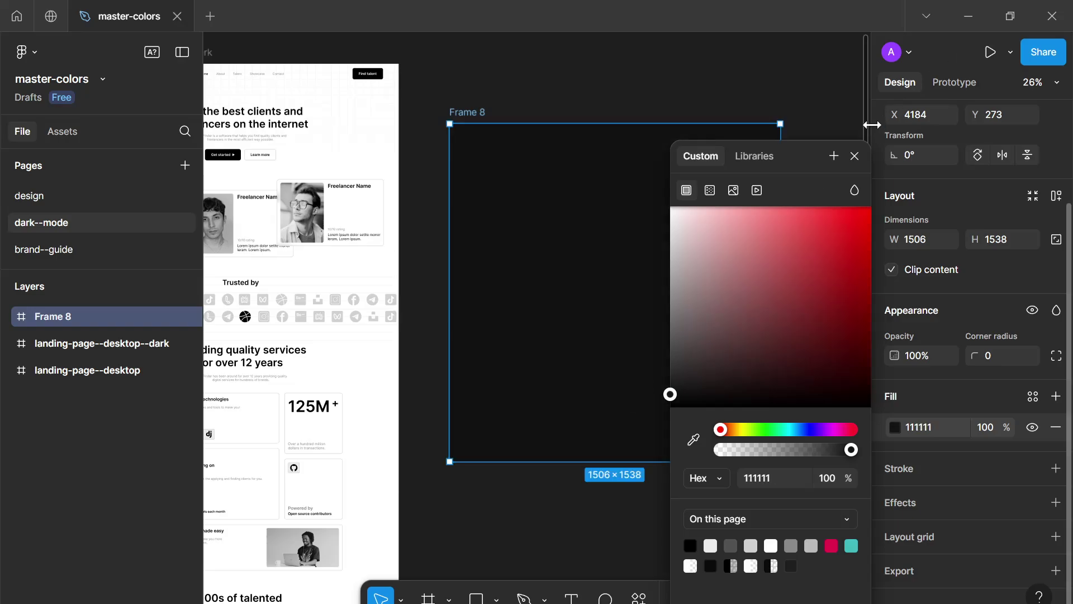
pyautogui.click(855, 156)
# Step: Draw a white-filled frame about 809 × 836 and centre it inside the large dark frame
pyautogui.press('f')
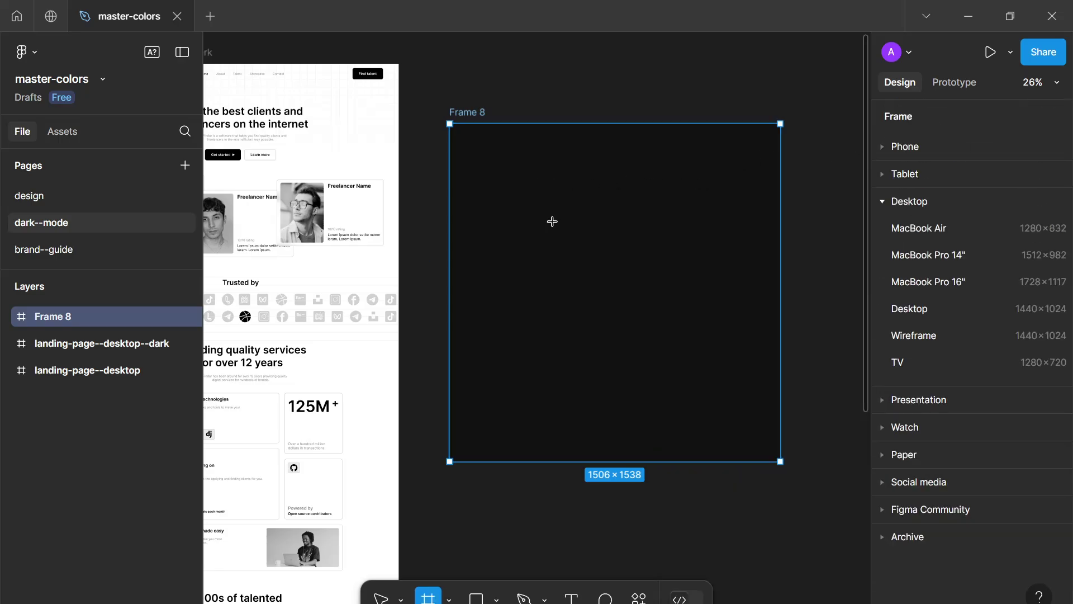
pyautogui.moveTo(522, 186)
pyautogui.mouseDown()
pyautogui.moveTo(603, 322)
pyautogui.moveTo(656, 370)
pyautogui.moveTo(699, 369)
pyautogui.mouseUp()
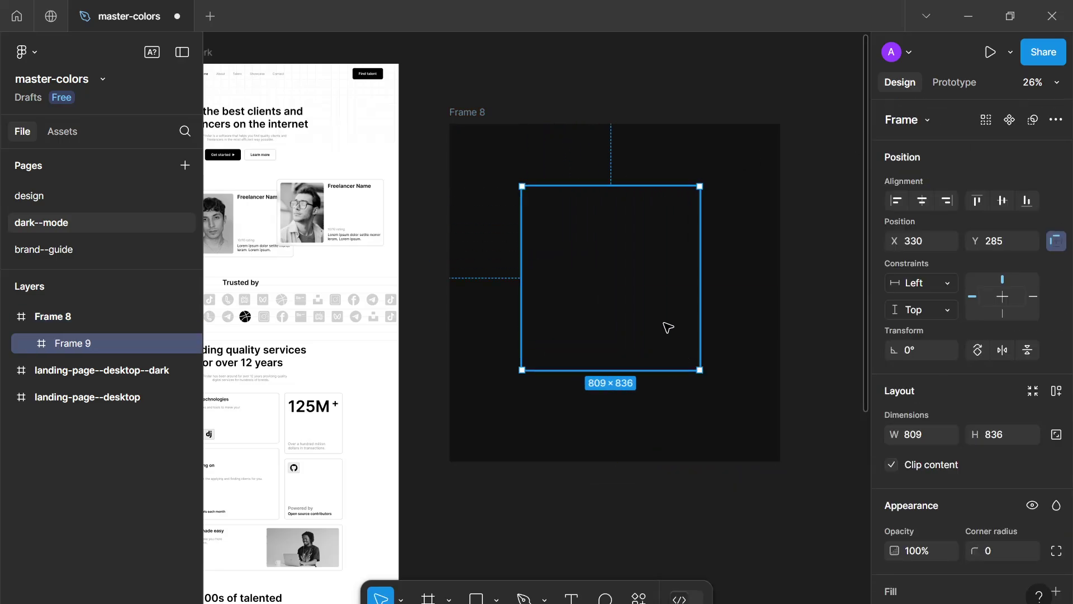
pyautogui.scroll(-3, 971, 486)
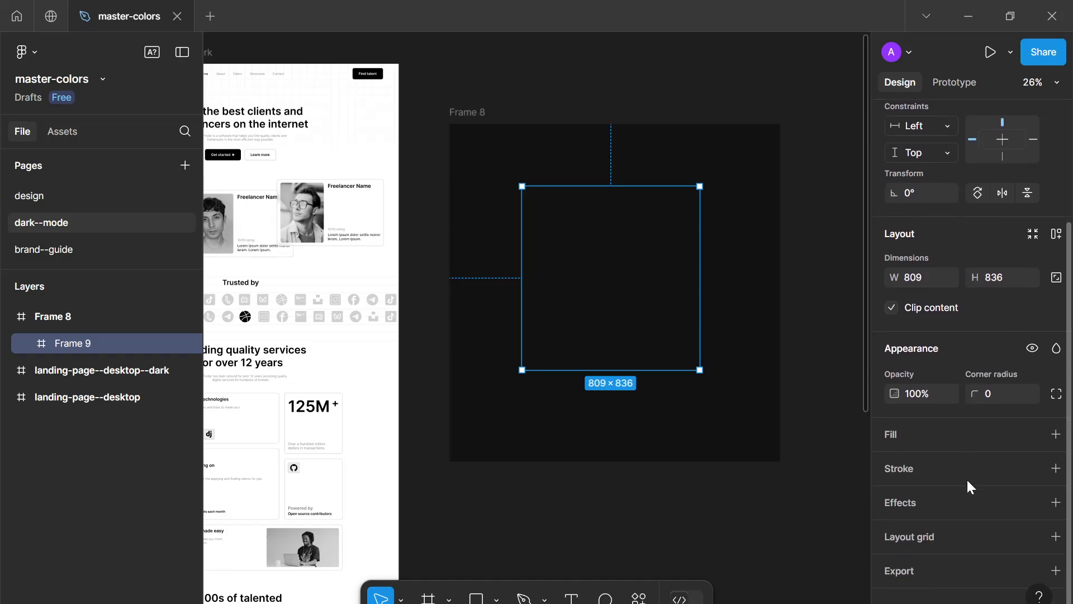
pyautogui.click(1055, 434)
pyautogui.moveTo(598, 288)
pyautogui.mouseDown()
pyautogui.moveTo(603, 313)
pyautogui.moveTo(604, 296)
pyautogui.mouseUp()
pyautogui.click(705, 447)
# Step: Delete the large dark sample frame together with the white frame inside it
pyautogui.scroll(-3, 749, 439)
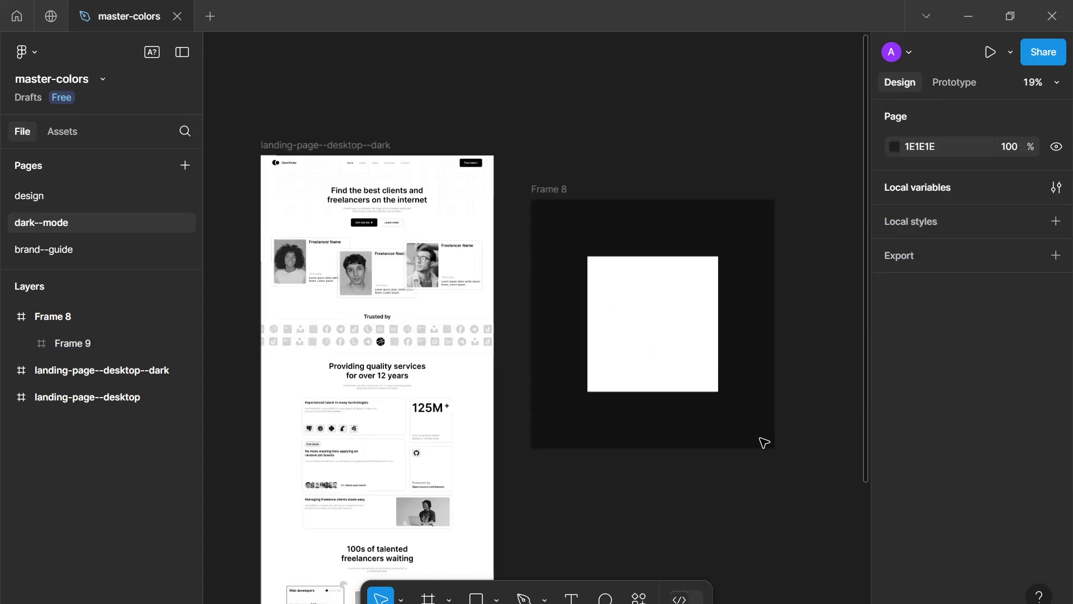
pyautogui.moveTo(785, 484); pyautogui.dragTo(536, 169)
pyautogui.press('Delete')
pyautogui.click(557, 189)
pyautogui.press('Delete')
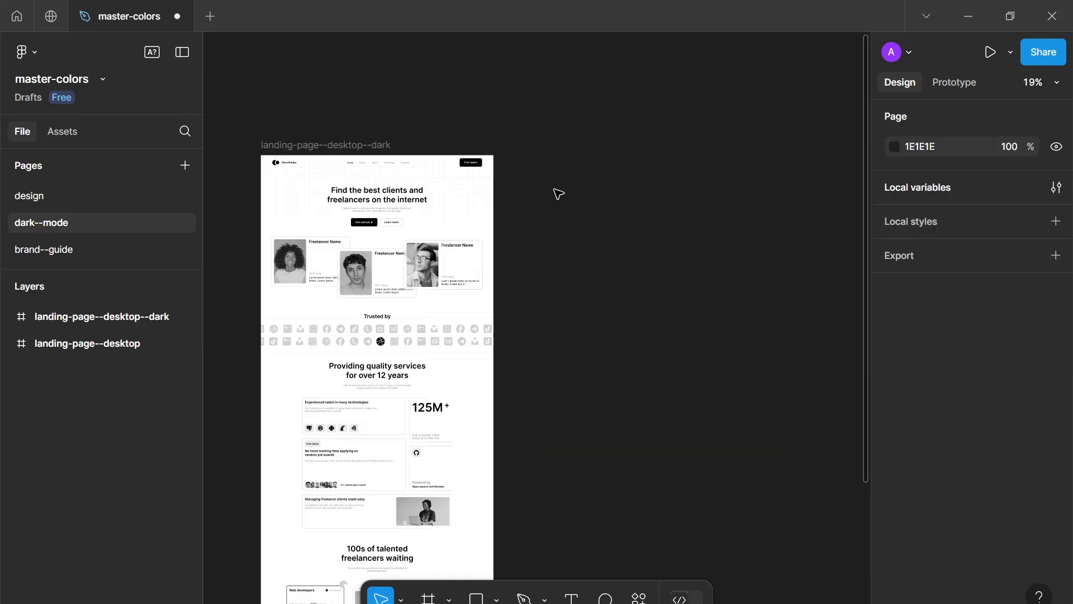
# Step: Select the landing-page--desktop--dark frame and examine its sections and fill alongside the original landing page
pyautogui.scroll(-2, 386, 186)
pyautogui.scroll(-4, 403, 186)
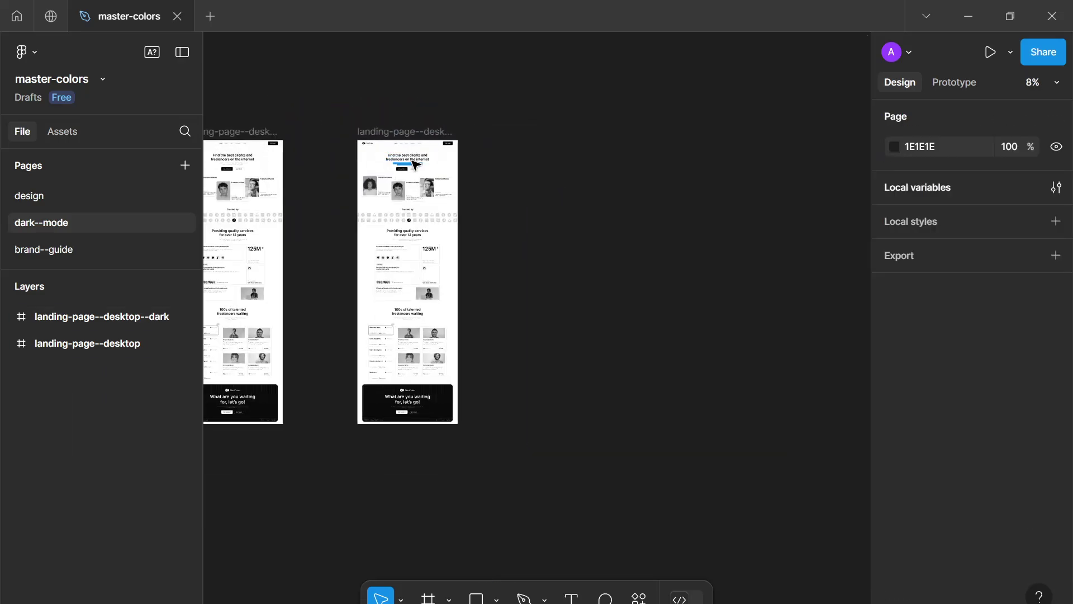
pyautogui.moveTo(423, 198); pyautogui.dragTo(468, 216)
pyautogui.scroll(3, 515, 129)
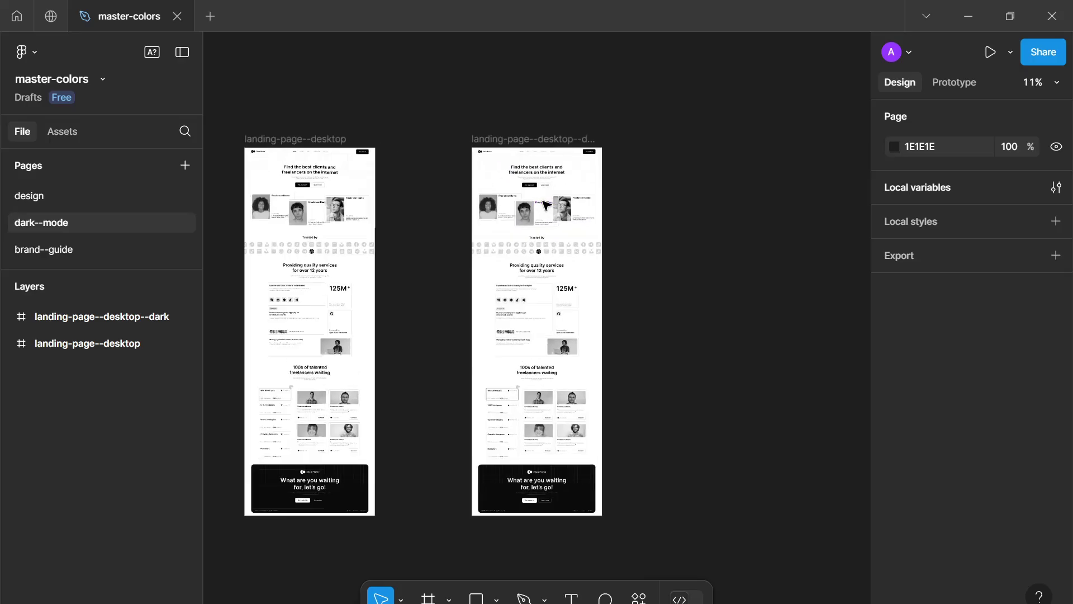
pyautogui.click(512, 103)
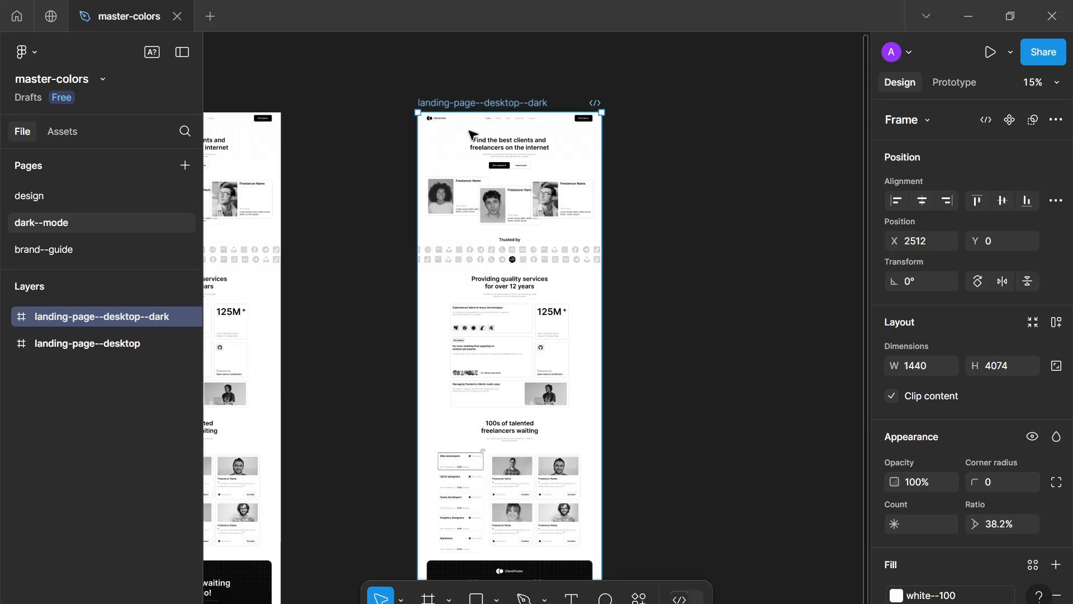
pyautogui.scroll(-1, 481, 135)
pyautogui.scroll(3, 499, 134)
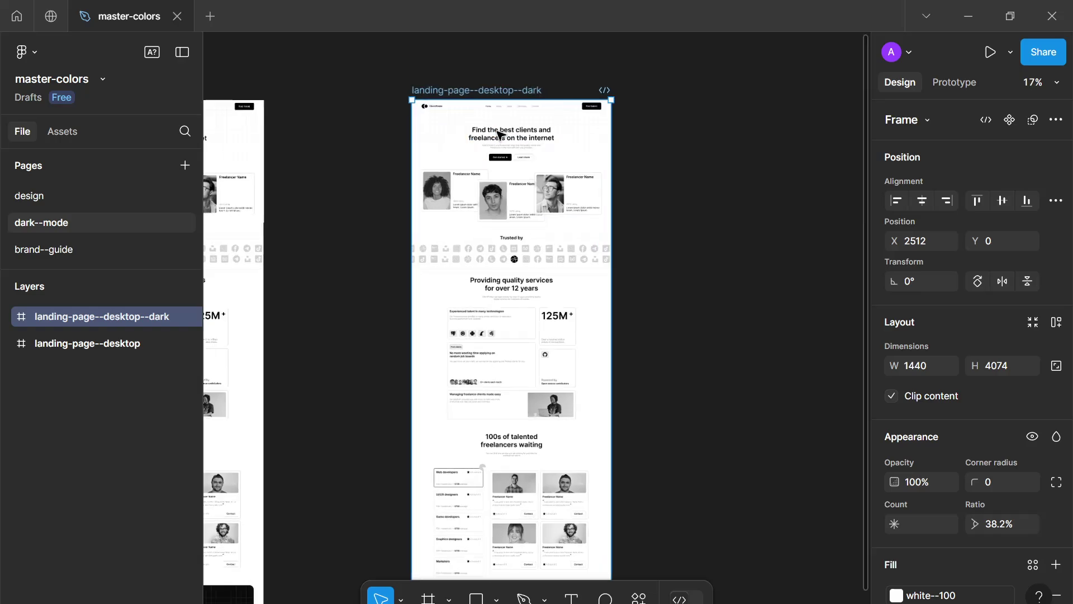
pyautogui.scroll(5, 523, 161)
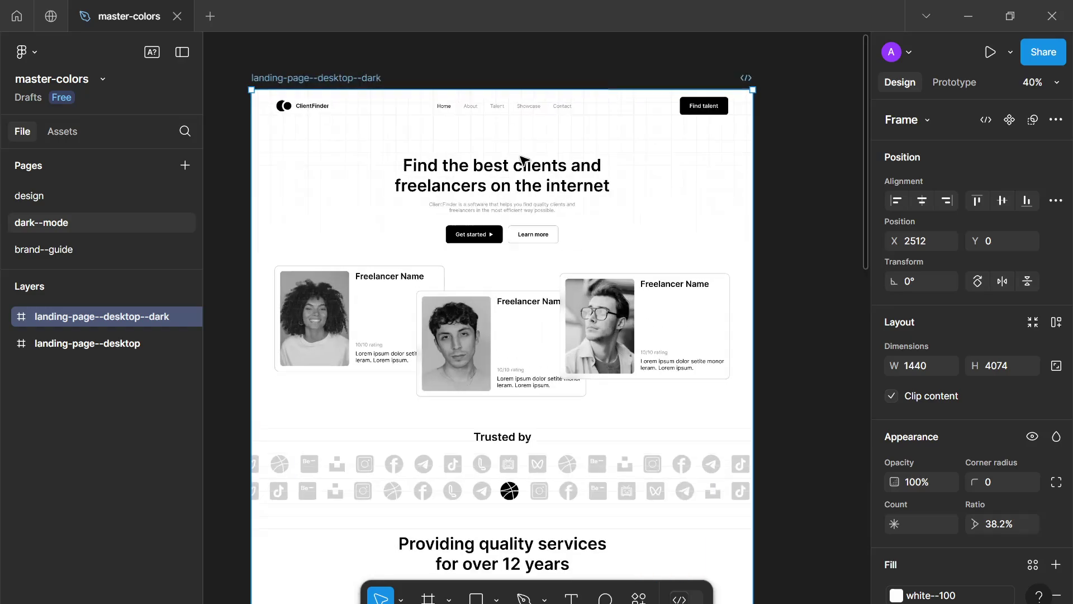
pyautogui.scroll(-6, 523, 161)
pyautogui.scroll(-4, 964, 290)
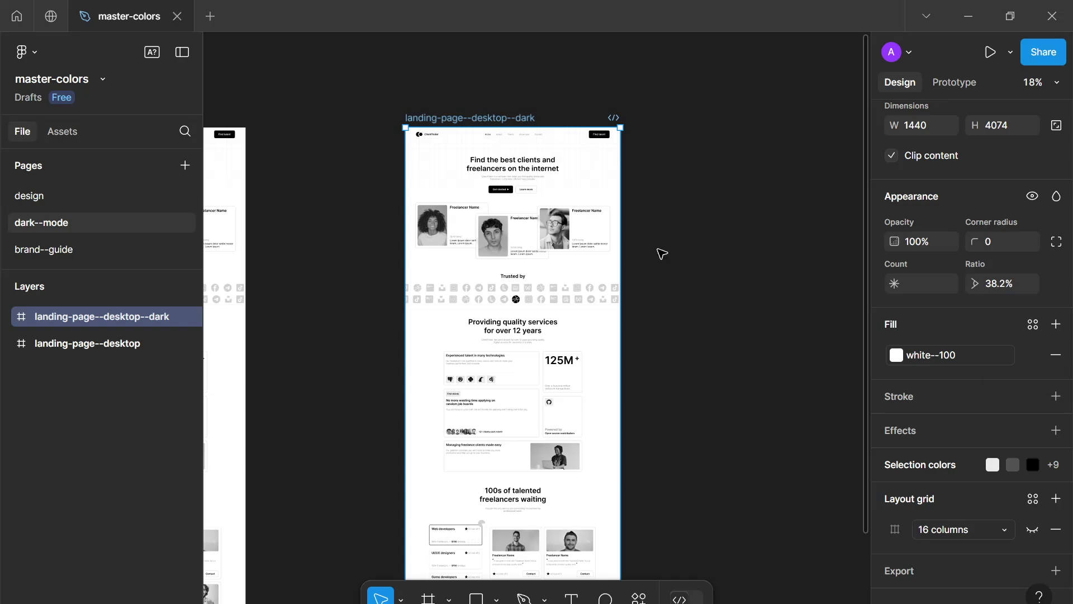
pyautogui.scroll(2, 624, 128)
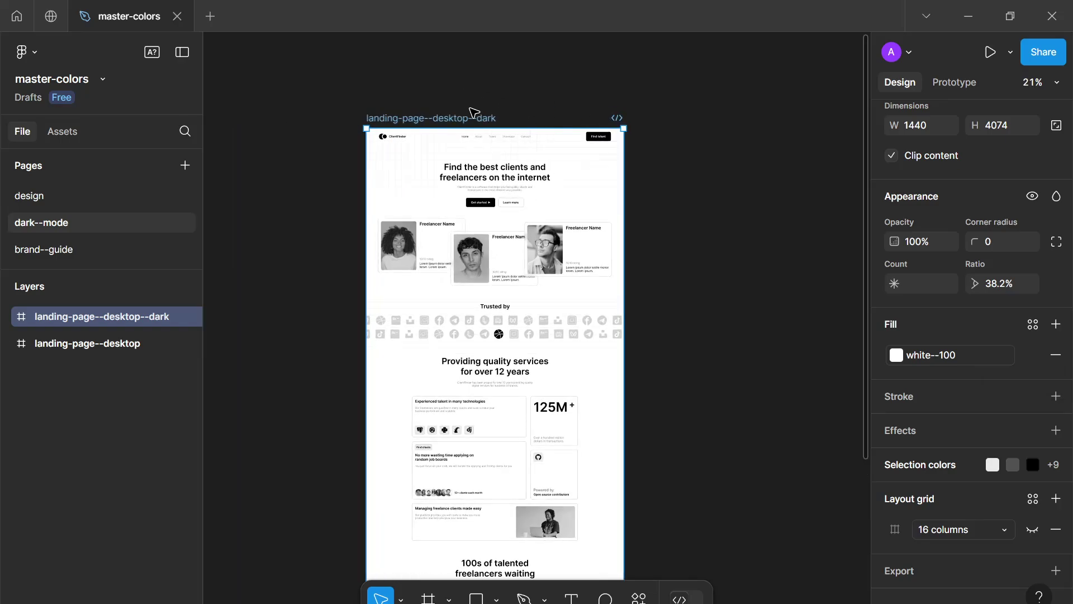
pyautogui.scroll(-2, 475, 113)
pyautogui.scroll(-4, 479, 106)
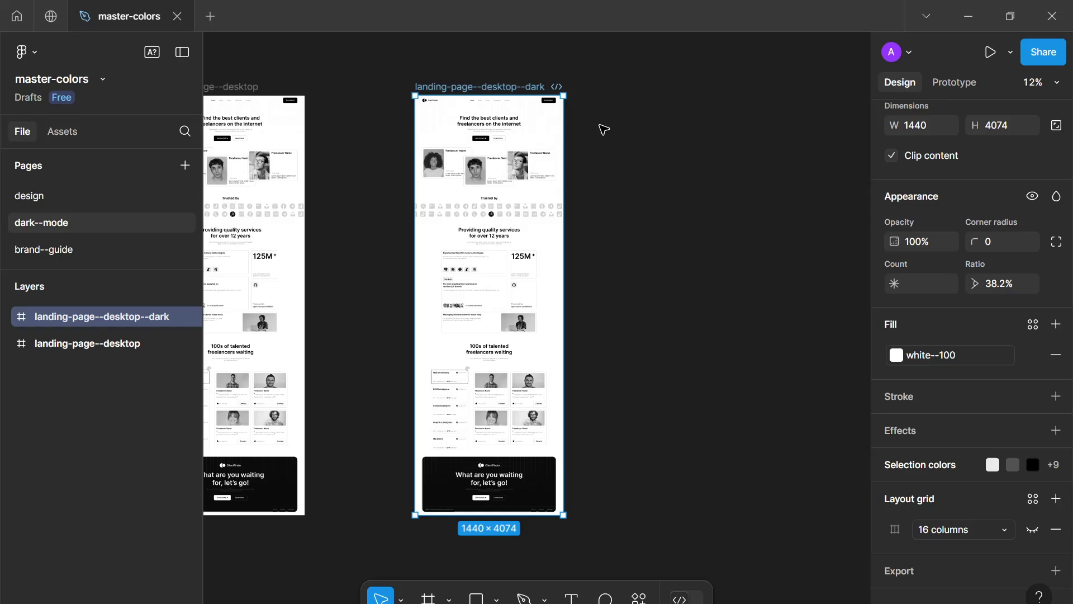
pyautogui.moveTo(604, 132); pyautogui.dragTo(587, 173)
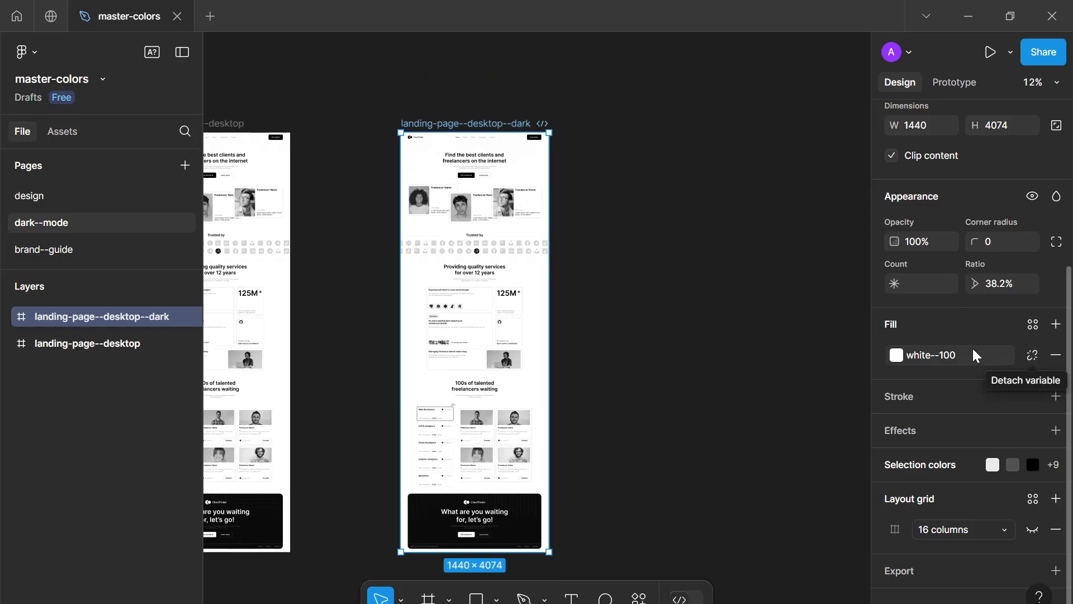
# Step: Detach the white--100 variable from the landing-page--desktop--dark frame's fill and set the fill to black 000000
pyautogui.click(1040, 356)
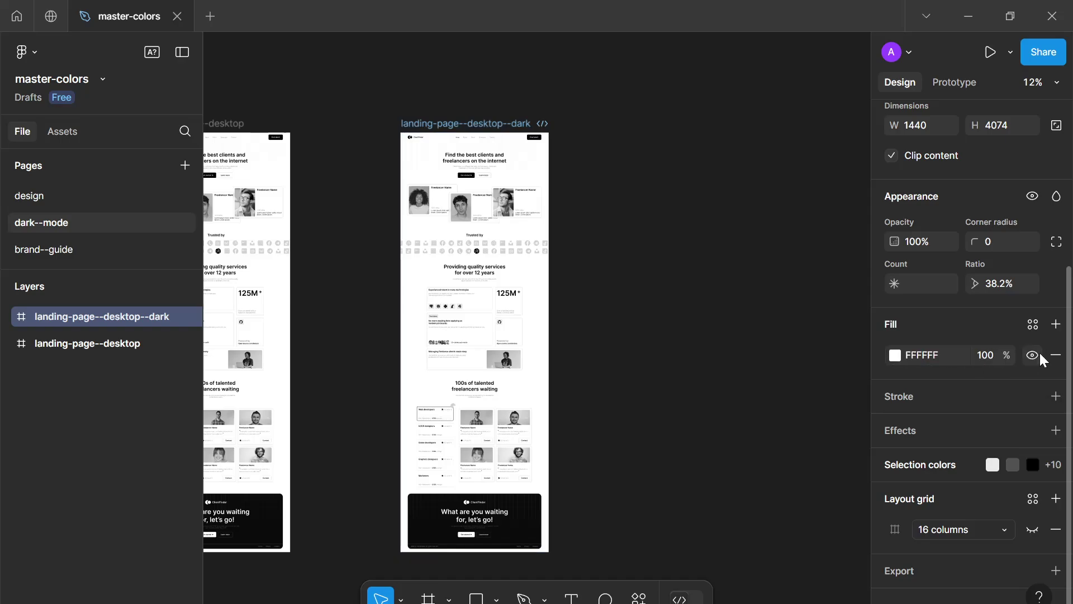
pyautogui.click(897, 356)
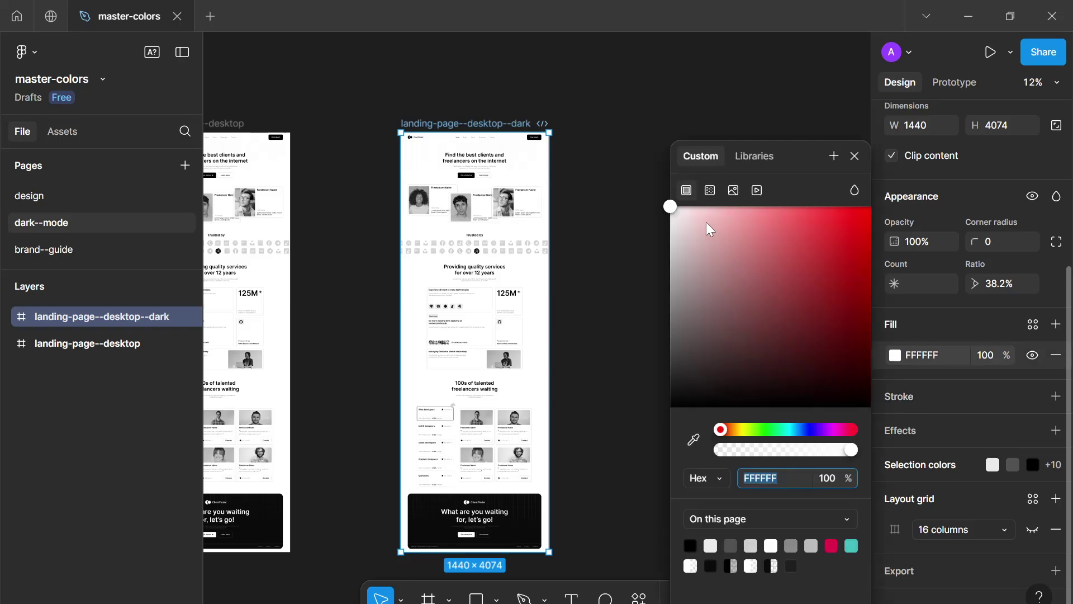
pyautogui.click(671, 206)
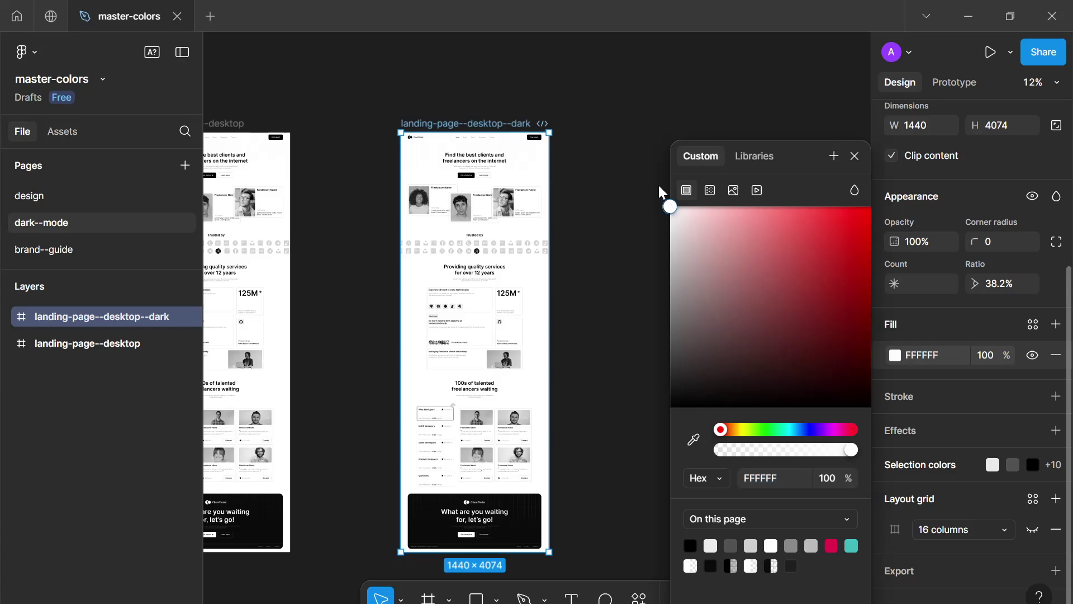
pyautogui.moveTo(670, 206); pyautogui.dragTo(670, 407)
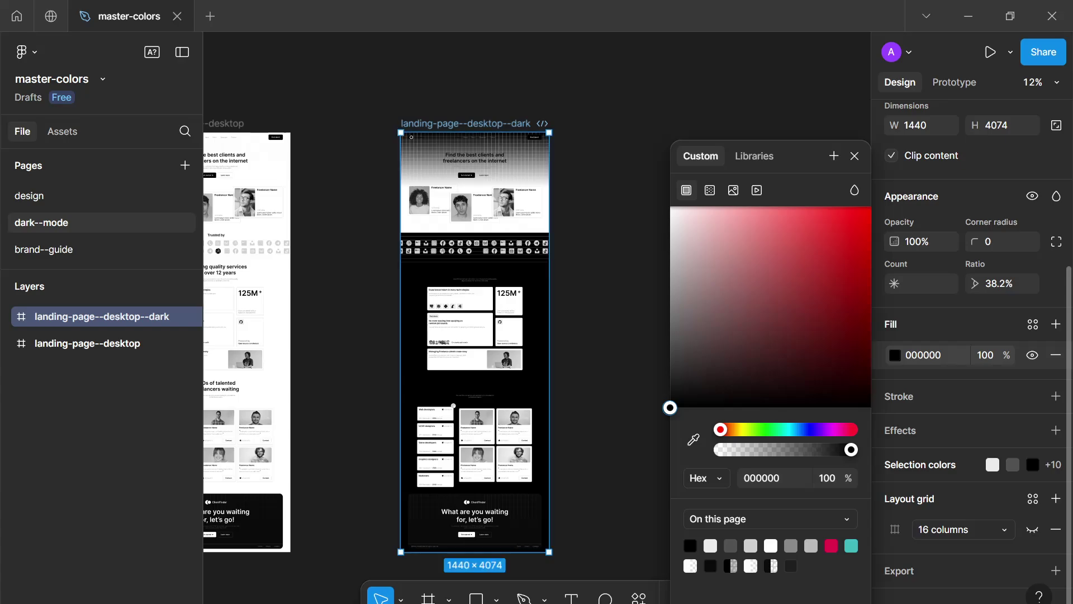
pyautogui.moveTo(670, 407); pyautogui.dragTo(637, 154)
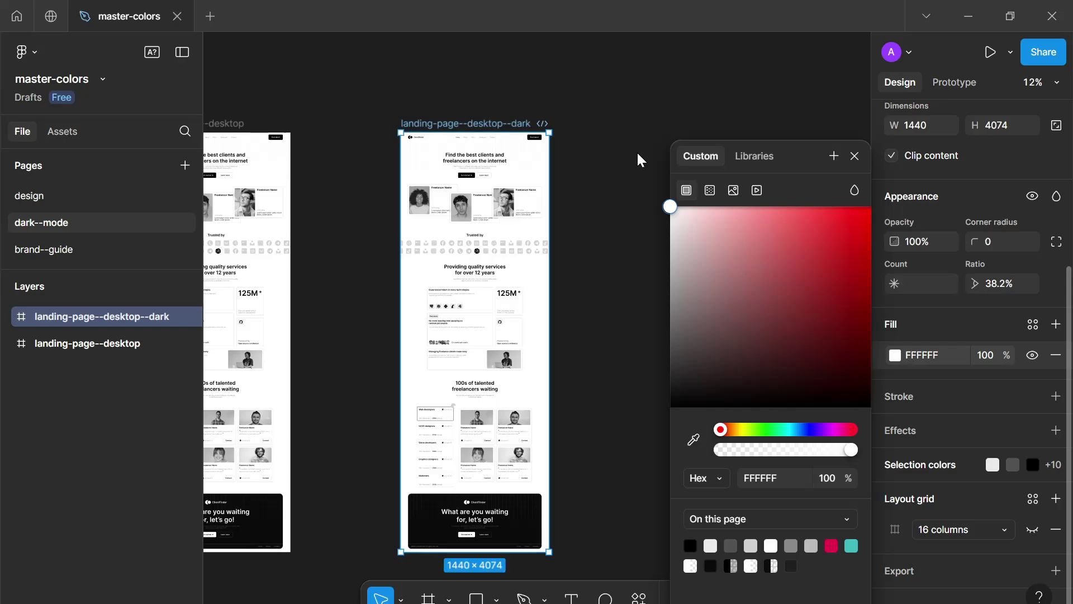
pyautogui.moveTo(670, 206); pyautogui.dragTo(595, 477)
pyautogui.click(599, 499)
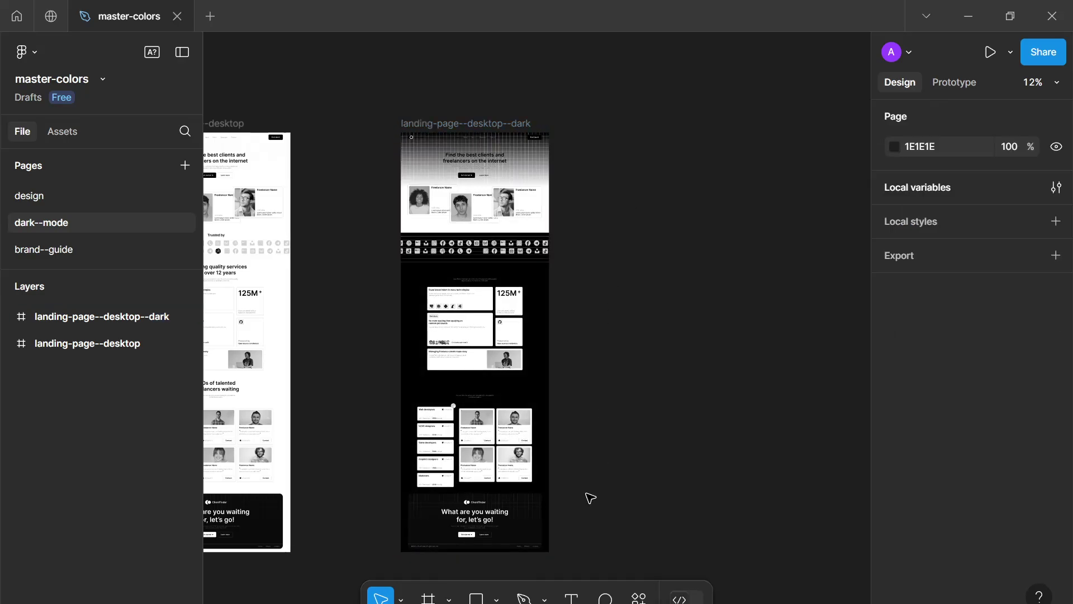
# Step: Examine the hero, logo, services and freelancer sections of the dark landing page for text and elements that clash with the black background
pyautogui.scroll(4, 476, 401)
pyautogui.scroll(1, 481, 405)
pyautogui.scroll(4, 482, 405)
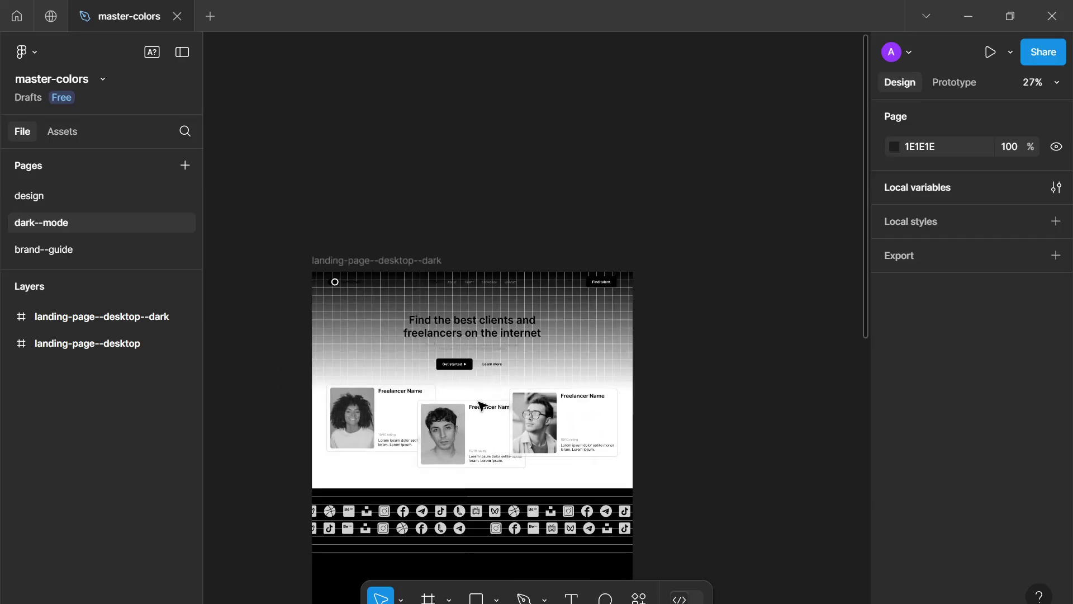
pyautogui.scroll(-5, 423, 388)
pyautogui.scroll(1, 431, 378)
pyautogui.scroll(3, 432, 378)
pyautogui.scroll(-2, 429, 376)
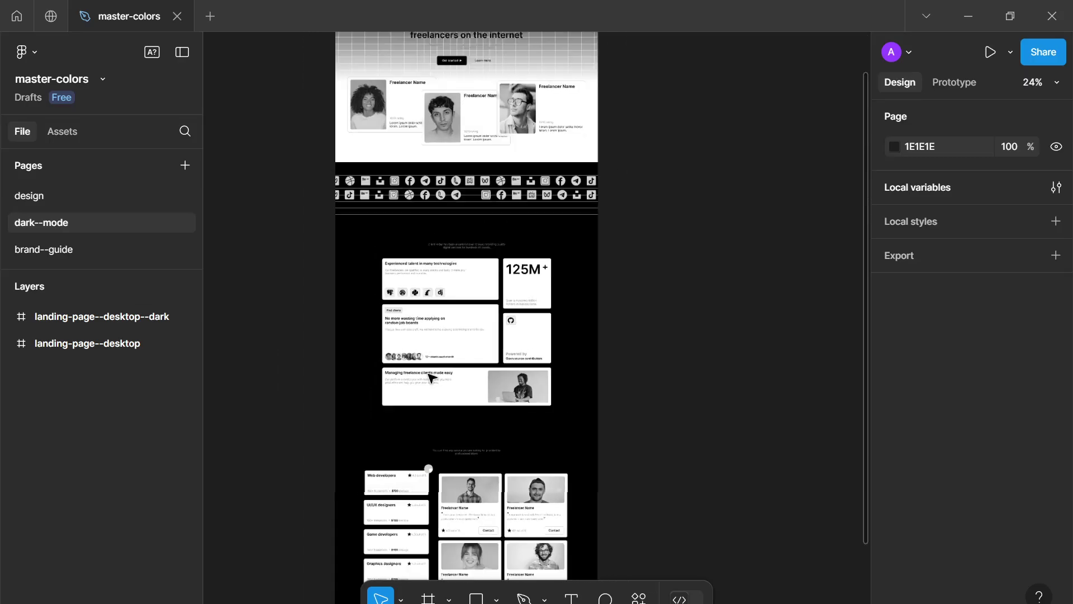
pyautogui.scroll(3, 429, 376)
pyautogui.scroll(1, 386, 392)
pyautogui.scroll(6, 469, 281)
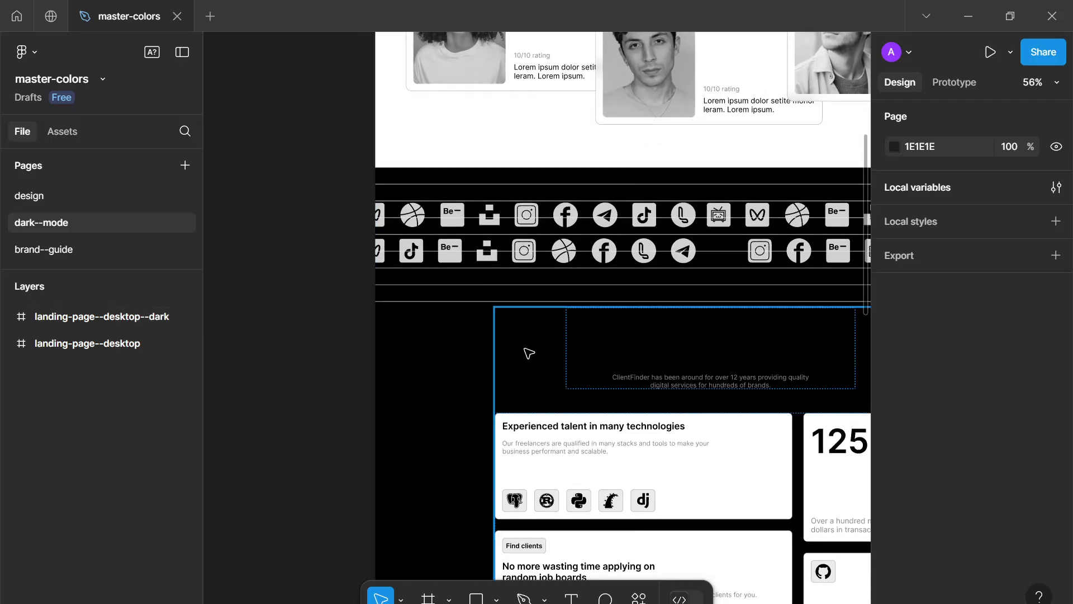
pyautogui.scroll(-4, 531, 363)
pyautogui.scroll(-3, 459, 389)
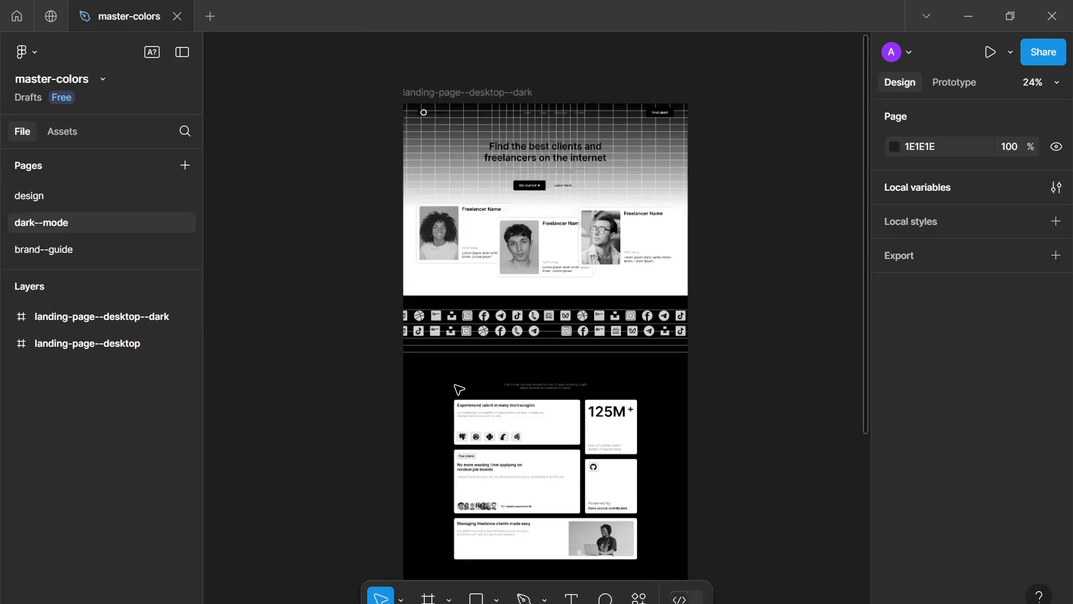
# Step: Try near-black 0C0C0C as the landing-page--desktop--dark frame's background fill and settle on 0A0A0A
pyautogui.click(575, 160)
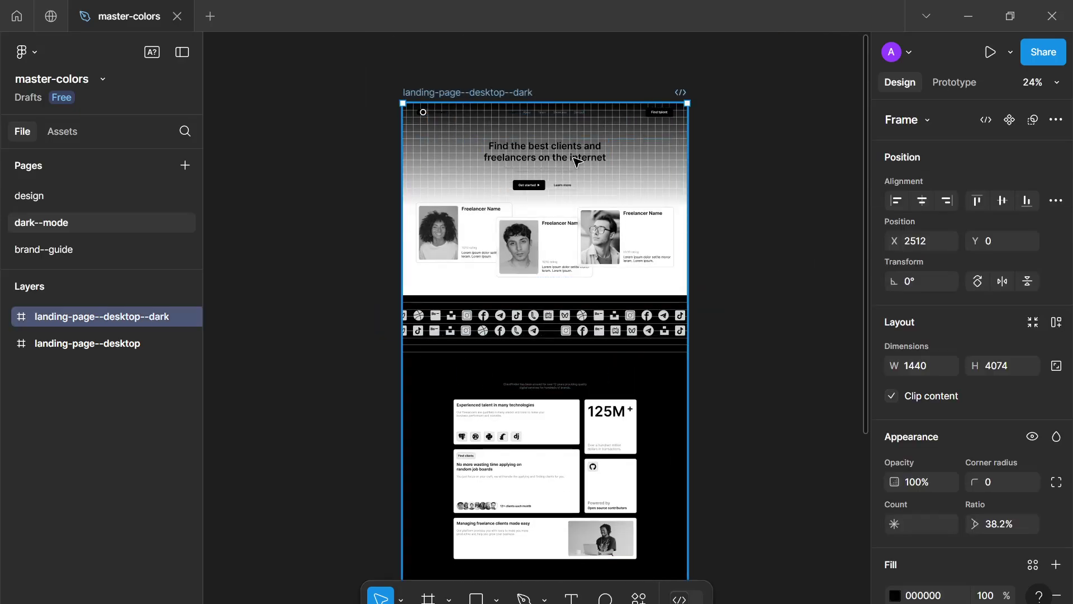
pyautogui.scroll(-3, 960, 466)
pyautogui.scroll(-2, 959, 475)
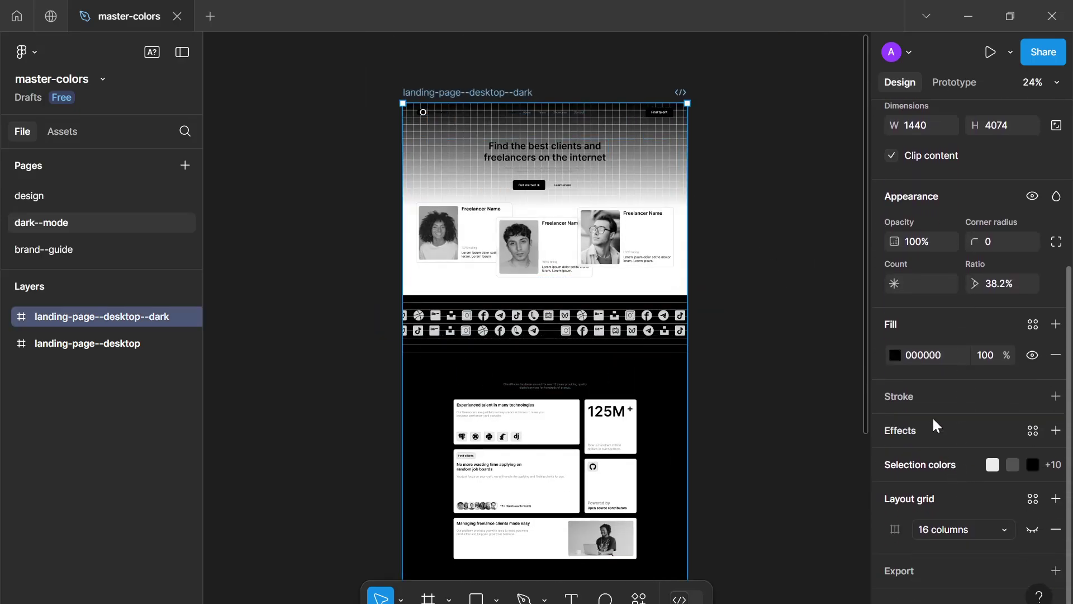
pyautogui.click(896, 354)
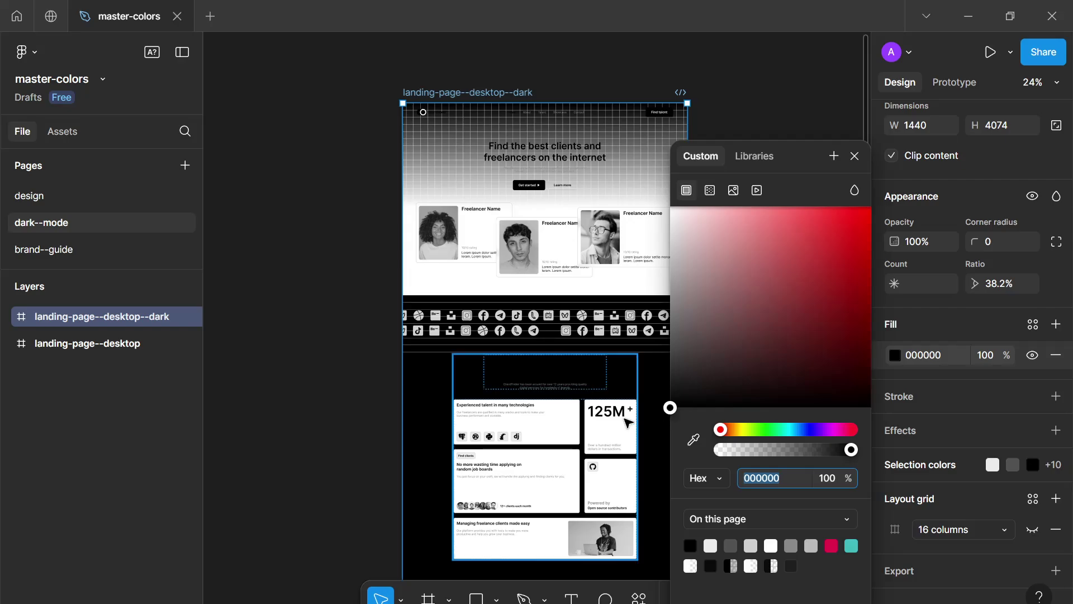
pyautogui.scroll(-3, 631, 408)
pyautogui.scroll(1, 630, 414)
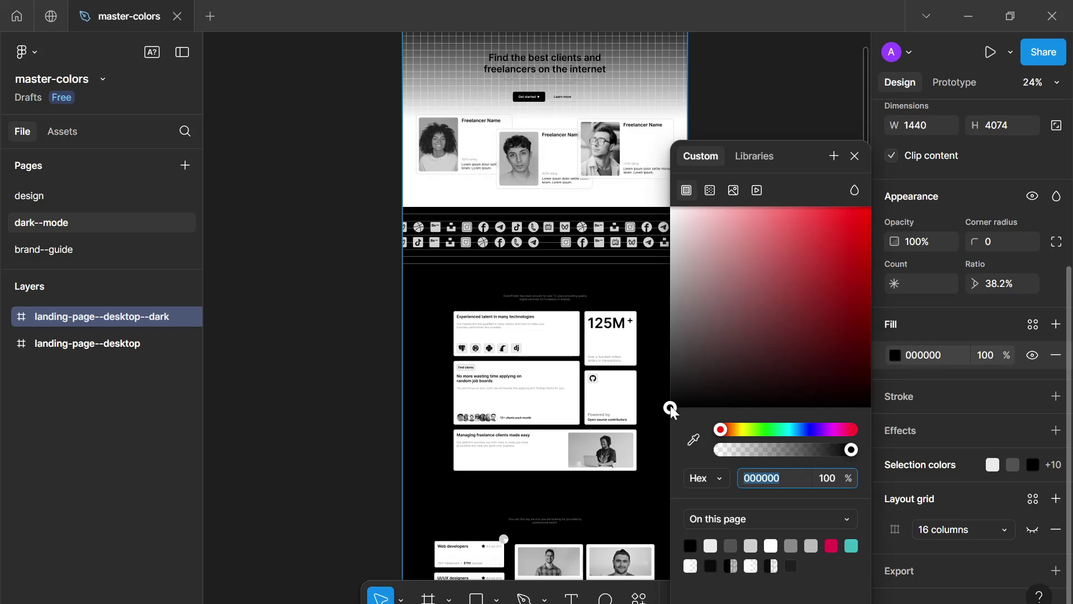
pyautogui.write('0c0c0c')
pyautogui.press('Return')
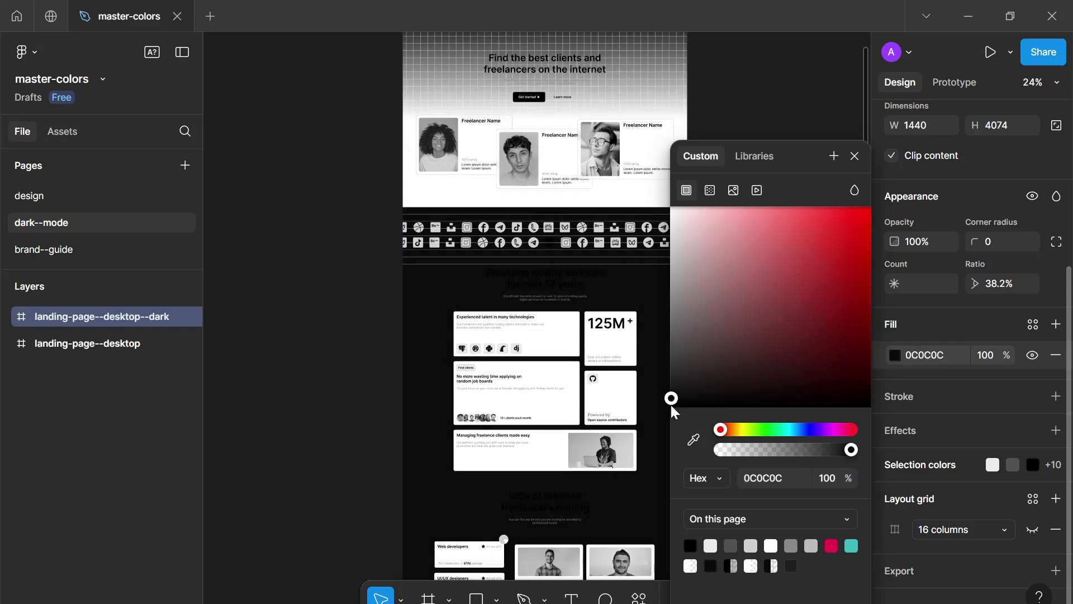
pyautogui.moveTo(672, 406); pyautogui.dragTo(640, 408)
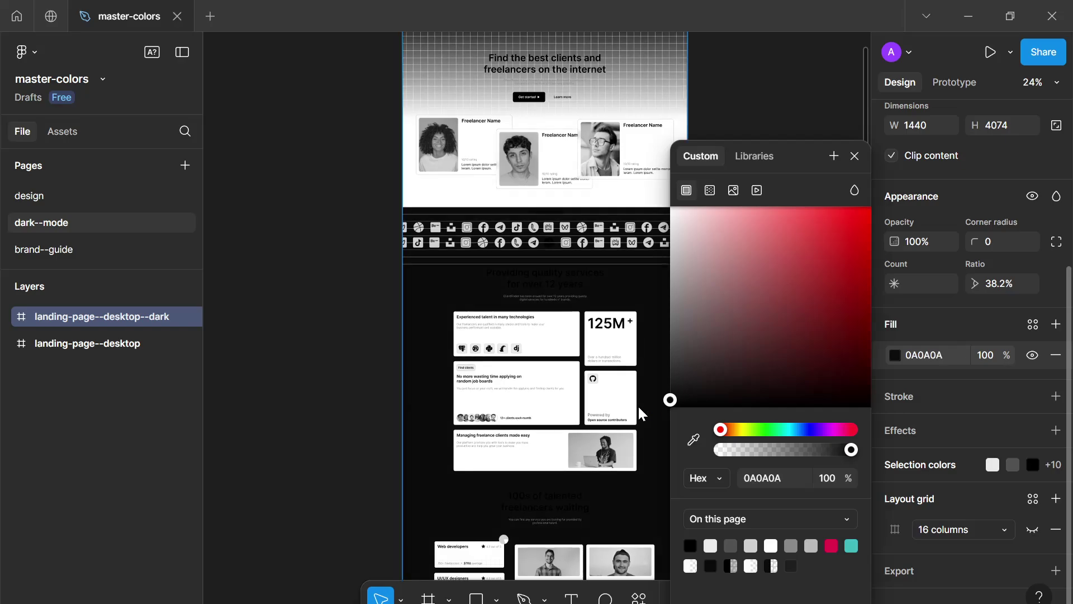
# Step: Set the dark--mode page's canvas background to mid-gray 8D8D8D
pyautogui.click(857, 158)
pyautogui.click(808, 195)
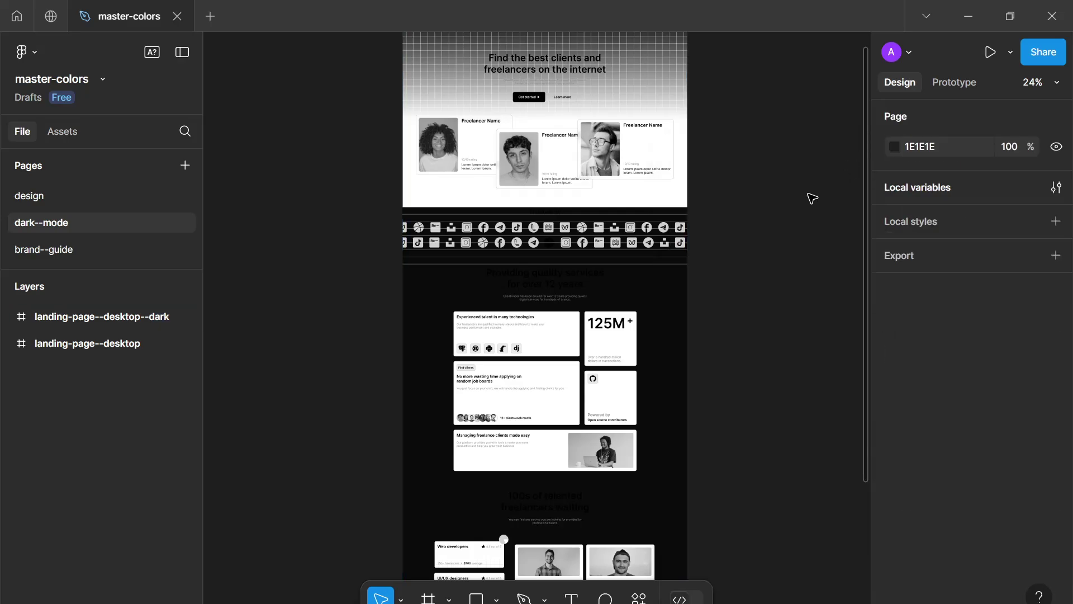
pyautogui.click(894, 147)
pyautogui.moveTo(670, 342); pyautogui.dragTo(666, 256)
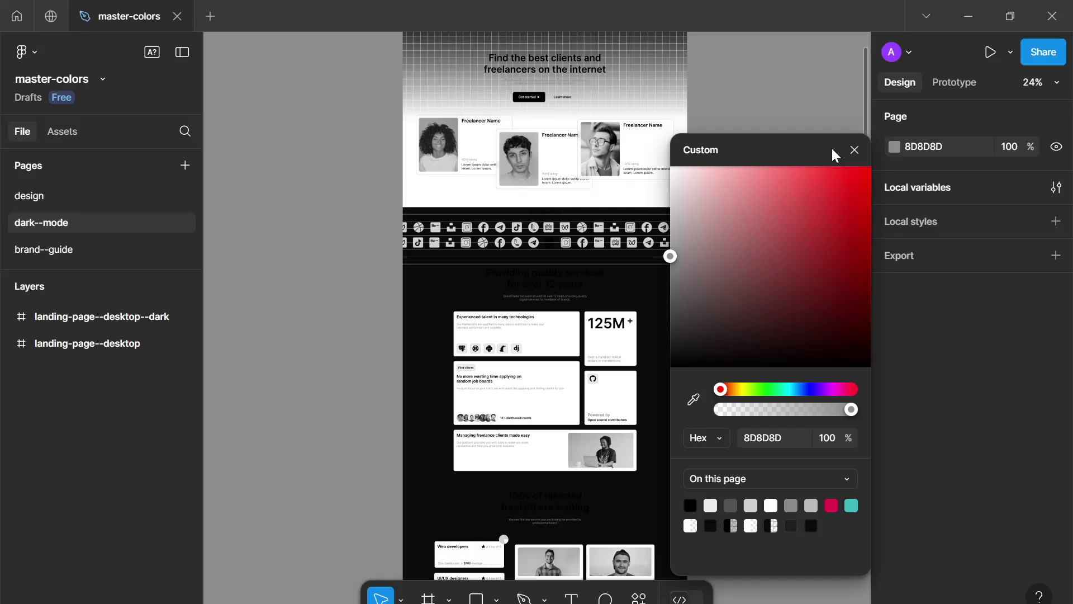
pyautogui.click(854, 151)
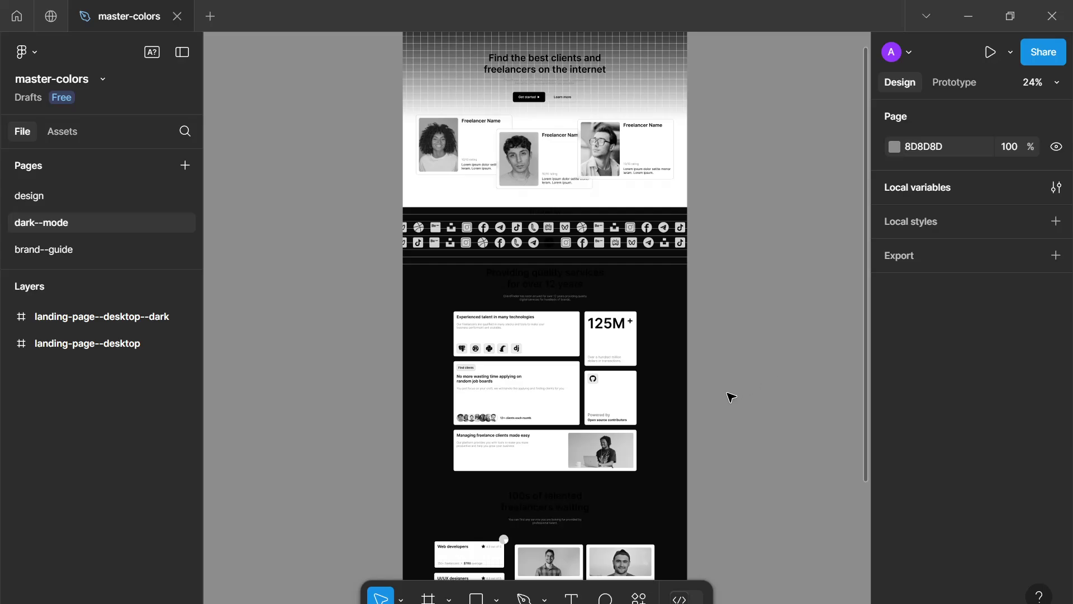
# Step: Examine the hero, logo and services sections of the dark landing page against the gray canvas
pyautogui.scroll(2, 689, 412)
pyautogui.scroll(3, 695, 417)
pyautogui.moveTo(694, 417); pyautogui.dragTo(629, 413)
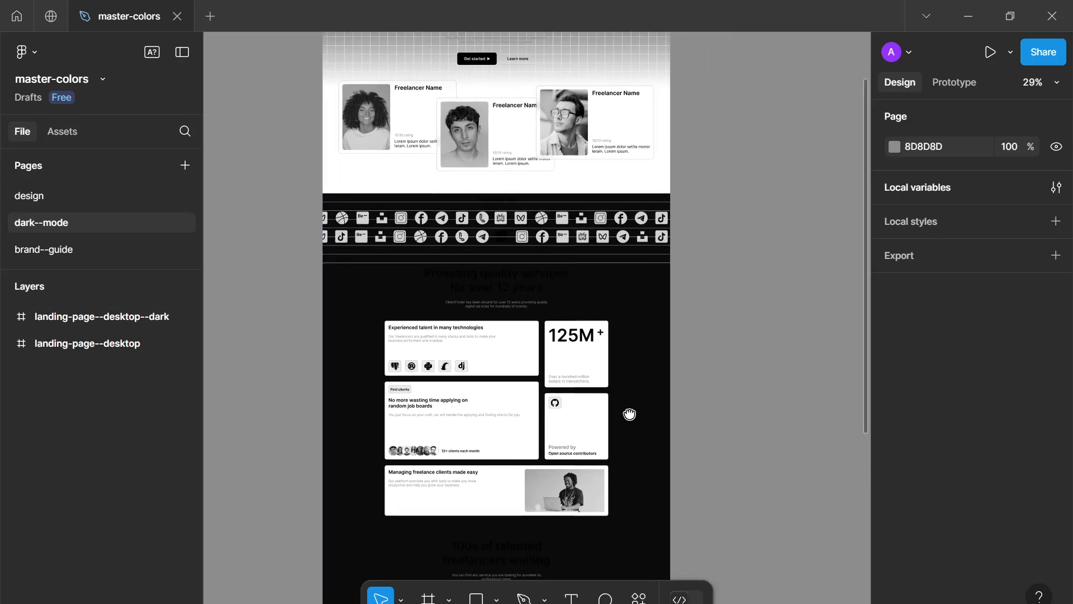
pyautogui.scroll(2, 639, 378)
pyautogui.hscroll(-2, 639, 378)
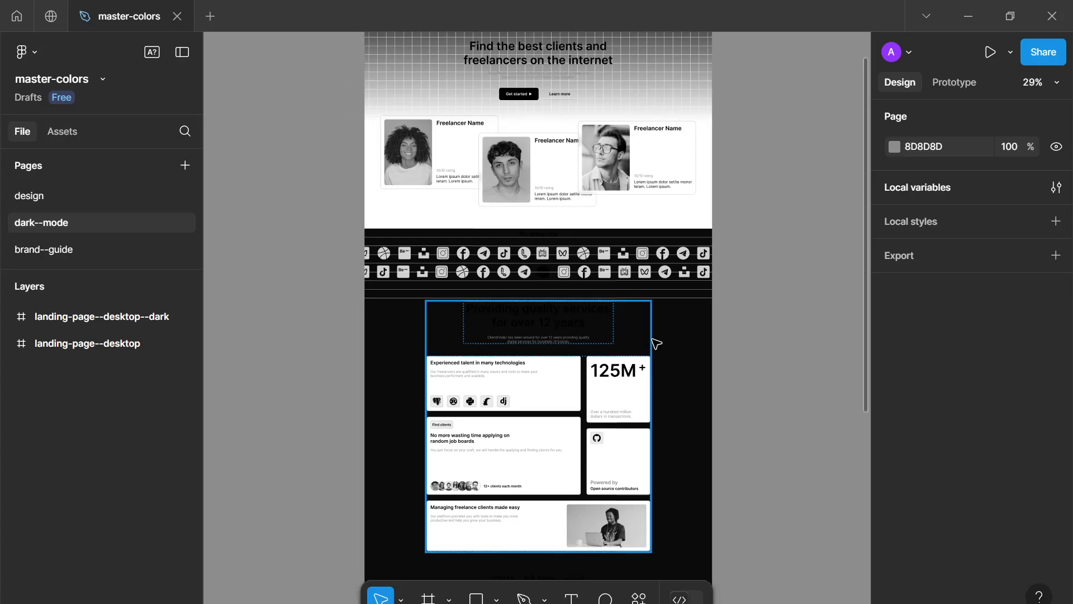
pyautogui.scroll(3, 642, 354)
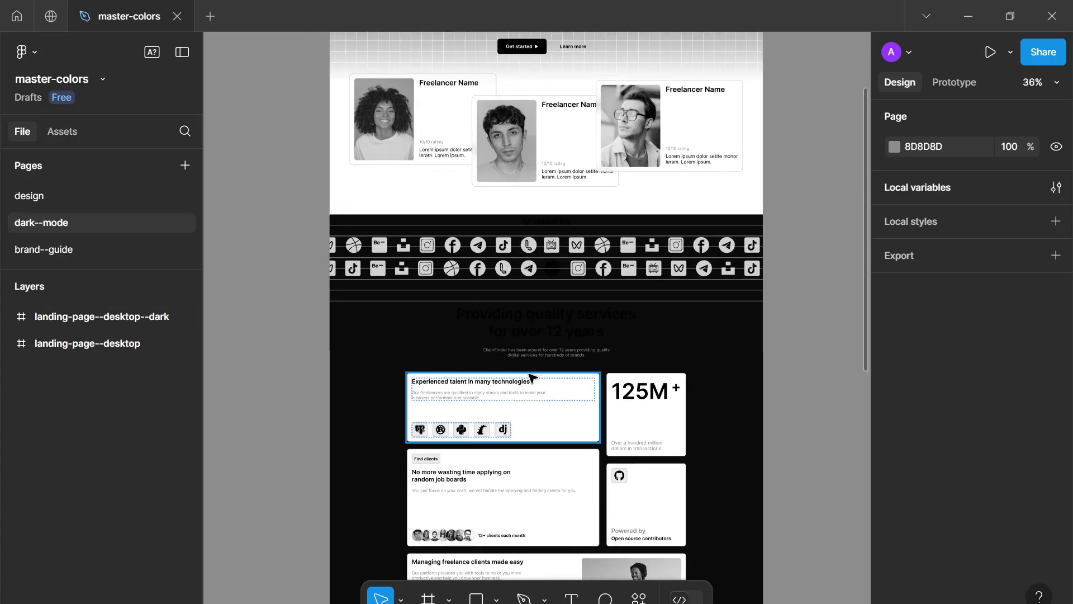
pyautogui.scroll(10, 385, 390)
pyautogui.moveTo(363, 273); pyautogui.dragTo(460, 378)
pyautogui.scroll(-8, 462, 313)
pyautogui.scroll(1, 484, 229)
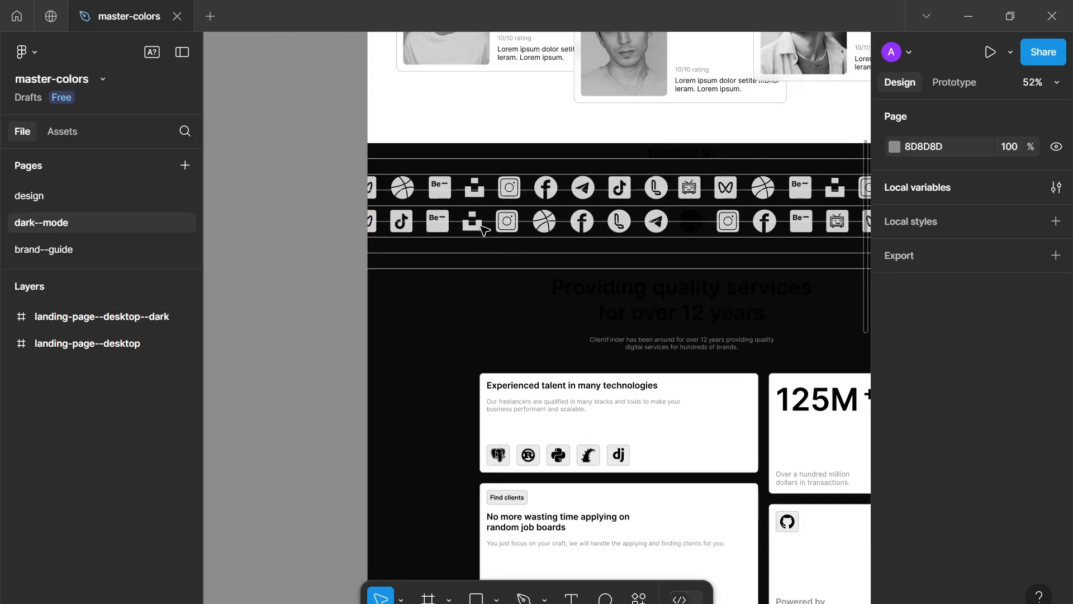
pyautogui.scroll(3, 484, 229)
pyautogui.scroll(1, 522, 246)
pyautogui.scroll(-3, 521, 247)
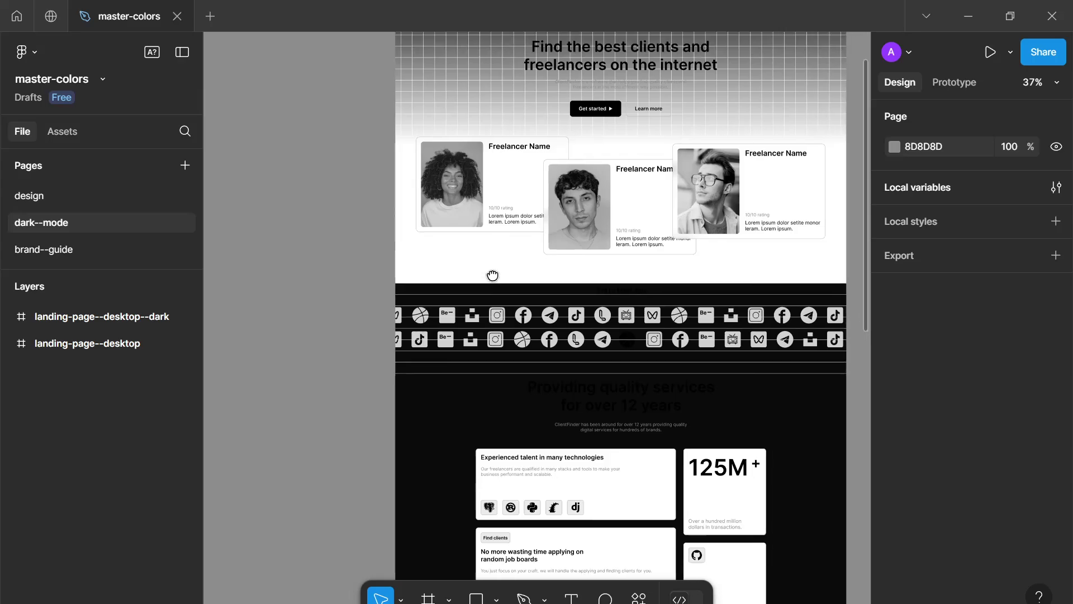
pyautogui.moveTo(492, 276); pyautogui.dragTo(402, 337)
pyautogui.moveTo(582, 256); pyautogui.dragTo(524, 318)
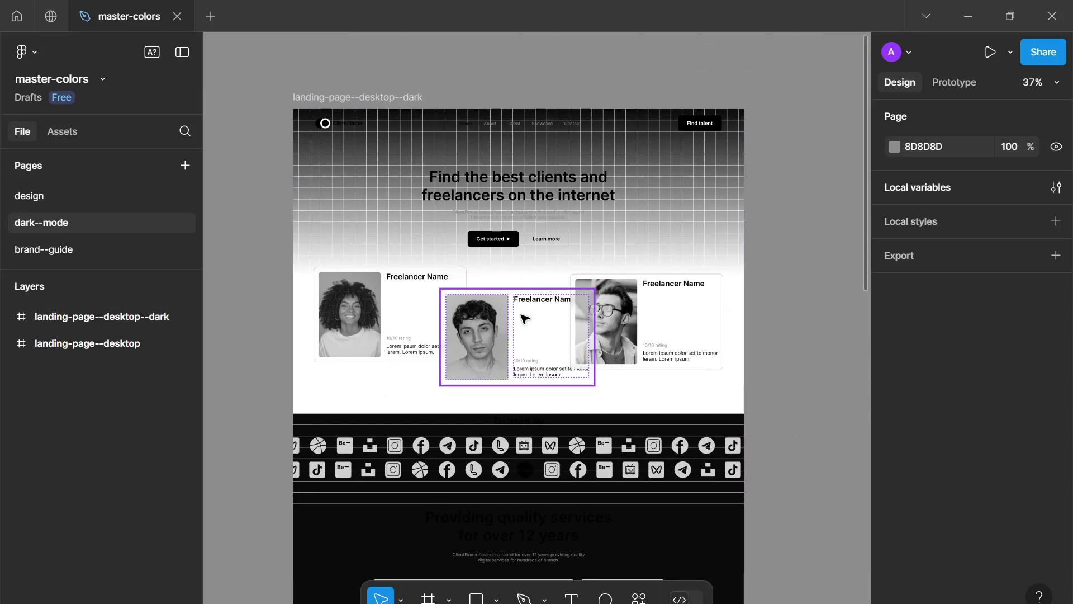
pyautogui.scroll(1, 458, 240)
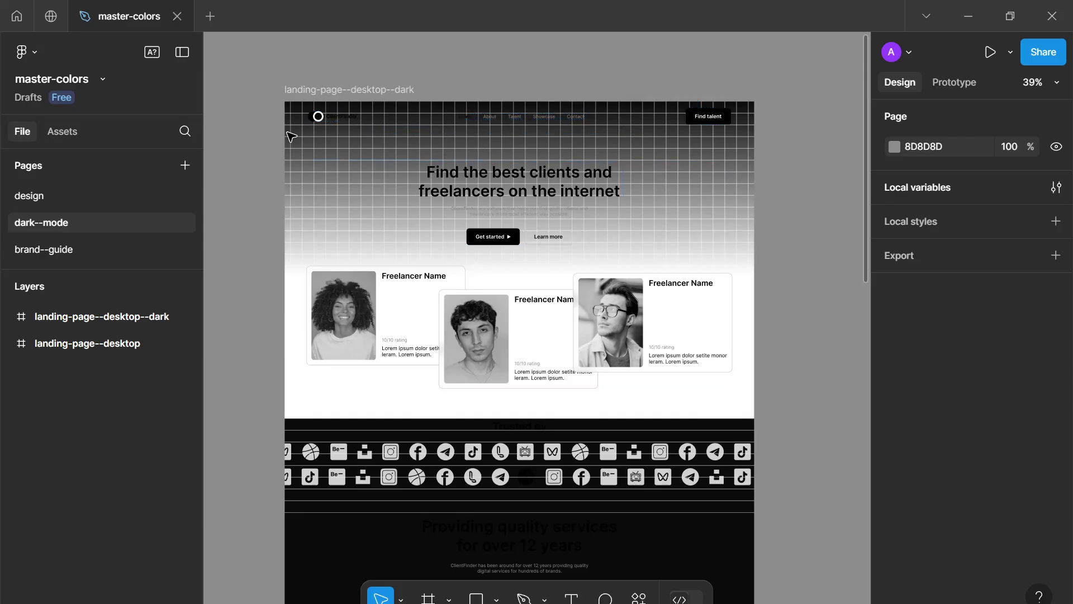
# Step: Hide the locked hero-grid-system--accent layer in the landing-page--desktop--dark frame
pyautogui.click(309, 177)
pyautogui.scroll(1, 324, 175)
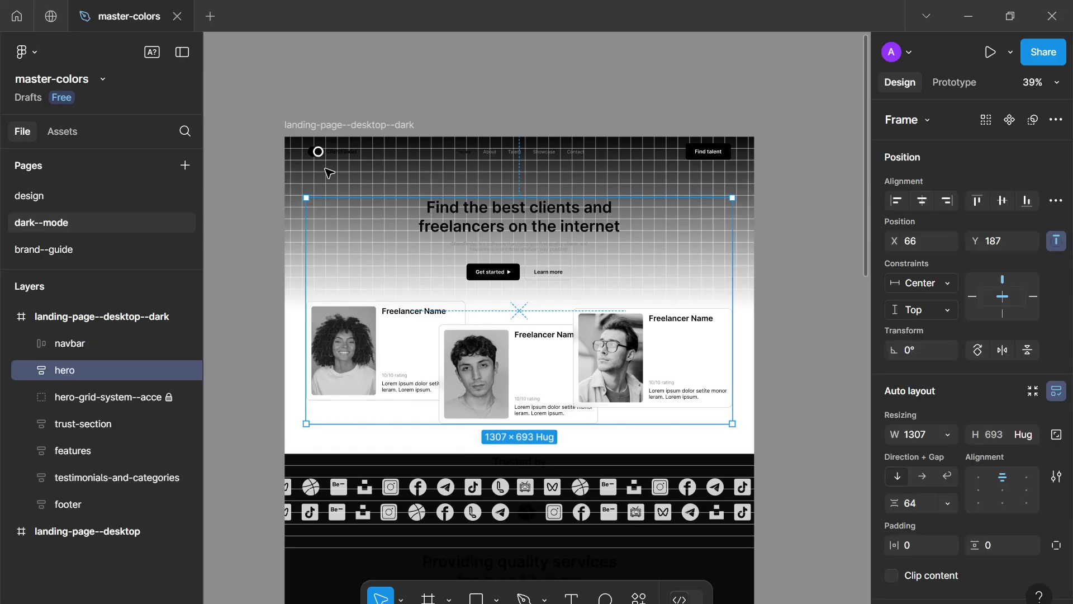
pyautogui.click(295, 193)
pyautogui.scroll(-3, 321, 179)
pyautogui.scroll(-1, 376, 175)
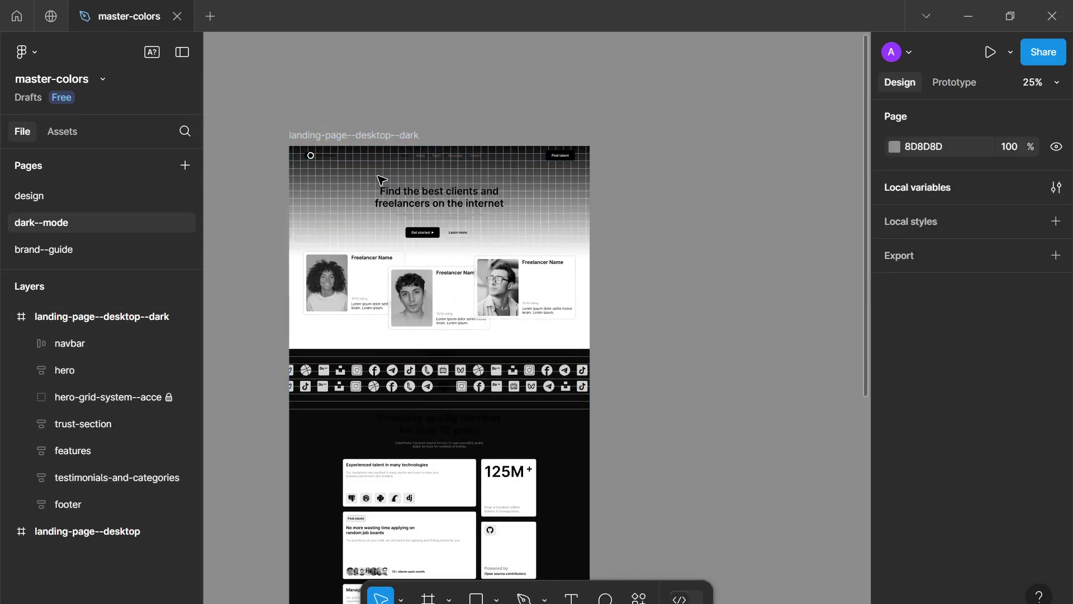
pyautogui.scroll(-2, 489, 202)
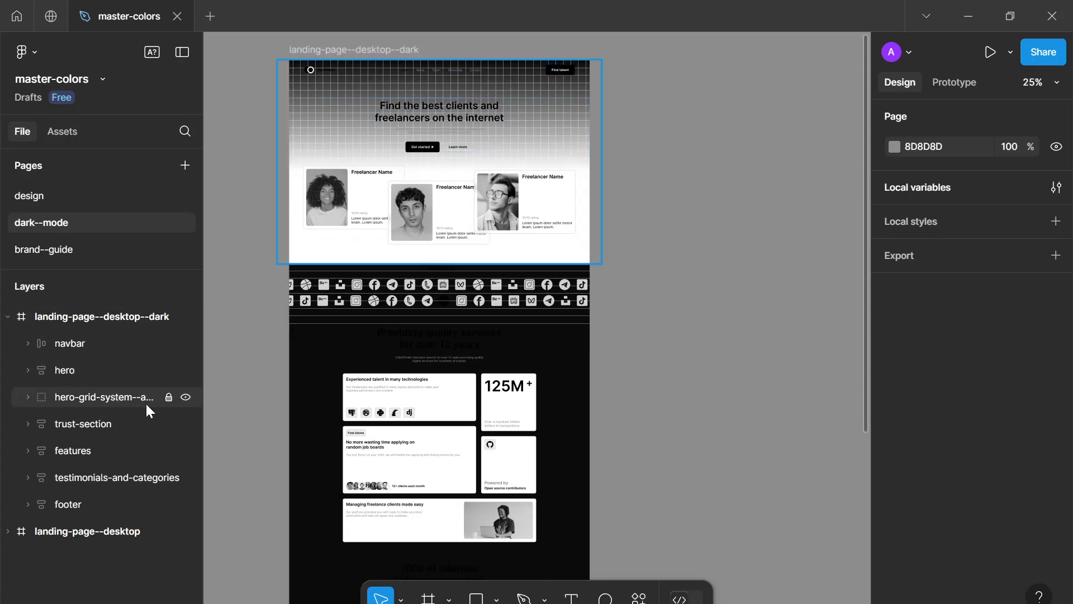
pyautogui.click(185, 397)
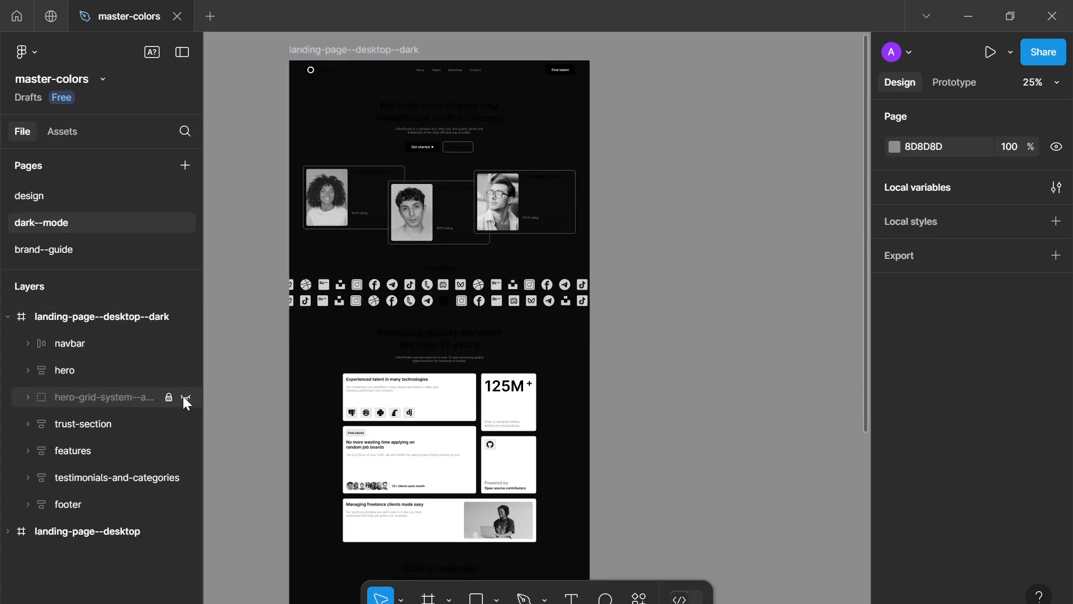
pyautogui.click(184, 397)
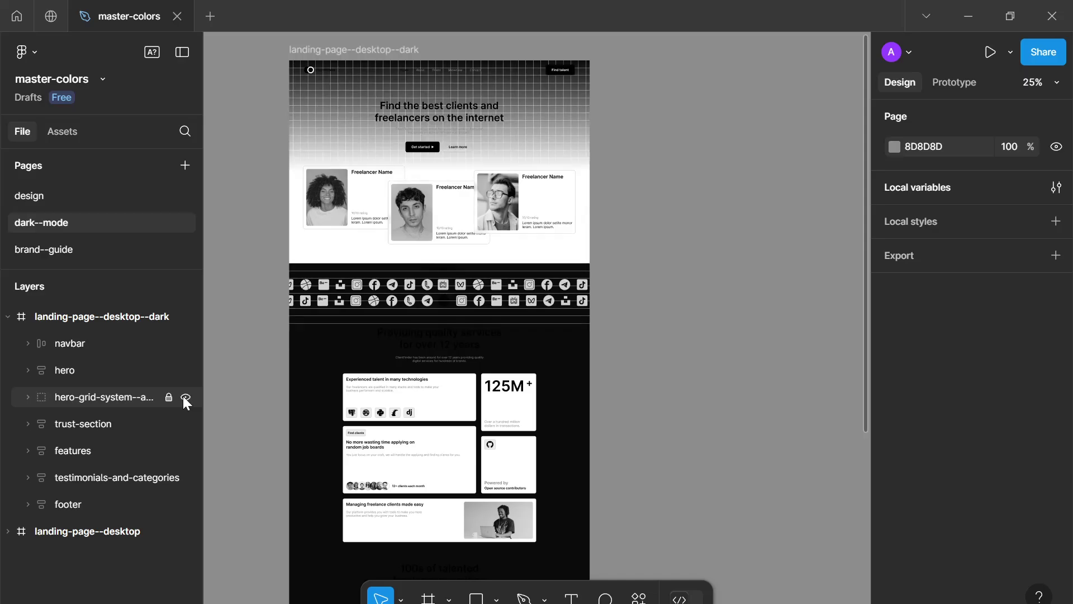
pyautogui.click(184, 397)
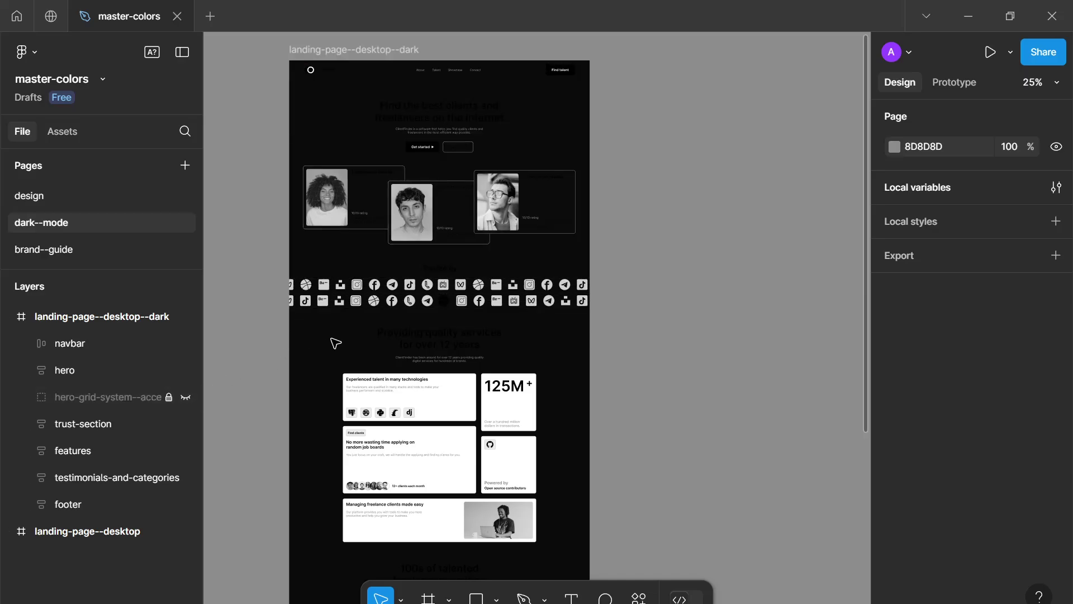
# Step: Inspect the dark landing page's footer and its nested layers, including its grid accent
pyautogui.scroll(-6, 387, 325)
pyautogui.scroll(-5, 387, 325)
pyautogui.scroll(4, 450, 335)
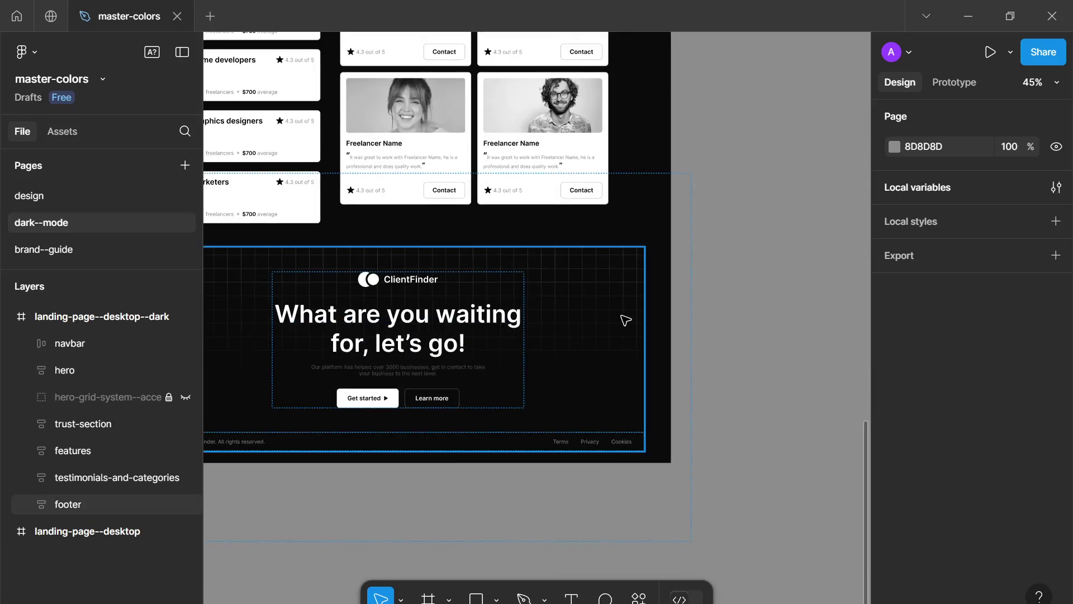
pyautogui.click(608, 306)
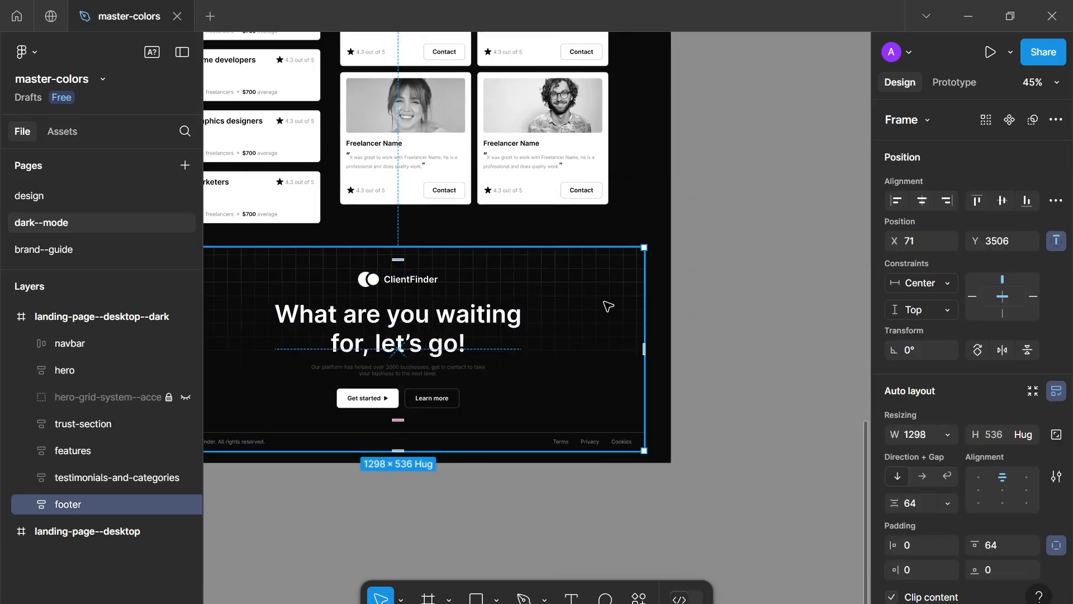
pyautogui.click(28, 505)
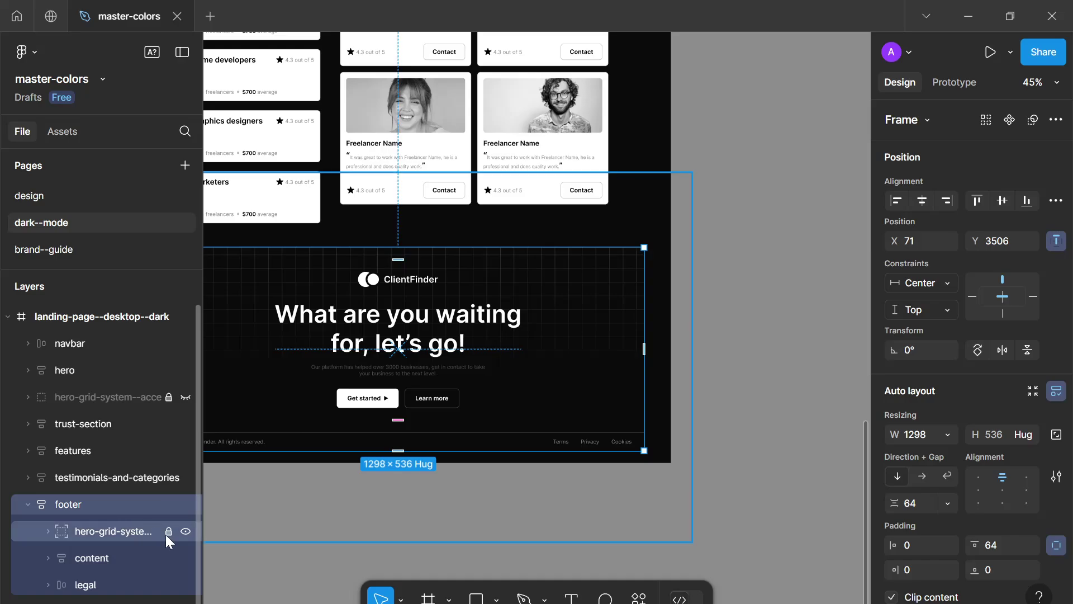
pyautogui.click(687, 257)
pyautogui.scroll(-5, 683, 256)
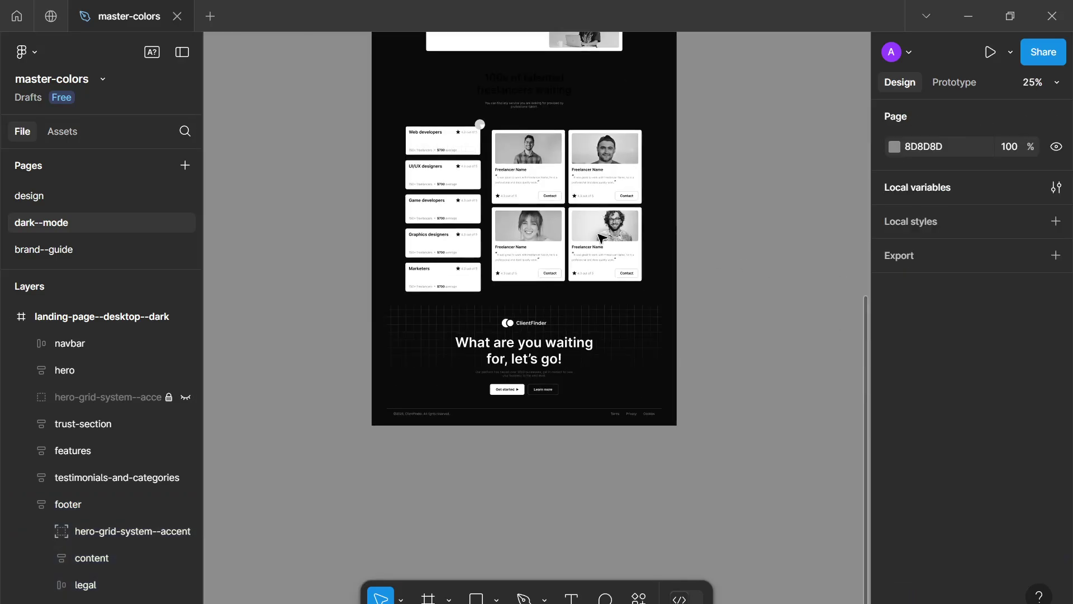
# Step: Hide the grid accent layer inside the Web developers category card
pyautogui.scroll(3, 467, 214)
pyautogui.scroll(2, 473, 274)
pyautogui.scroll(4, 471, 274)
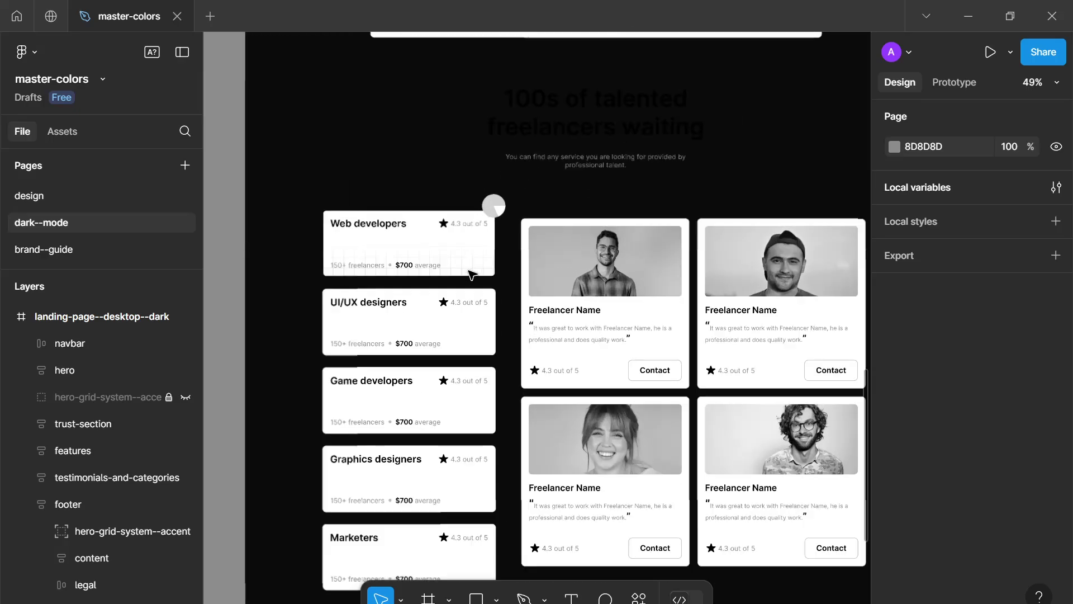
pyautogui.click(461, 246)
pyautogui.doubleClick(461, 243)
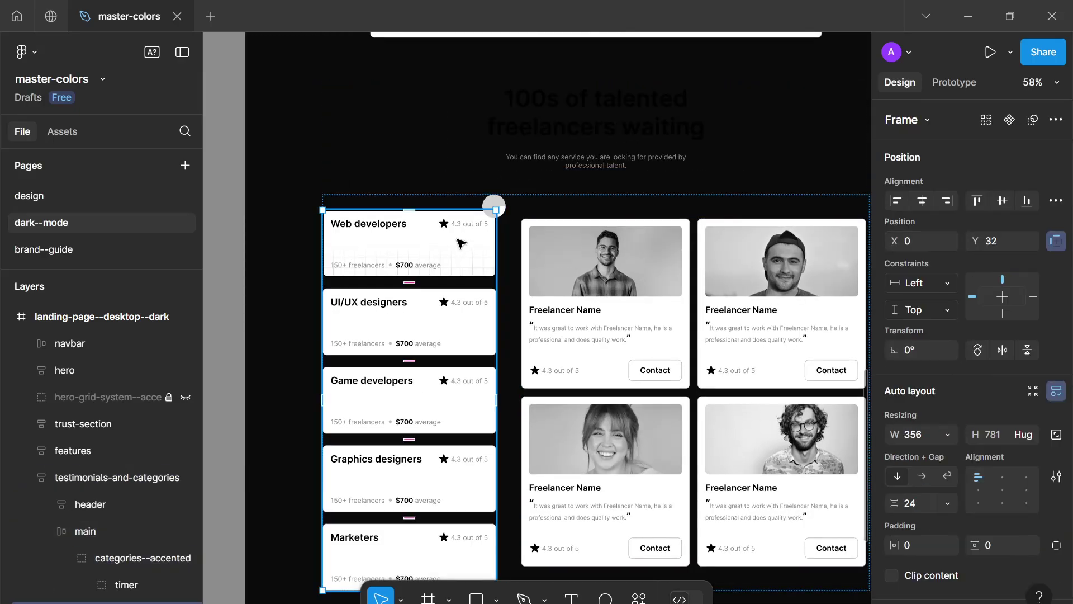
pyautogui.doubleClick(462, 243)
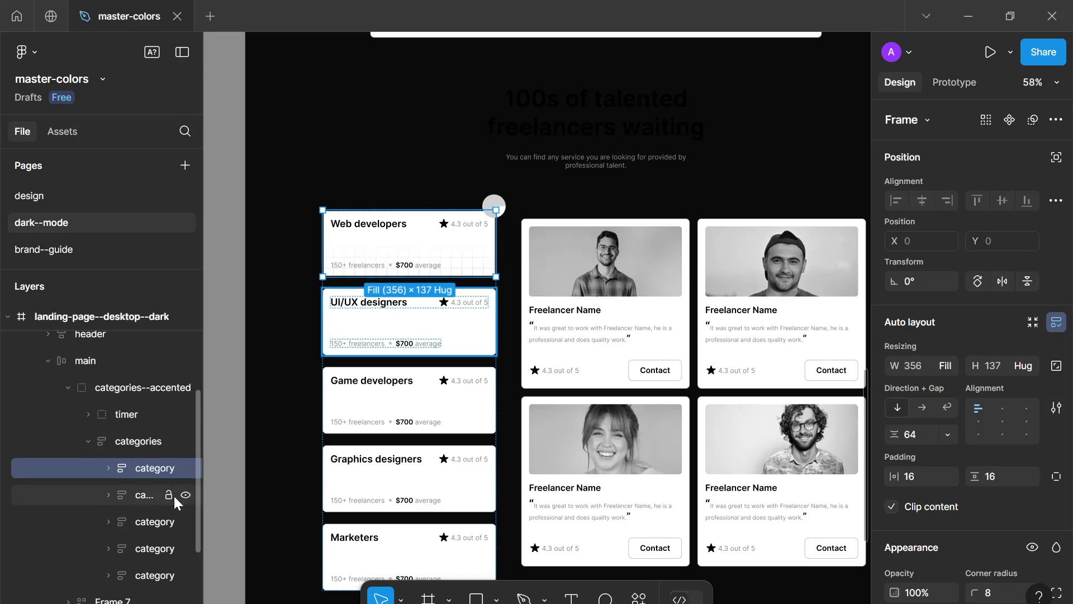
pyautogui.scroll(-3, 173, 494)
pyautogui.scroll(3, 169, 400)
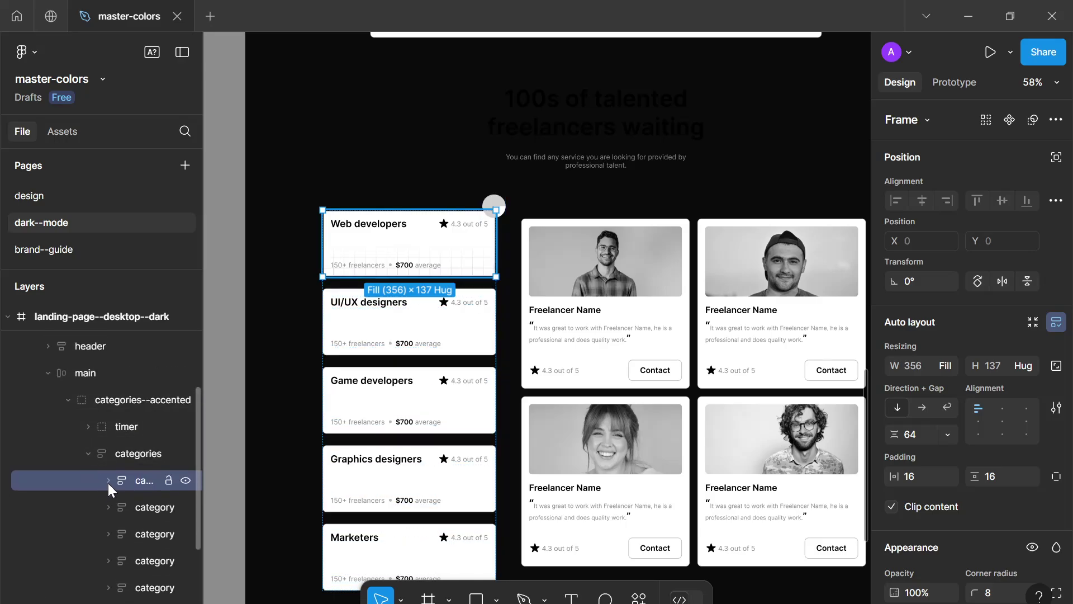
pyautogui.click(108, 480)
pyautogui.click(184, 507)
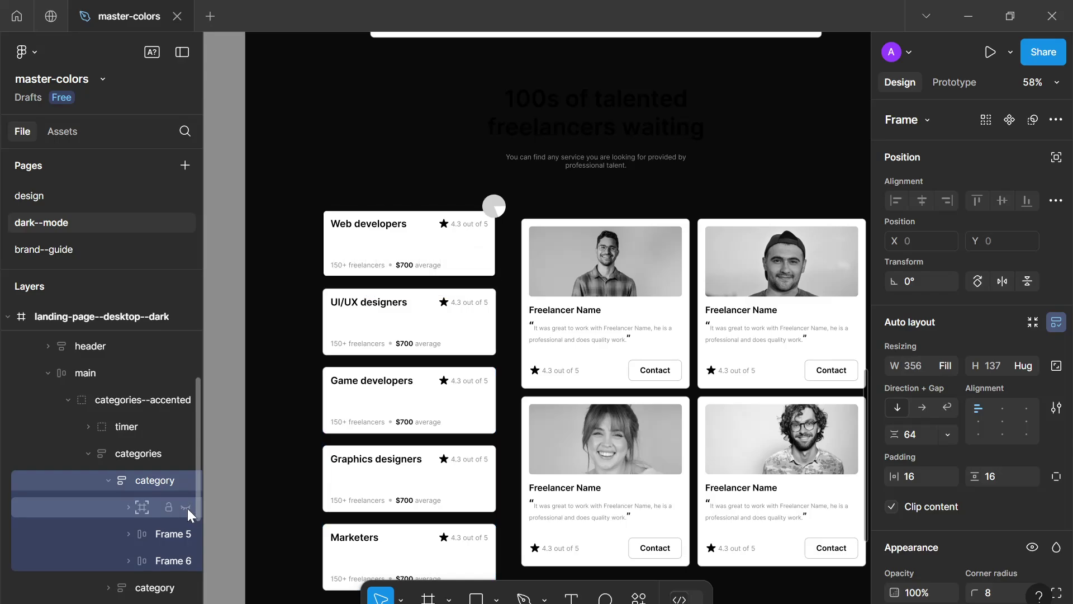
pyautogui.click(259, 354)
# Step: Examine the dark landing page from the footer up to the hero and navbar for remaining dark-on-dark elements
pyautogui.scroll(-5, 281, 355)
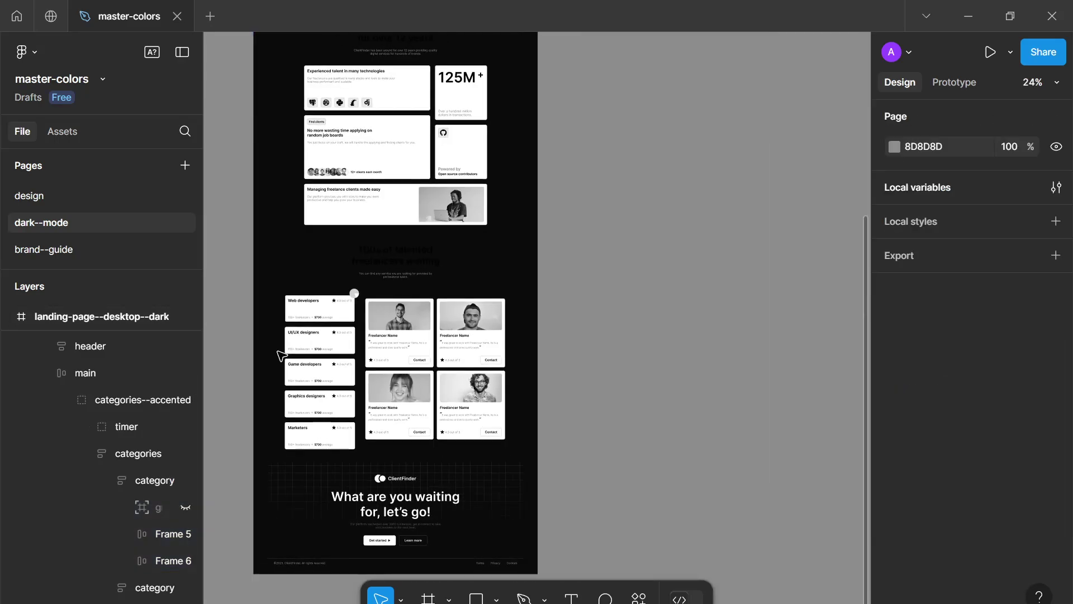
pyautogui.scroll(4, 293, 362)
pyautogui.hscroll(-2, 336, 402)
pyautogui.scroll(5, 404, 337)
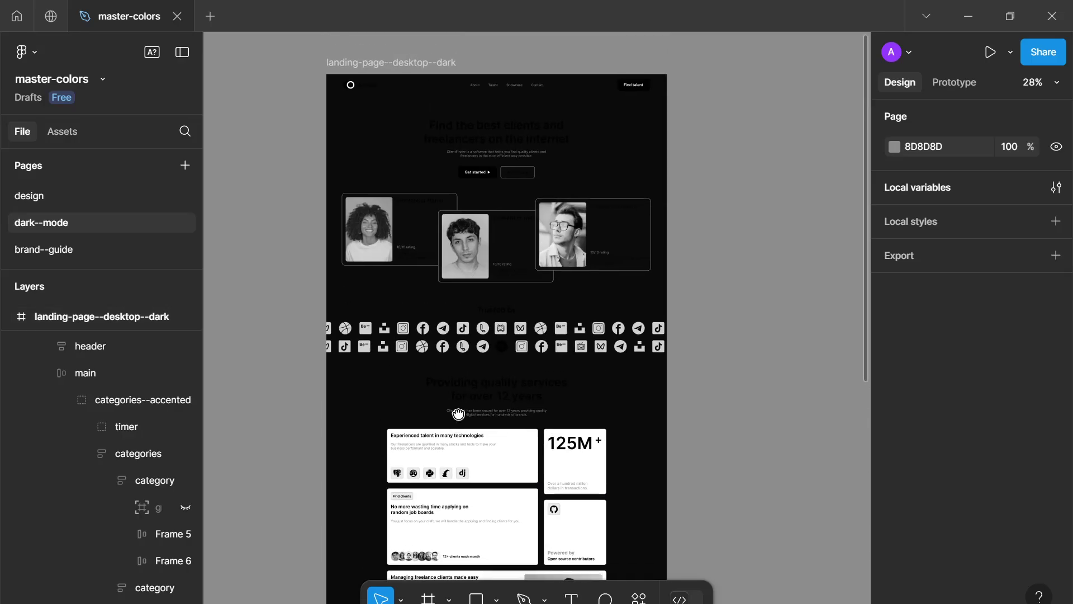
pyautogui.scroll(2, 479, 324)
pyautogui.scroll(2, 479, 324)
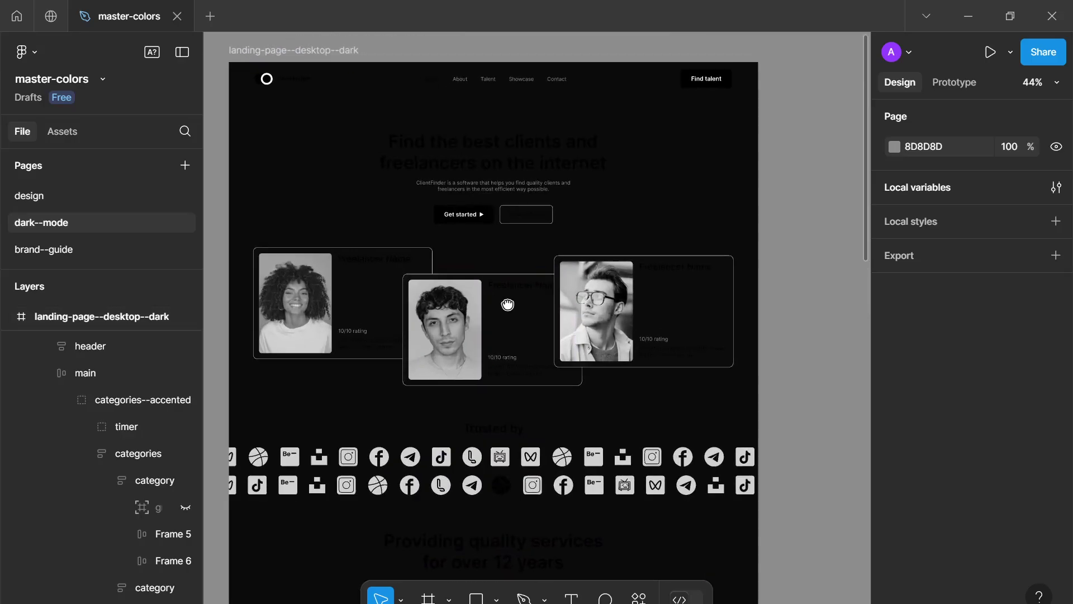
pyautogui.scroll(3, 505, 304)
pyautogui.scroll(4, 324, 280)
# Step: Detach the black--100 variable from the navbar's identity group and change that color to white FFFFFF
pyautogui.moveTo(345, 145); pyautogui.dragTo(355, 285)
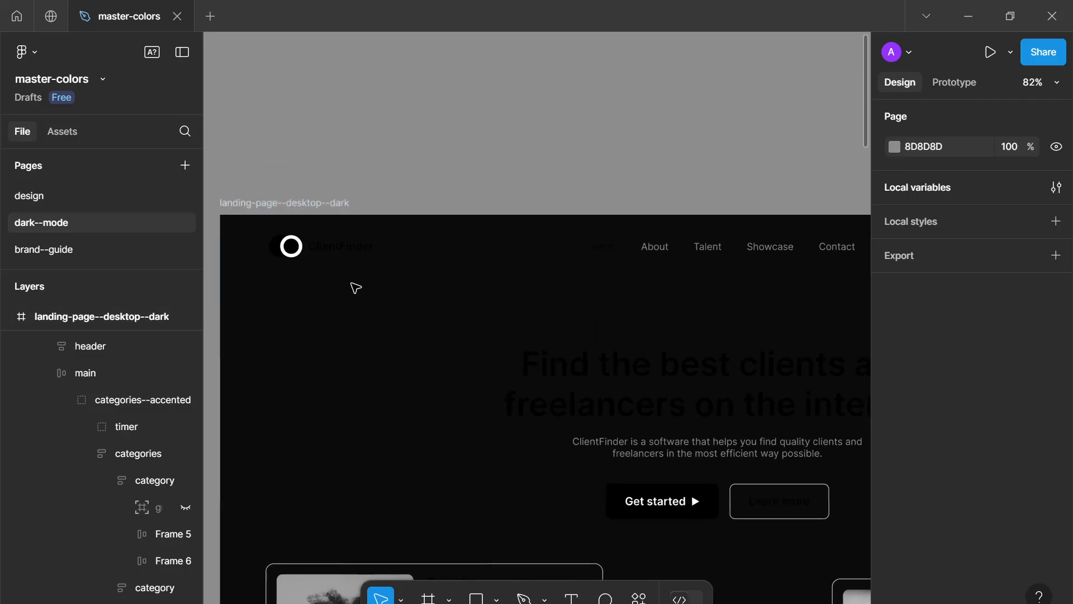
pyautogui.doubleClick(349, 249)
pyautogui.scroll(-5, 968, 387)
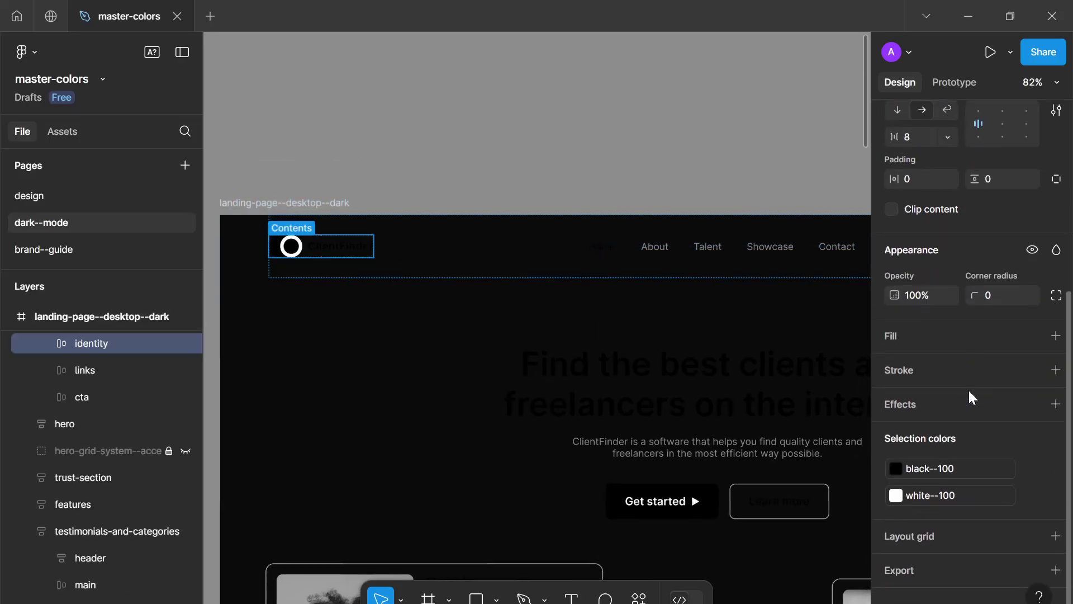
pyautogui.click(1033, 468)
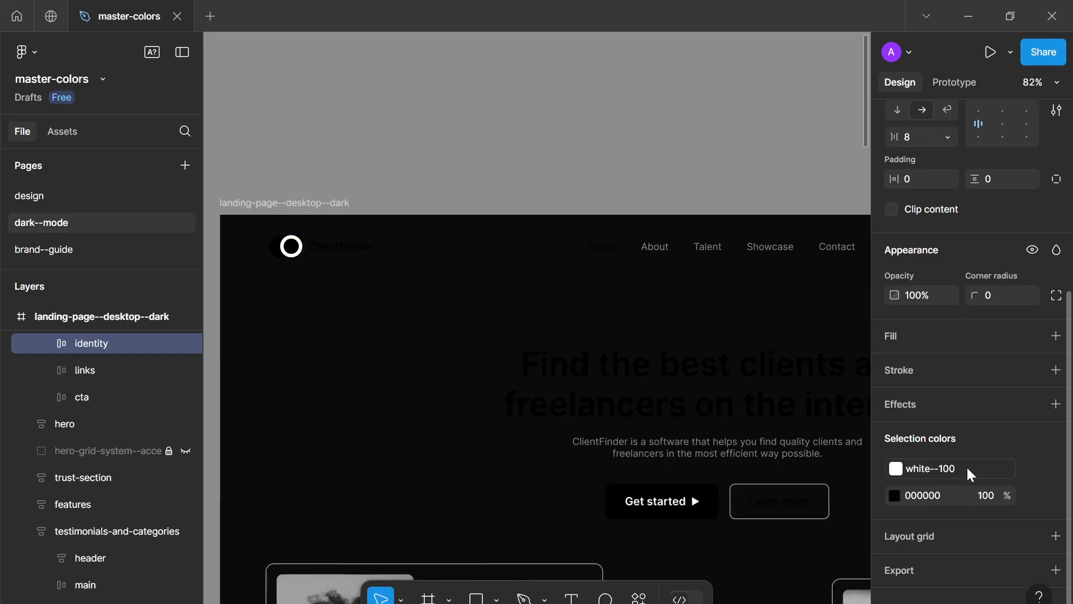
pyautogui.click(894, 495)
pyautogui.click(771, 545)
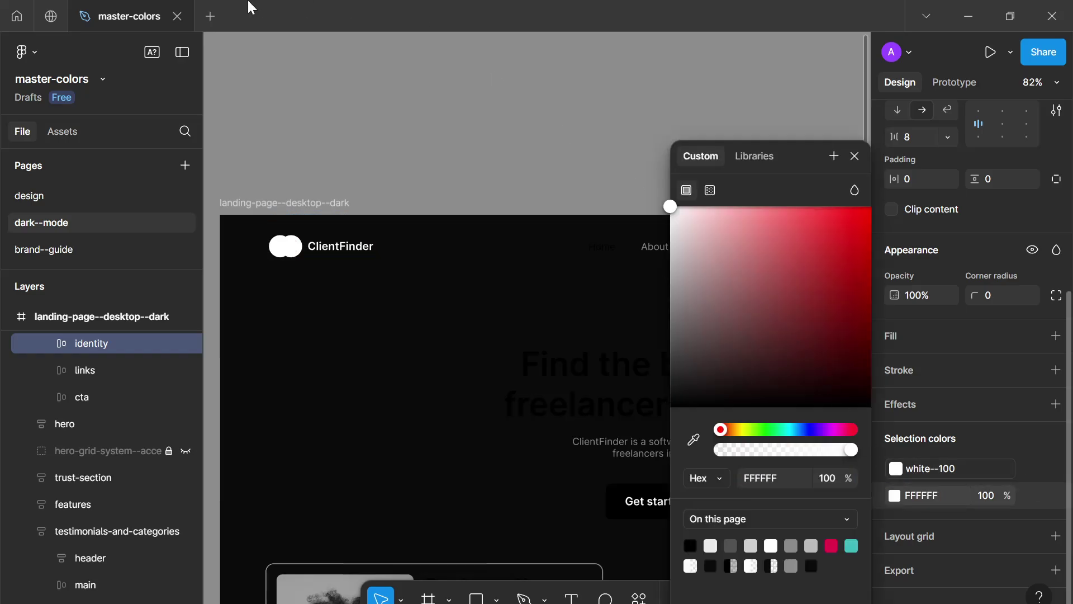
# Step: Detach the white--100 variable from the navbar's identity group and set that color to black 000000
pyautogui.click(1033, 469)
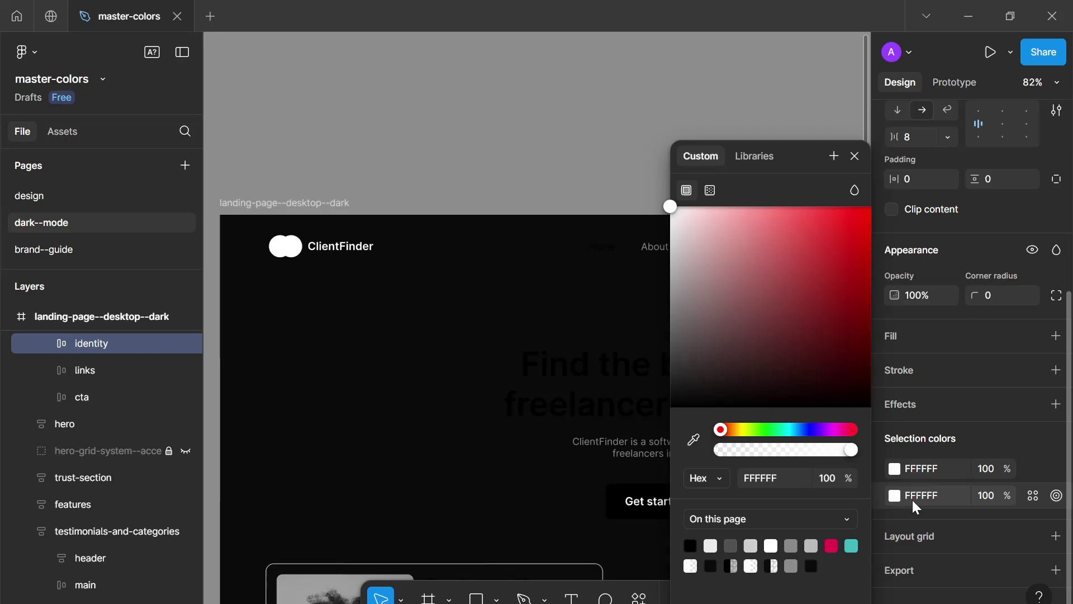
pyautogui.click(894, 468)
pyautogui.moveTo(799, 274); pyautogui.dragTo(670, 407)
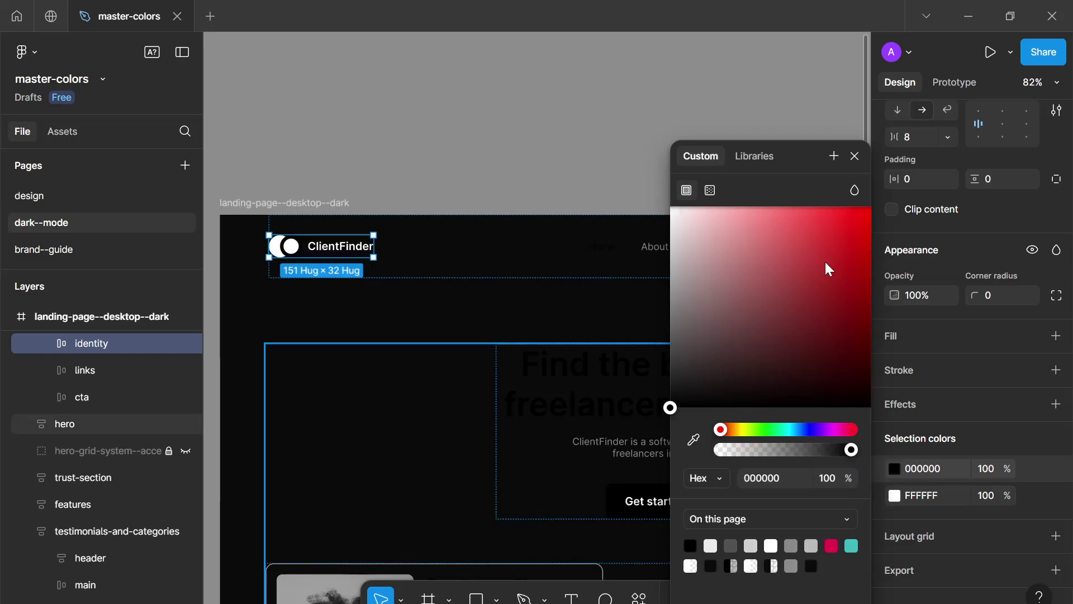
pyautogui.click(854, 156)
pyautogui.click(770, 167)
pyautogui.scroll(-3, 743, 201)
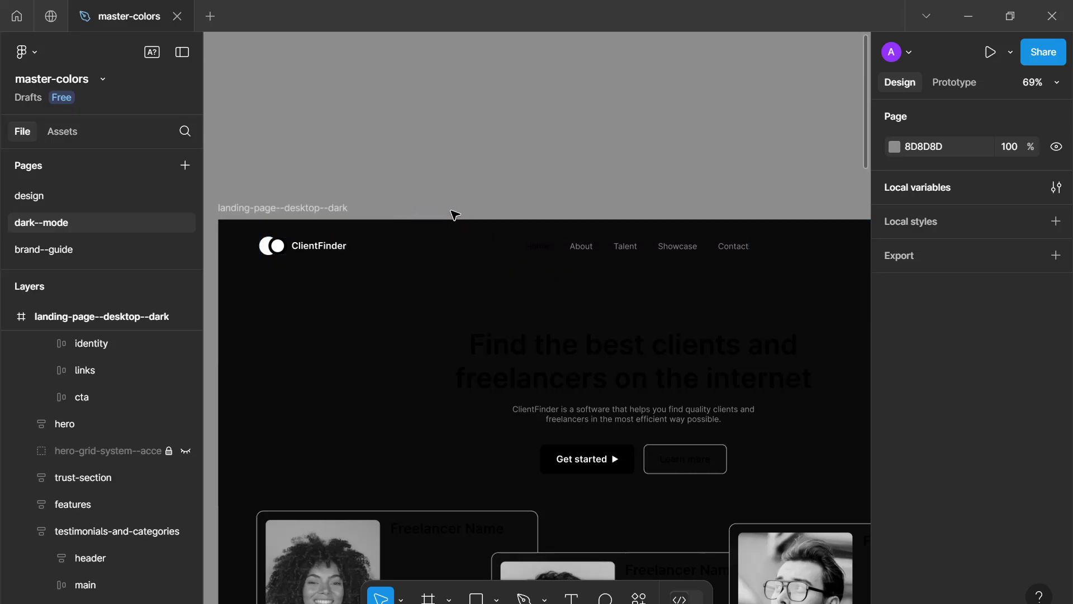
# Step: Recolor the navbar logo's black stroke to 0A0A0A by sampling the dark page background with the eyedropper
pyautogui.doubleClick(288, 249)
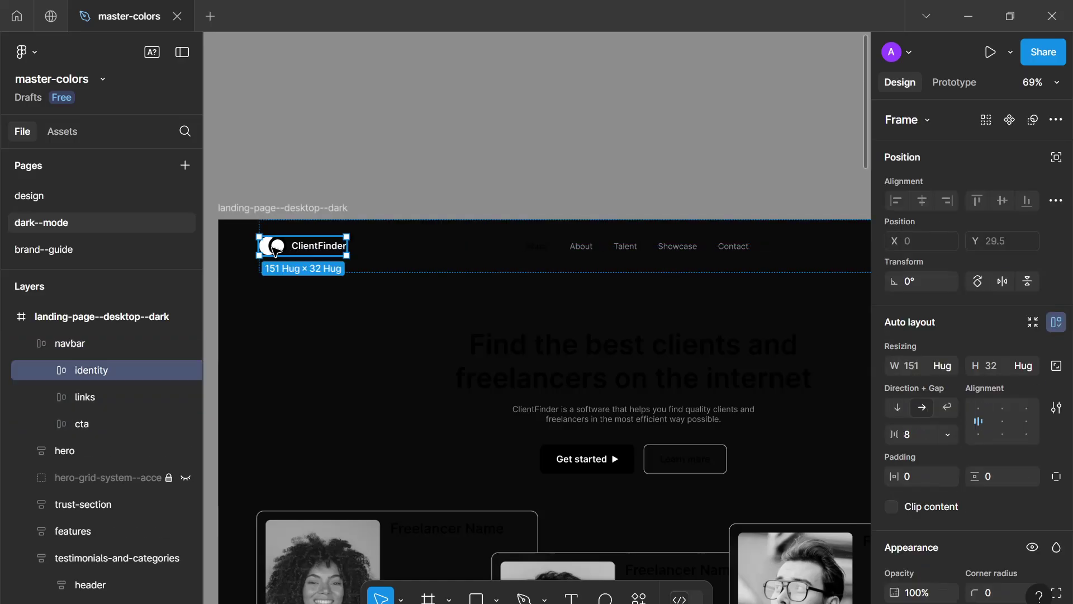
pyautogui.click(274, 249)
pyautogui.scroll(5, 240, 302)
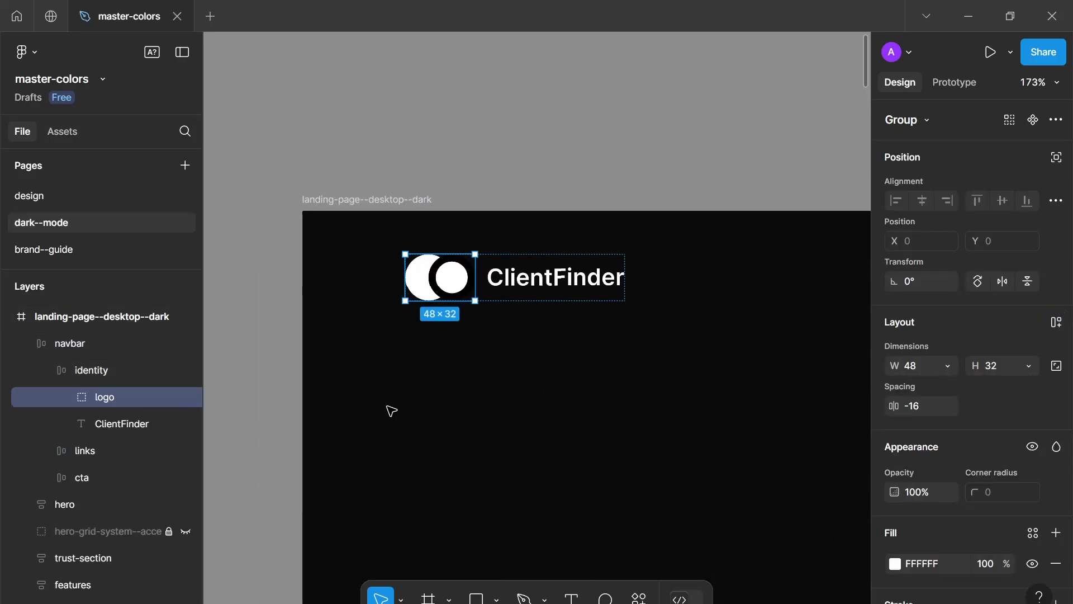
pyautogui.scroll(5, 391, 411)
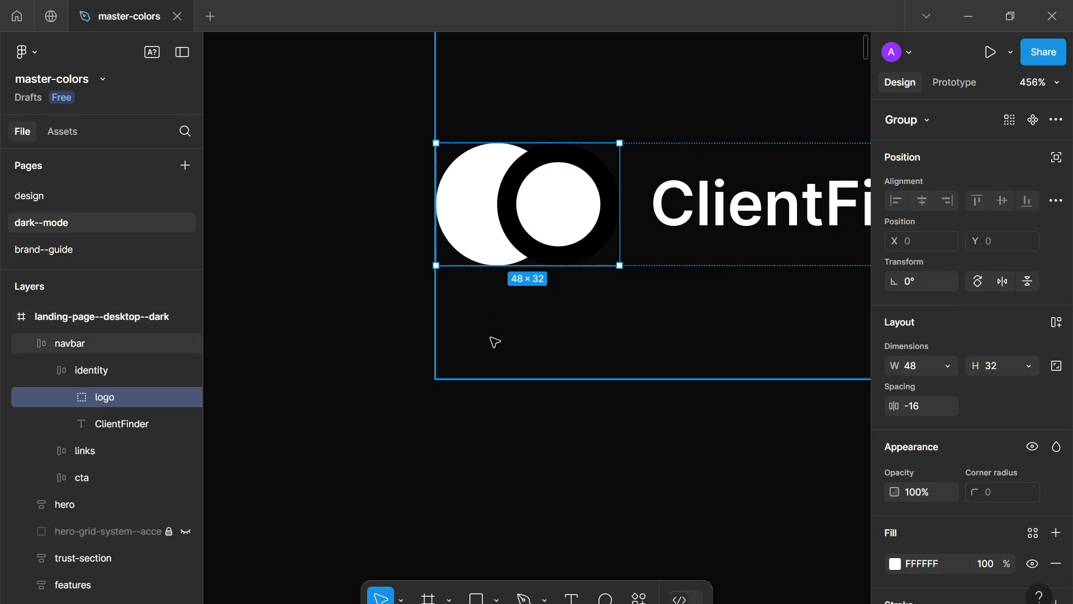
pyautogui.scroll(-5, 1047, 440)
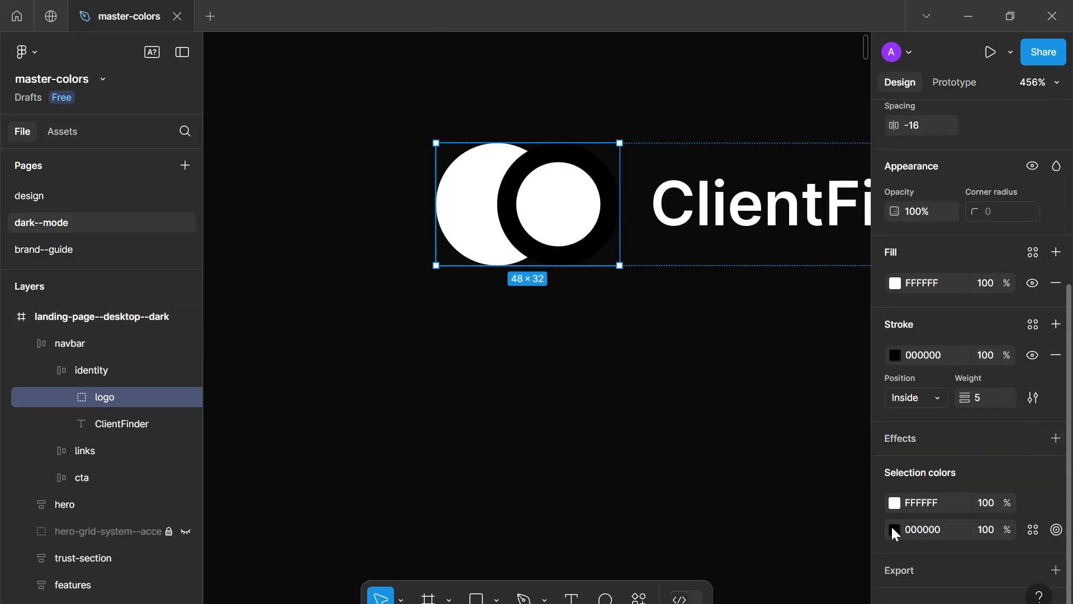
pyautogui.click(894, 529)
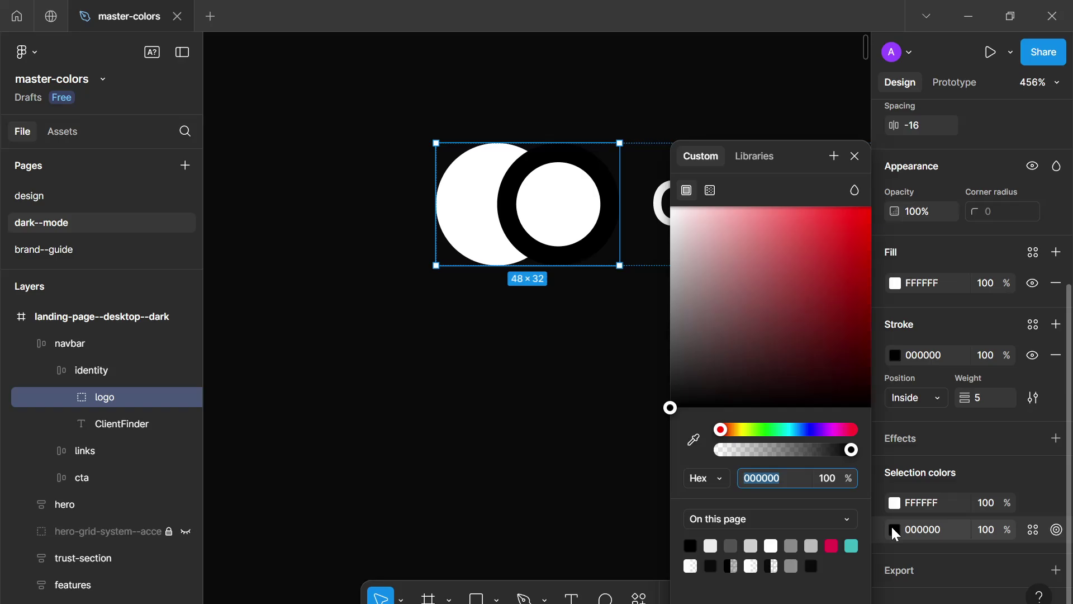
pyautogui.click(687, 439)
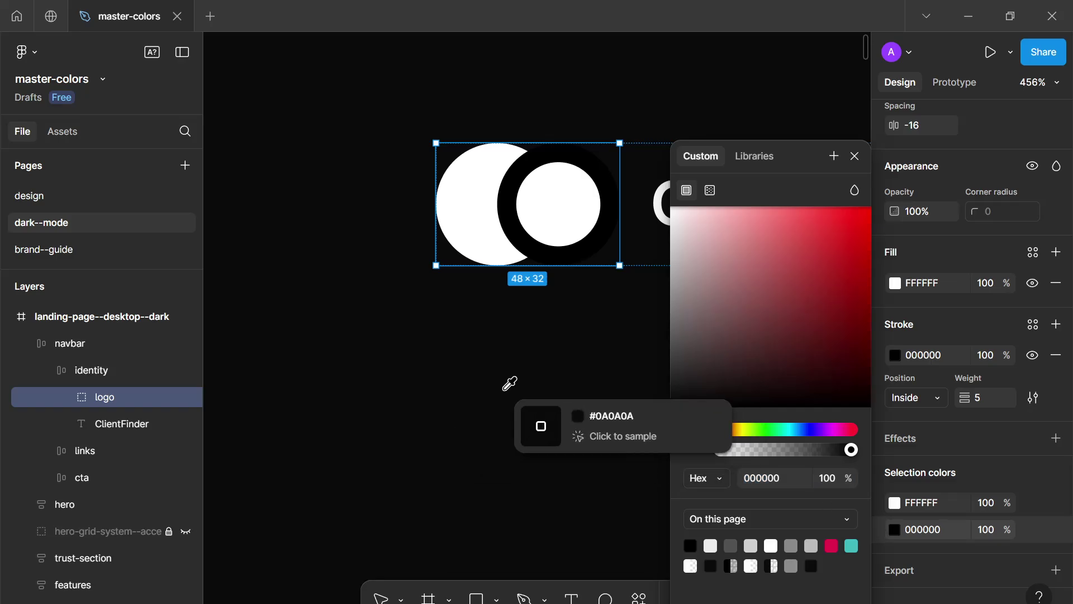
pyautogui.click(503, 412)
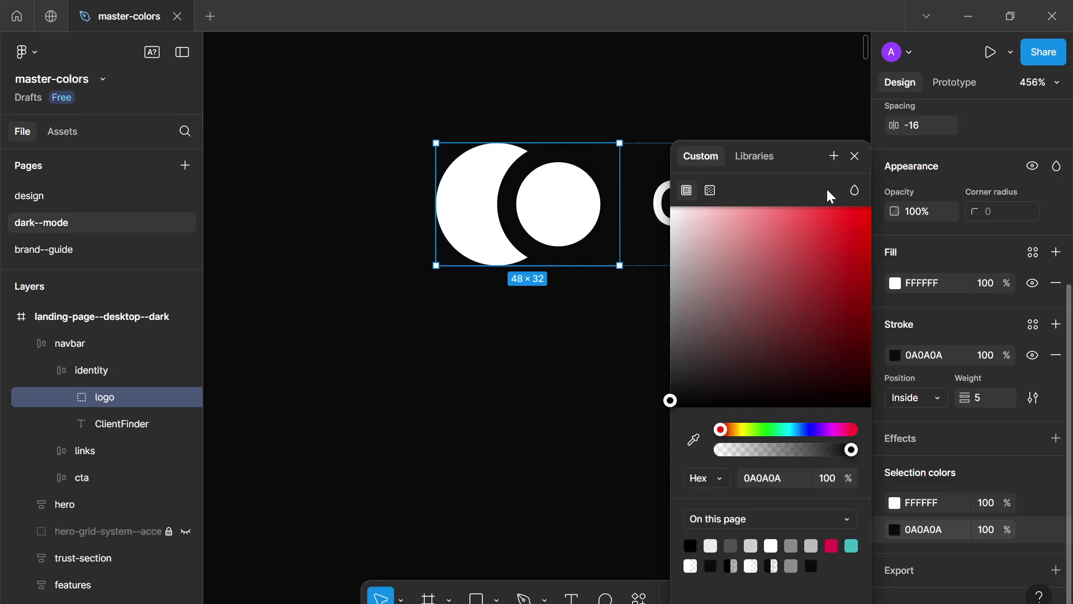
pyautogui.click(854, 156)
pyautogui.click(611, 407)
# Step: Detach the black variable from the navbar links and set that color to white FFFFFF
pyautogui.scroll(-5, 611, 407)
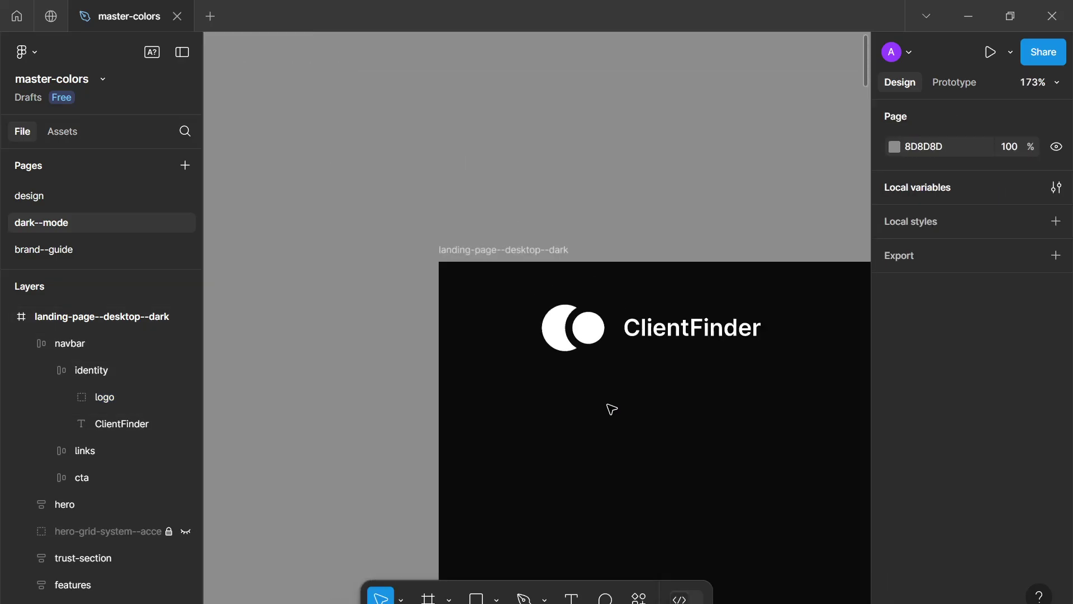
pyautogui.scroll(-3, 846, 405)
pyautogui.moveTo(662, 398); pyautogui.dragTo(364, 344)
pyautogui.hscroll(8, 757, 355)
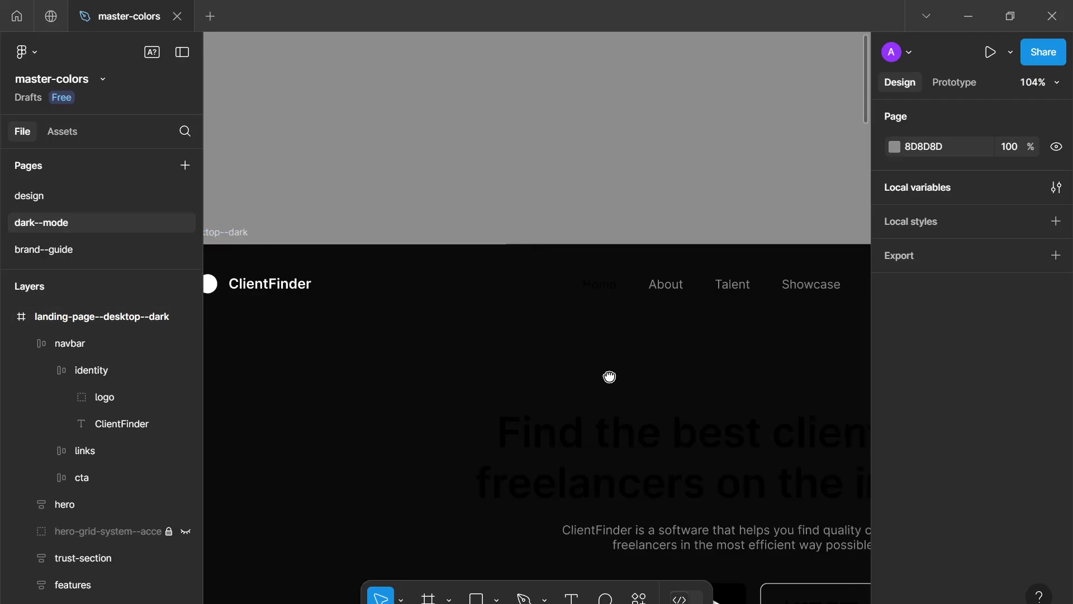
pyautogui.doubleClick(553, 293)
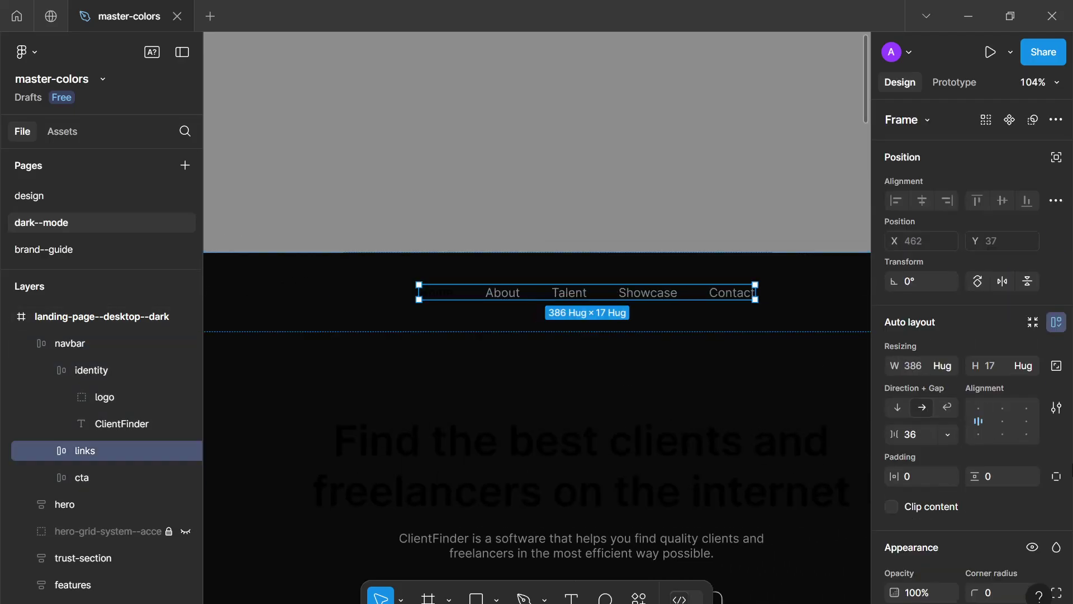
pyautogui.scroll(-5, 1017, 462)
pyautogui.click(1032, 495)
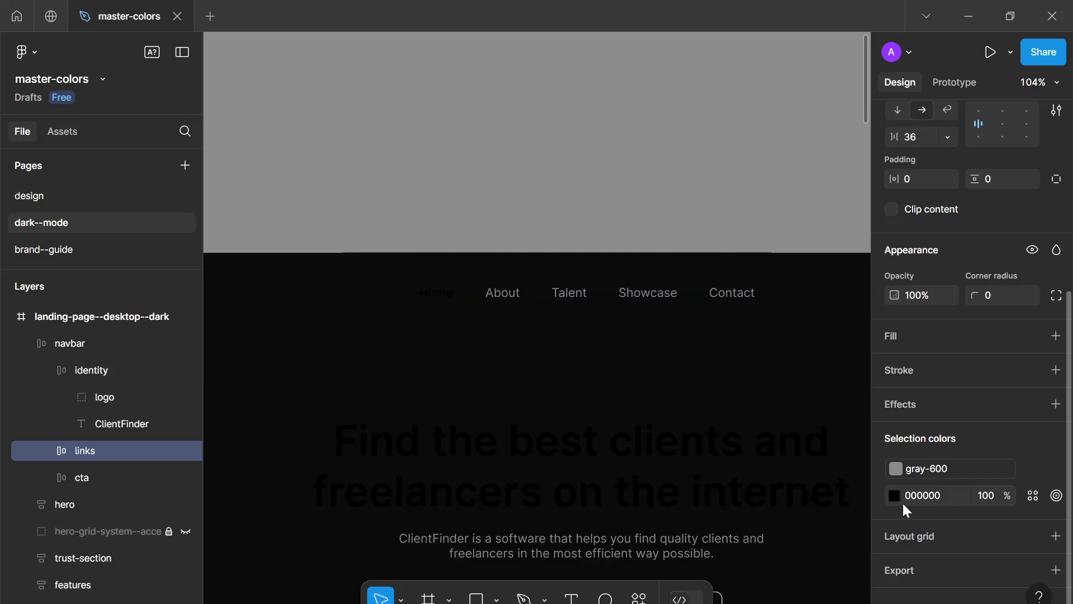
pyautogui.click(895, 495)
pyautogui.write('FFFFFF')
pyautogui.press('Return')
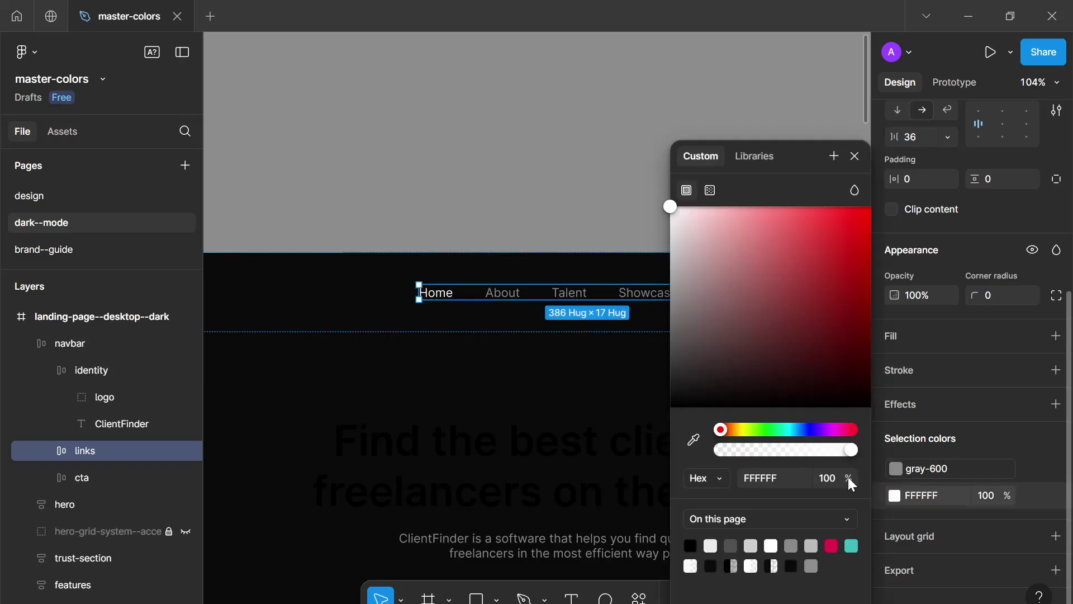
# Step: Detach the gray-600 variable from the navbar links and lighten that gray to AFAFAF
pyautogui.click(975, 473)
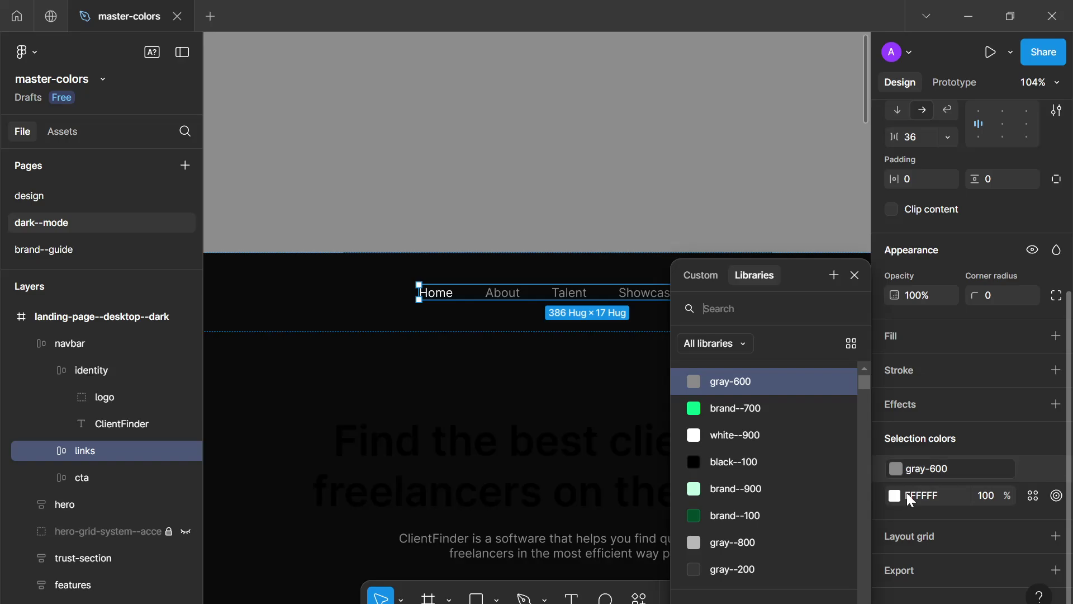
pyautogui.click(1035, 467)
pyautogui.press('Escape')
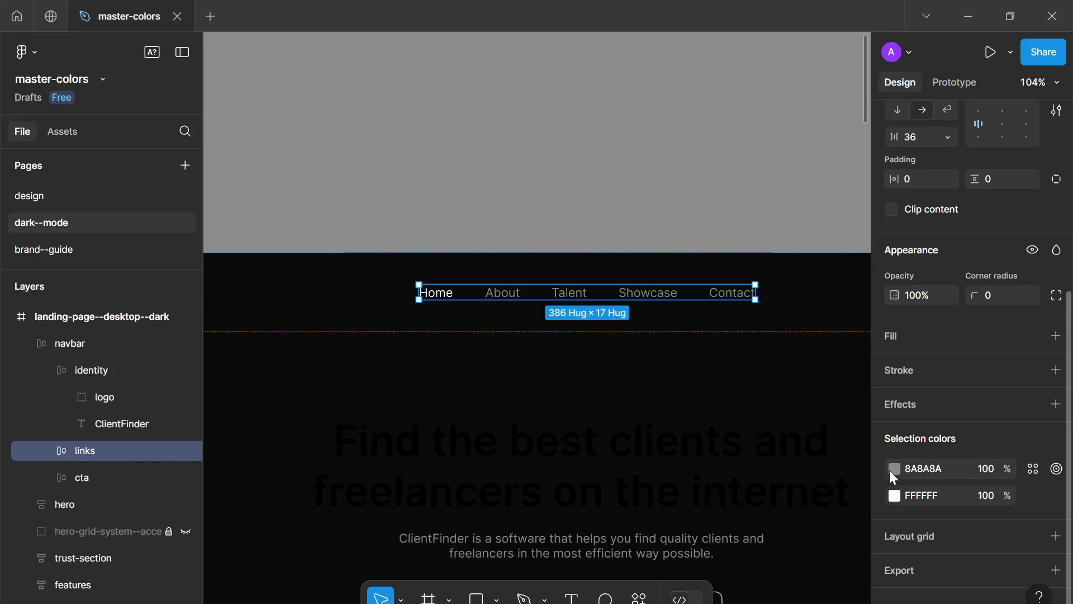
pyautogui.click(894, 469)
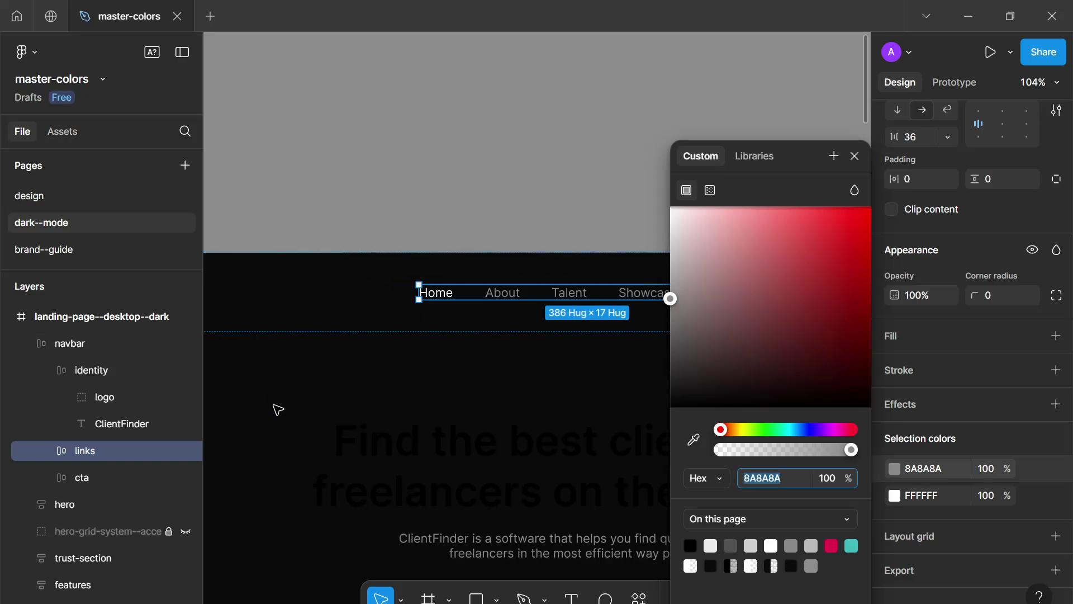
pyautogui.click(669, 300)
pyautogui.moveTo(671, 300); pyautogui.dragTo(663, 278)
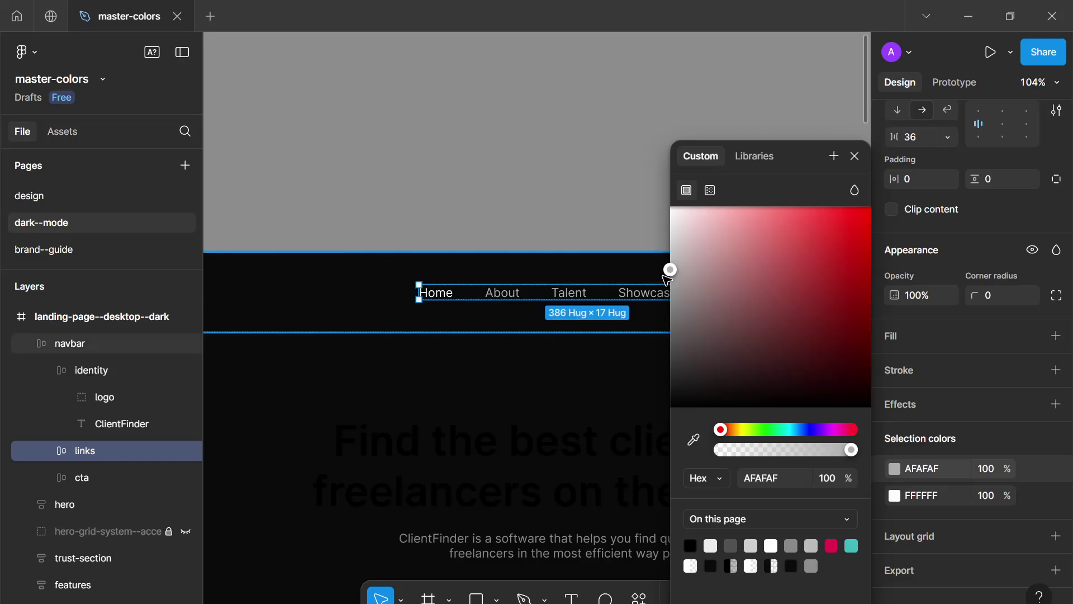
pyautogui.click(852, 158)
pyautogui.click(762, 177)
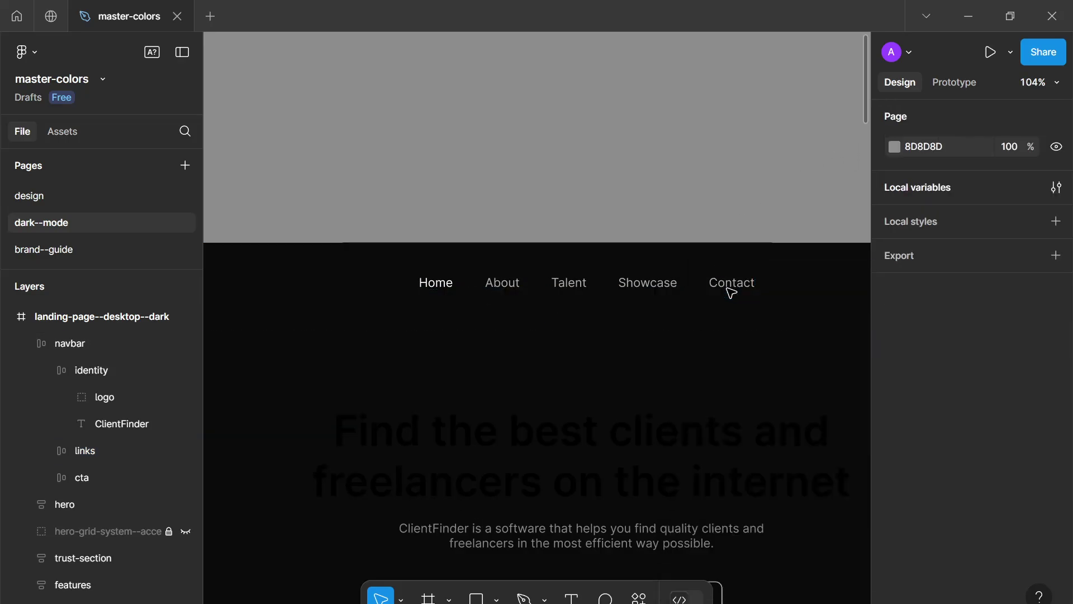
# Step: Recolor the navbar's Find talent button with the white--900 variable for its fill and black--100 for its label
pyautogui.scroll(-5, 690, 287)
pyautogui.scroll(4, 720, 266)
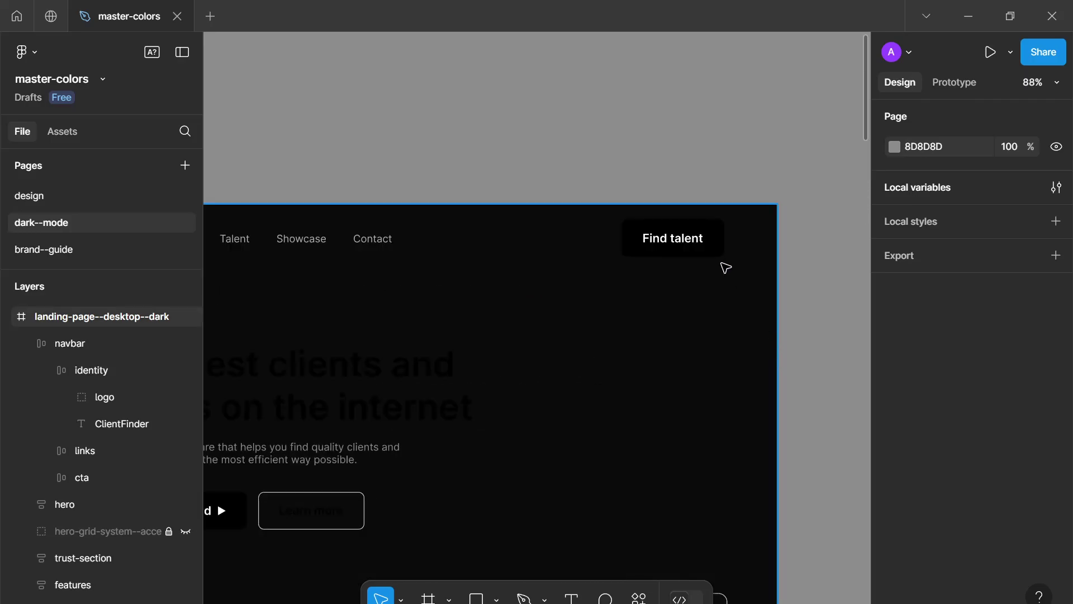
pyautogui.click(669, 244)
pyautogui.click(671, 240)
pyautogui.scroll(-5, 921, 358)
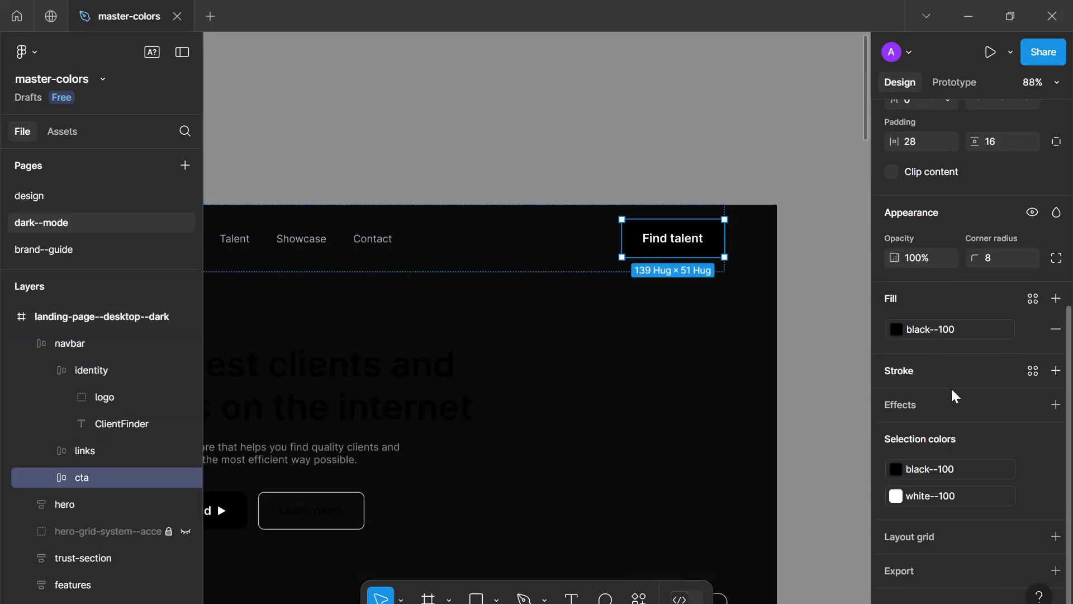
pyautogui.click(959, 468)
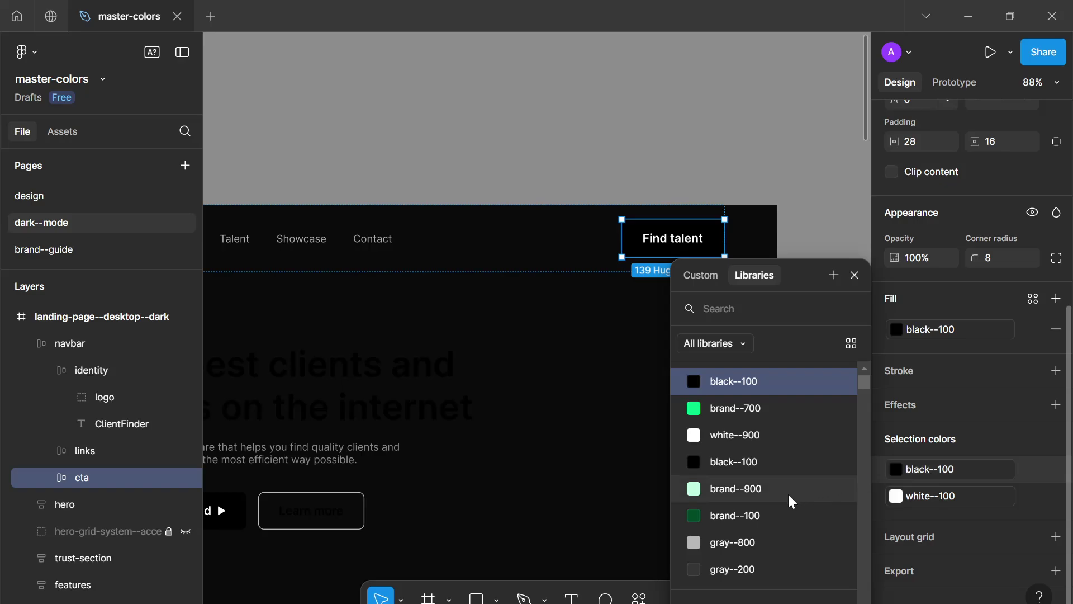
pyautogui.click(747, 435)
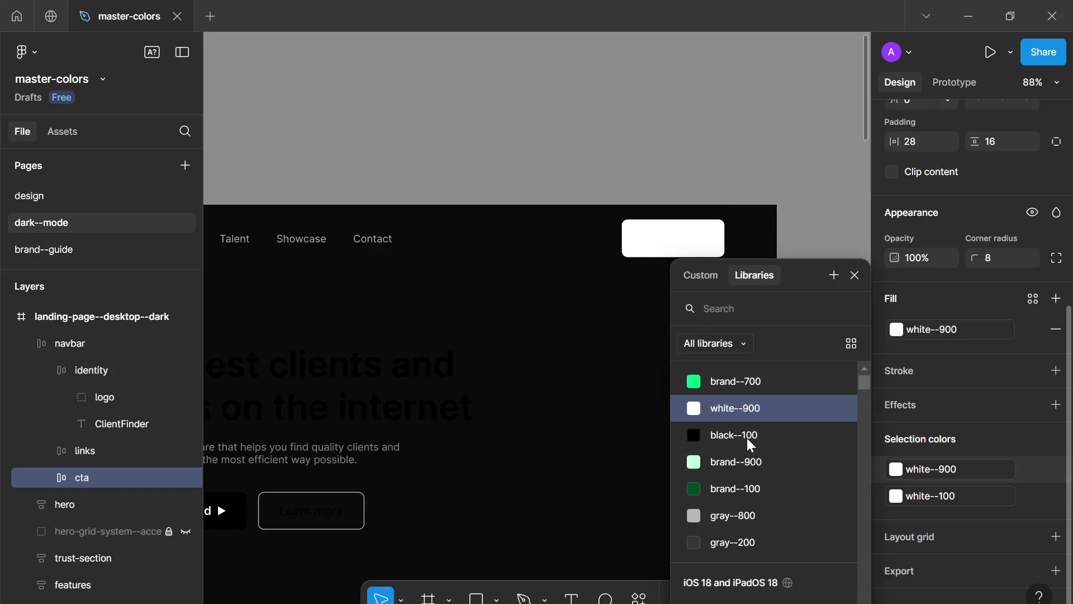
pyautogui.click(940, 488)
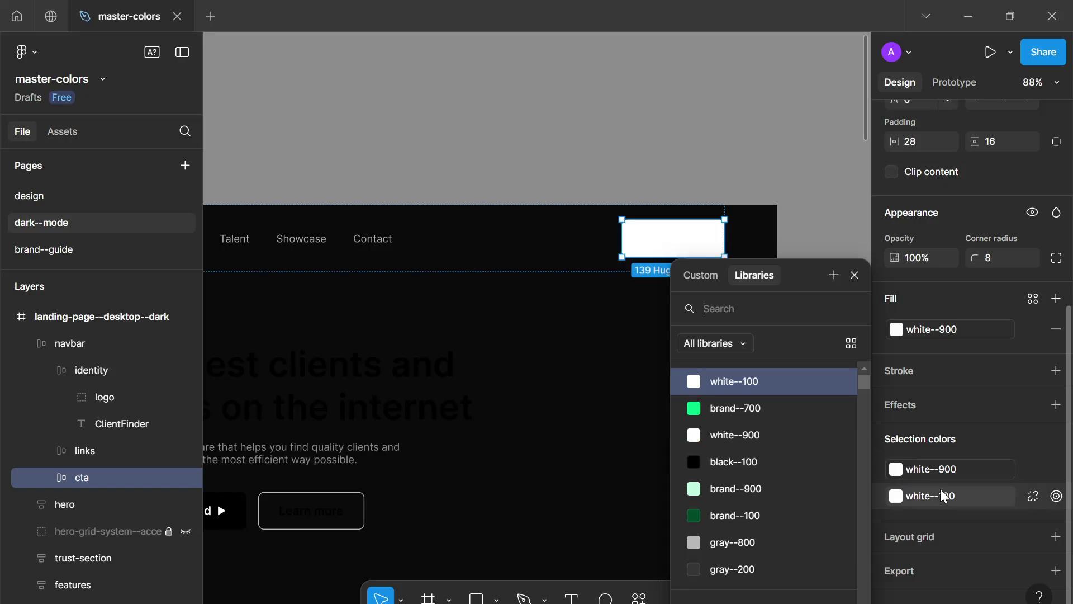
pyautogui.click(757, 456)
# Step: Try to detach the color variables from the Find talent button and undo that attempt
pyautogui.click(1034, 469)
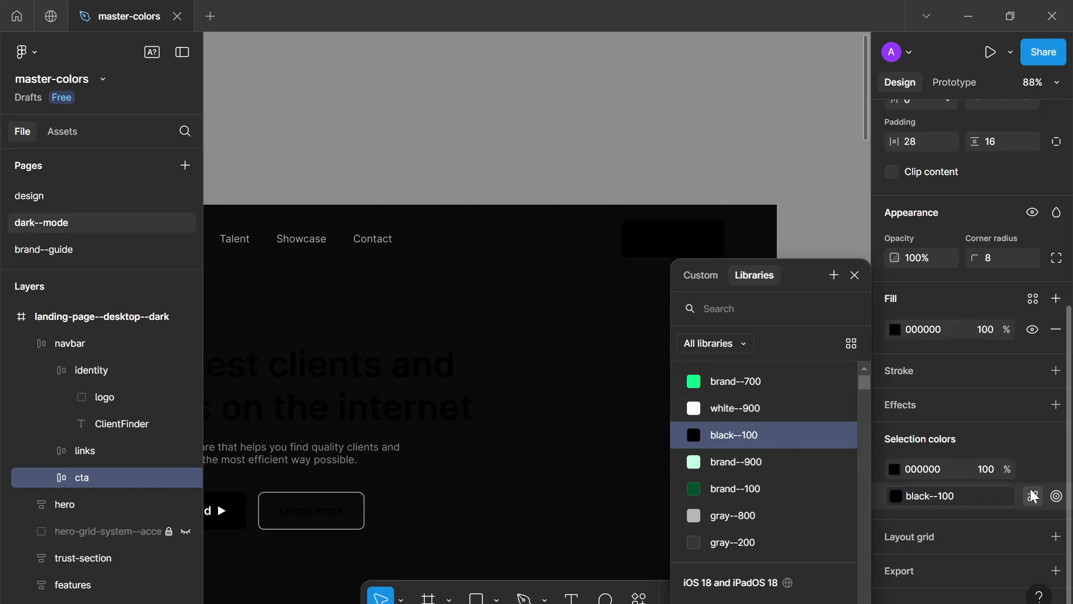
pyautogui.click(1032, 495)
pyautogui.hotkey('ctrl', 'z')
pyautogui.hotkey('ctrl', 'z')
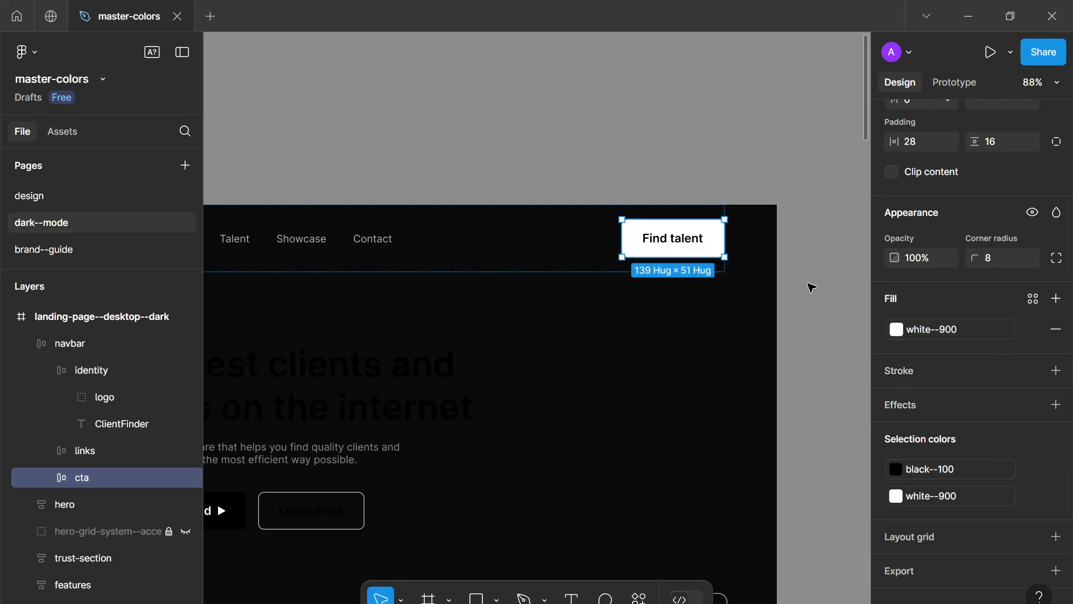
pyautogui.click(831, 421)
# Step: In the hero's main group, replace the black--100 color with white--900 and the white--100 color with black--100
pyautogui.scroll(-3, 831, 416)
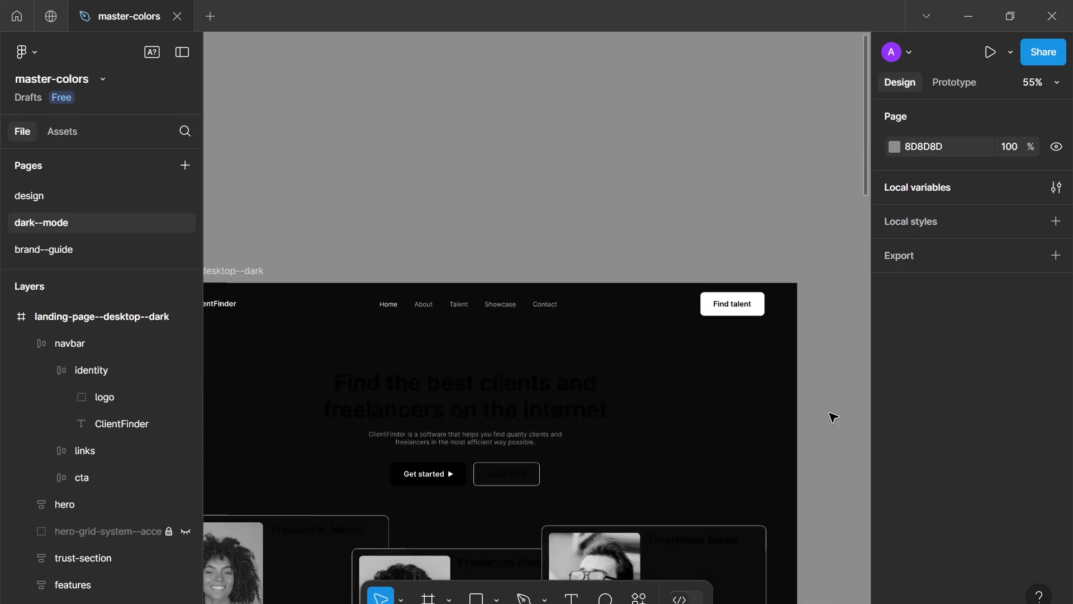
pyautogui.scroll(-3, 709, 400)
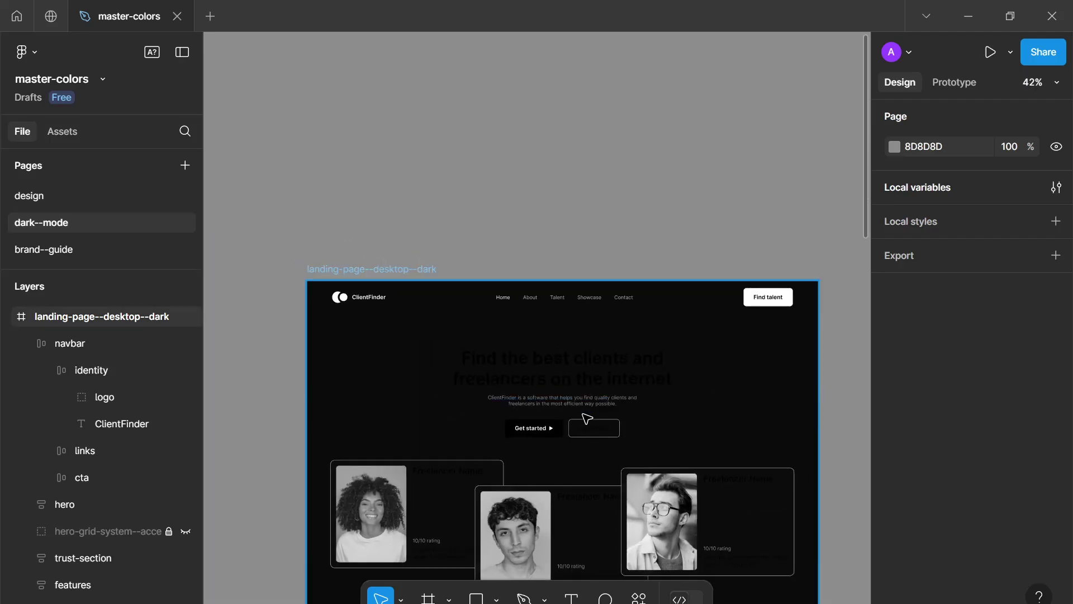
pyautogui.moveTo(581, 419); pyautogui.dragTo(579, 351)
pyautogui.scroll(4, 579, 351)
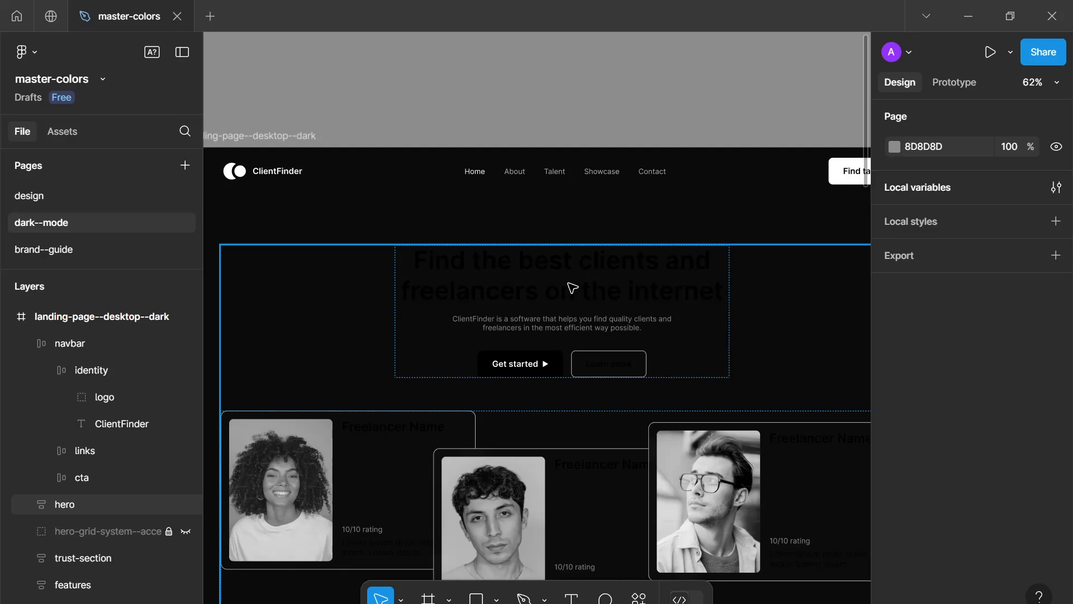
pyautogui.doubleClick(572, 288)
pyautogui.scroll(-8, 1037, 397)
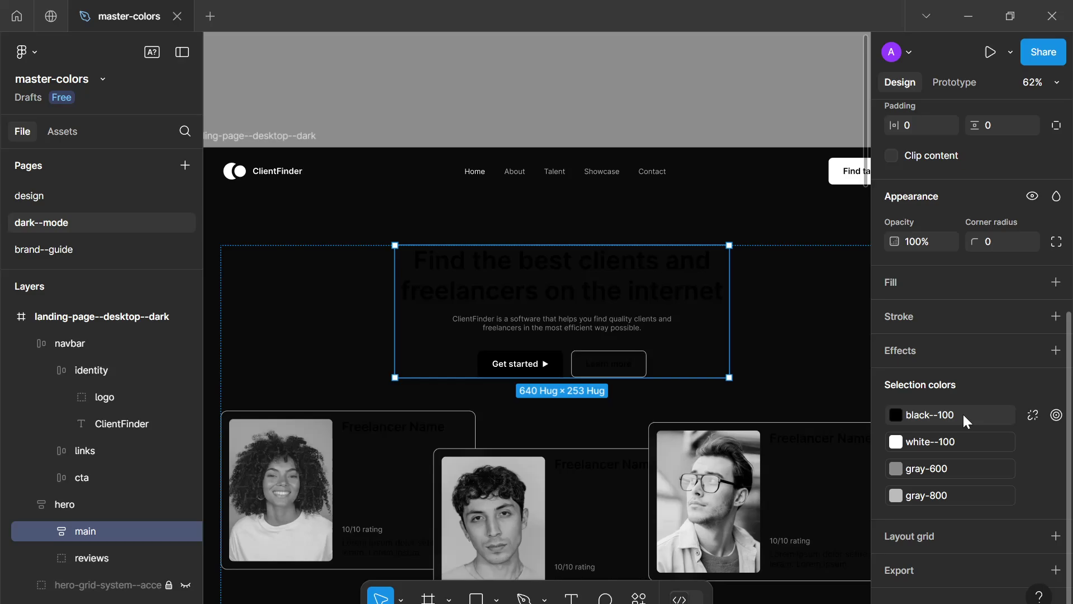
pyautogui.click(947, 418)
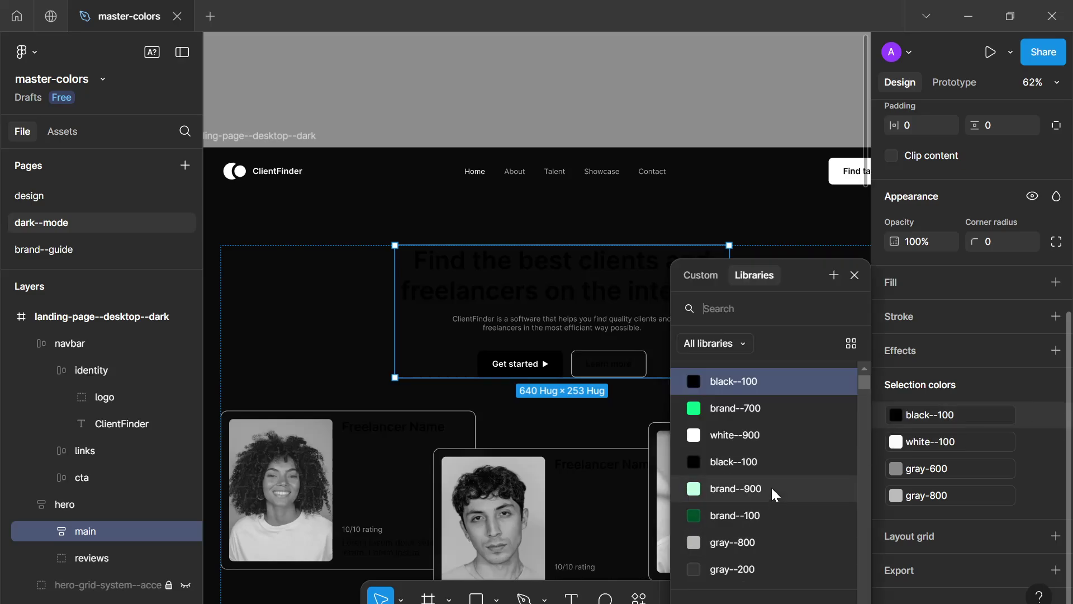
pyautogui.scroll(-3, 775, 375)
pyautogui.click(753, 438)
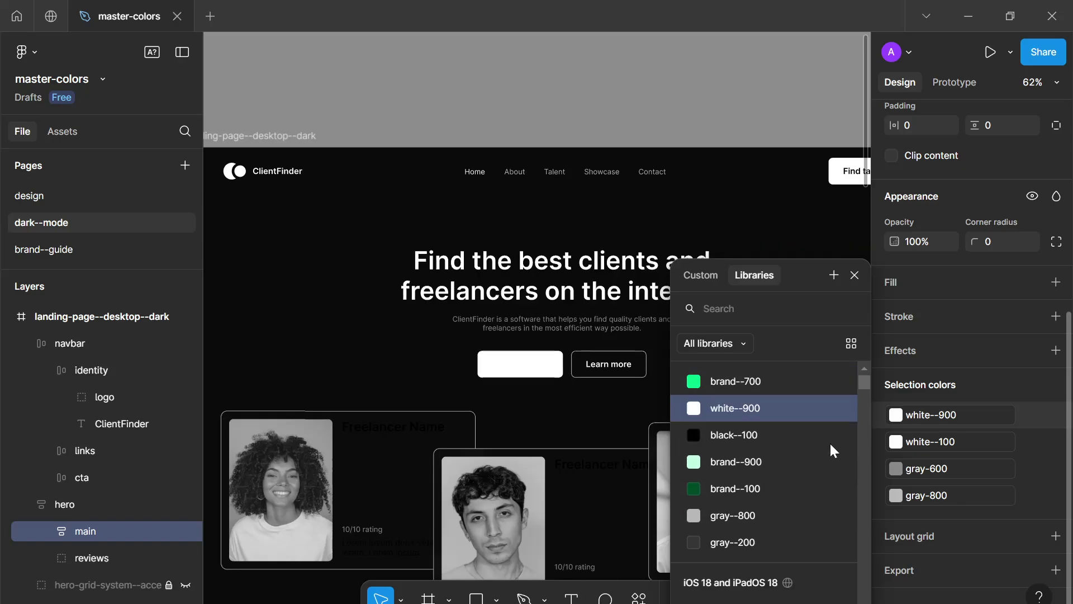
pyautogui.click(948, 448)
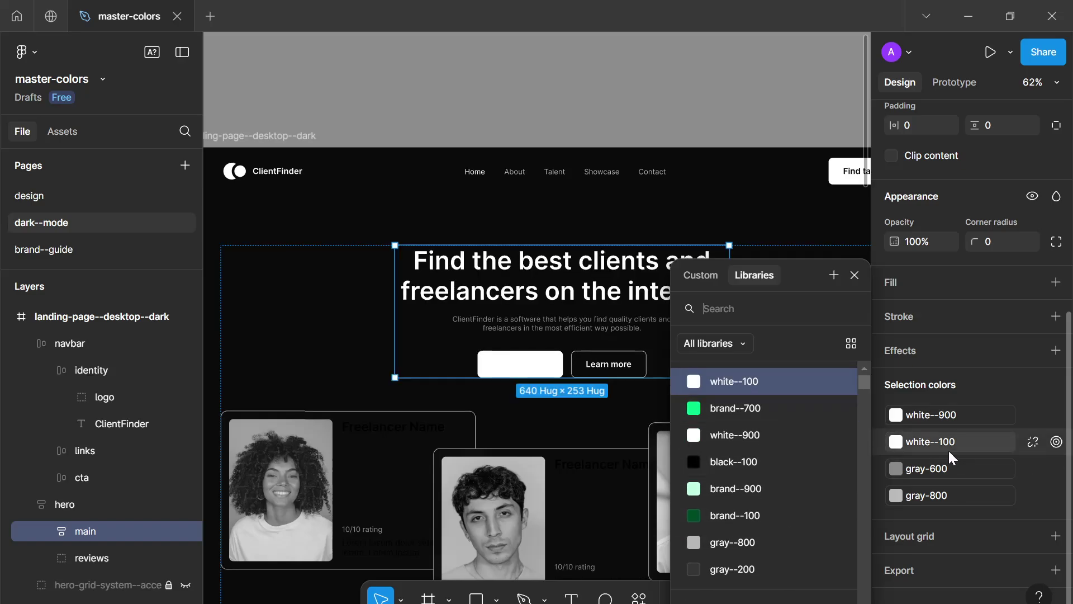
pyautogui.click(752, 462)
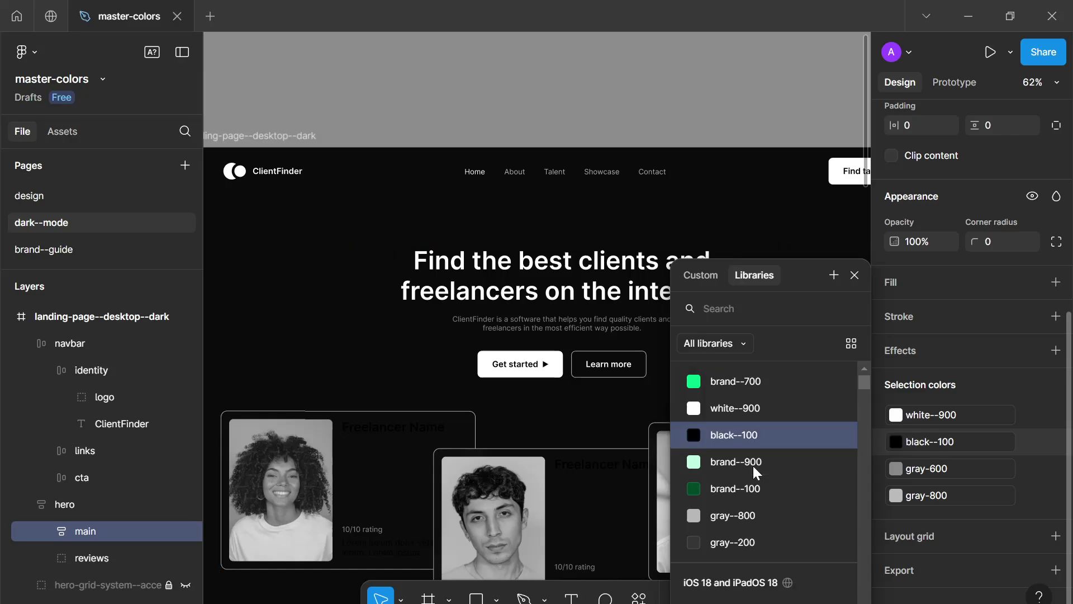
# Step: Detach the gray-600 variable from the hero's main group and set that gray to AFAFAF
pyautogui.click(921, 469)
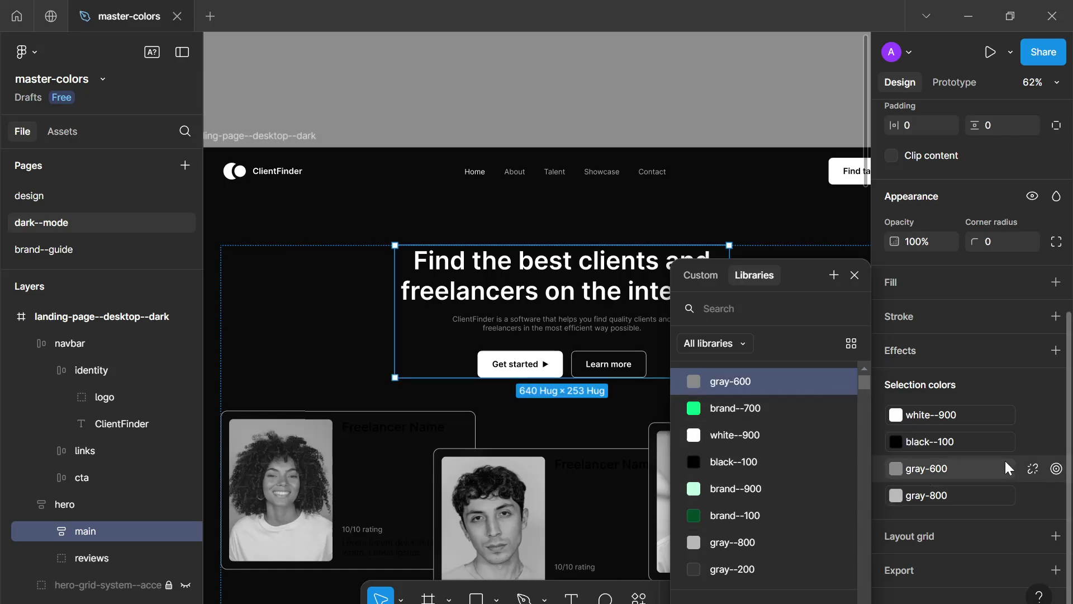
pyautogui.click(1024, 470)
pyautogui.click(916, 469)
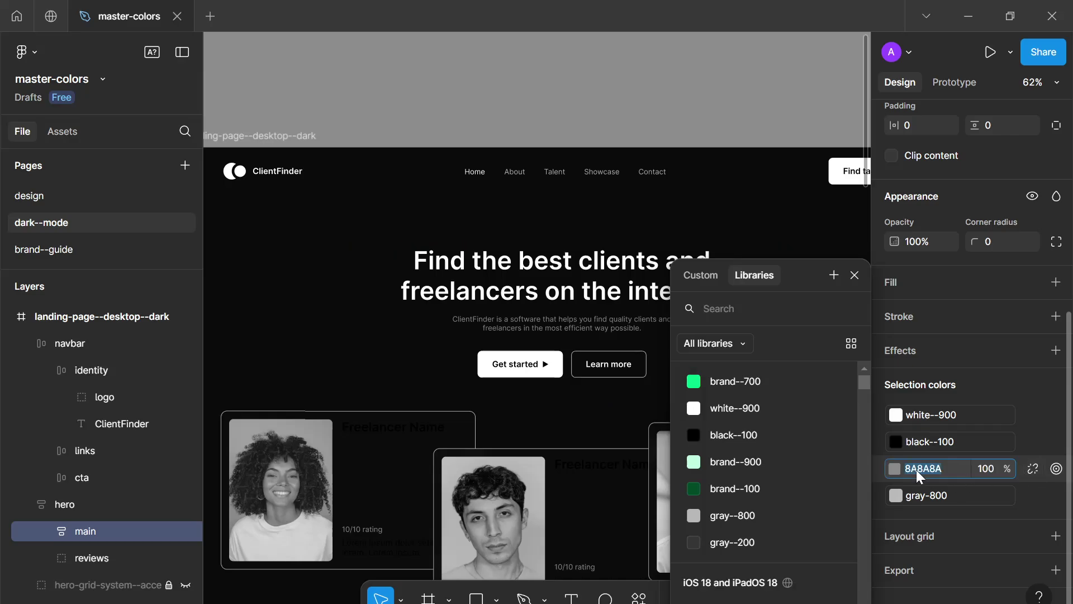
pyautogui.write('afafa')
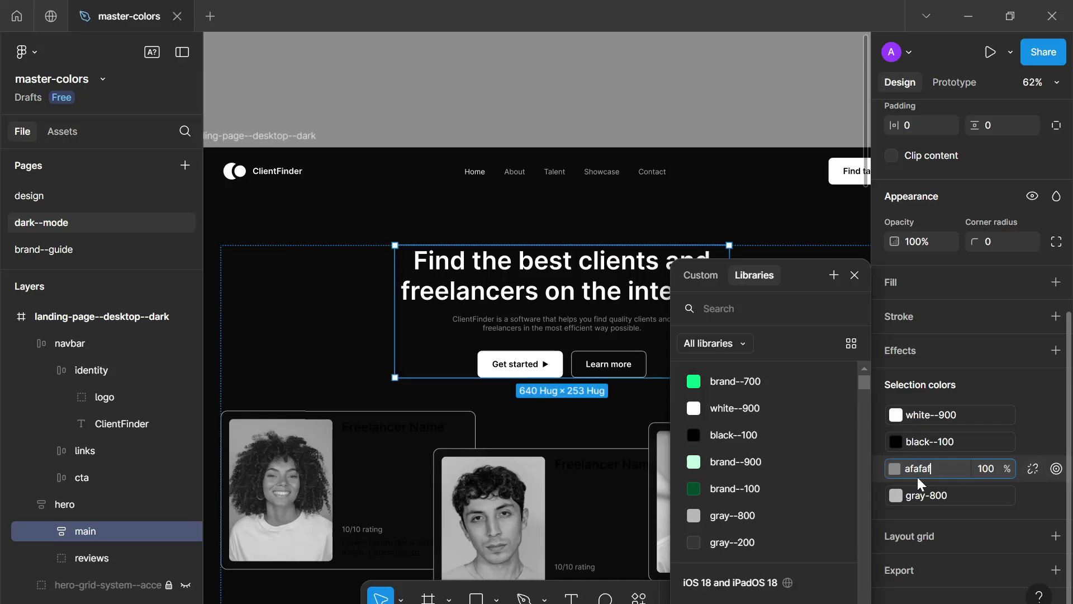
pyautogui.write('f')
# Step: Detach the gray-800 variable from the hero's main group and darken that color to 363636
pyautogui.click(1032, 495)
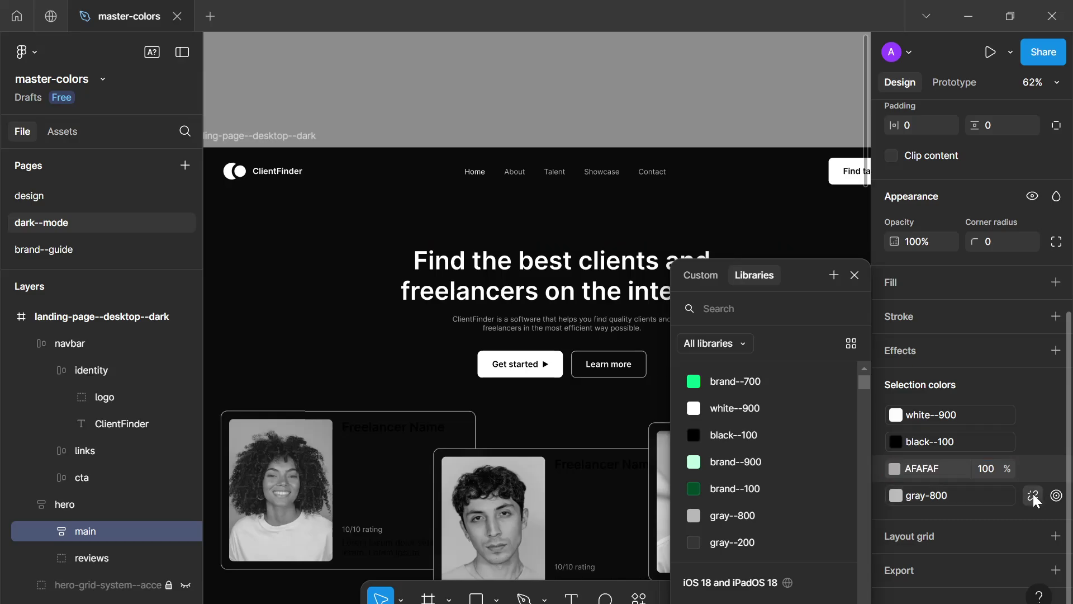
pyautogui.click(894, 495)
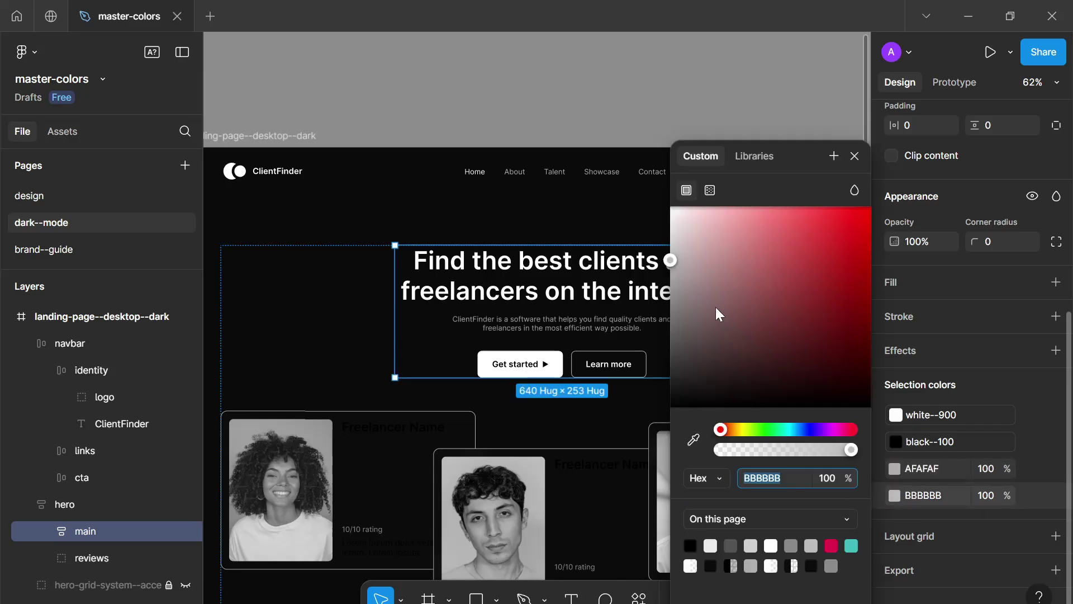
pyautogui.moveTo(672, 260); pyautogui.dragTo(642, 364)
pyautogui.scroll(-5, 610, 364)
pyautogui.scroll(5, 605, 362)
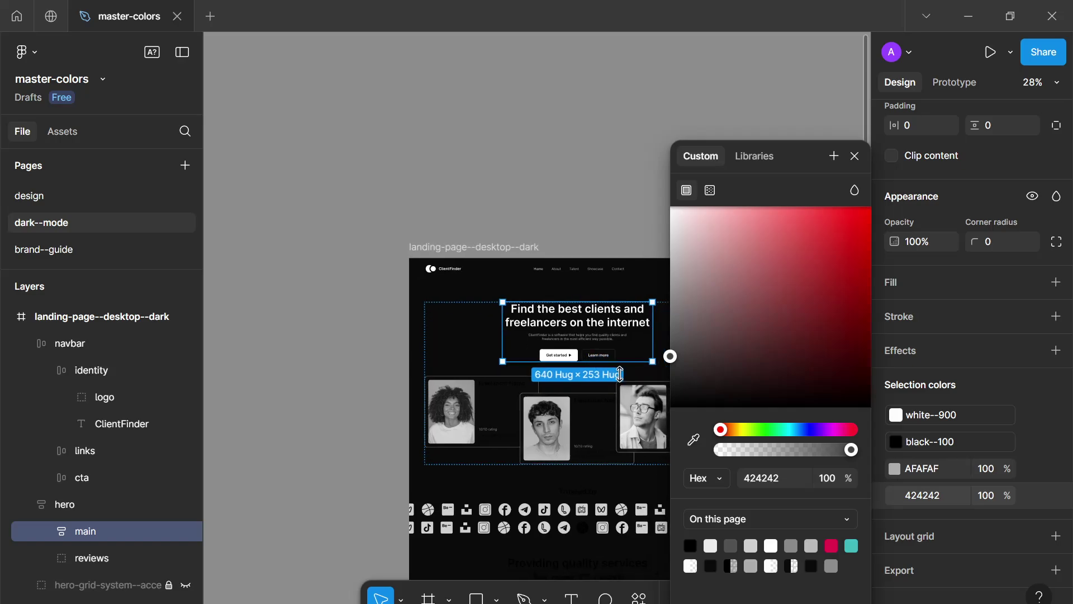
pyautogui.moveTo(668, 361); pyautogui.dragTo(656, 361)
pyautogui.click(927, 495)
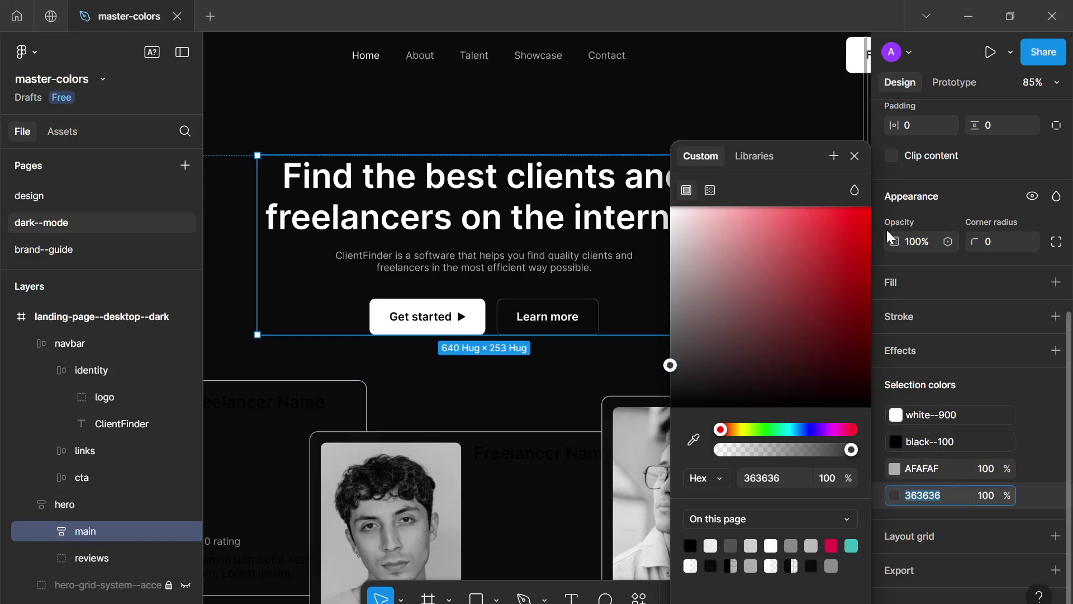
pyautogui.click(854, 156)
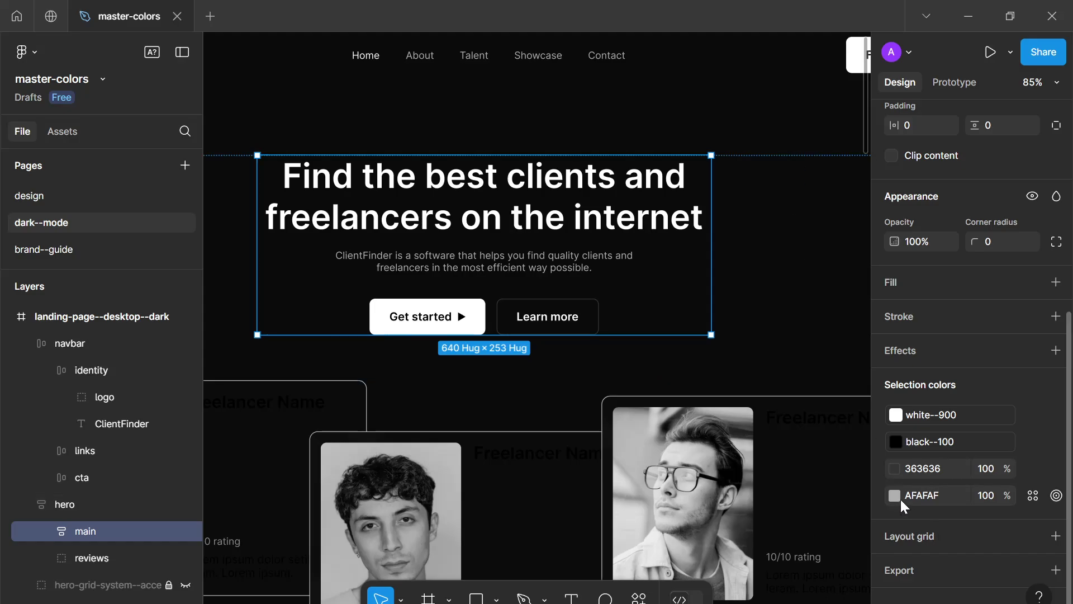
# Step: In the hero's reviews group, replace the black--100 color with the white--900 variable
pyautogui.scroll(-1, 706, 469)
pyautogui.scroll(-5, 706, 469)
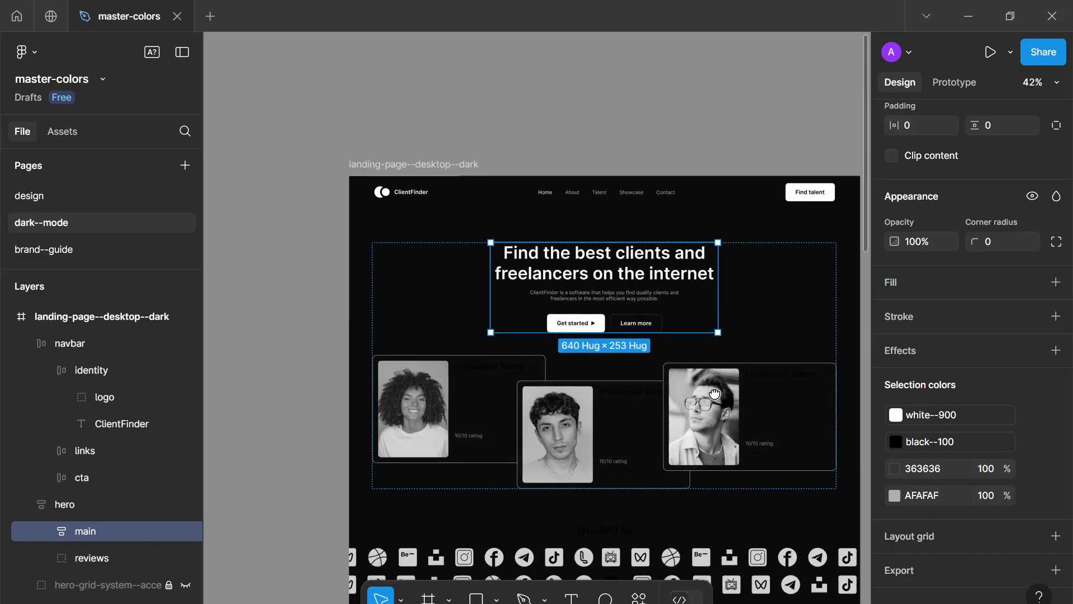
pyautogui.scroll(1, 727, 416)
pyautogui.doubleClick(567, 379)
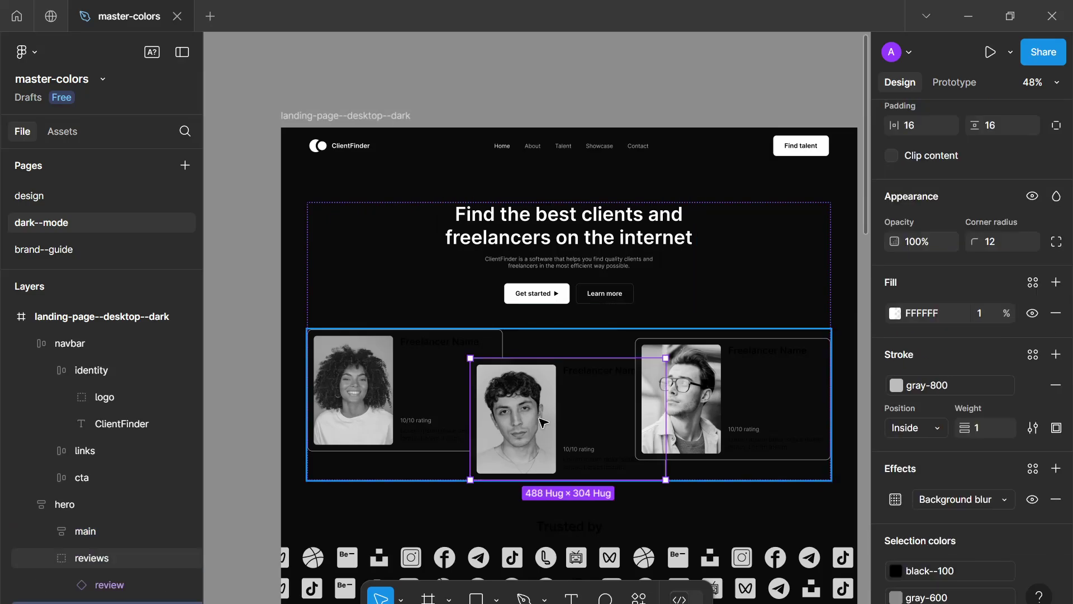
pyautogui.click(578, 343)
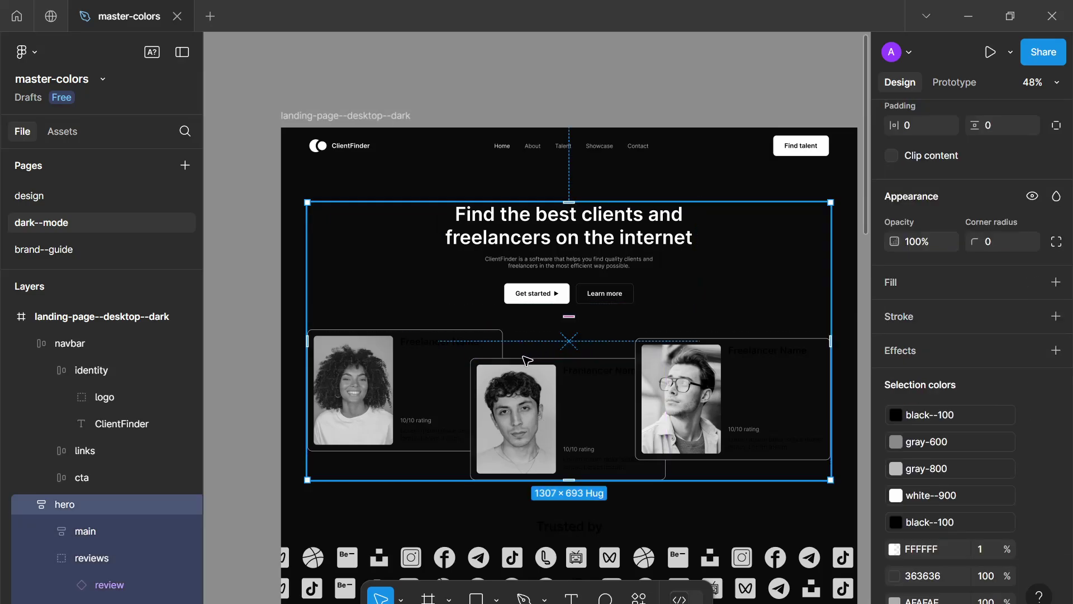
pyautogui.click(470, 356)
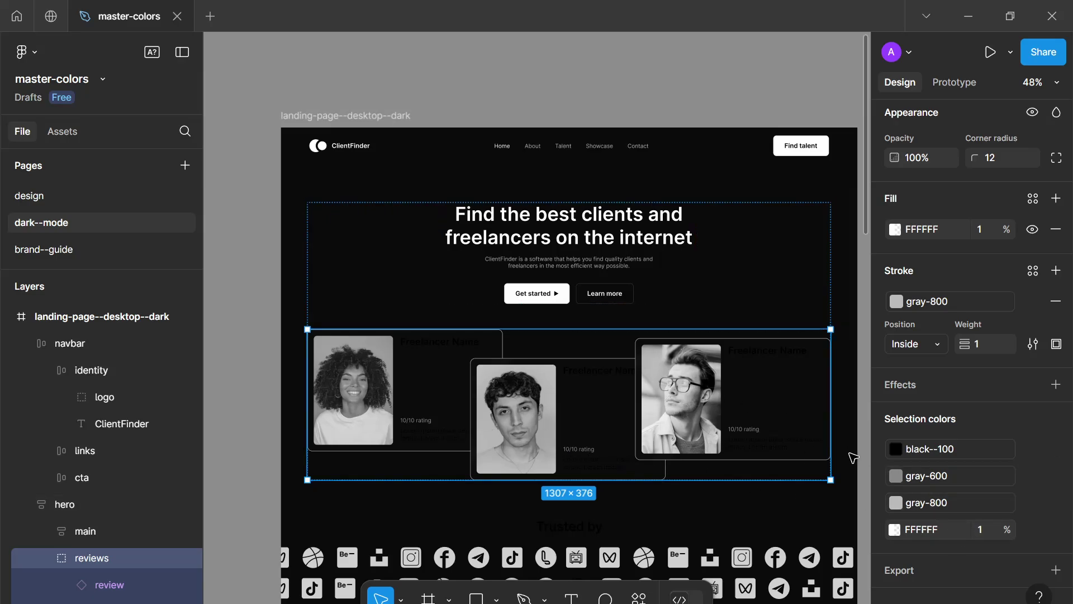
pyautogui.click(975, 453)
pyautogui.click(733, 435)
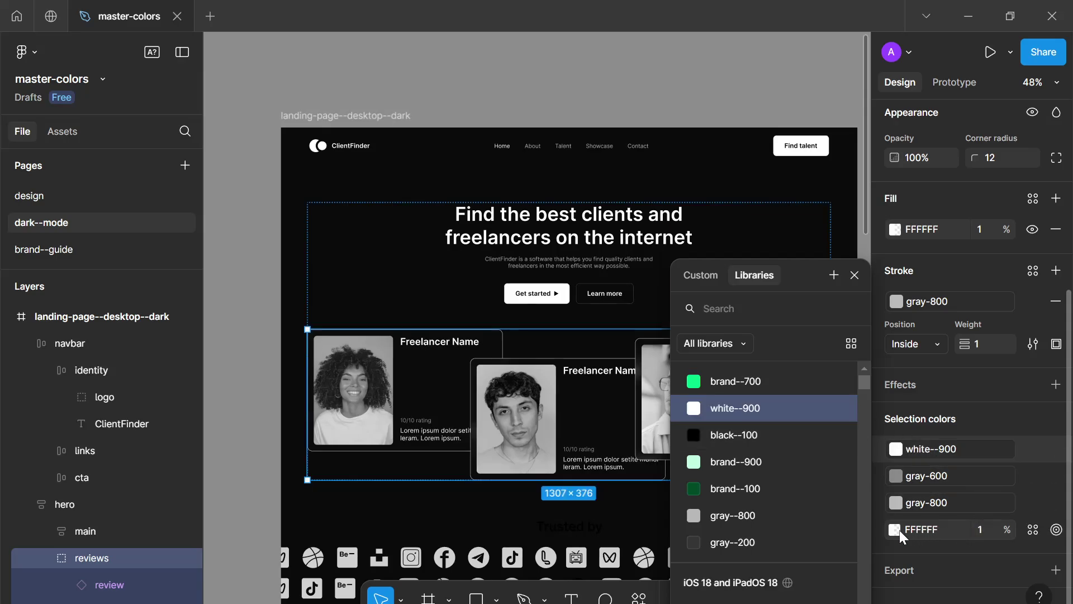
# Step: Detach the gray-600 variable from the reviews group and set that gray to AFAFAF
pyautogui.click(945, 474)
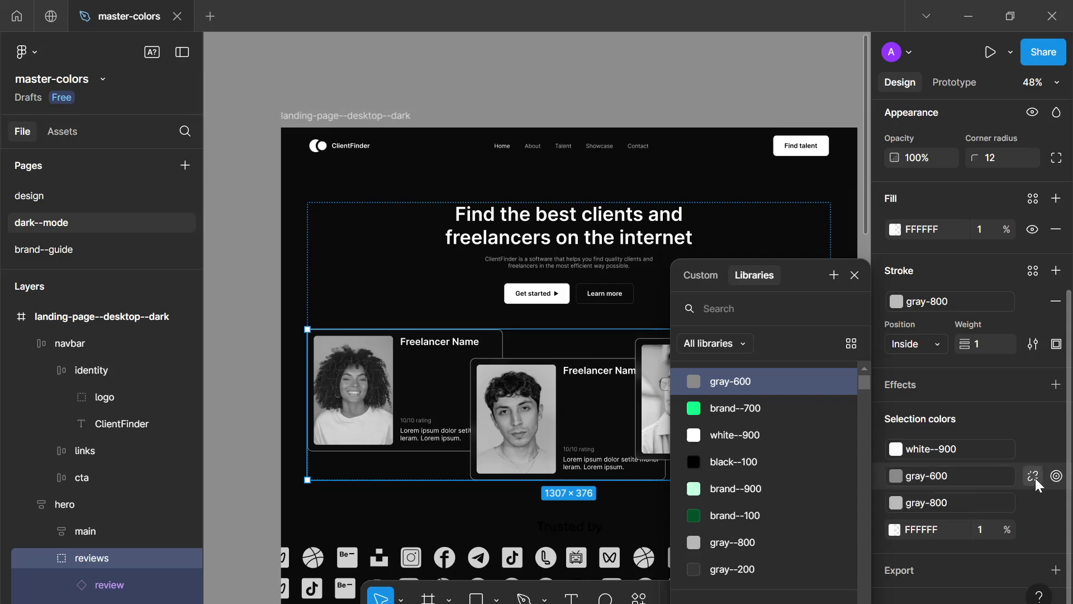
pyautogui.click(1034, 476)
pyautogui.click(931, 475)
pyautogui.write('afafaf')
pyautogui.press('Return')
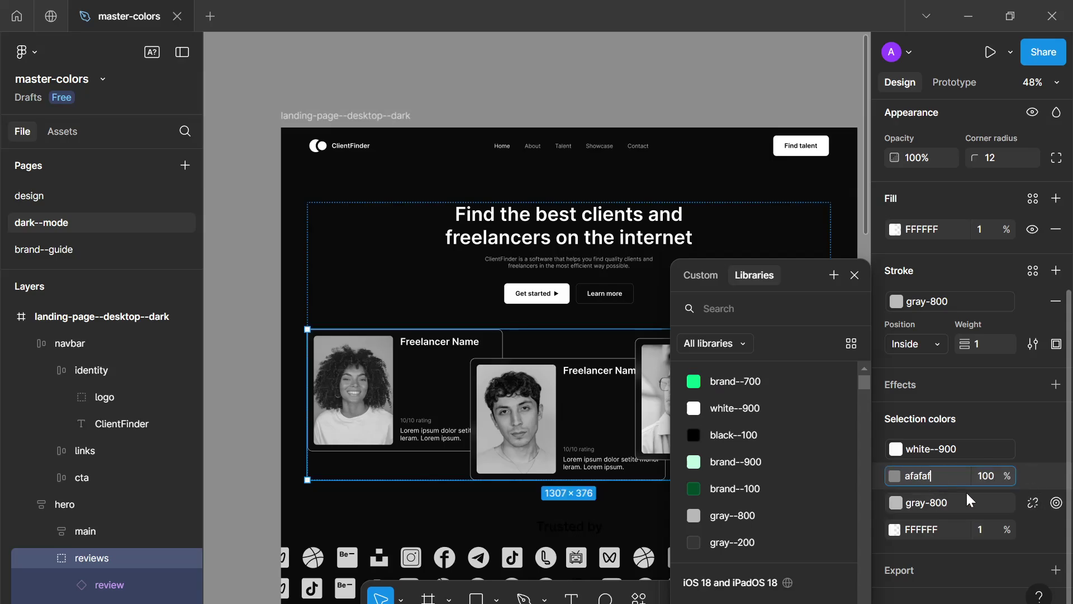
# Step: Detach the gray-800 variable from the review cards' stroke, set it to 363636, and clear the selection
pyautogui.click(1032, 503)
pyautogui.click(948, 503)
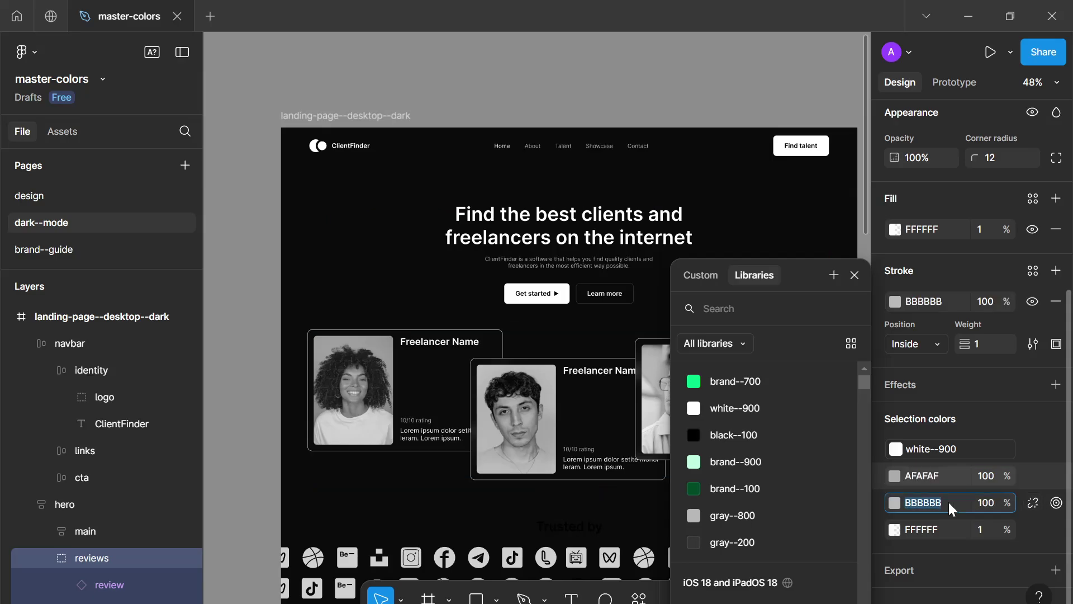
pyautogui.write('363636')
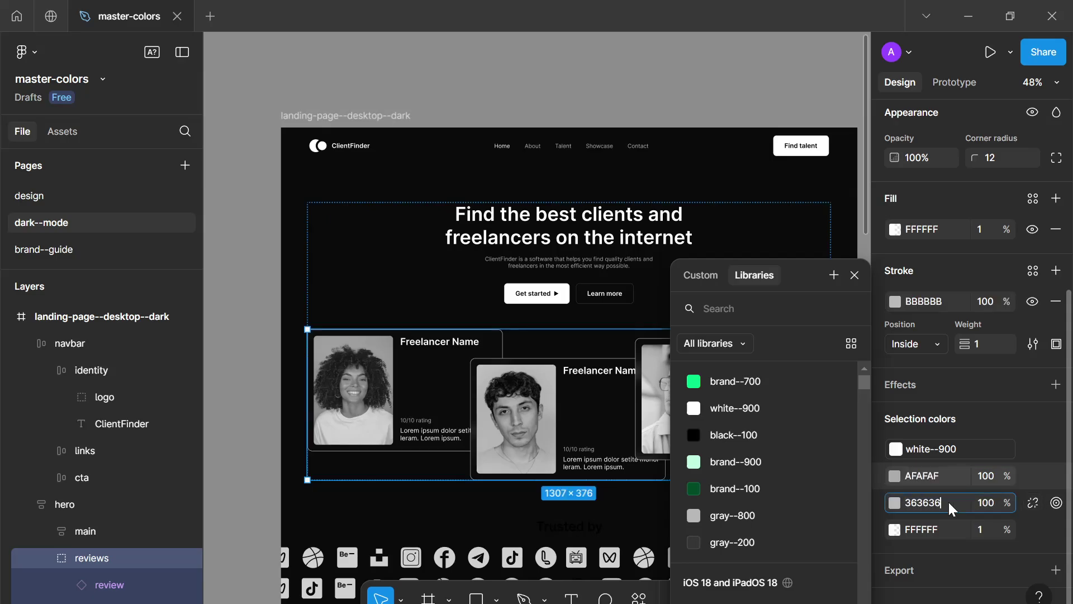
pyautogui.press('Return')
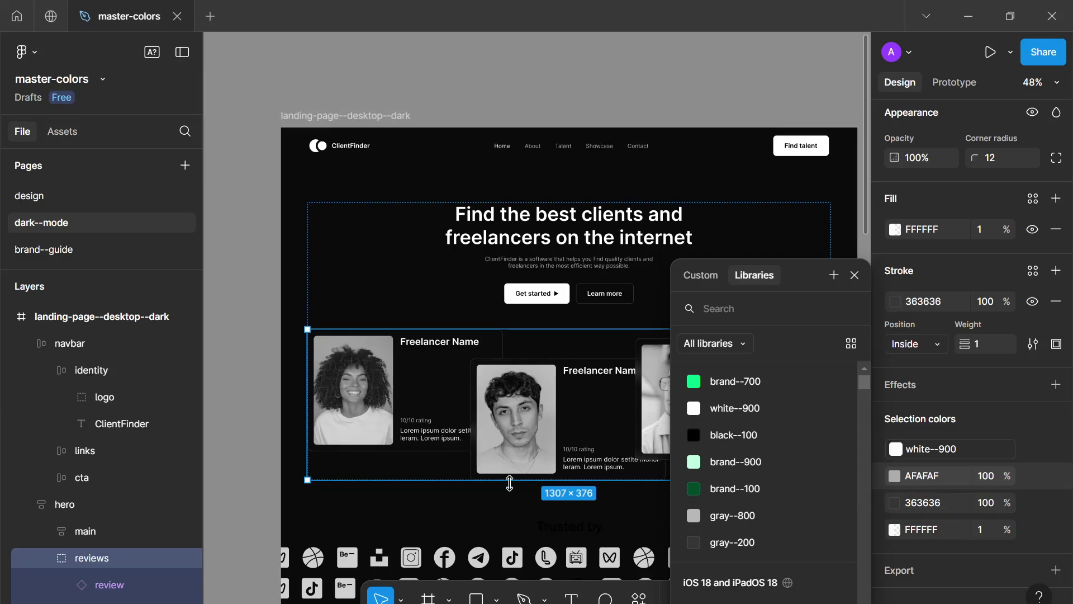
pyautogui.click(264, 497)
# Step: Review the recolored hero and compare the dark landing page with the light version beside it
pyautogui.scroll(-2, 532, 496)
pyautogui.scroll(2, 617, 486)
pyautogui.scroll(-2, 621, 416)
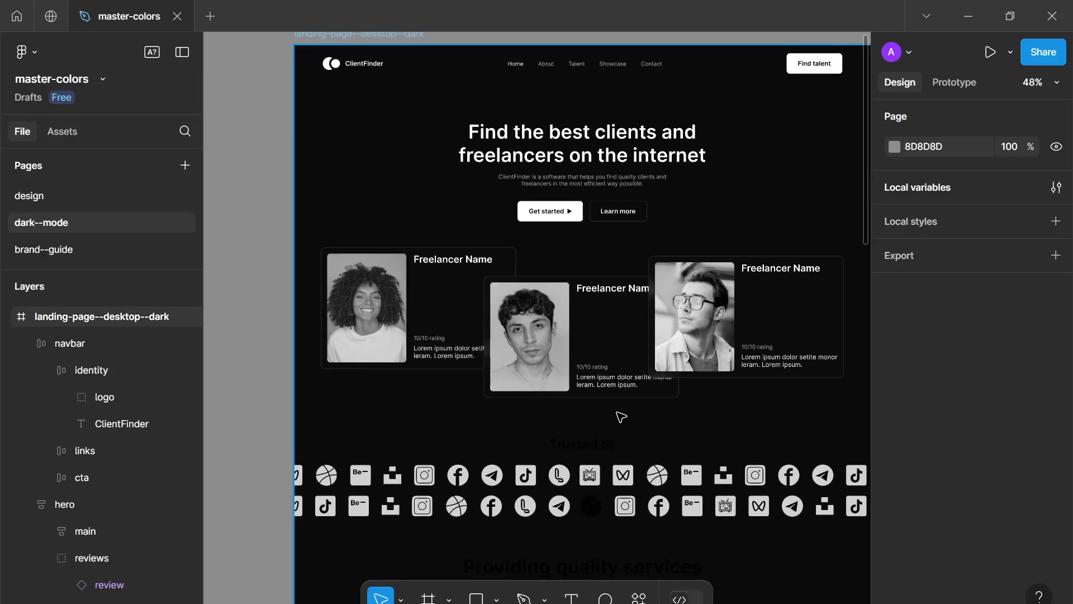
pyautogui.moveTo(621, 416); pyautogui.dragTo(605, 546)
pyautogui.scroll(3, 603, 491)
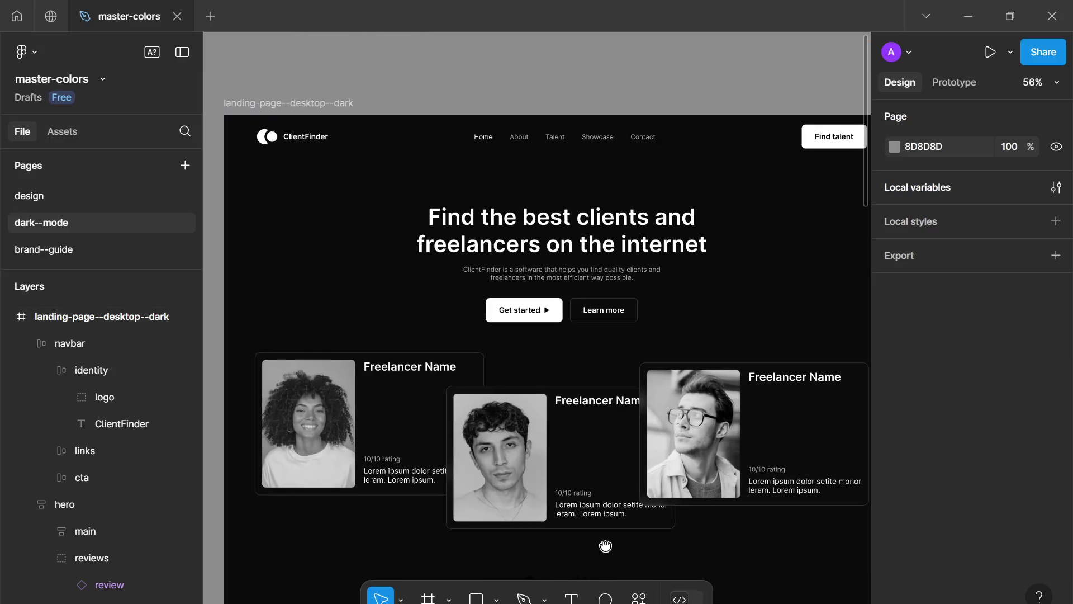
pyautogui.scroll(-2, 604, 542)
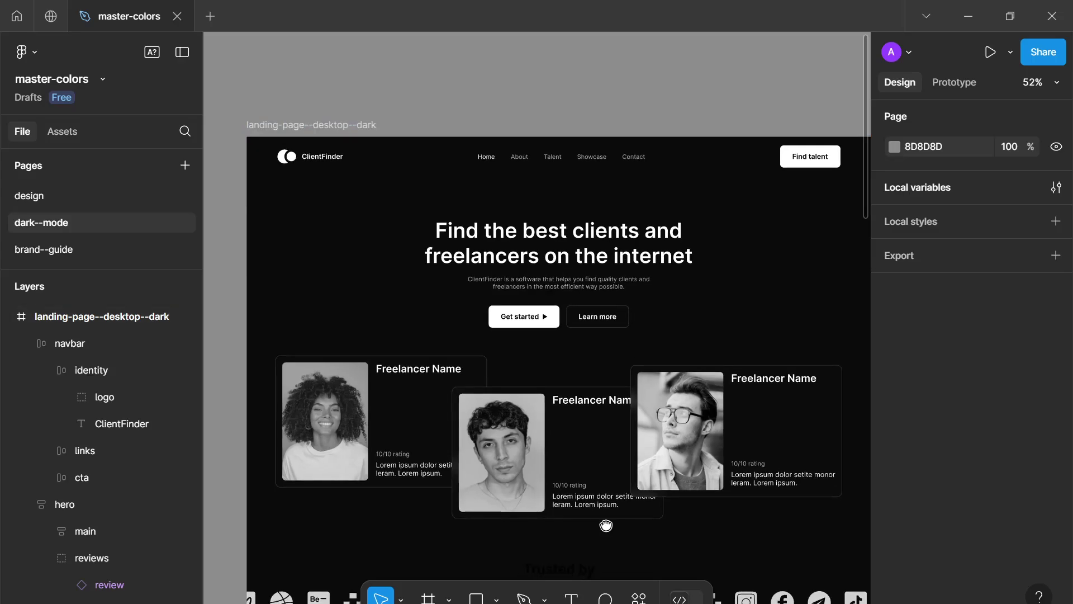
pyautogui.scroll(1, 605, 523)
pyautogui.scroll(-1, 608, 522)
pyautogui.scroll(-3, 650, 523)
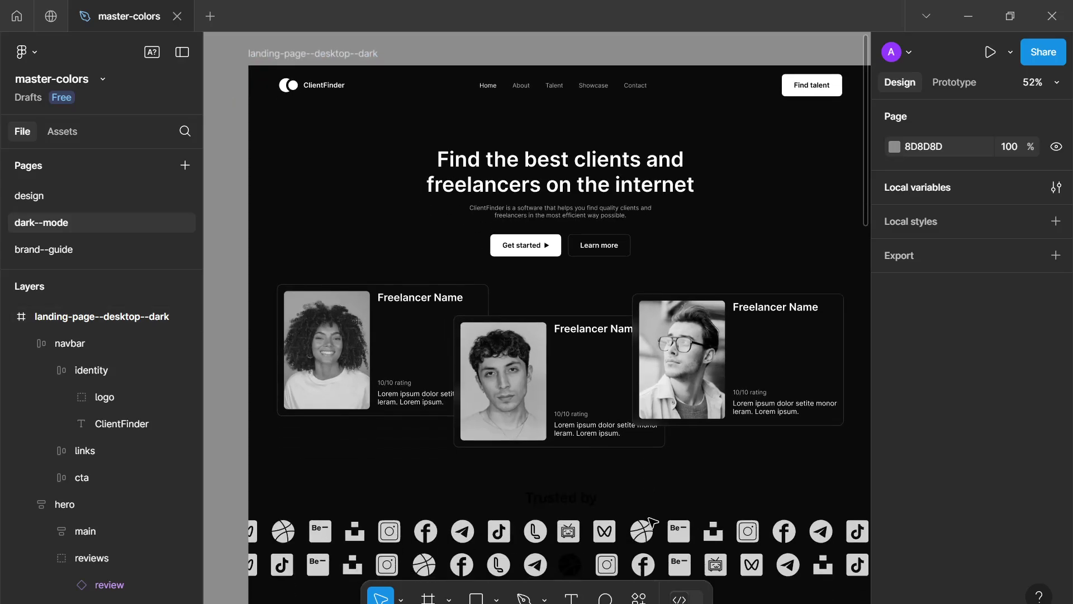
pyautogui.scroll(-10, 650, 523)
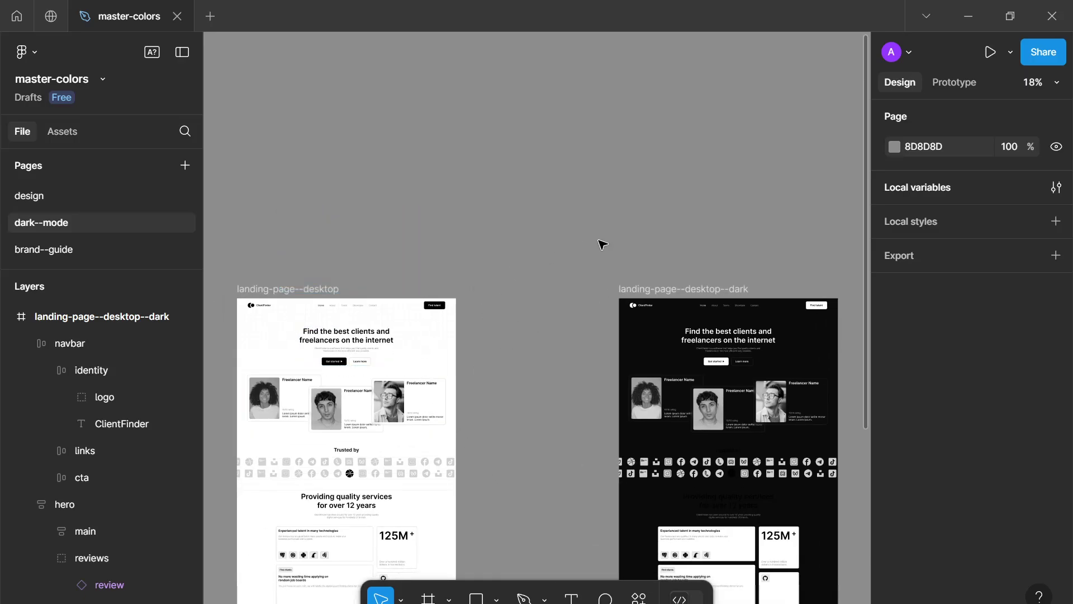
pyautogui.scroll(2, 665, 465)
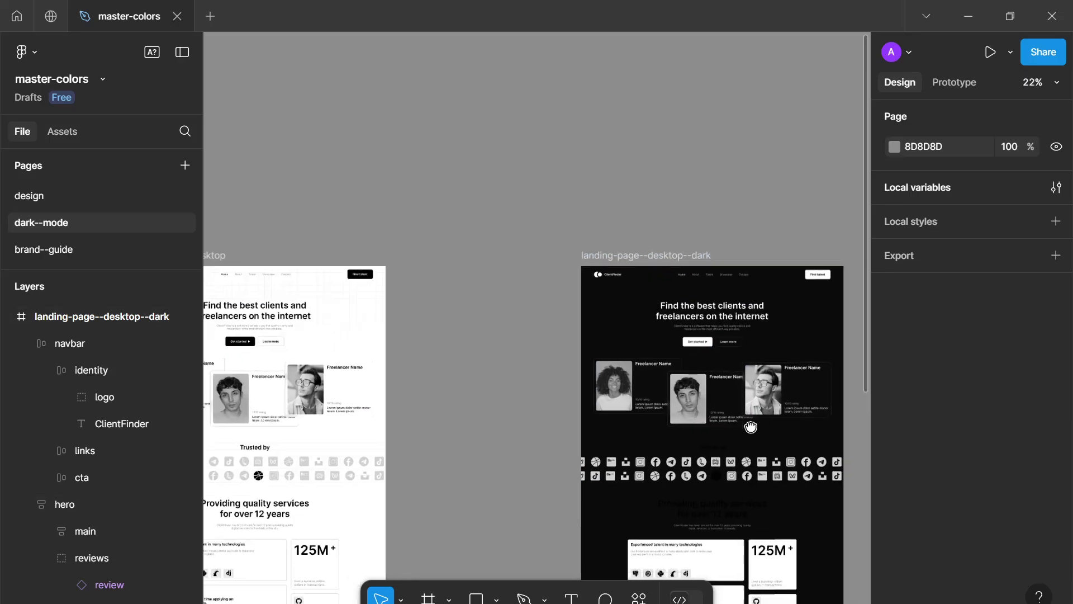
pyautogui.hscroll(3, 665, 466)
pyautogui.scroll(5, 665, 465)
pyautogui.scroll(-1, 665, 465)
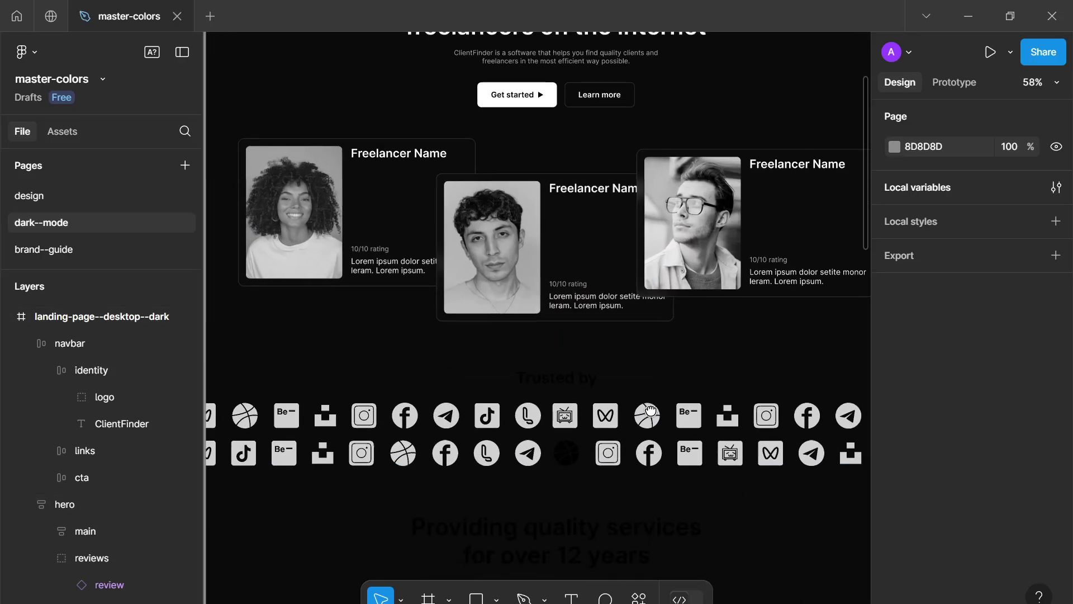
# Step: Select the trust-section and detach the gray-850 variable from its logo icons
pyautogui.click(620, 416)
pyautogui.scroll(-3, 617, 310)
pyautogui.scroll(2, 618, 305)
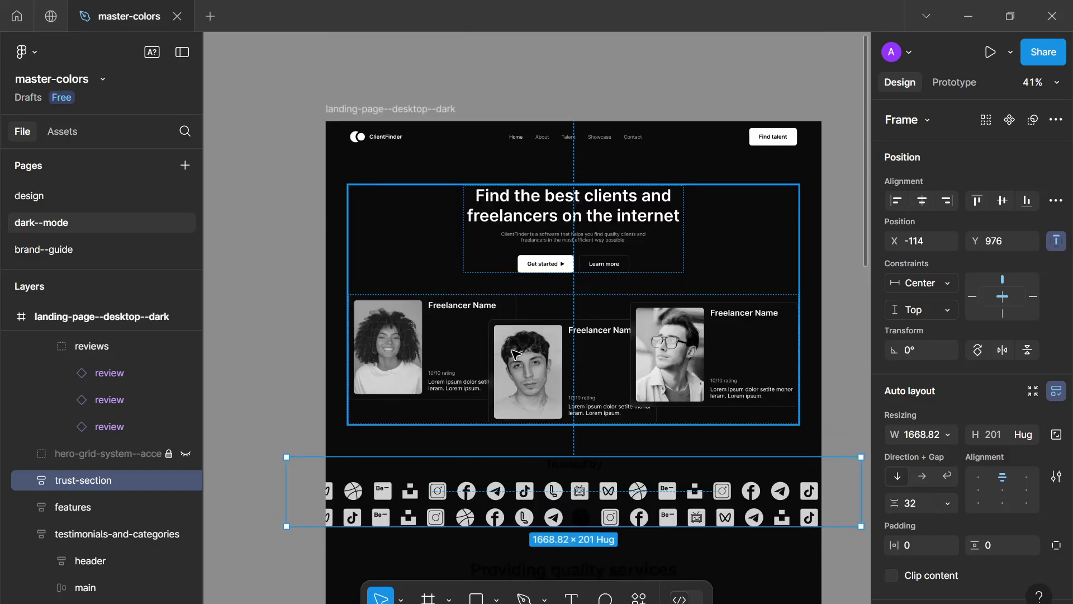
pyautogui.scroll(-1, 623, 434)
pyautogui.scroll(4, 623, 434)
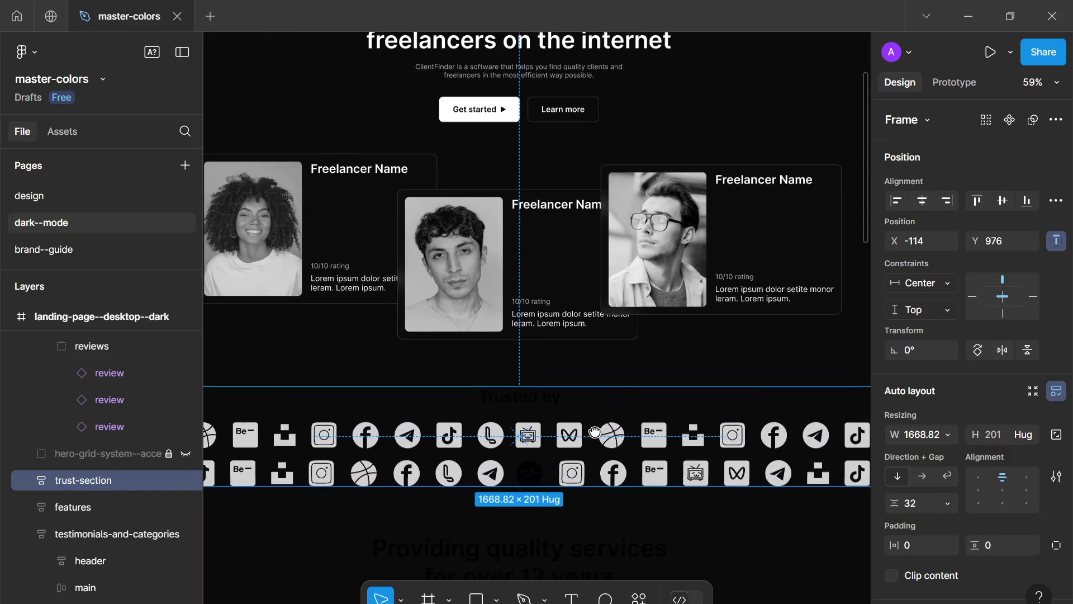
pyautogui.scroll(-5, 994, 522)
pyautogui.click(976, 468)
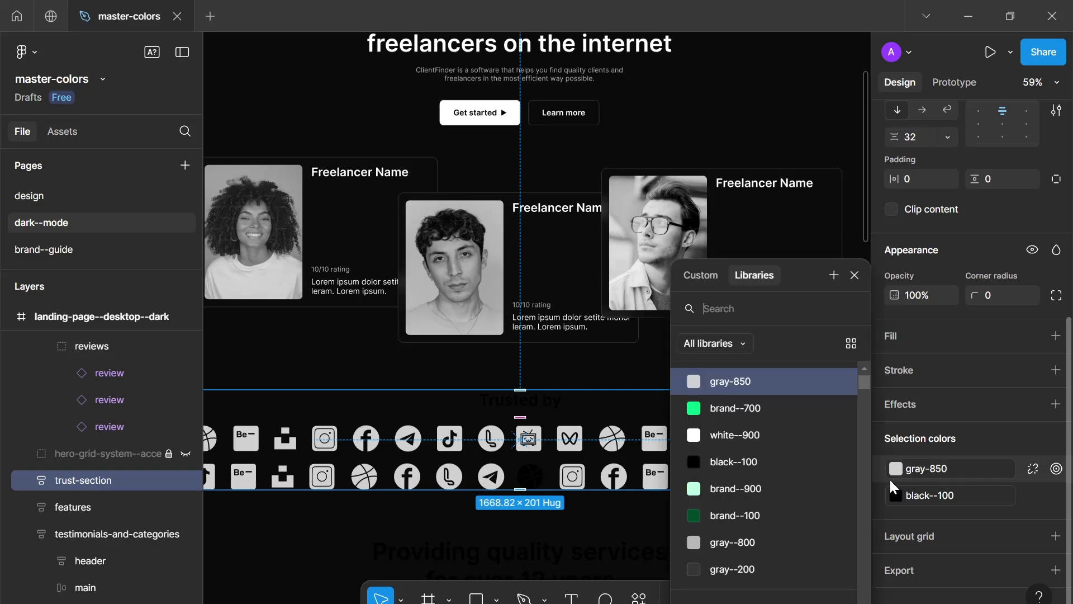
pyautogui.click(1034, 468)
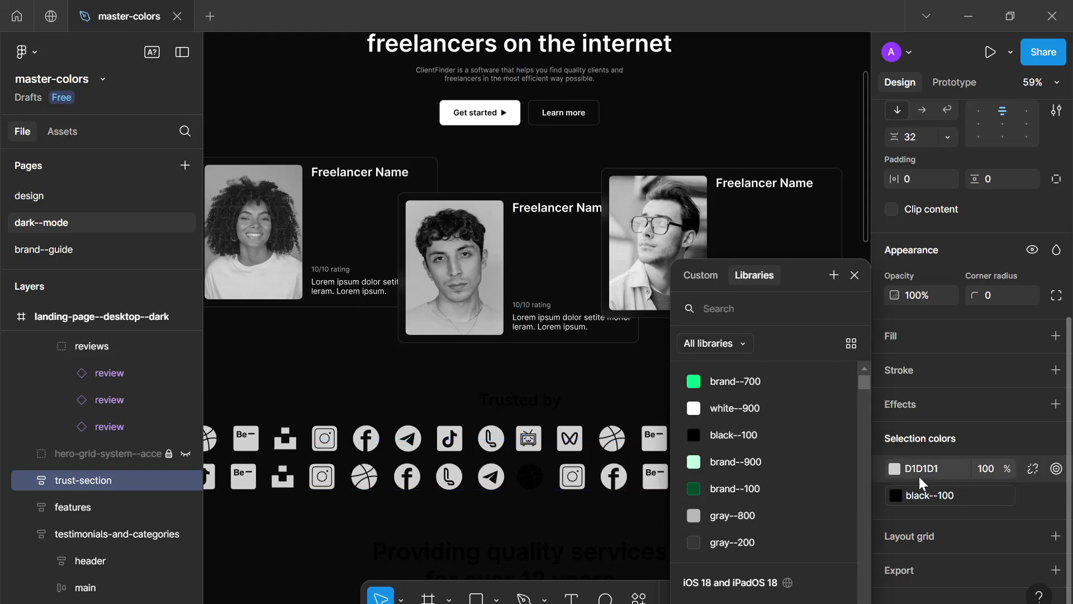
# Step: Recolor the trust-section's detached gray by sampling the page's dark background and lightening it slightly to 131313
pyautogui.click(893, 469)
pyautogui.click(893, 495)
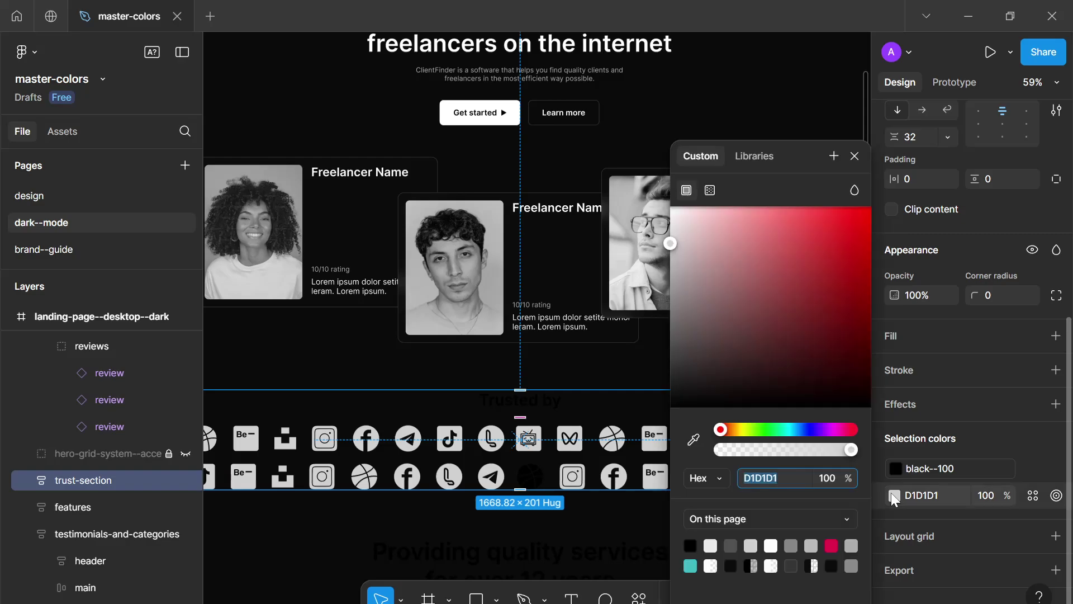
pyautogui.moveTo(720, 334); pyautogui.dragTo(635, 316)
pyautogui.click(694, 440)
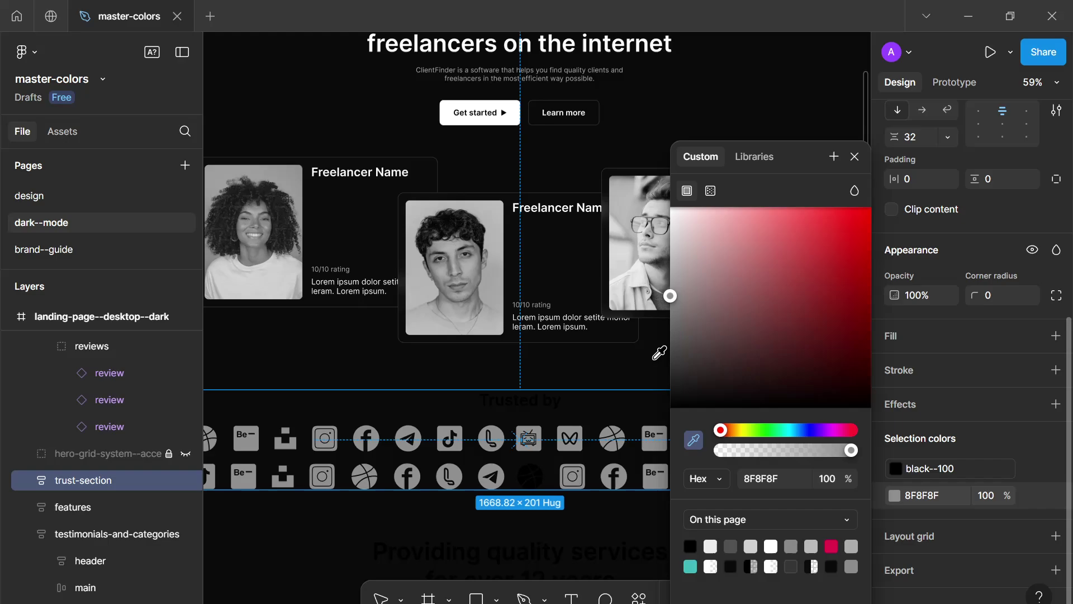
pyautogui.click(650, 352)
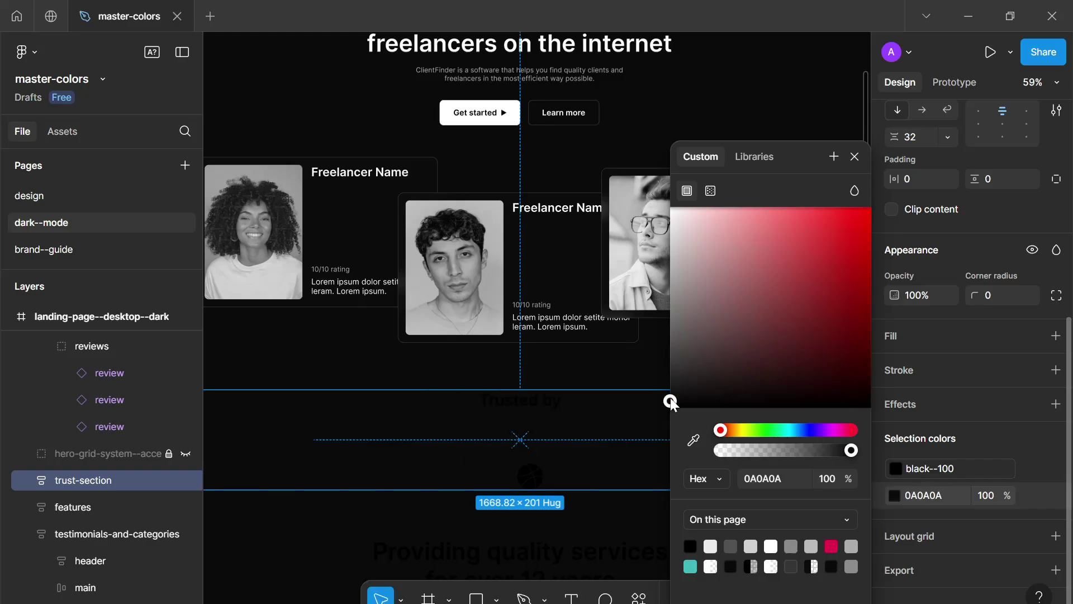
pyautogui.moveTo(670, 403); pyautogui.dragTo(659, 393)
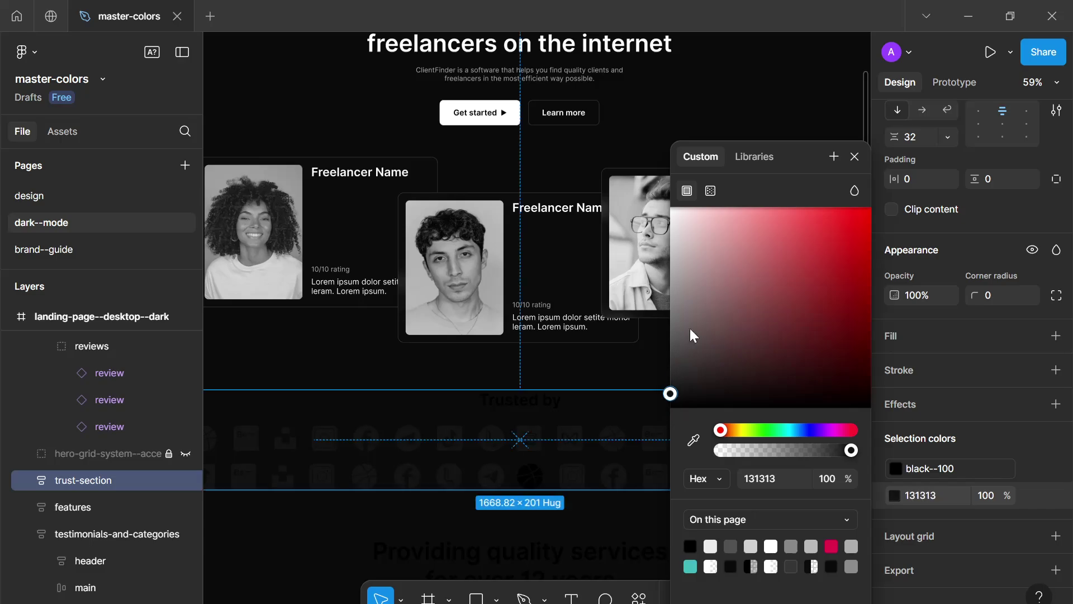
pyautogui.click(854, 157)
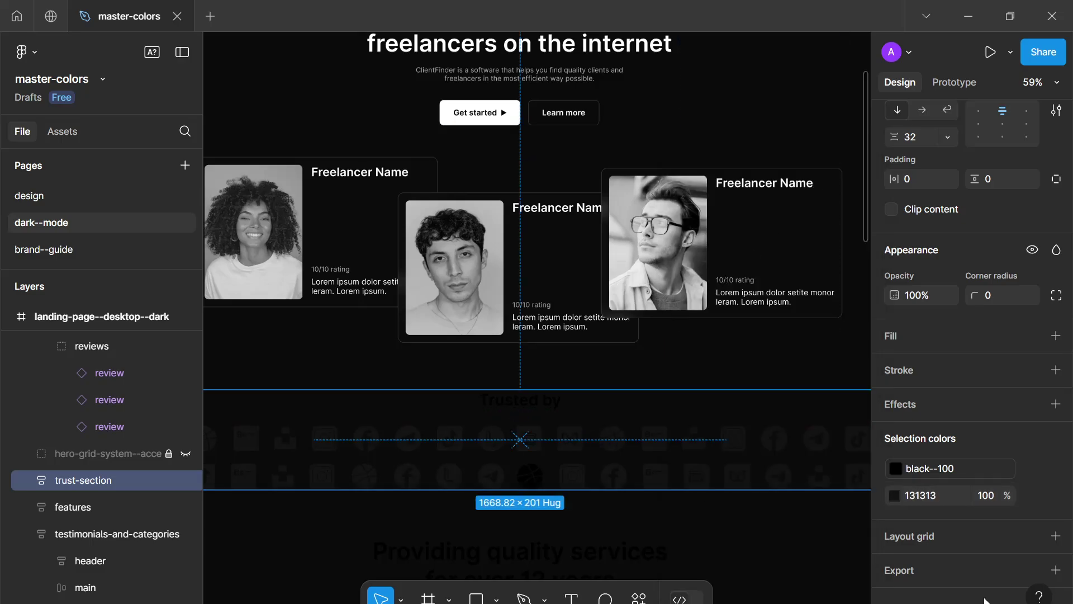
# Step: Replace the trust-section's black--100 color with the white--900 library variable and clear the selection
pyautogui.click(950, 469)
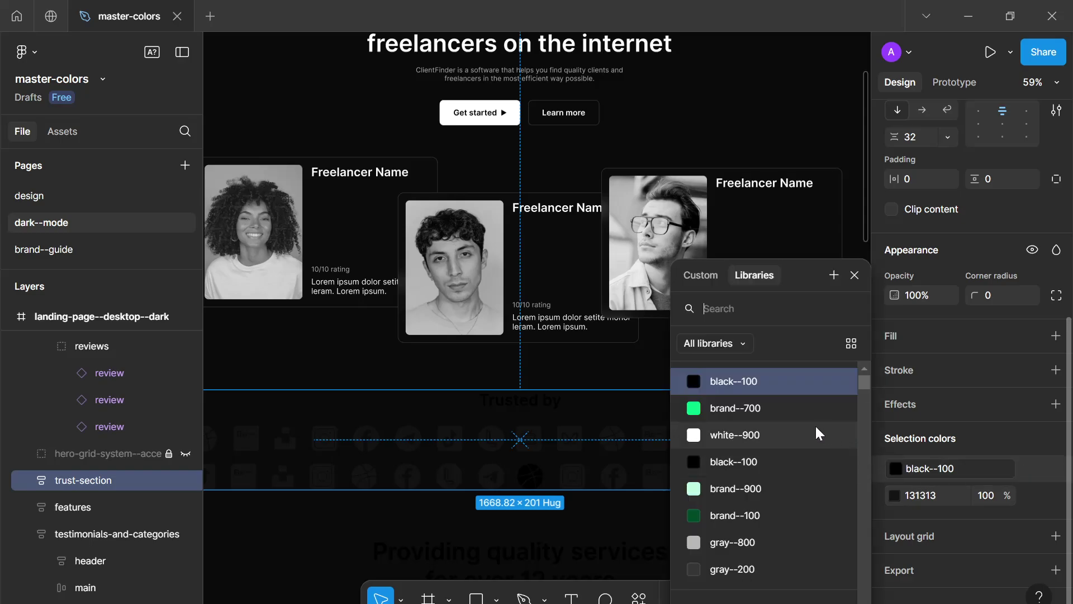
pyautogui.click(772, 431)
pyautogui.press('Escape')
pyautogui.press('Escape')
pyautogui.scroll(-5, 596, 512)
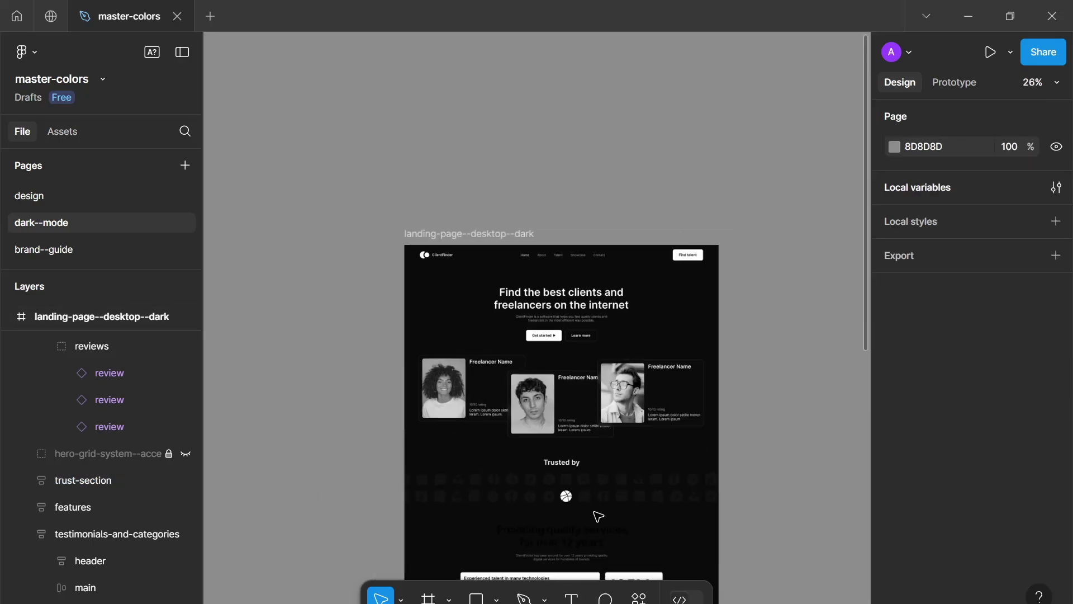
pyautogui.scroll(-5, 605, 360)
pyautogui.scroll(5, 610, 400)
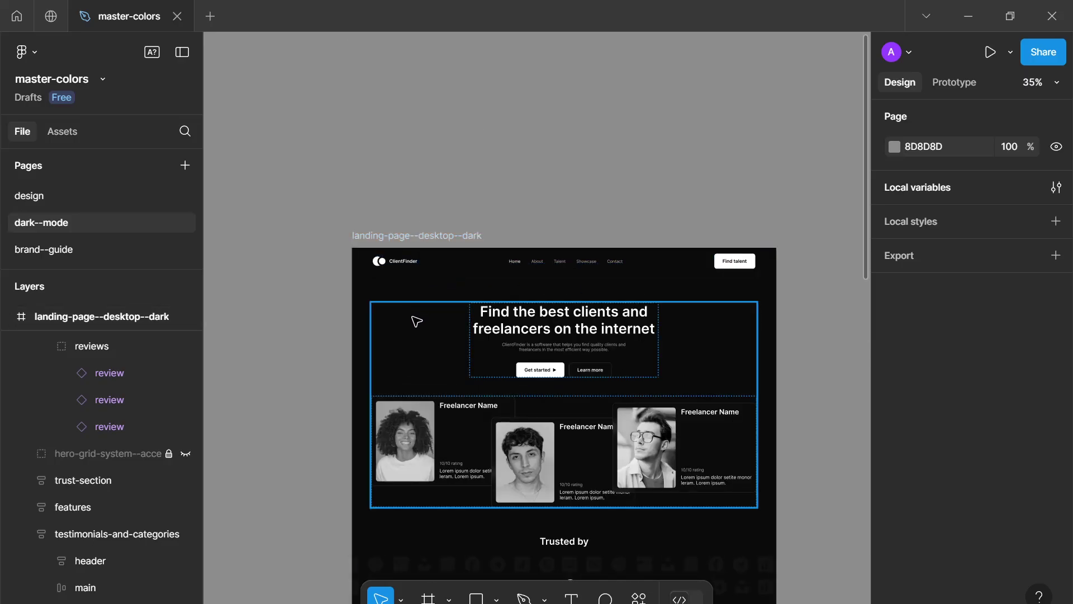
# Step: Make the hidden, locked hero grid layer visible and select it
pyautogui.click(220, 404)
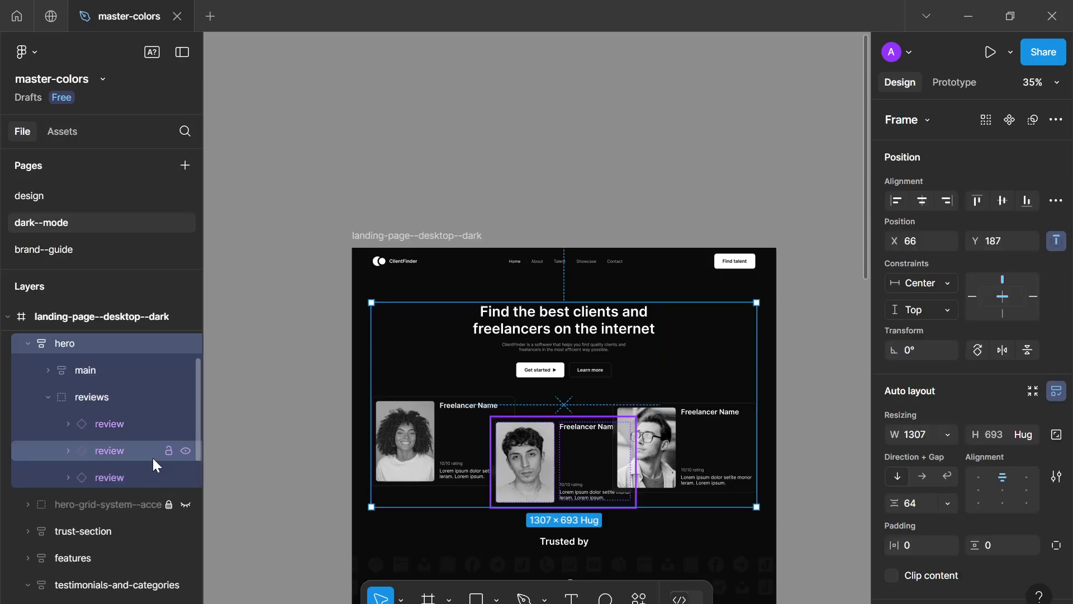
pyautogui.click(185, 505)
pyautogui.click(154, 507)
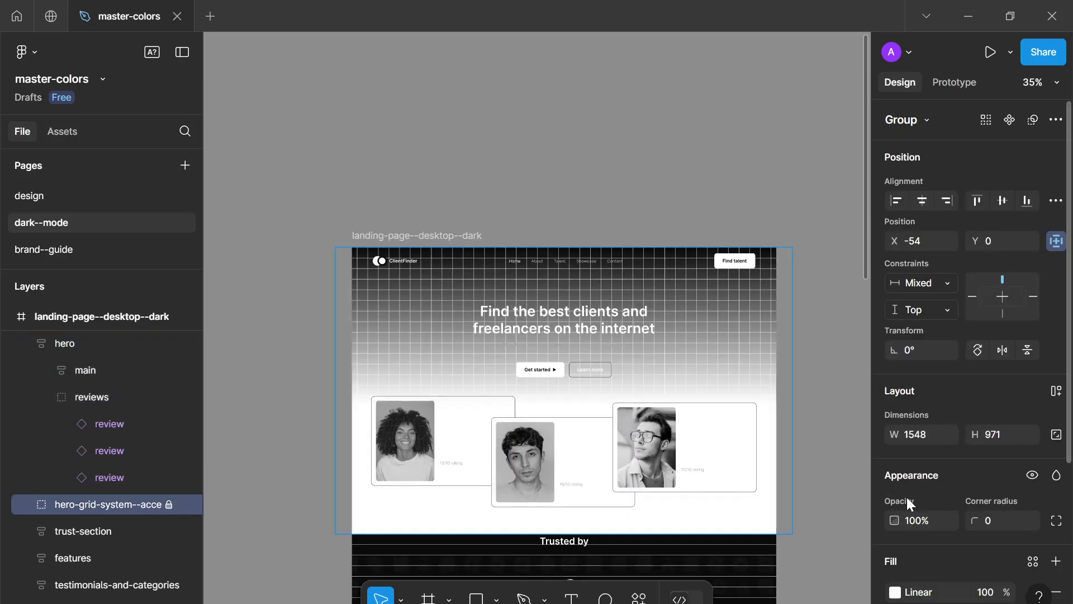
# Step: Detach the gray-900 variable from the hero grid's lines and darken their color to 131313
pyautogui.scroll(-4, 907, 498)
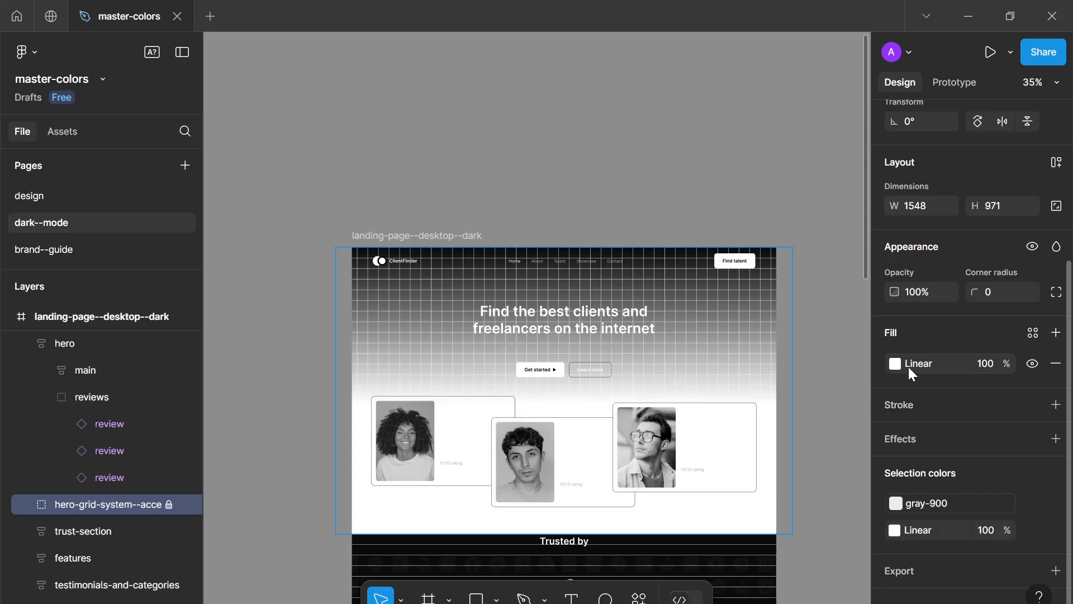
pyautogui.click(957, 511)
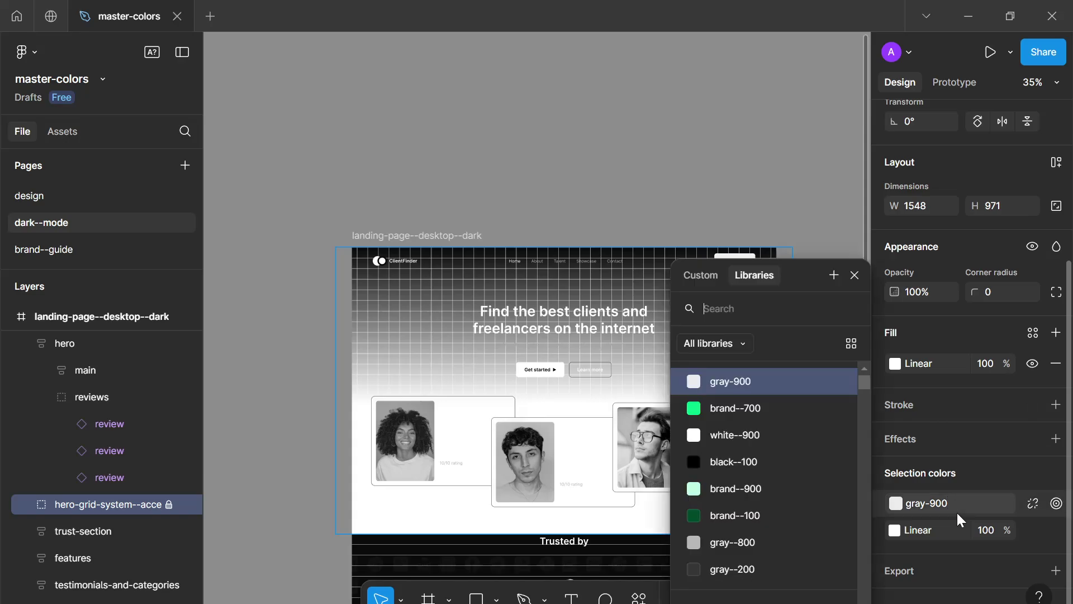
pyautogui.click(1028, 505)
pyautogui.click(893, 504)
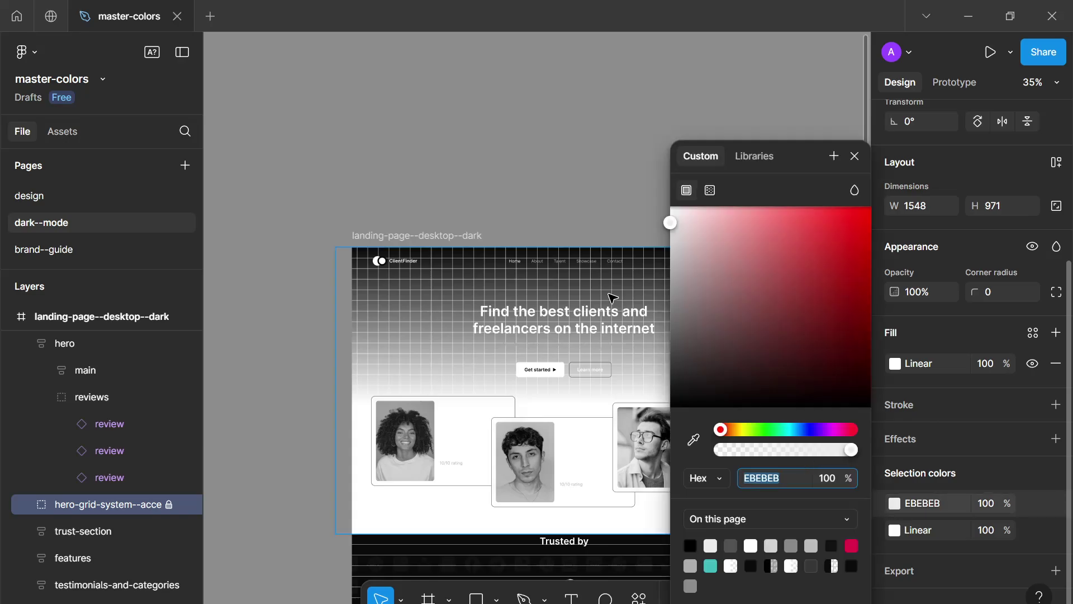
pyautogui.moveTo(689, 332); pyautogui.dragTo(659, 400)
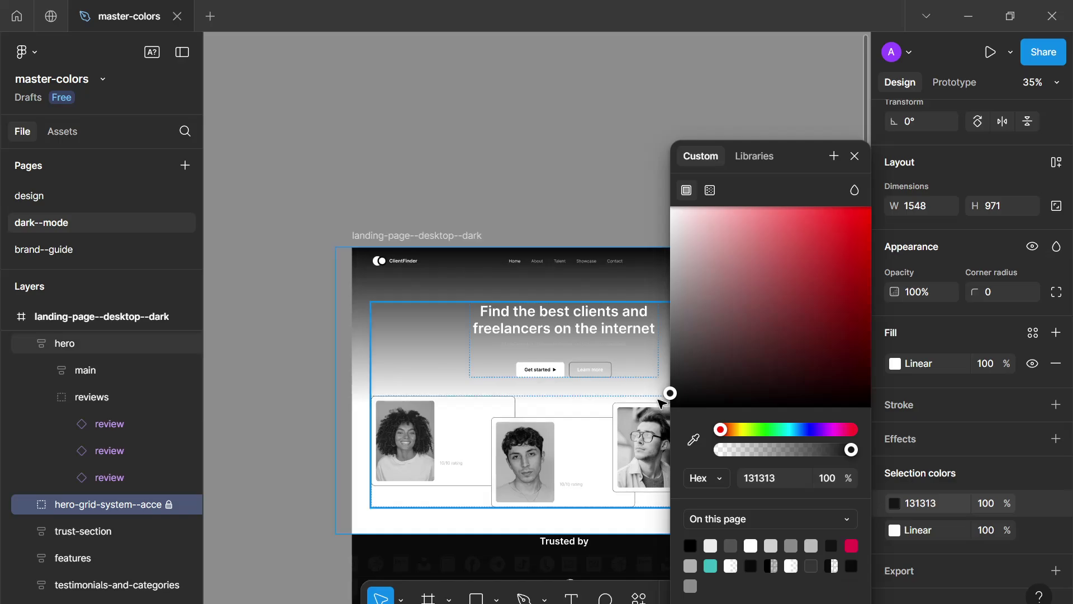
# Step: Set the first stop of the hero grid's linear gradient fill to 0A0A0A by sampling the page's dark background
pyautogui.click(895, 364)
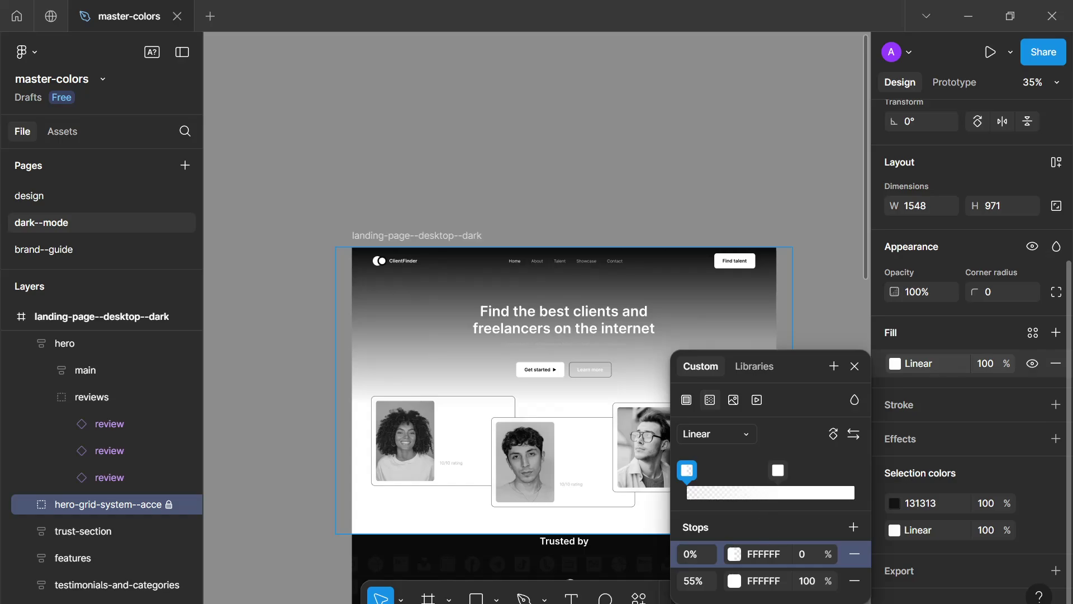
pyautogui.click(733, 561)
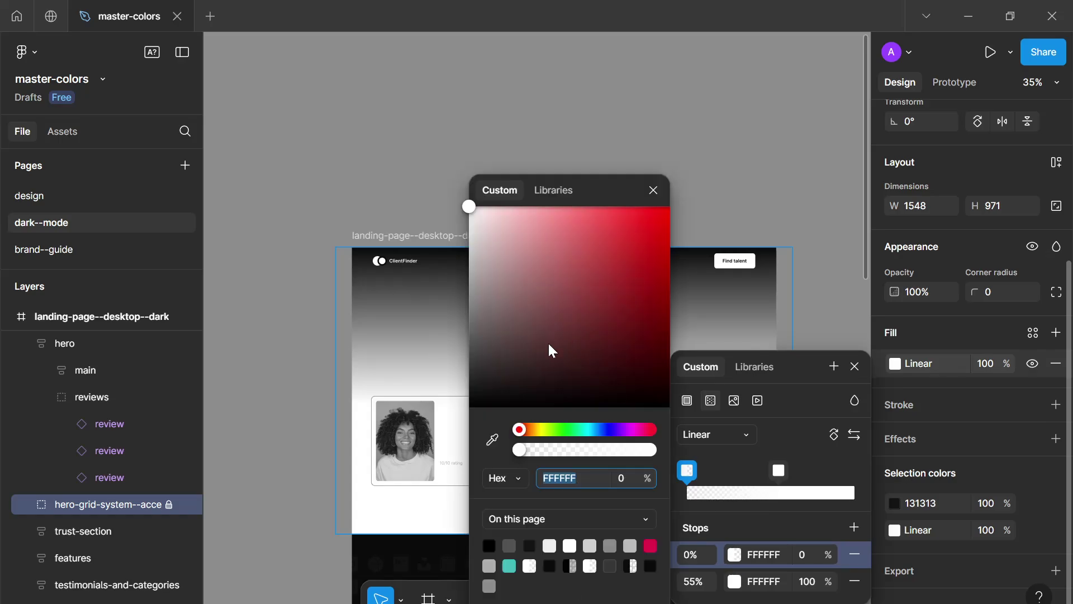
pyautogui.moveTo(548, 347); pyautogui.dragTo(406, 520)
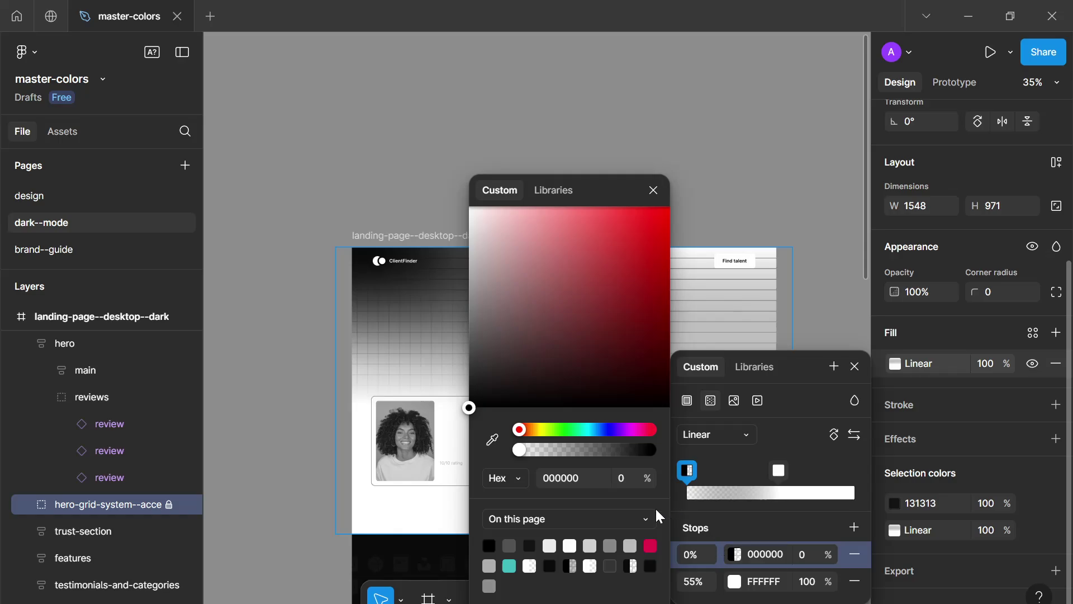
pyautogui.click(490, 543)
pyautogui.click(530, 546)
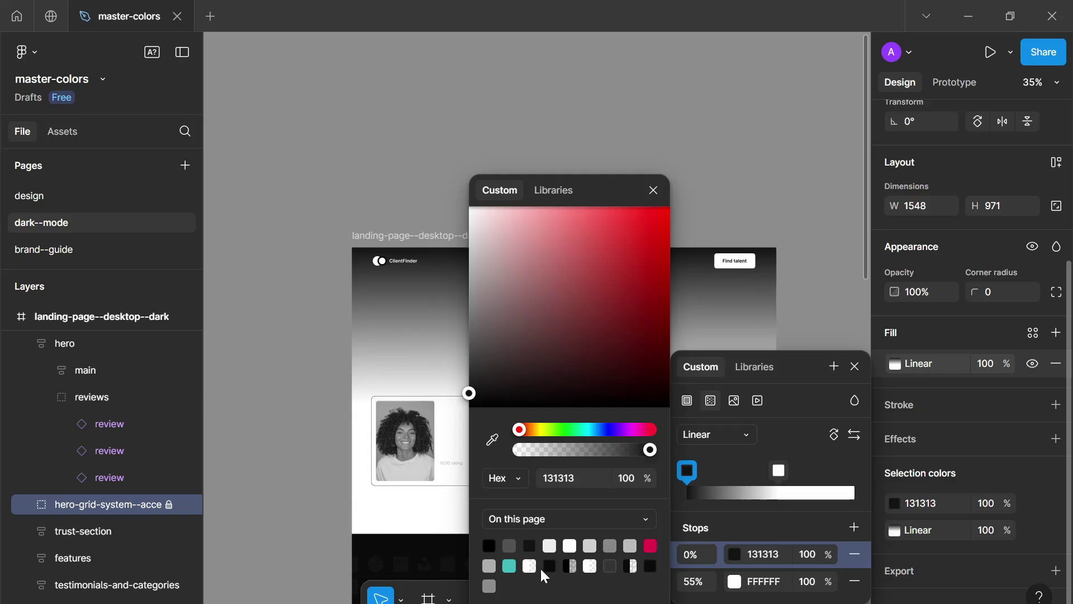
pyautogui.click(549, 565)
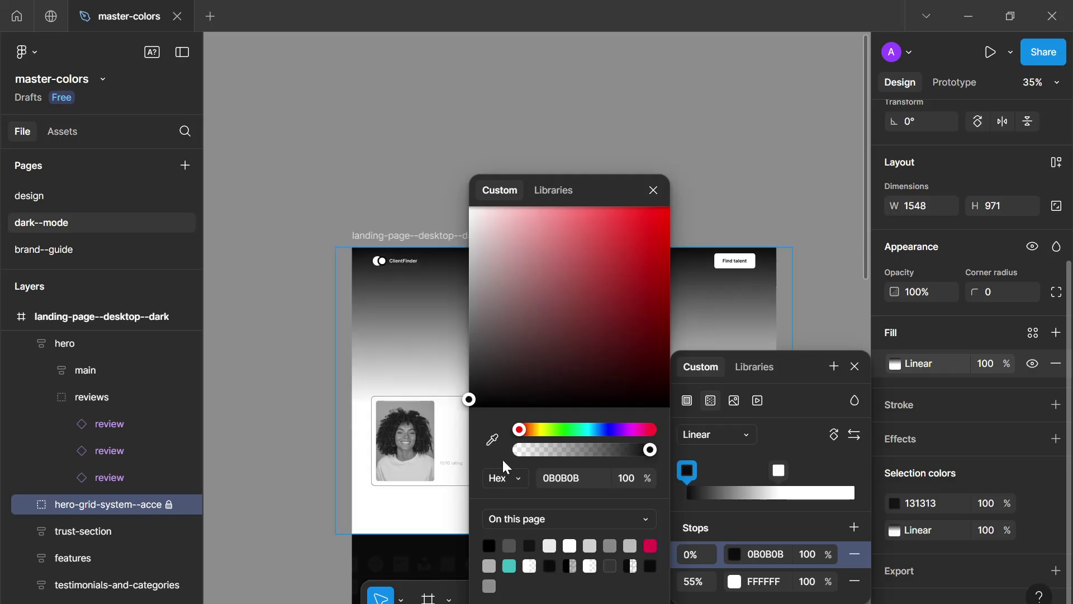
pyautogui.click(492, 444)
pyautogui.click(472, 496)
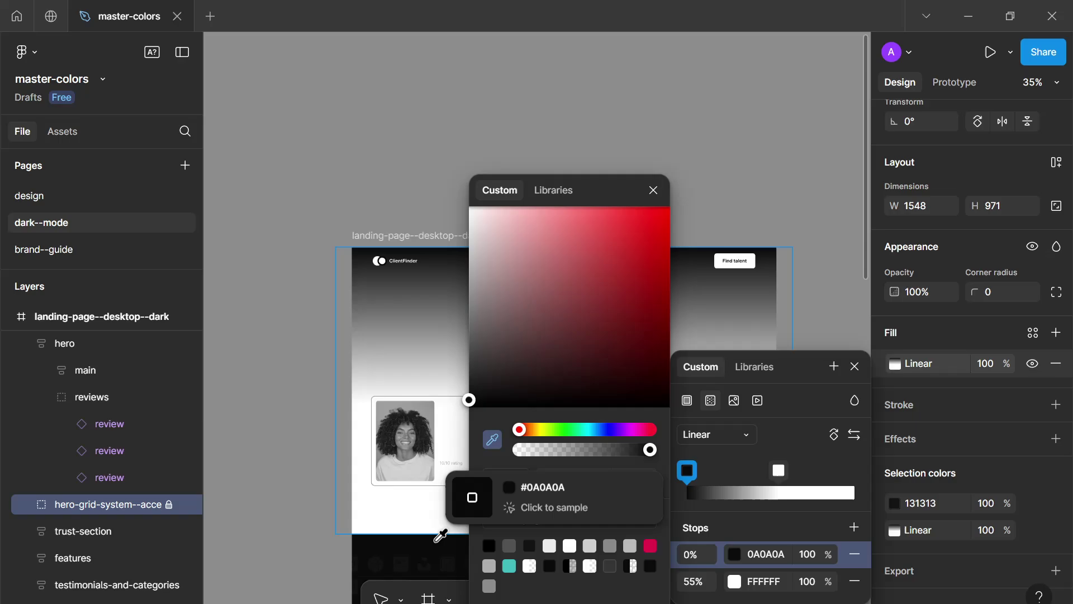
# Step: Copy the hex value 0A0A0A to the gradient's 55% stop and close the color pickers
pyautogui.click(562, 478)
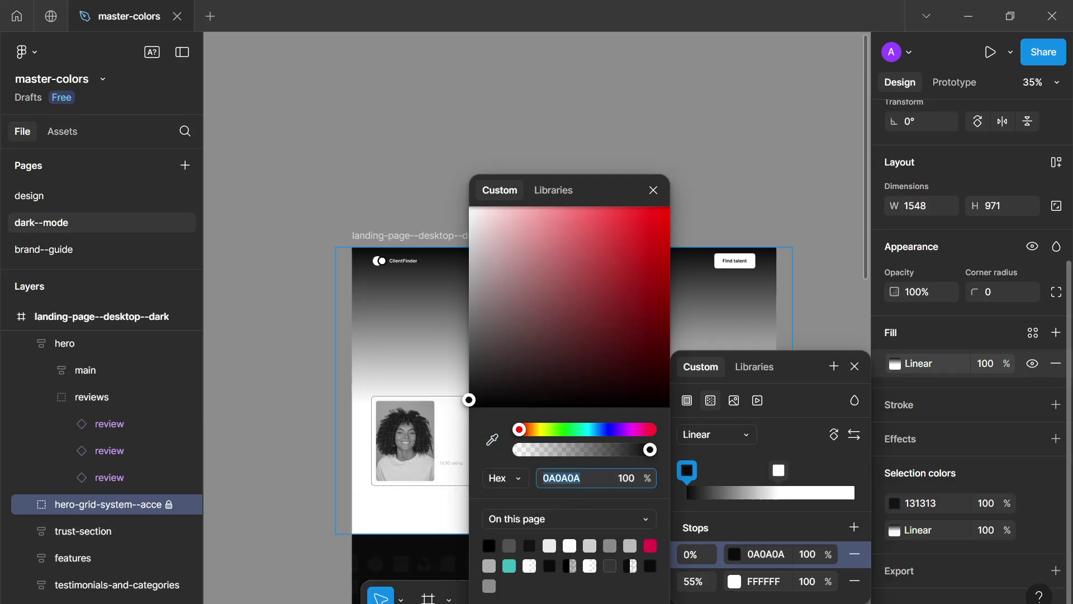
pyautogui.hotkey('ctrl', 'c')
pyautogui.click(766, 581)
pyautogui.hotkey('ctrl', 'v')
pyautogui.press('Return')
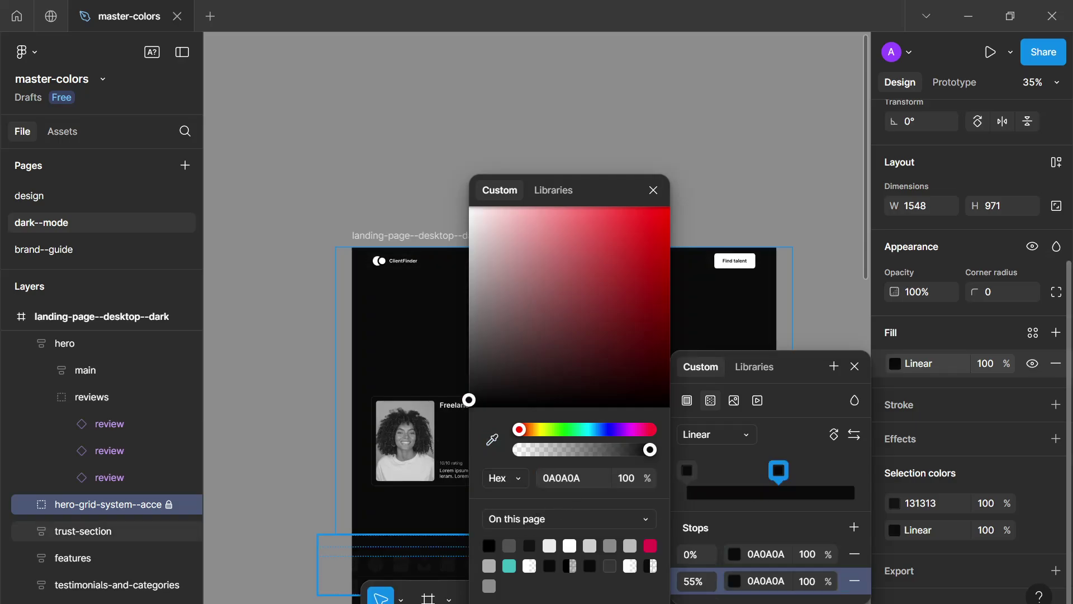
pyautogui.click(653, 190)
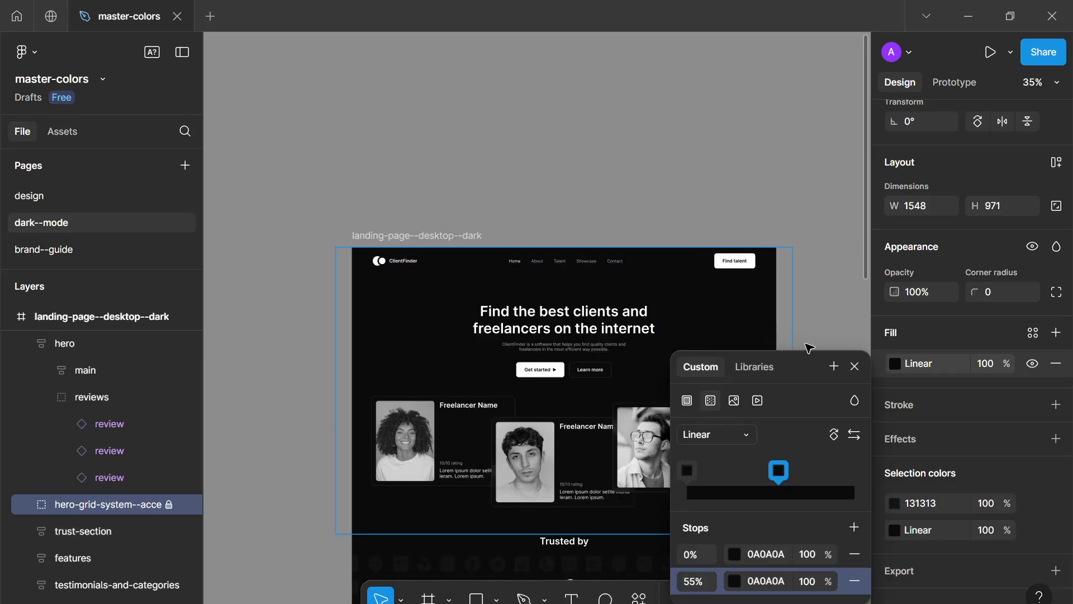
pyautogui.click(859, 366)
# Step: Try a lighter 464646 for the hero grid's lines, then settle on the darker 1D1D1D
pyautogui.scroll(3, 595, 391)
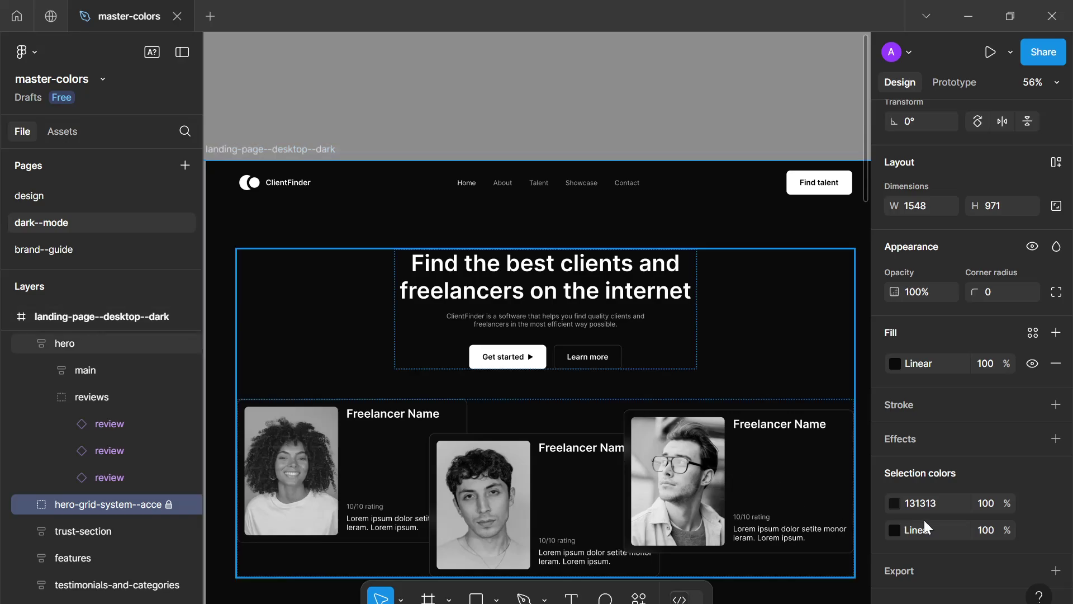
pyautogui.click(894, 503)
pyautogui.click(767, 313)
pyautogui.moveTo(687, 297); pyautogui.dragTo(415, 357)
pyautogui.scroll(-3, 414, 357)
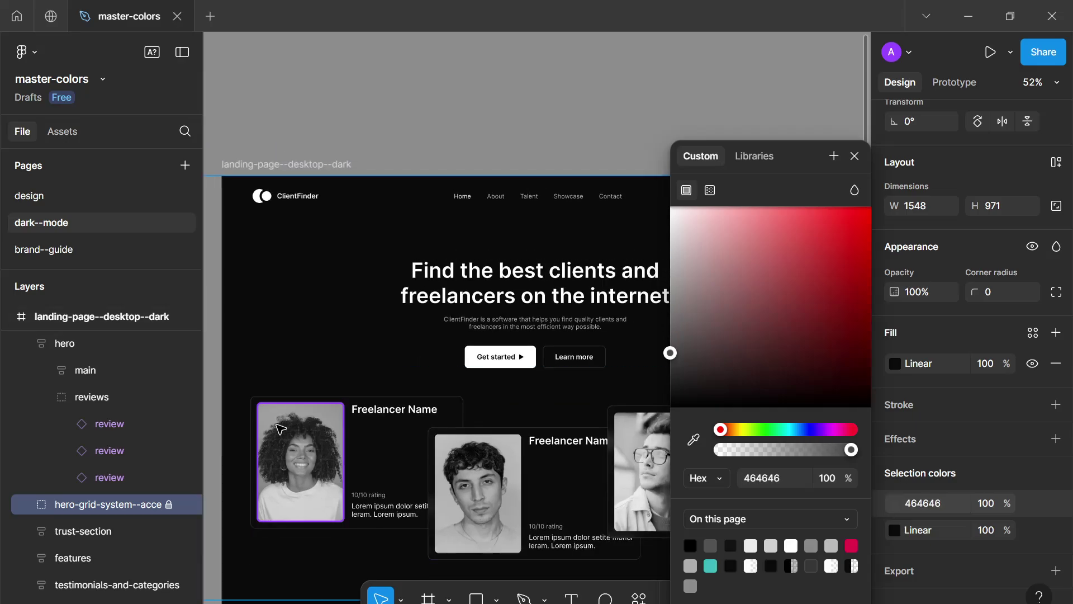
pyautogui.moveTo(253, 373); pyautogui.dragTo(329, 314)
pyautogui.moveTo(670, 352); pyautogui.dragTo(654, 393)
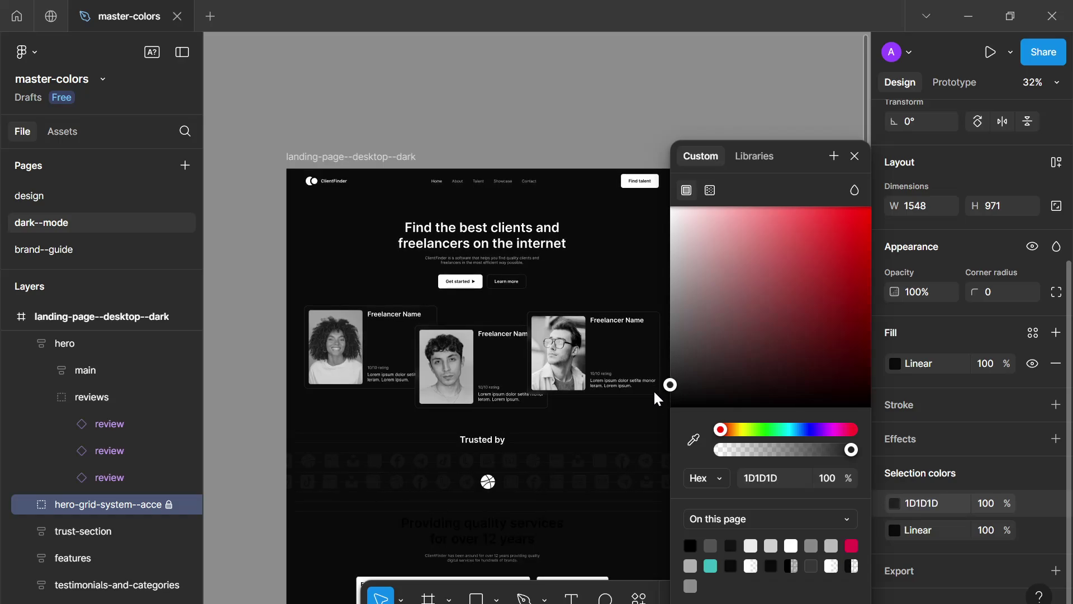
# Step: Set the opacity of the hero grid gradient's 0% stop to 0% and clear the selection
pyautogui.click(892, 530)
pyautogui.click(809, 565)
pyautogui.write('0')
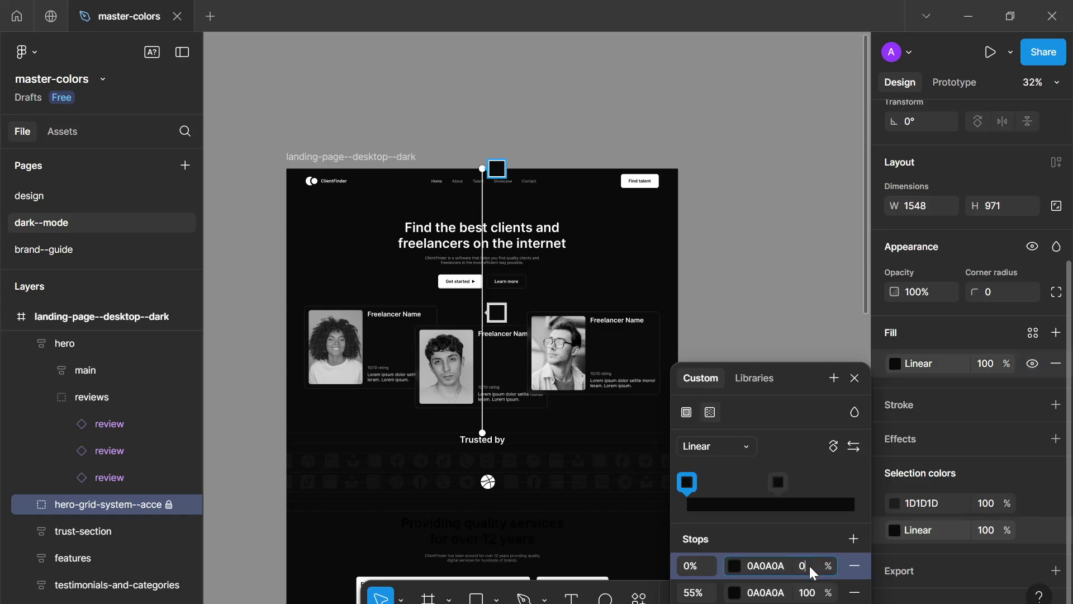
pyautogui.press('Return')
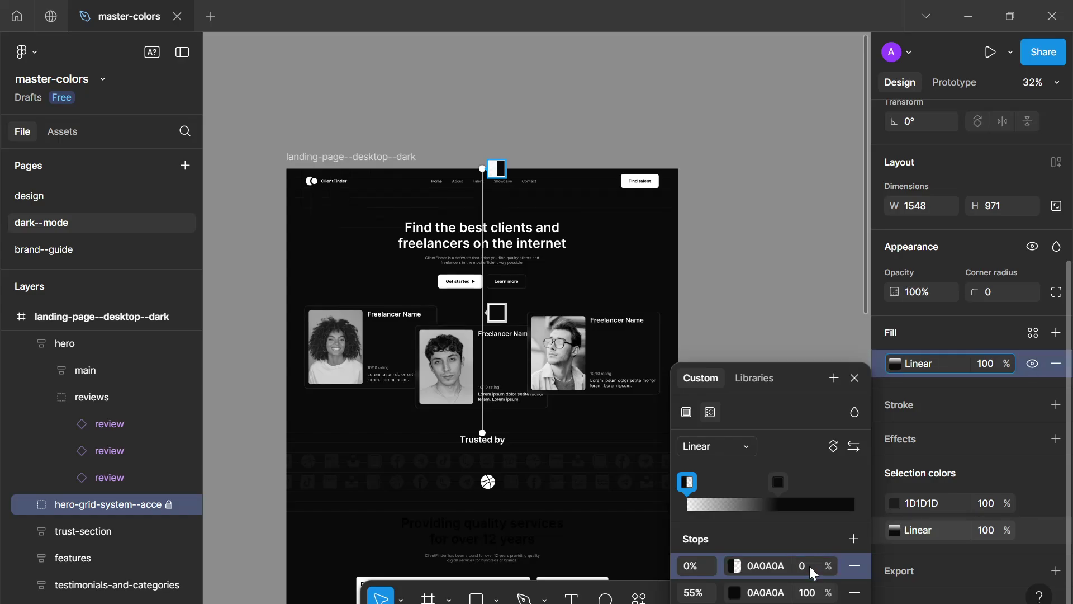
pyautogui.click(855, 378)
pyautogui.scroll(3, 693, 358)
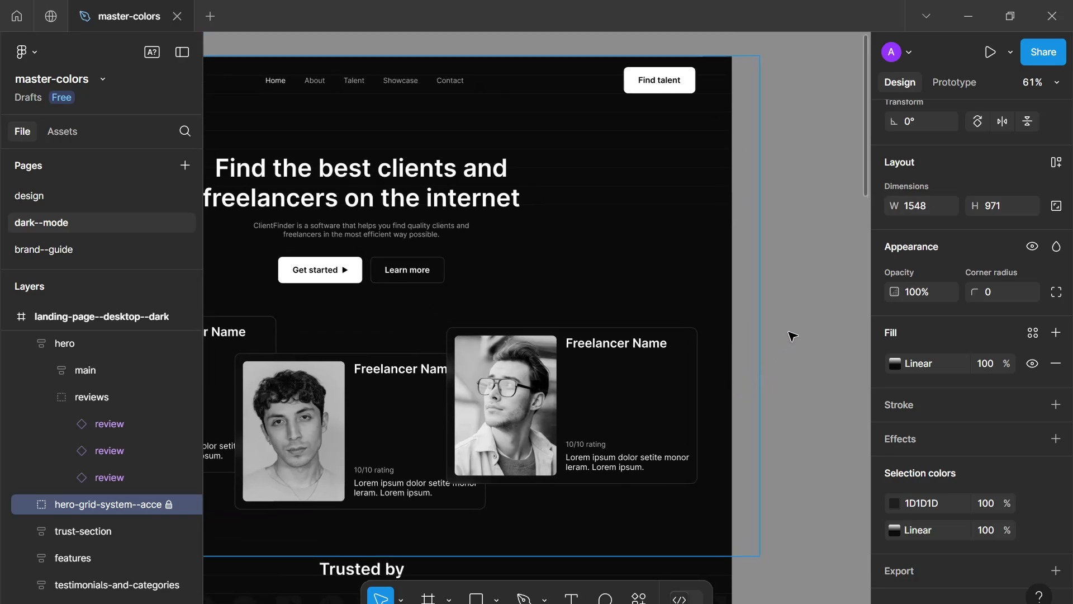
pyautogui.click(792, 336)
# Step: Examine how the dark grid lines run behind the hero and across the trust section
pyautogui.scroll(-3, 773, 347)
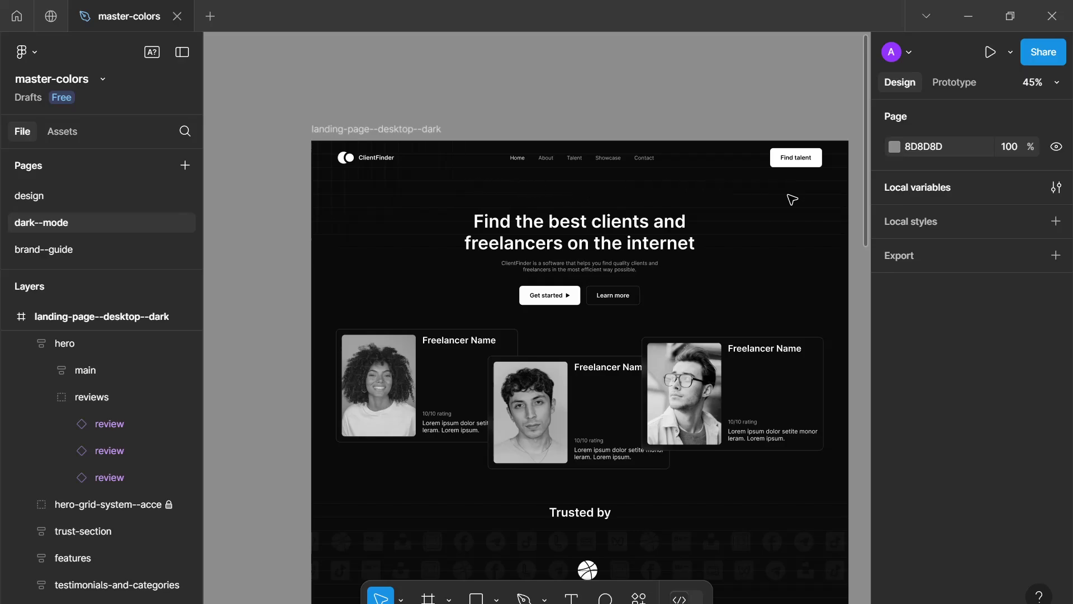
pyautogui.click(797, 235)
pyautogui.press('Escape')
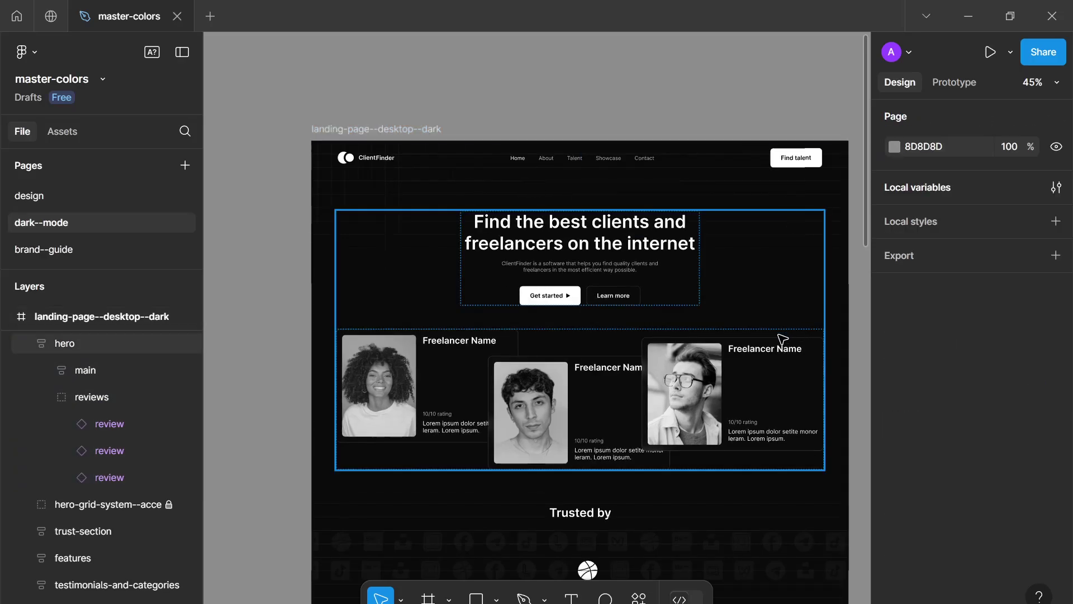
pyautogui.scroll(-3, 782, 339)
pyautogui.scroll(-1, 720, 249)
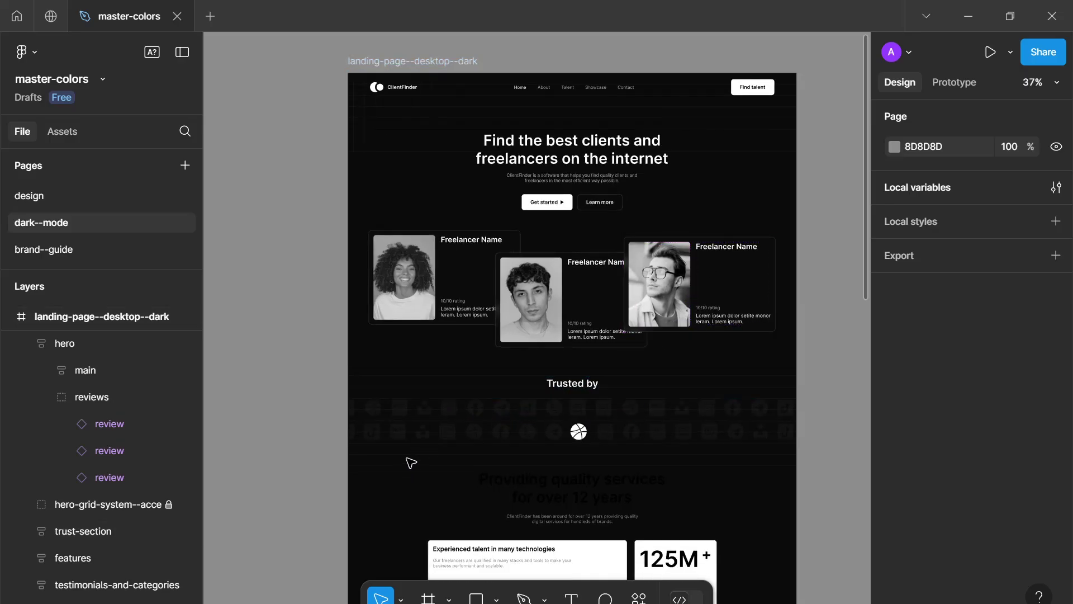
pyautogui.click(397, 72)
pyautogui.scroll(-2, 568, 196)
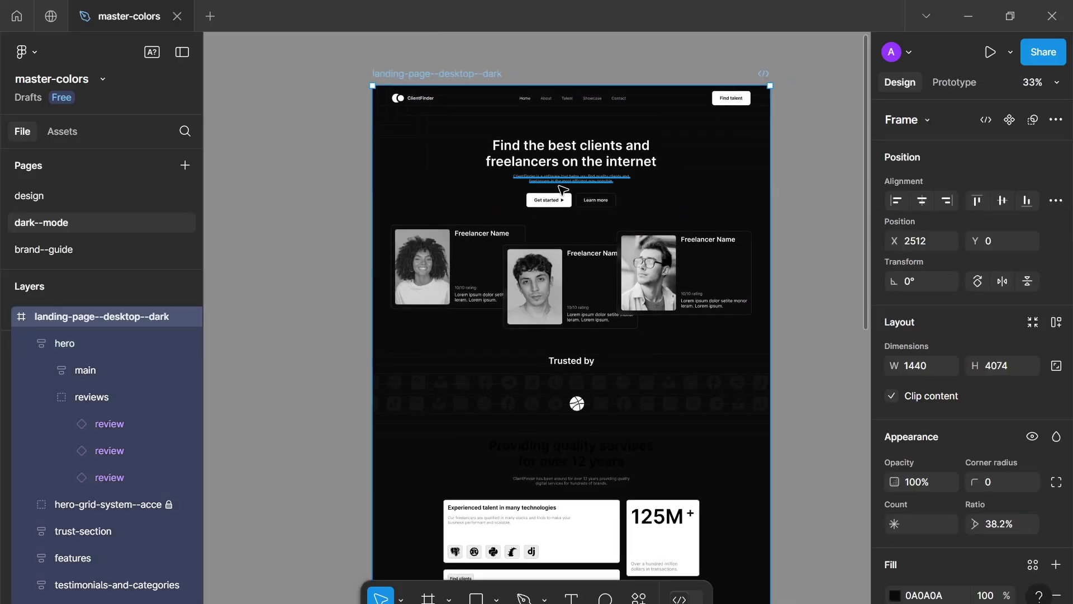
pyautogui.scroll(-1, 557, 198)
pyautogui.scroll(-2, 524, 313)
pyautogui.scroll(6, 524, 318)
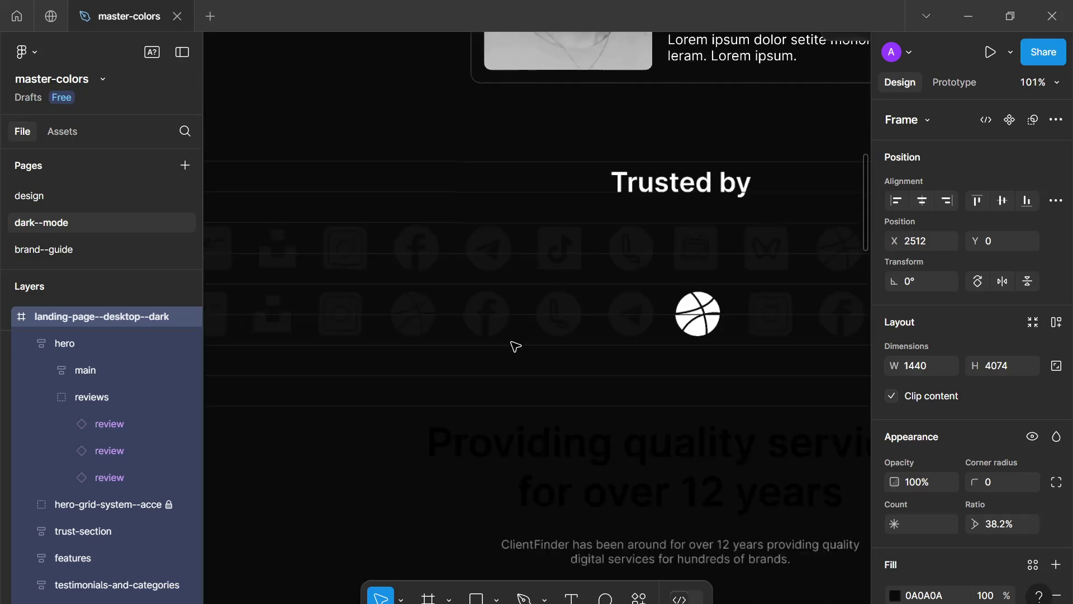
pyautogui.scroll(3, 512, 344)
pyautogui.scroll(-6, 509, 335)
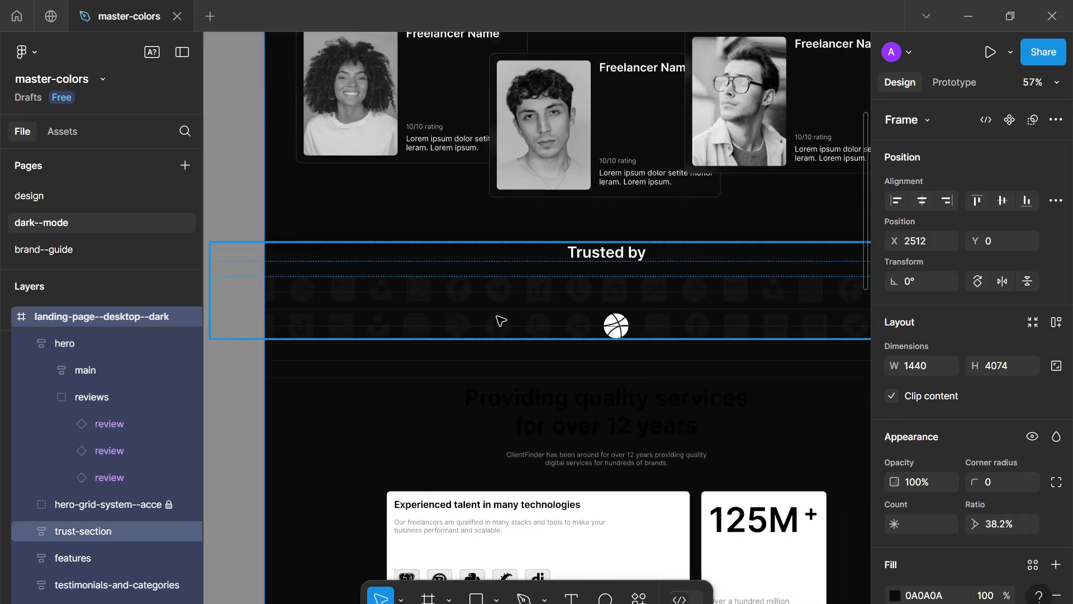
pyautogui.scroll(10, 500, 321)
pyautogui.scroll(-3, 499, 322)
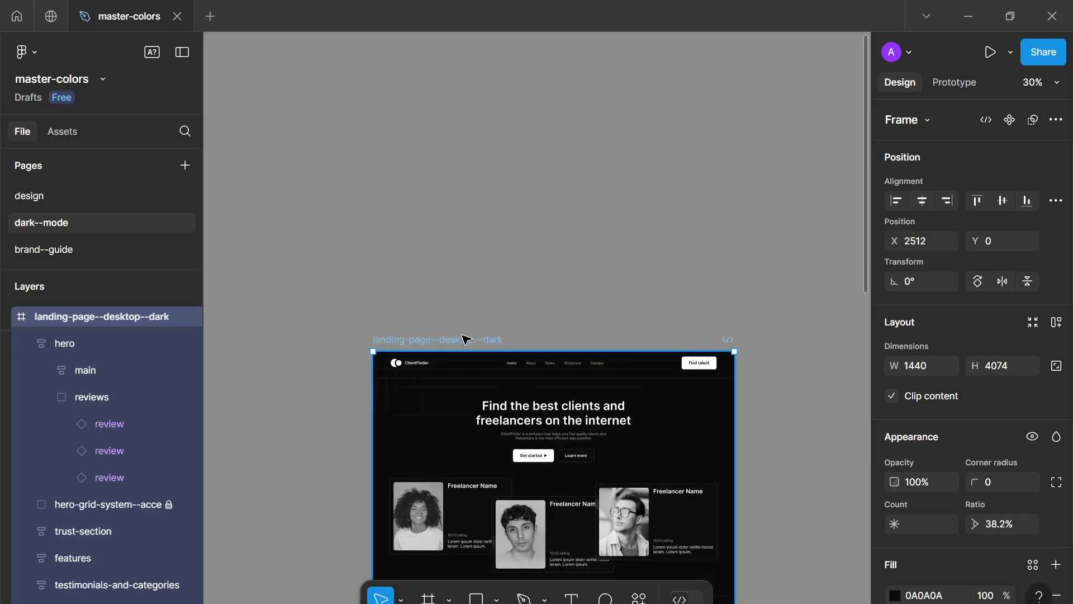
# Step: Select the hero grid layer and send it to the back of the landing page frame, below the footer layer
pyautogui.click(88, 502)
pyautogui.scroll(-3, 395, 463)
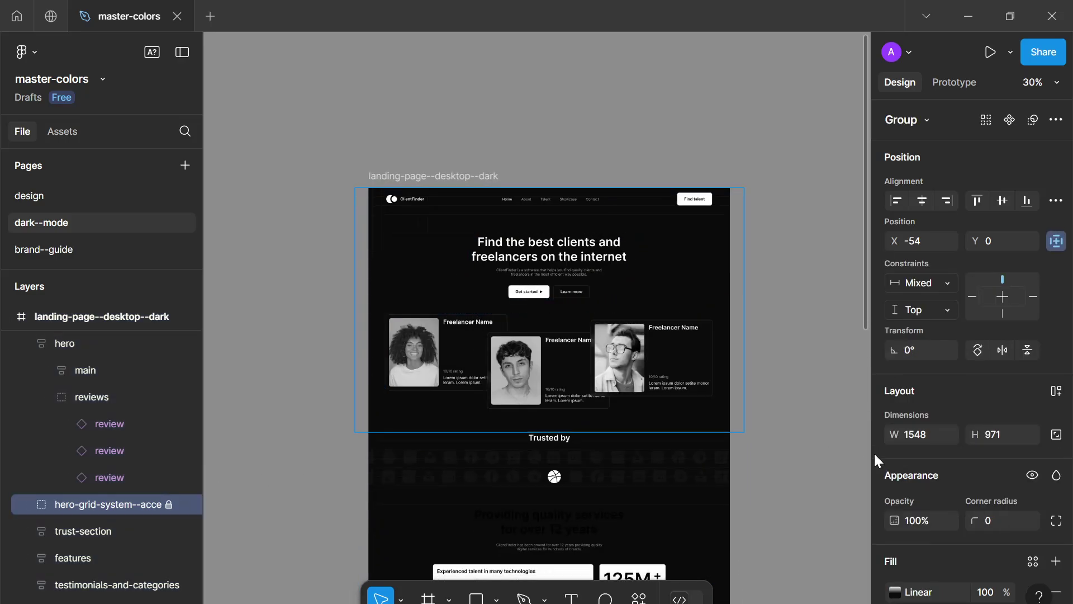
pyautogui.scroll(-3, 921, 518)
pyautogui.scroll(-2, 904, 533)
pyautogui.scroll(3, 539, 425)
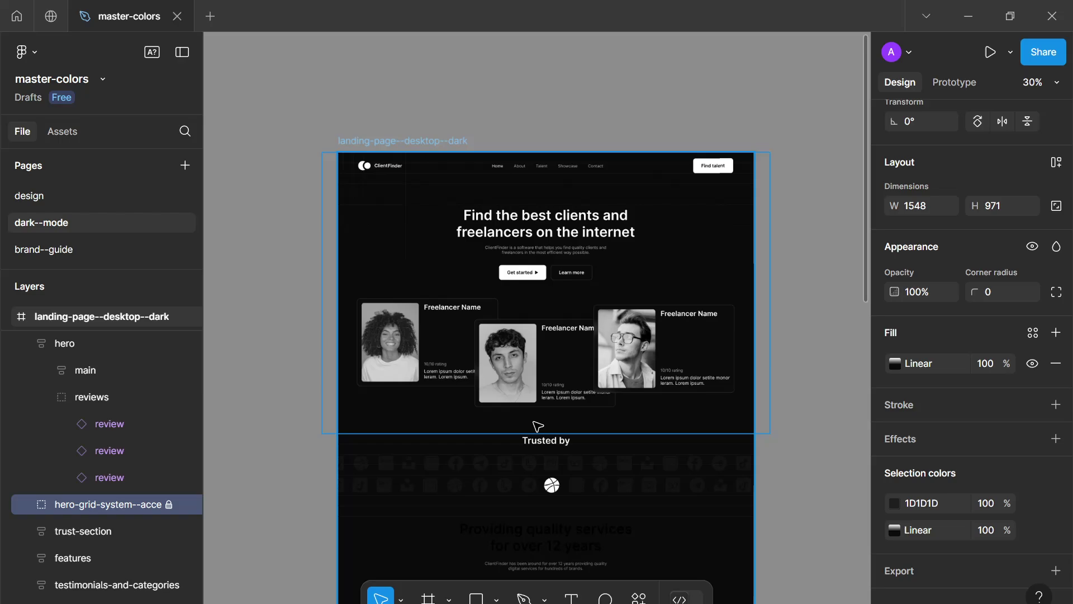
pyautogui.scroll(2, 491, 346)
pyautogui.scroll(3, 469, 347)
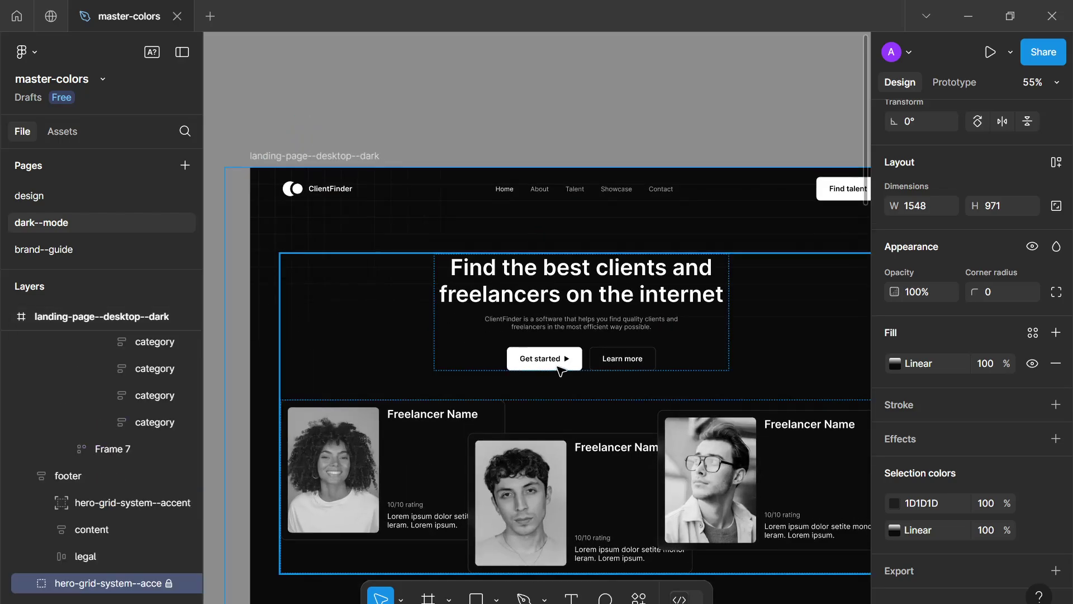
pyautogui.scroll(-4, 558, 367)
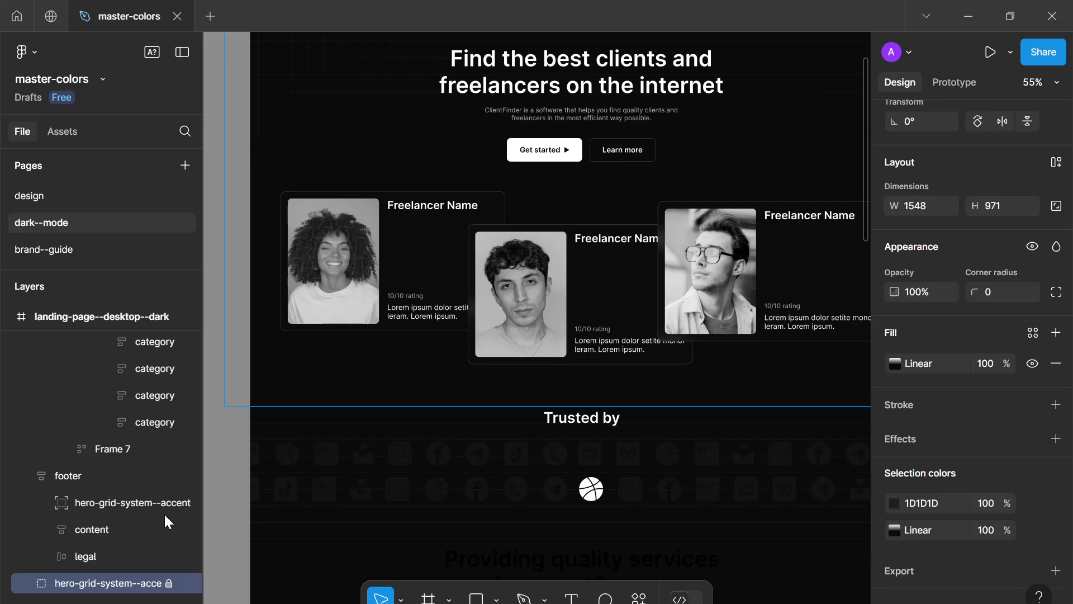
# Step: Check the footer's grid layer colors, then reselect the hero's locked grid layer to open its contents
pyautogui.click(90, 502)
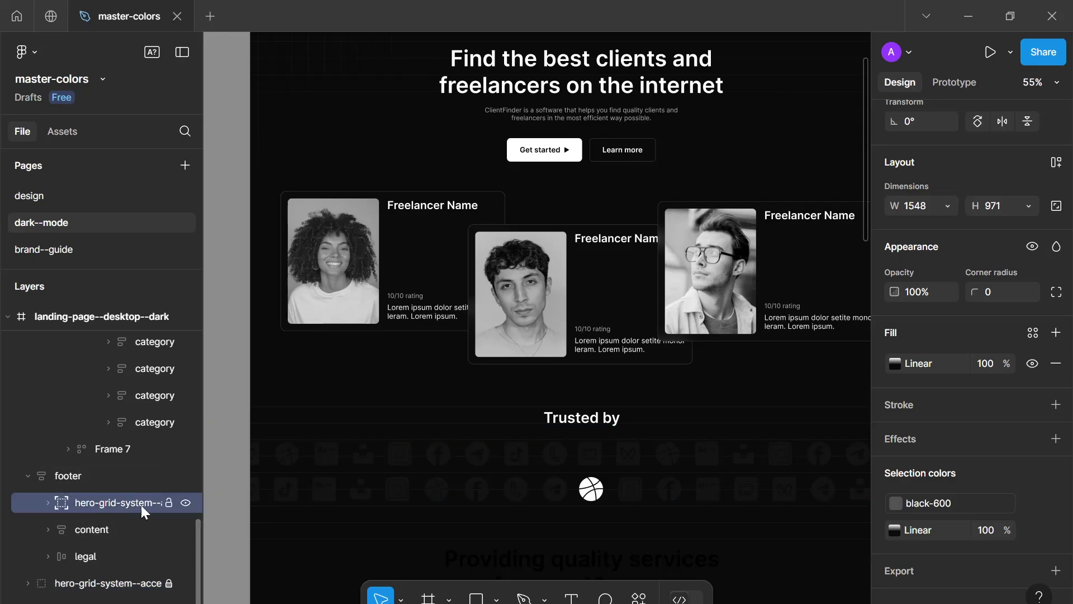
pyautogui.scroll(-1, 372, 546)
pyautogui.click(16, 577)
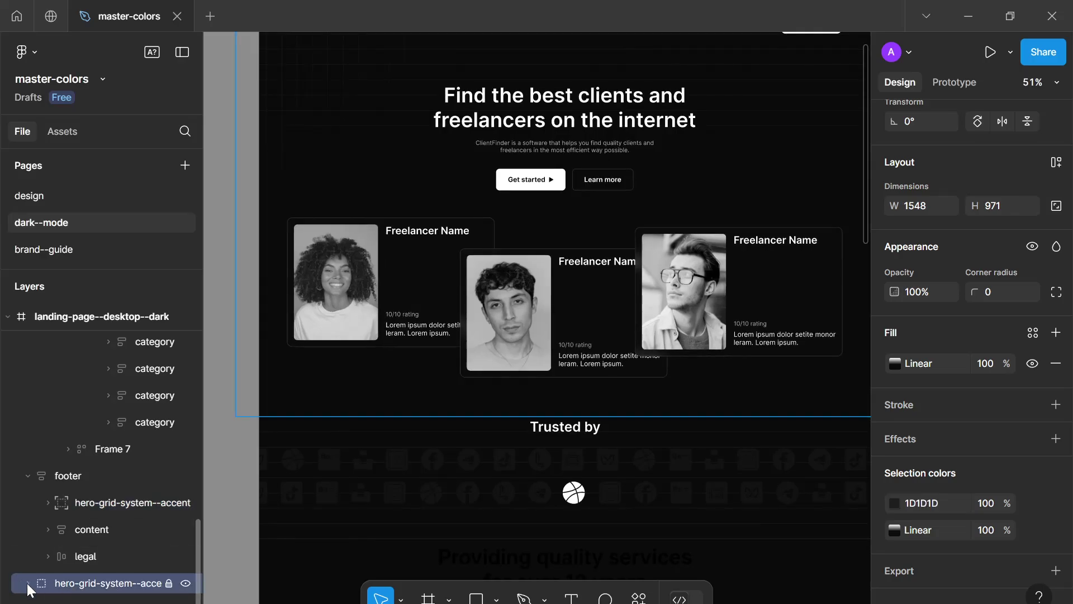
# Step: Inspect the locked hero grid system group behind the landing page's hero section, compare the page with and without it, and leave it hidden
pyautogui.click(30, 582)
pyautogui.click(106, 553)
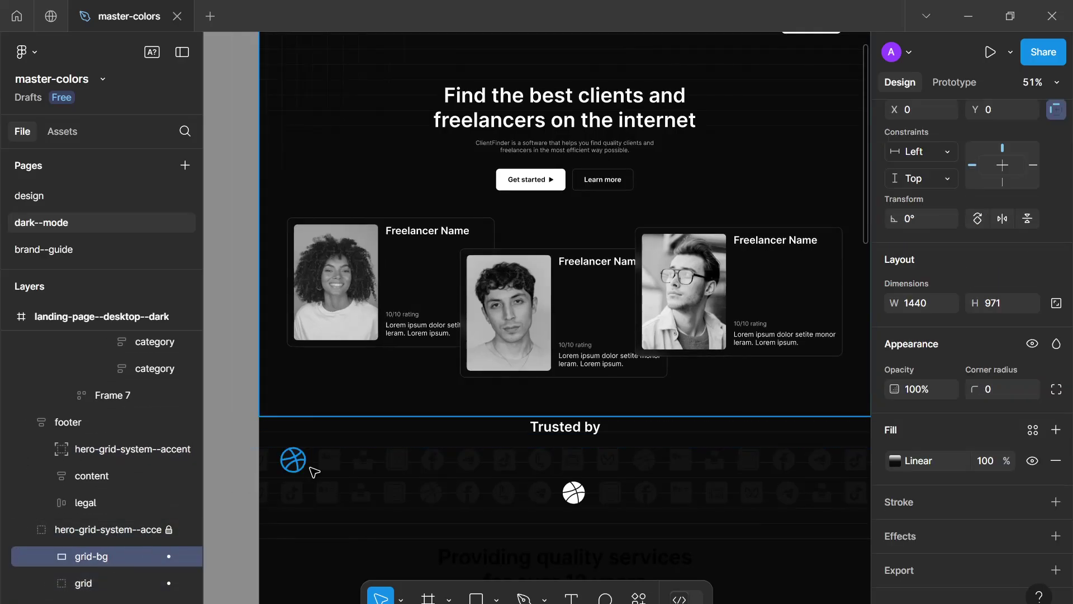
pyautogui.scroll(-2, 374, 467)
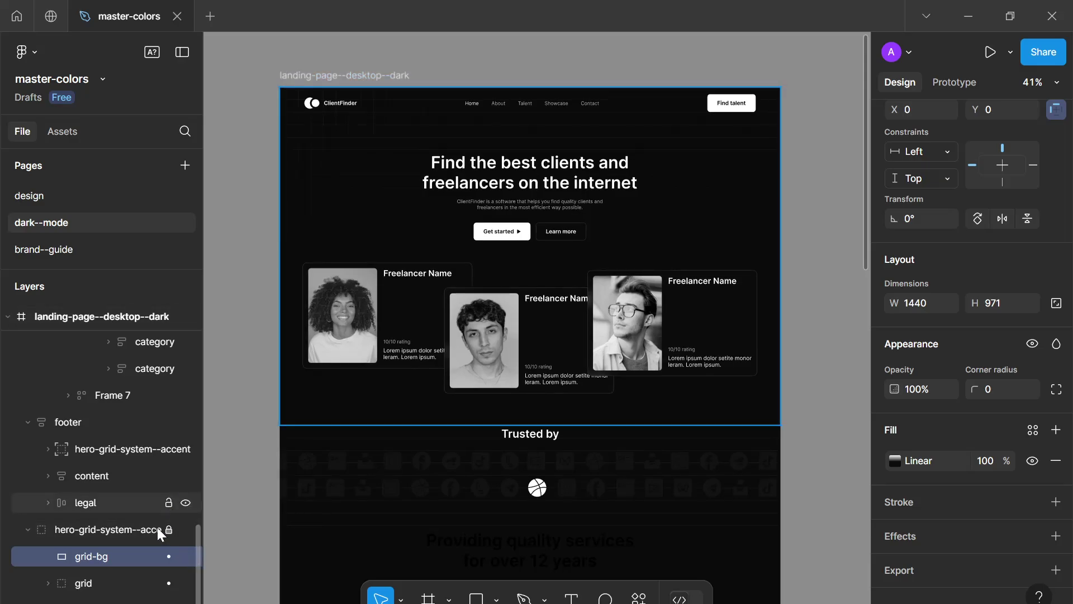
pyautogui.click(129, 541)
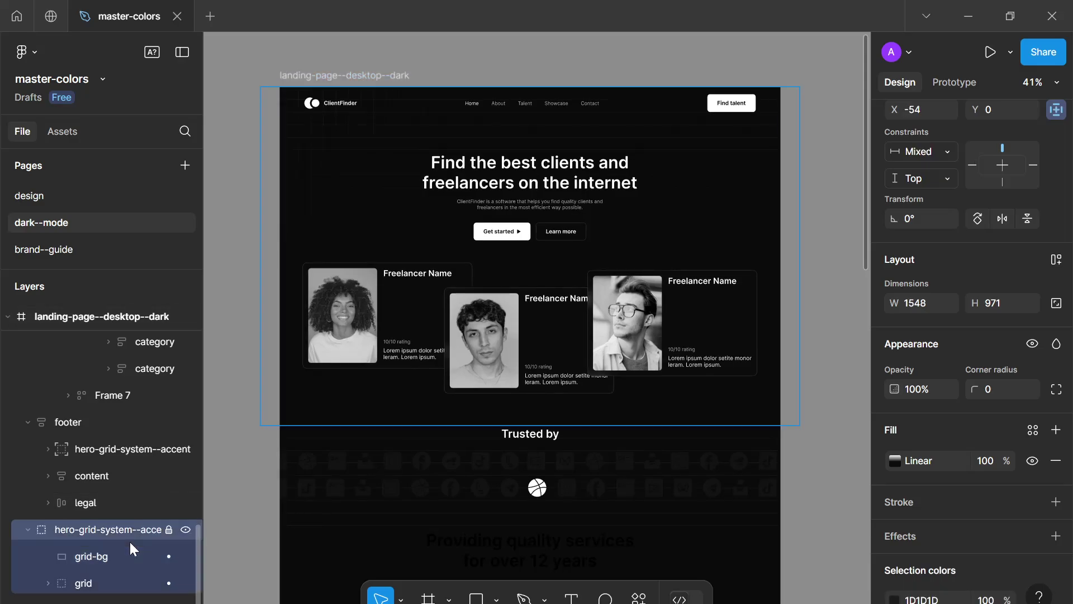
pyautogui.click(185, 529)
pyautogui.doubleClick(186, 529)
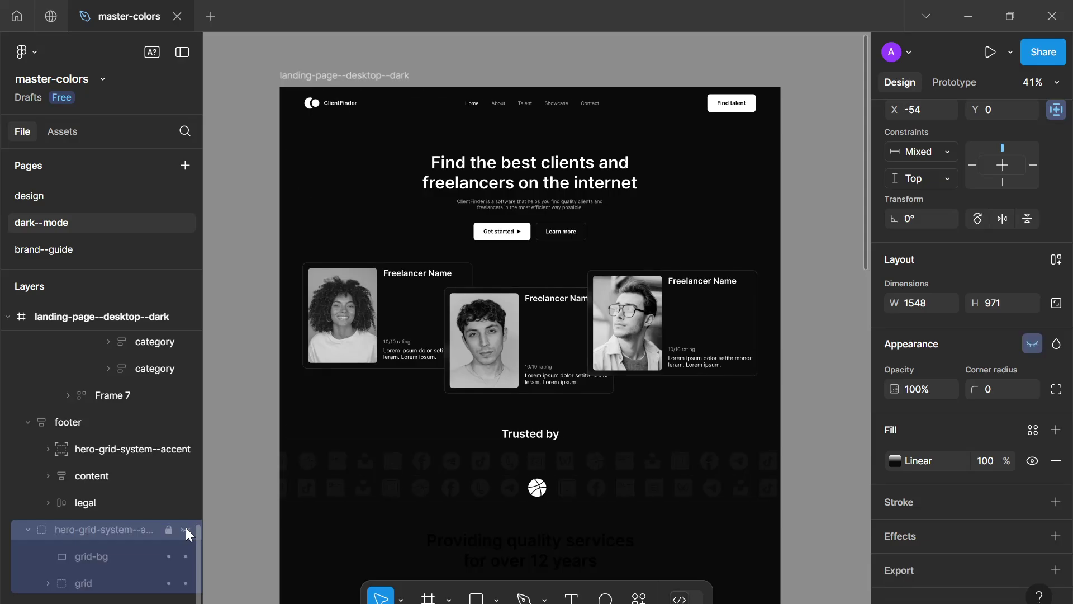
pyautogui.click(185, 529)
pyautogui.scroll(5, 335, 182)
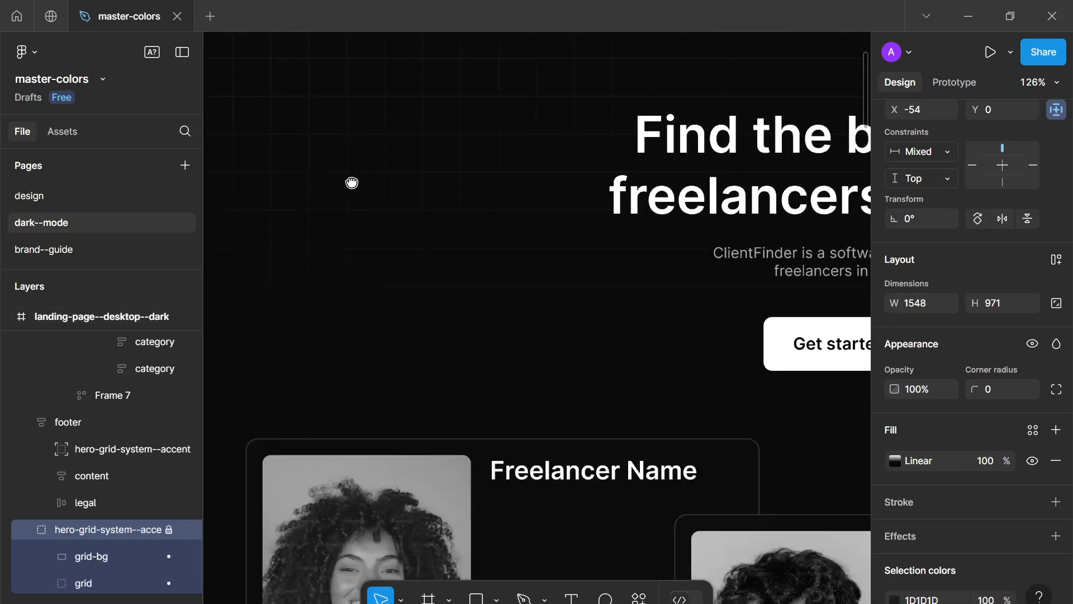
pyautogui.scroll(-3, 422, 263)
pyautogui.scroll(-5, 421, 268)
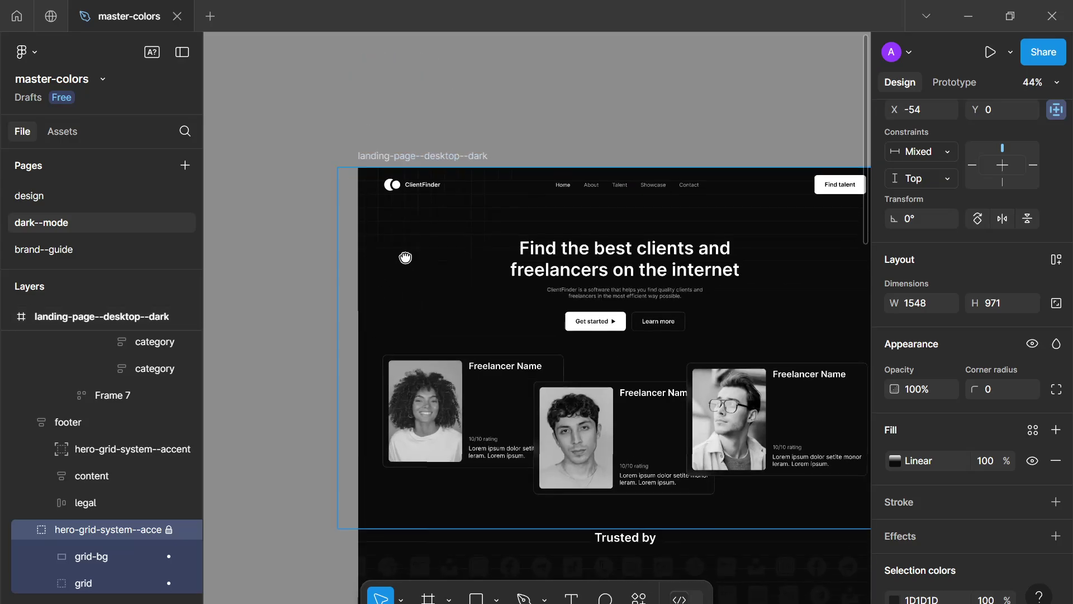
pyautogui.scroll(-1, 407, 256)
pyautogui.click(187, 530)
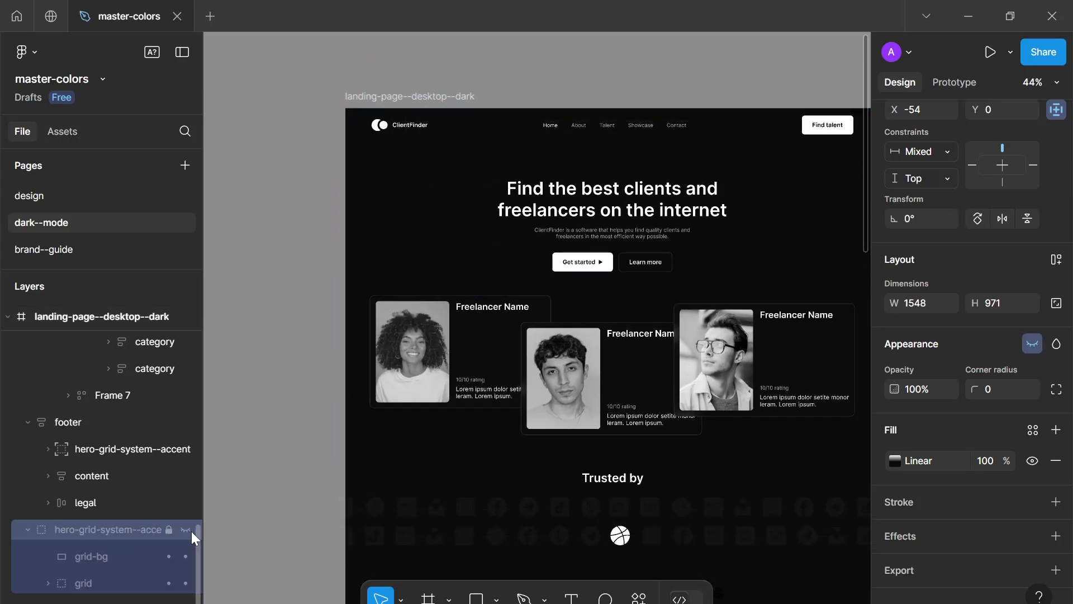
pyautogui.click(263, 478)
# Step: In the dark page's features section, replace the black--100 selection colour with white--900 and the white--100 colour with black--100
pyautogui.scroll(-4, 263, 479)
pyautogui.moveTo(263, 479); pyautogui.dragTo(314, 312)
pyautogui.scroll(-2, 618, 441)
pyautogui.scroll(-3, 618, 311)
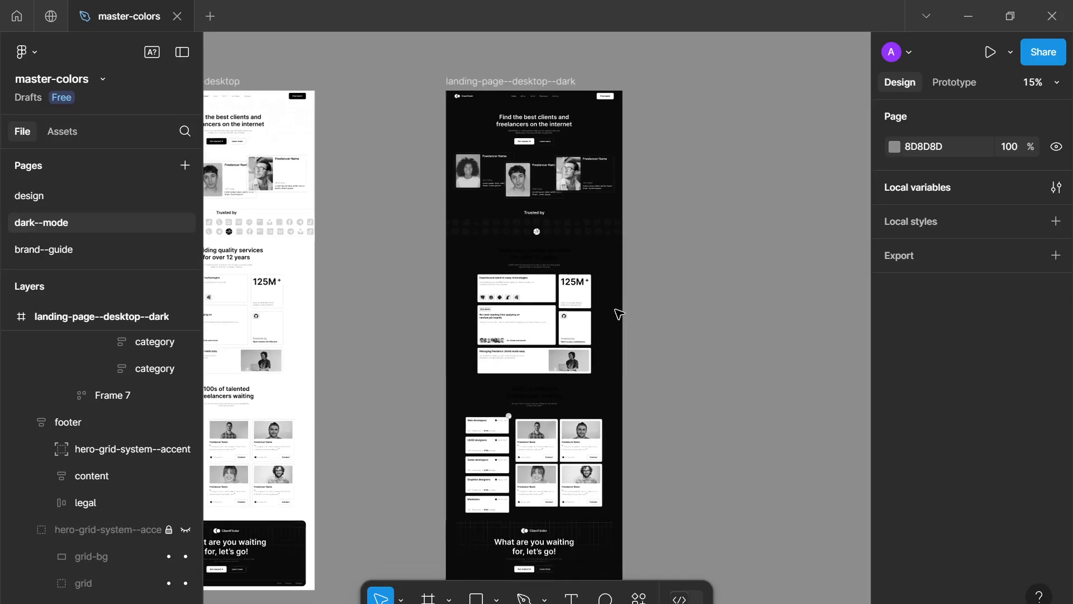
pyautogui.scroll(5, 530, 307)
pyautogui.scroll(3, 530, 307)
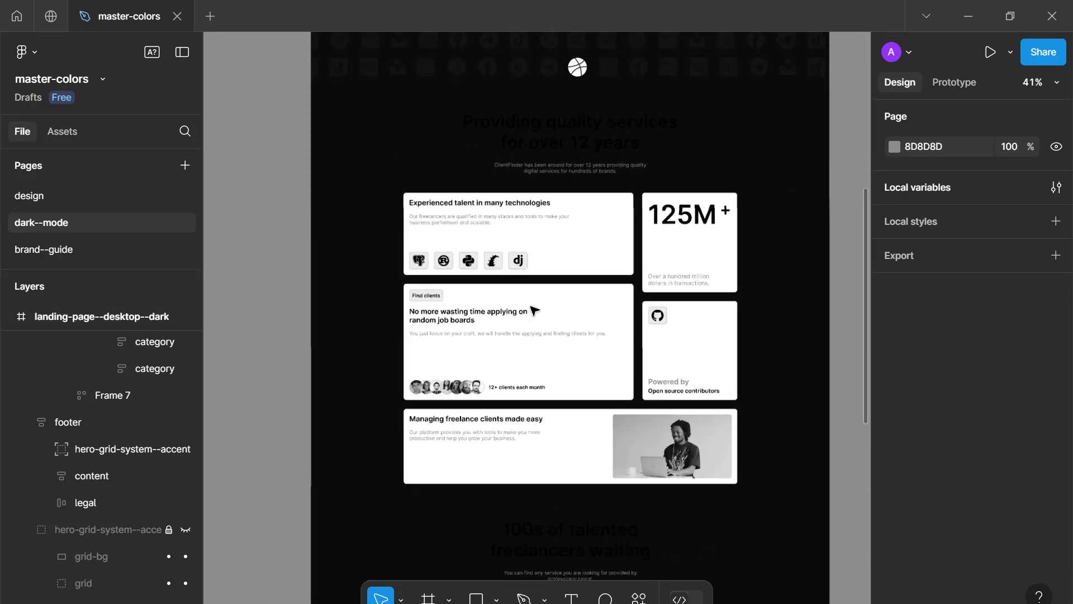
pyautogui.click(555, 162)
pyautogui.scroll(-5, 1023, 517)
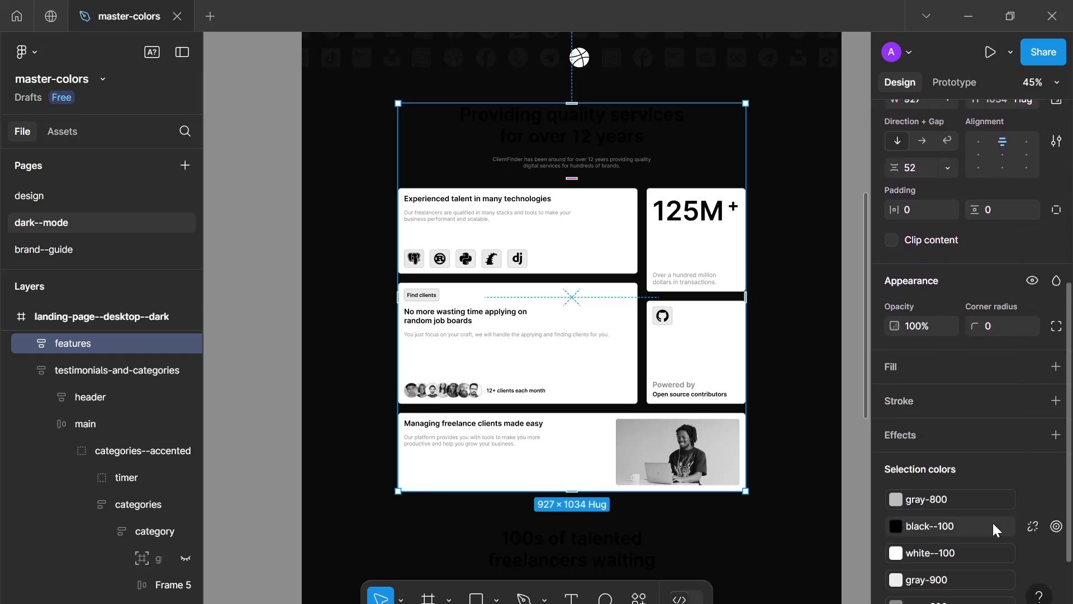
pyautogui.scroll(-2, 944, 497)
pyautogui.click(941, 444)
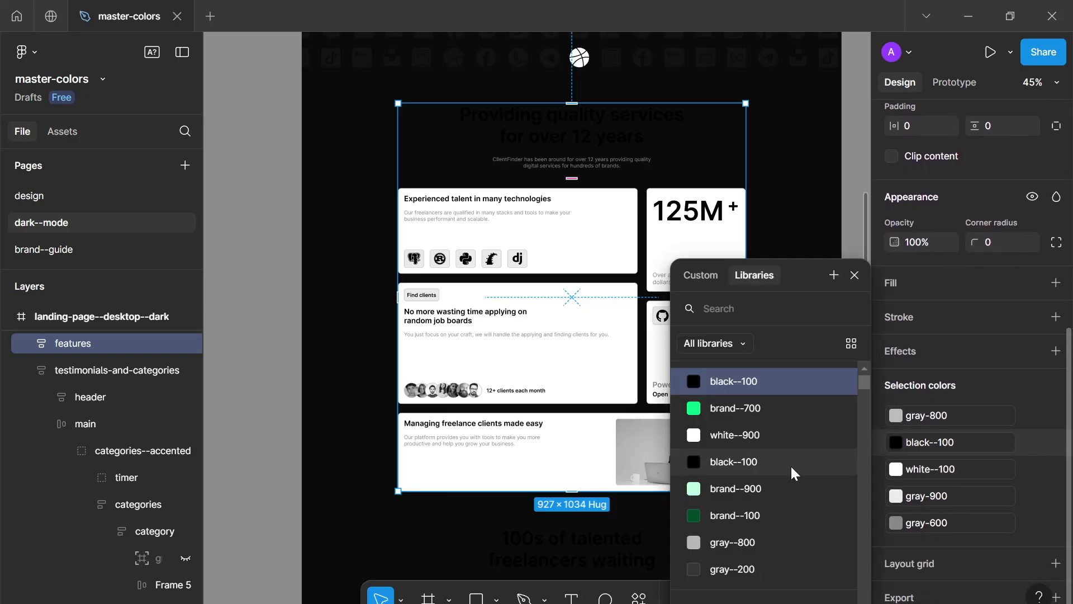
pyautogui.click(726, 436)
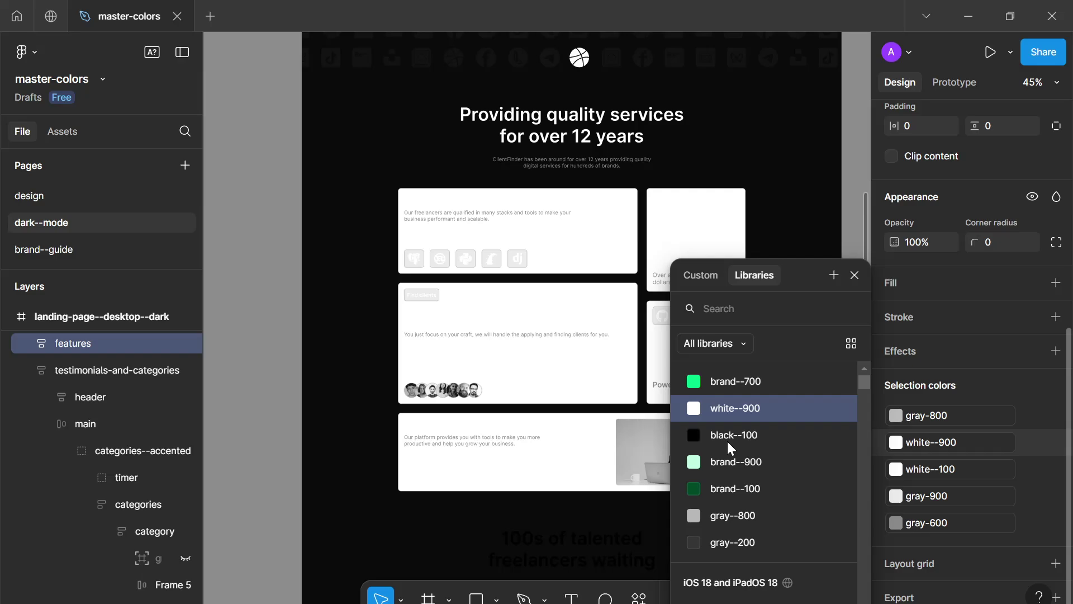
pyautogui.click(934, 468)
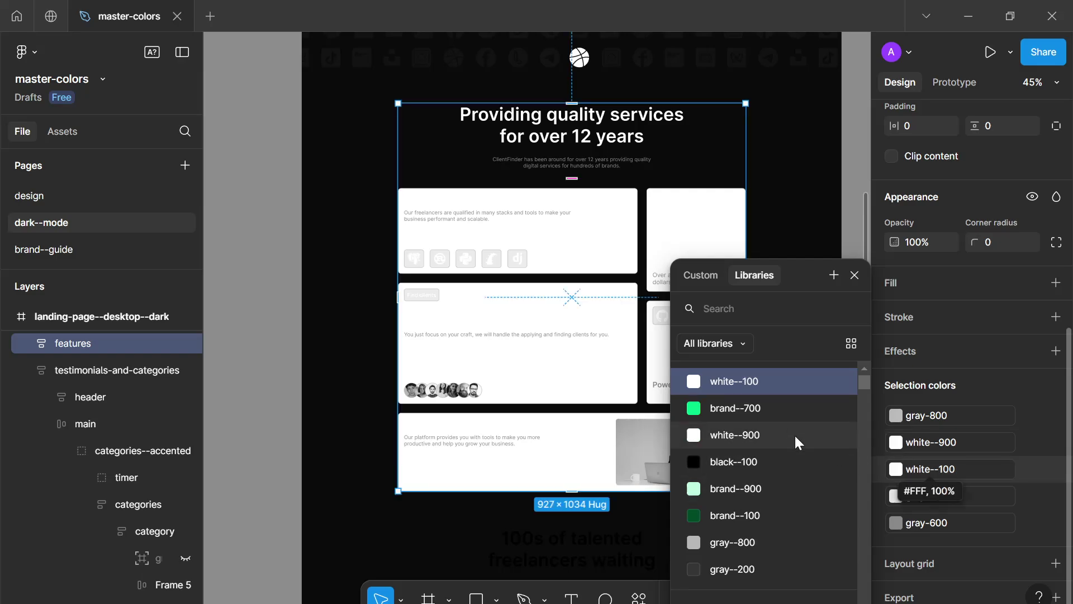
pyautogui.click(721, 460)
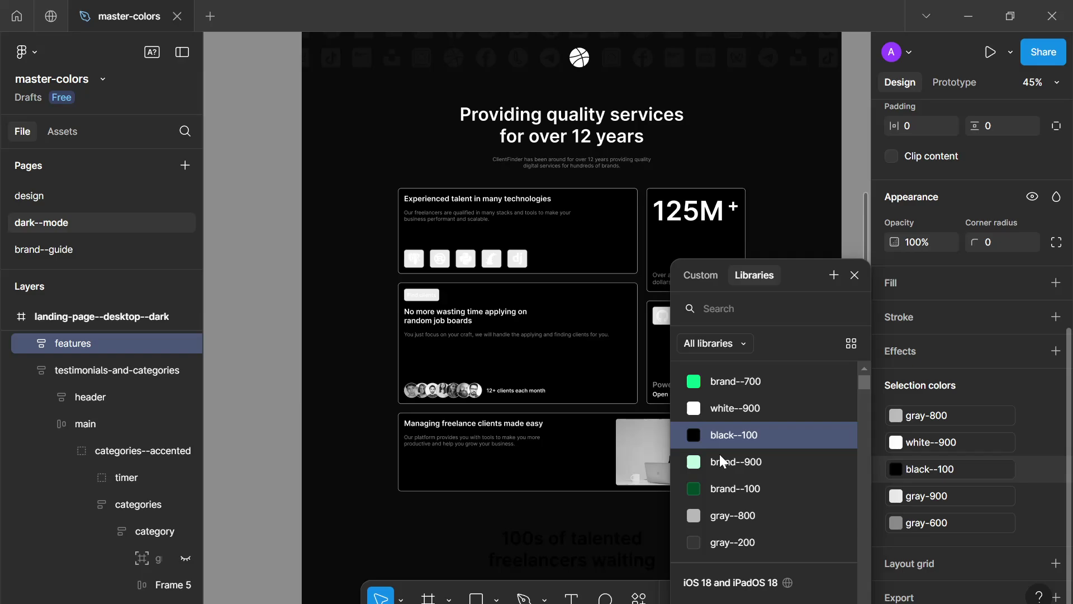
# Step: Detach the gray-800 selection colour of the features section from its style and set it to 363636
pyautogui.click(940, 423)
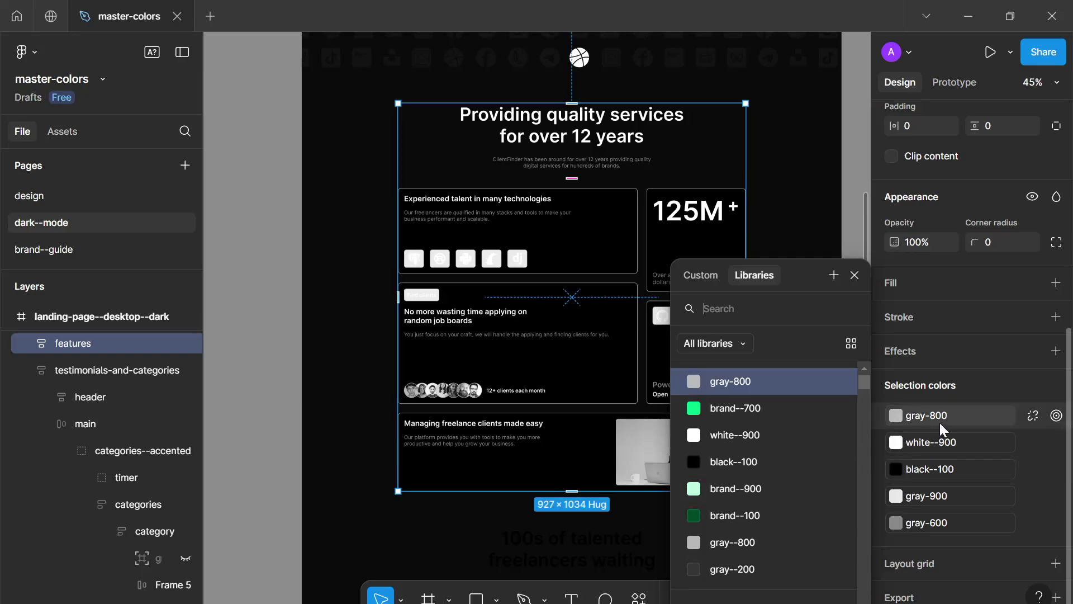
pyautogui.click(1033, 416)
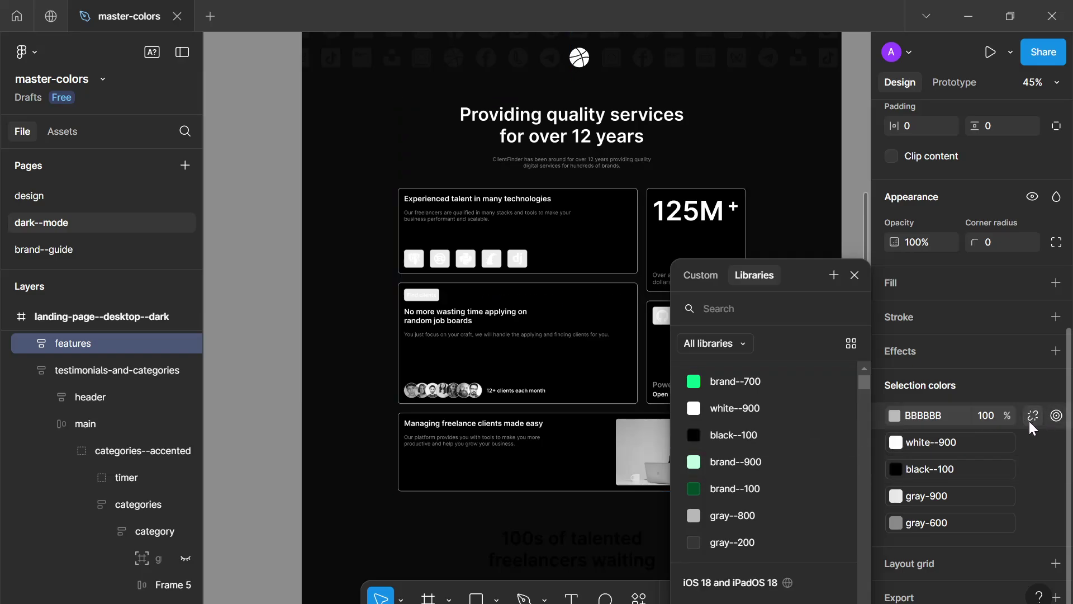
pyautogui.click(937, 414)
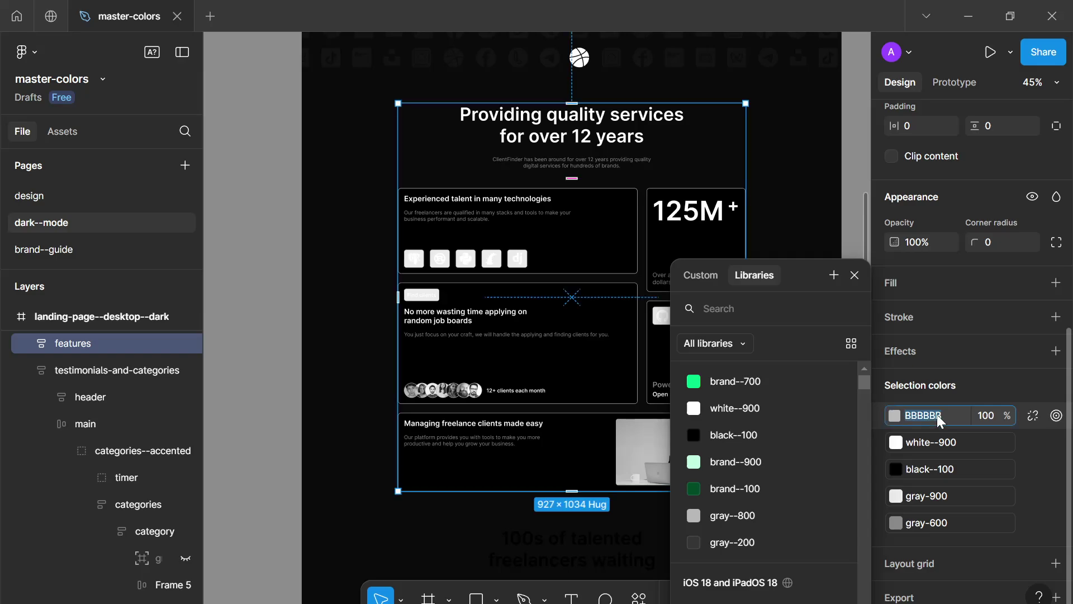
pyautogui.write('363636')
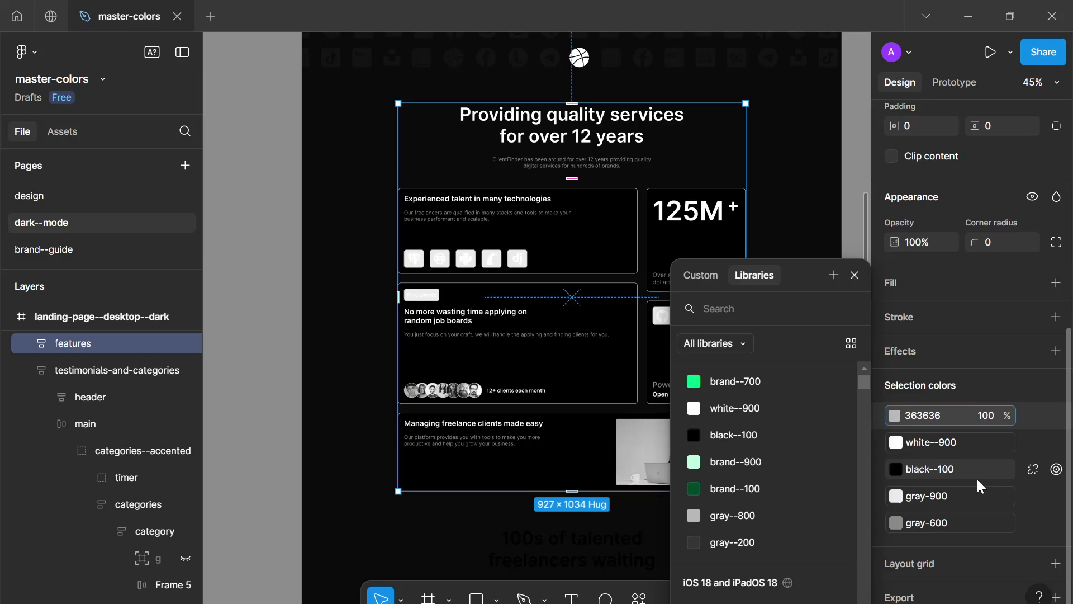
pyautogui.press('Return')
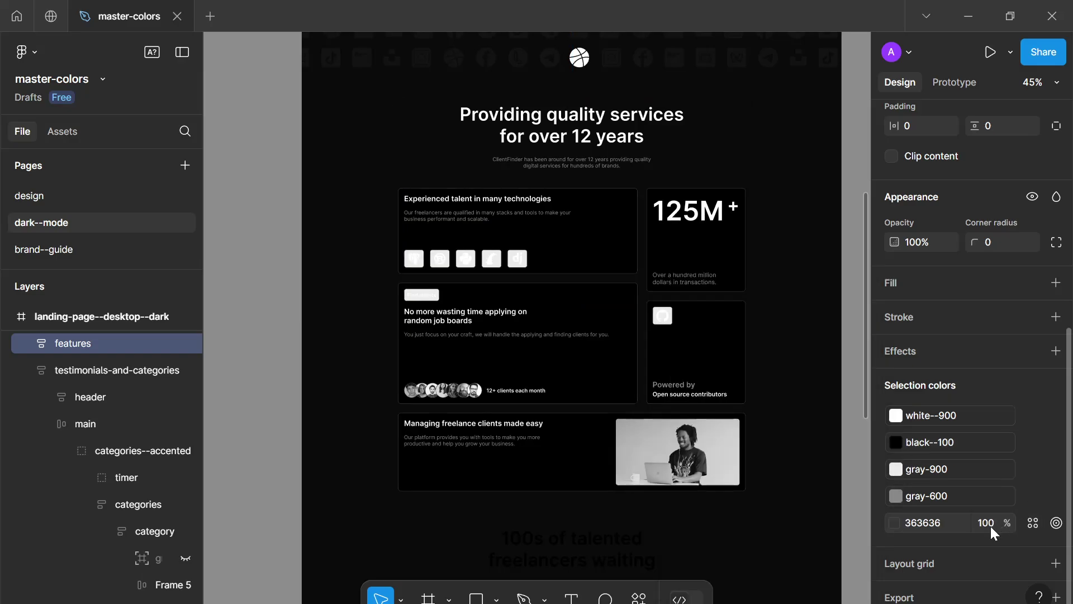
# Step: Detach the features section's gray-600 selection colour from its style and set it to AFAFAF
pyautogui.click(1033, 496)
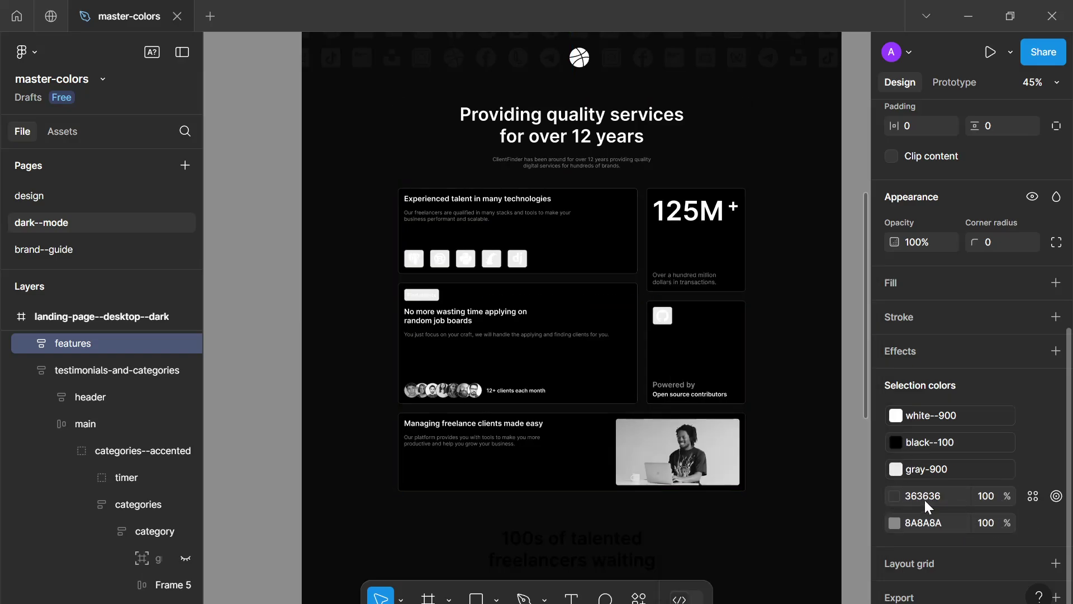
pyautogui.click(926, 523)
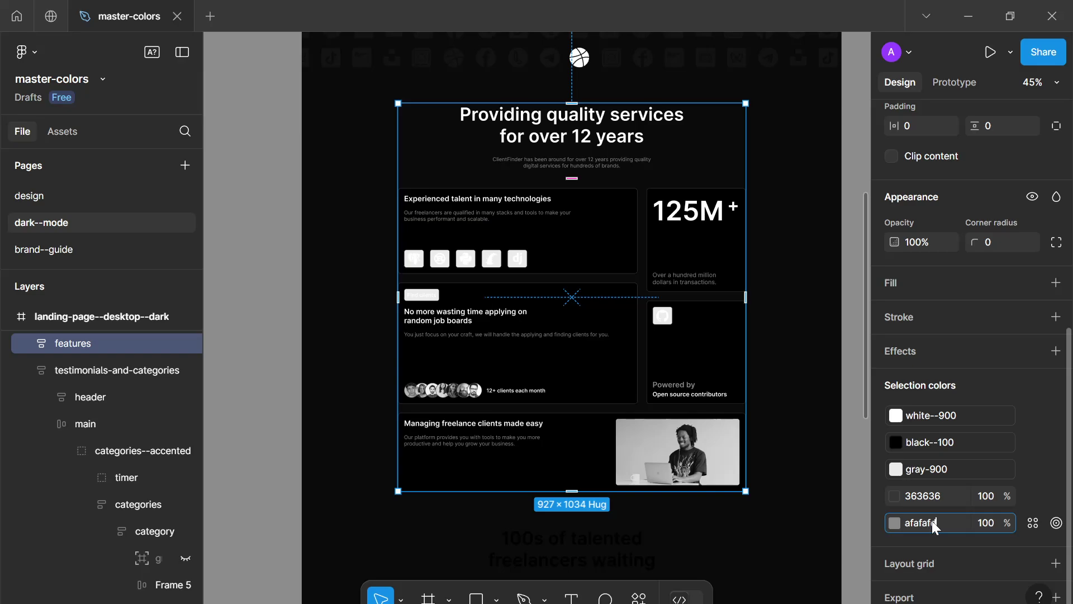
pyautogui.press('Return')
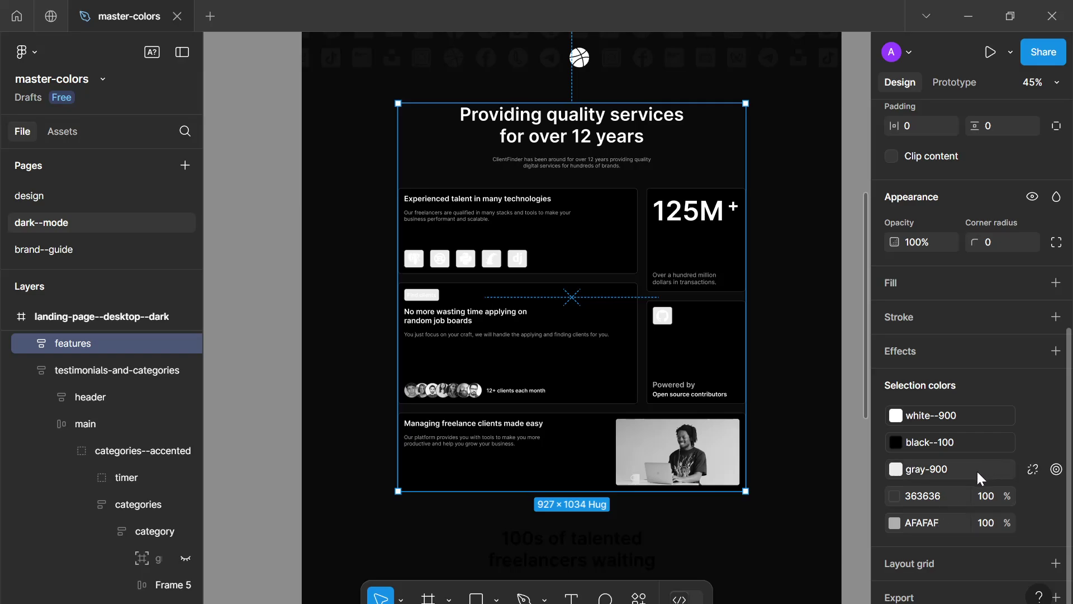
# Step: Detach the features section's gray-900 selection colour from its style and darken it to 151515
pyautogui.click(1033, 469)
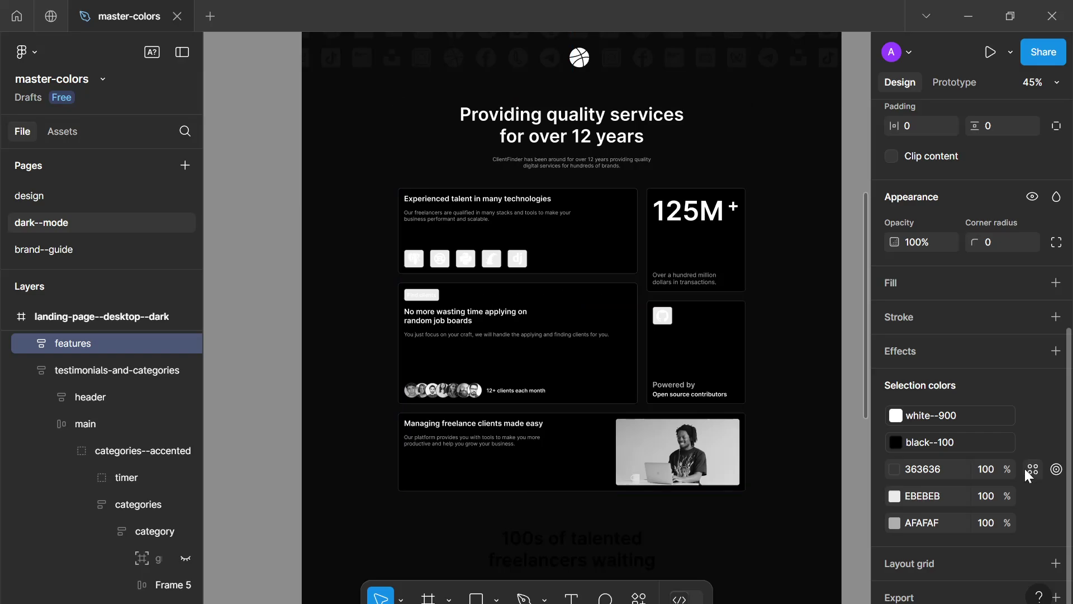
pyautogui.click(895, 417)
pyautogui.click(895, 418)
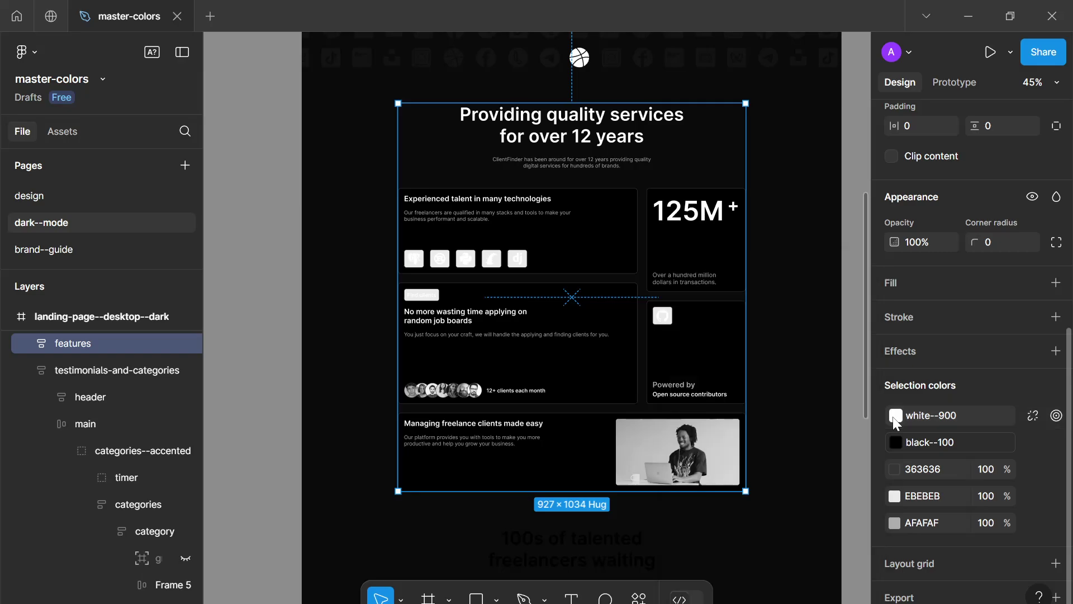
pyautogui.click(894, 496)
pyautogui.moveTo(721, 346); pyautogui.dragTo(637, 394)
# Step: Select all five bento-grid cards, detach their black--100 fill and set it to 0A0A0A by sampling the page background
pyautogui.click(575, 235)
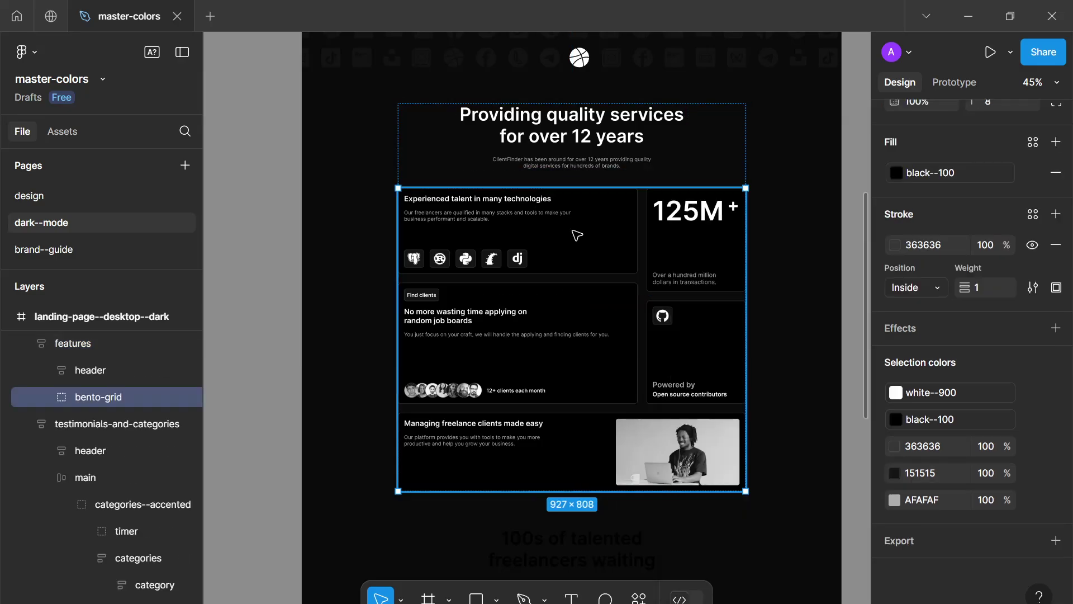
pyautogui.click(637, 247)
pyautogui.keyDown('shift'); pyautogui.click(687, 249); pyautogui.keyUp('shift')
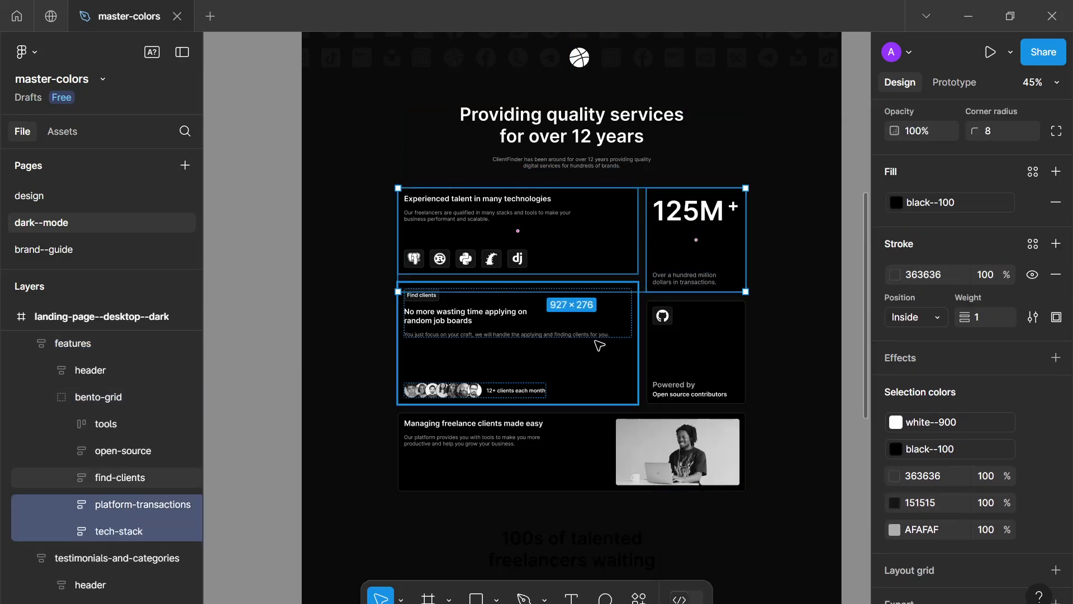
pyautogui.keyDown('shift'); pyautogui.click(598, 341); pyautogui.keyUp('shift')
pyautogui.keyDown('shift'); pyautogui.click(727, 386); pyautogui.keyUp('shift')
pyautogui.keyDown('shift'); pyautogui.click(573, 438); pyautogui.keyUp('shift')
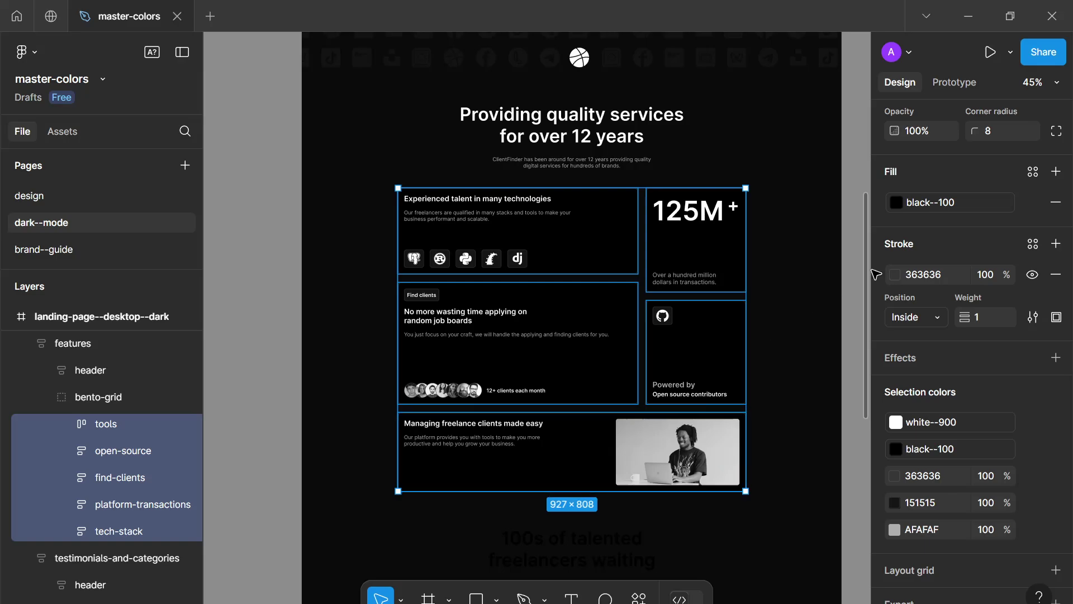
pyautogui.click(934, 200)
pyautogui.click(1031, 202)
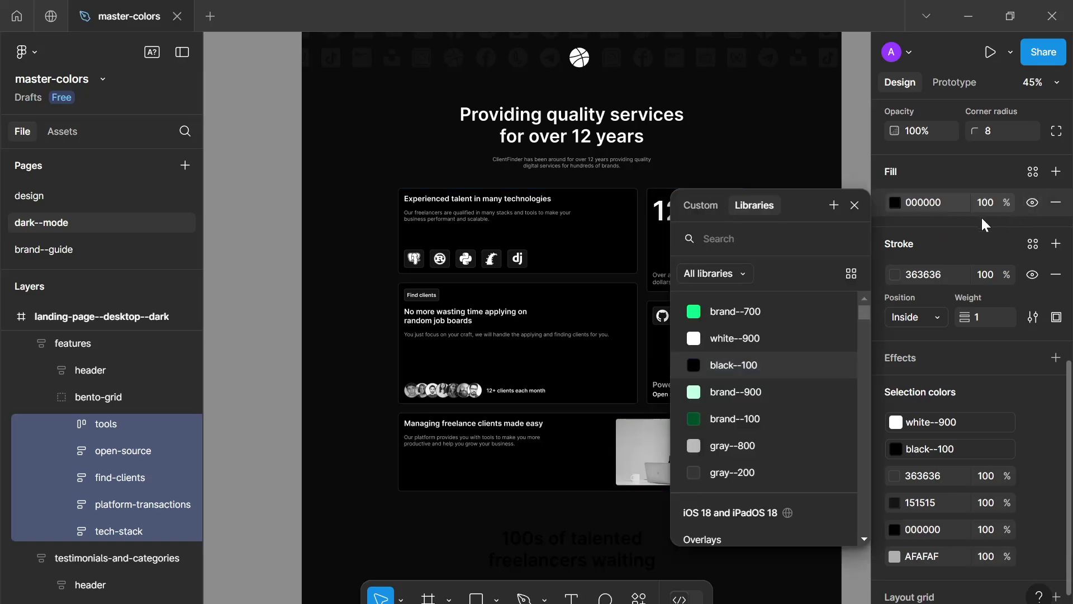
pyautogui.click(895, 201)
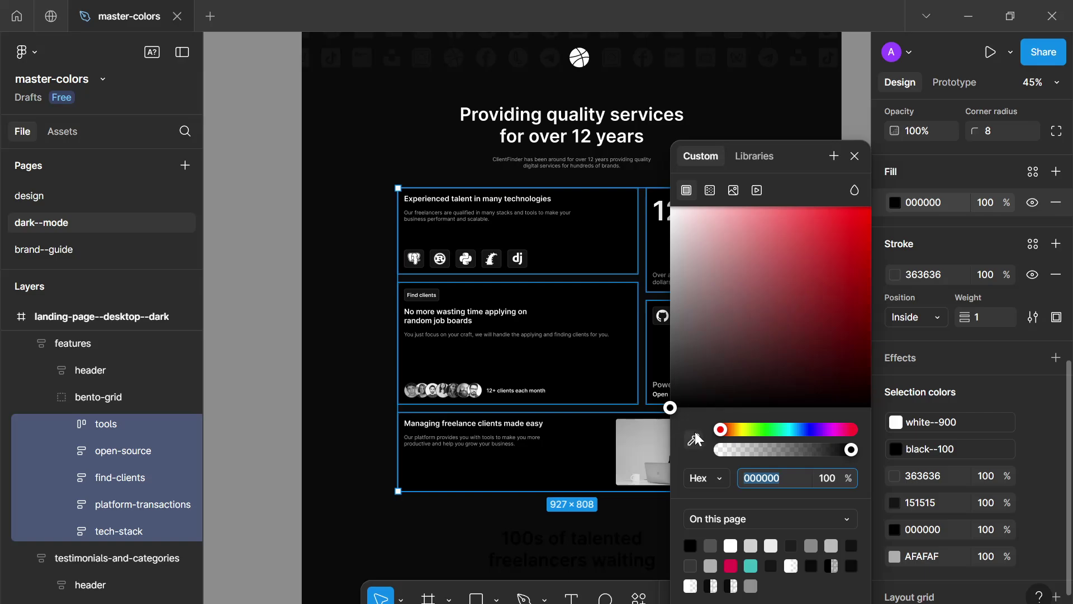
pyautogui.click(694, 439)
pyautogui.click(358, 289)
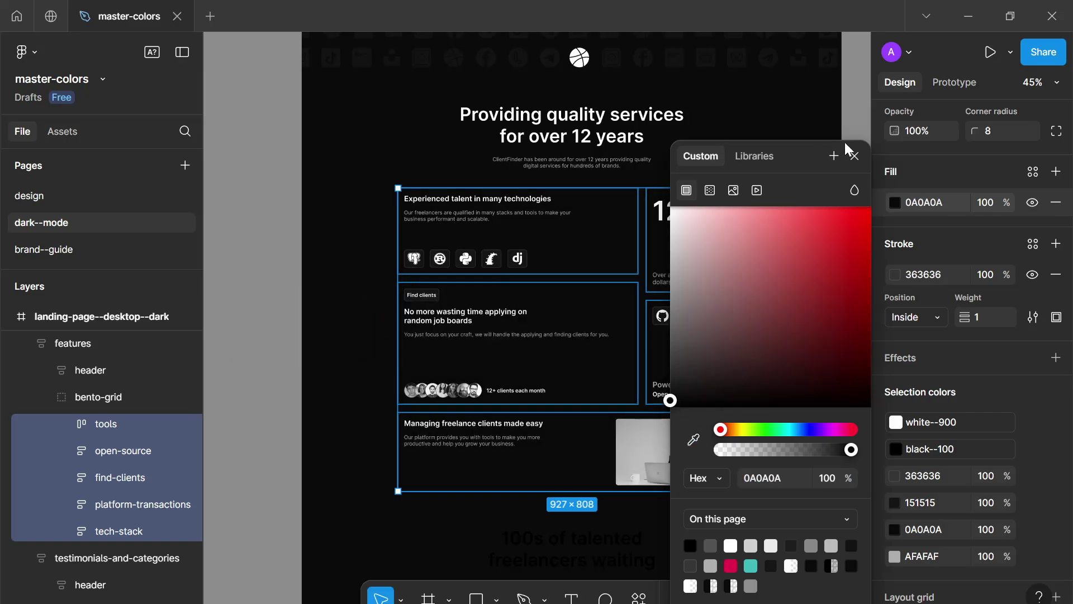
pyautogui.click(239, 371)
# Step: Compare the dark landing page with the light version, examining the features, testimonials-and-categories and footer sections
pyautogui.scroll(-2, 834, 472)
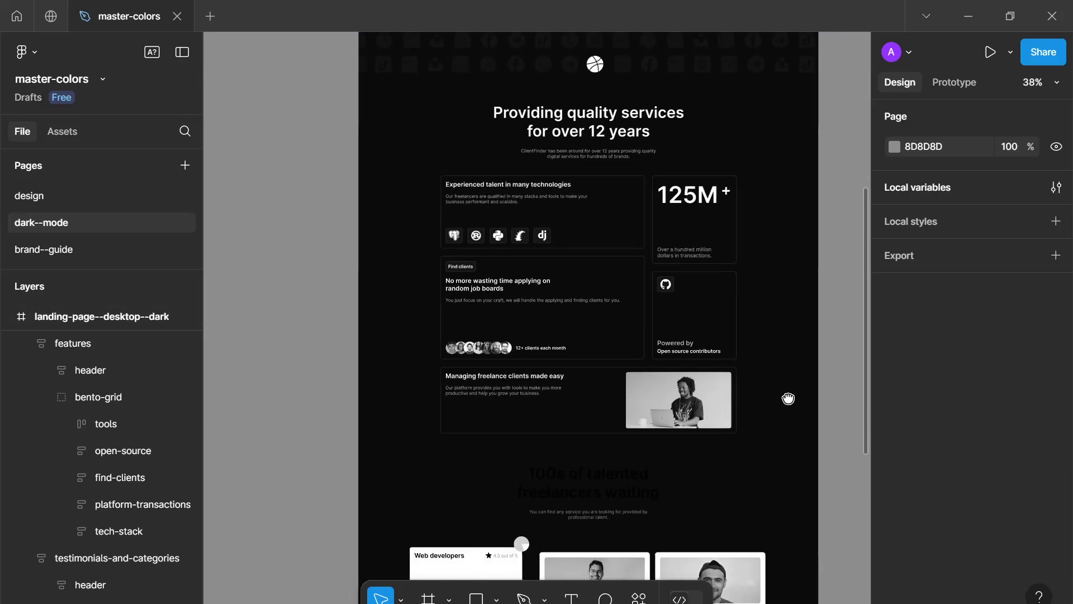
pyautogui.scroll(-4, 788, 398)
pyautogui.hscroll(-3, 614, 345)
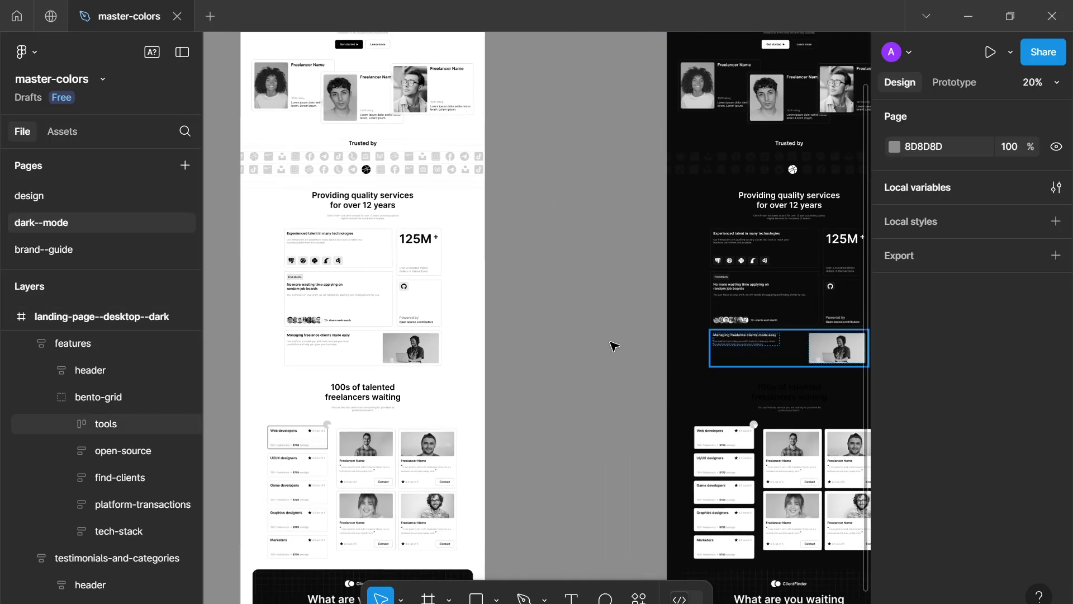
pyautogui.hscroll(5, 627, 321)
pyautogui.scroll(1, 647, 338)
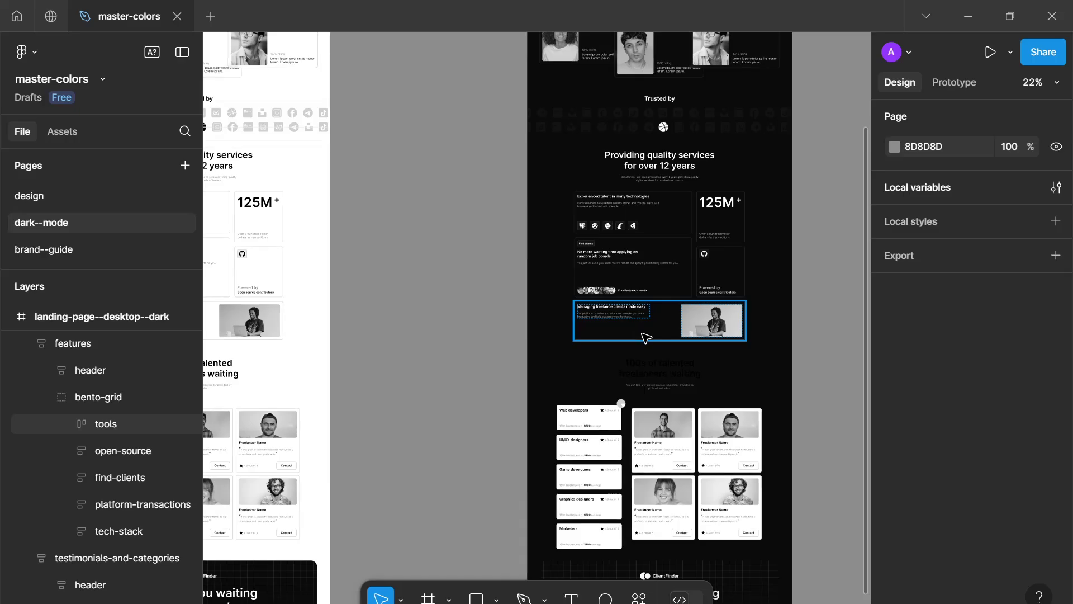
pyautogui.scroll(2, 647, 338)
pyautogui.scroll(-4, 647, 337)
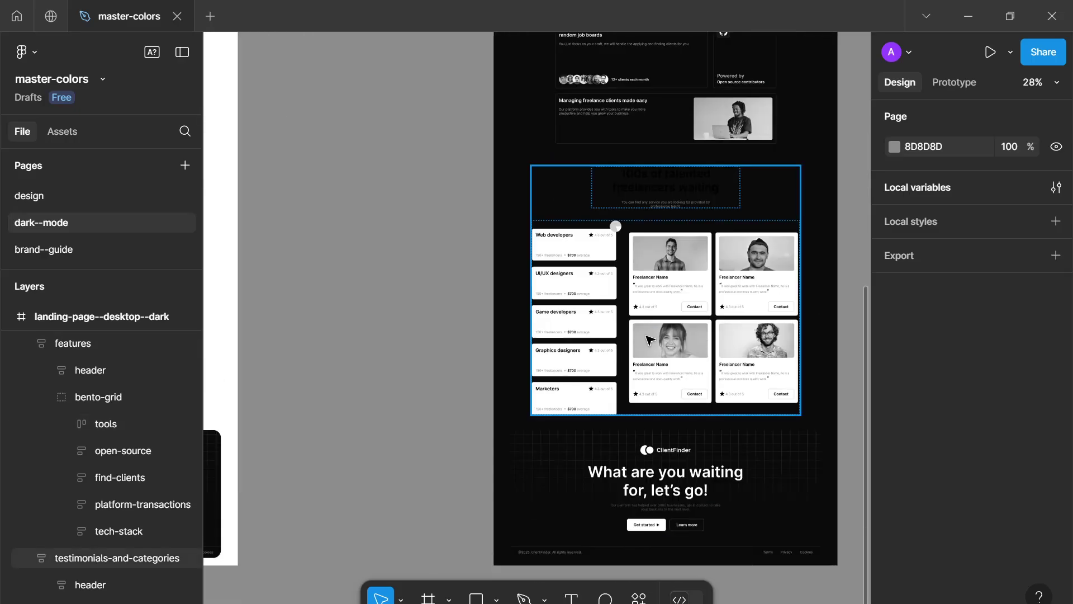
pyautogui.scroll(-3, 609, 348)
pyautogui.scroll(3, 609, 348)
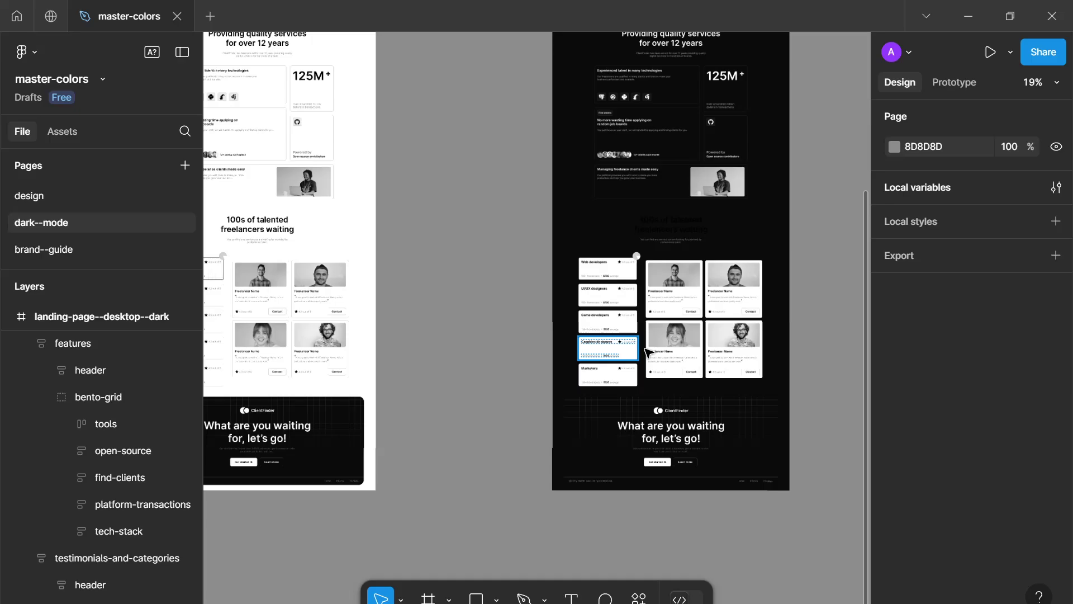
# Step: Select the testimonials-and-categories section and swap its black--100 selection colour to white--900 and its white--100 to black--100
pyautogui.click(643, 292)
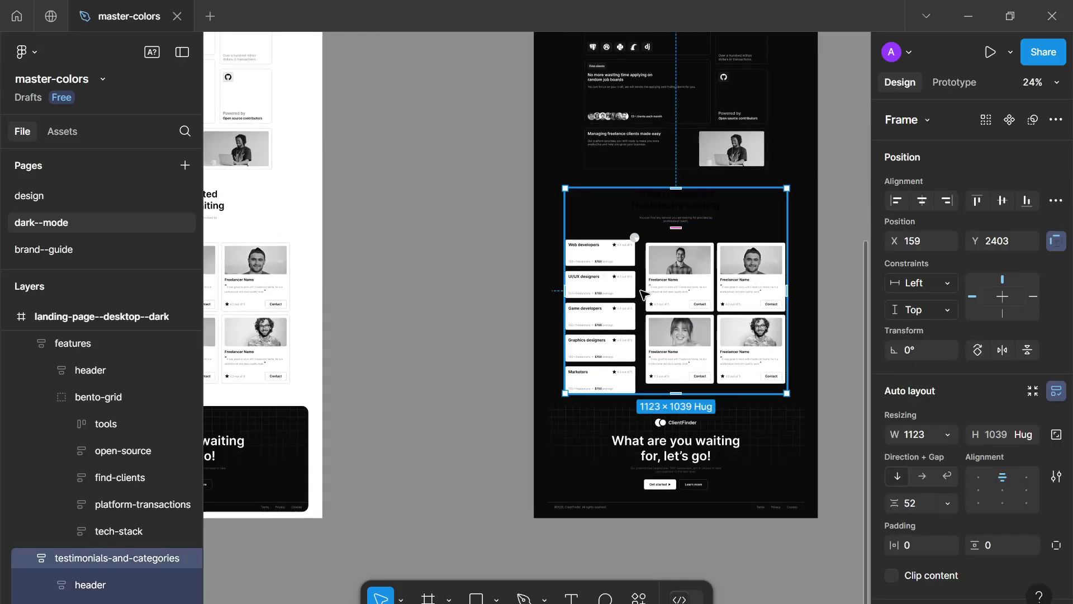
pyautogui.scroll(2, 631, 307)
pyautogui.scroll(-4, 537, 332)
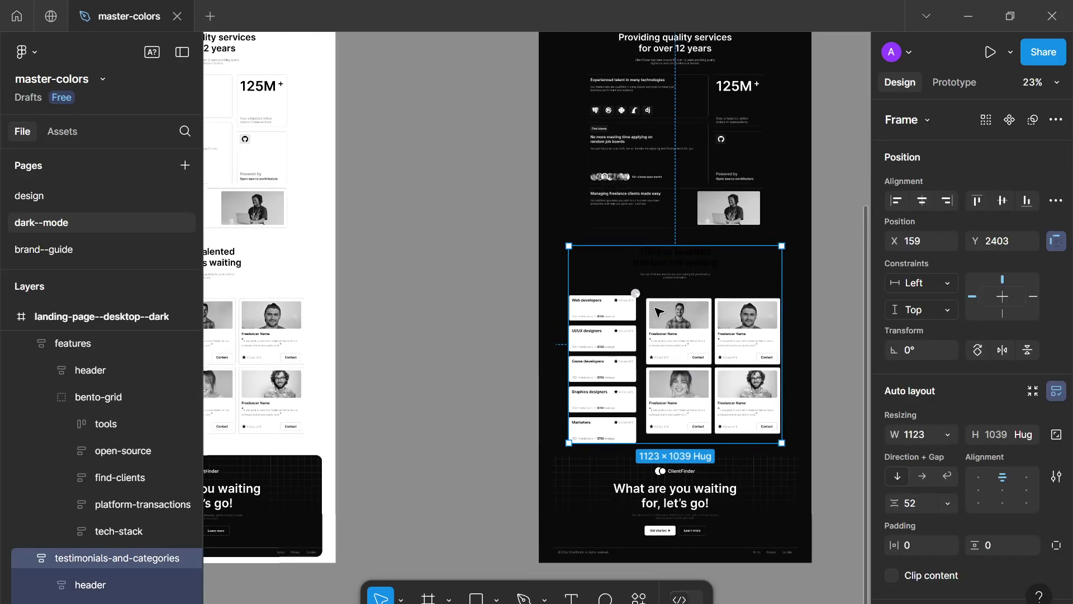
pyautogui.moveTo(537, 332); pyautogui.dragTo(563, 326)
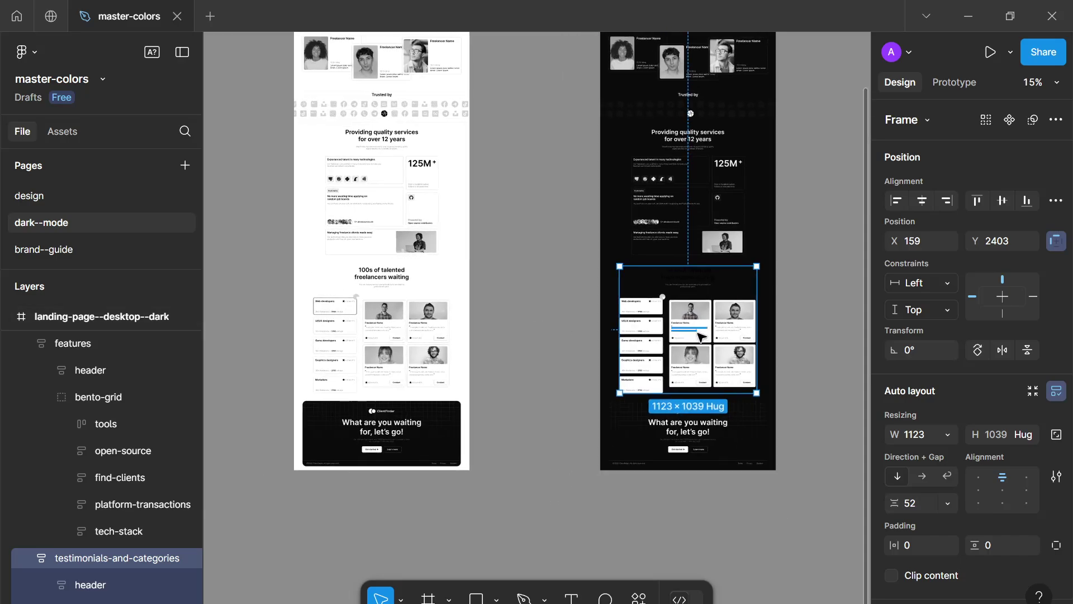
pyautogui.scroll(5, 699, 336)
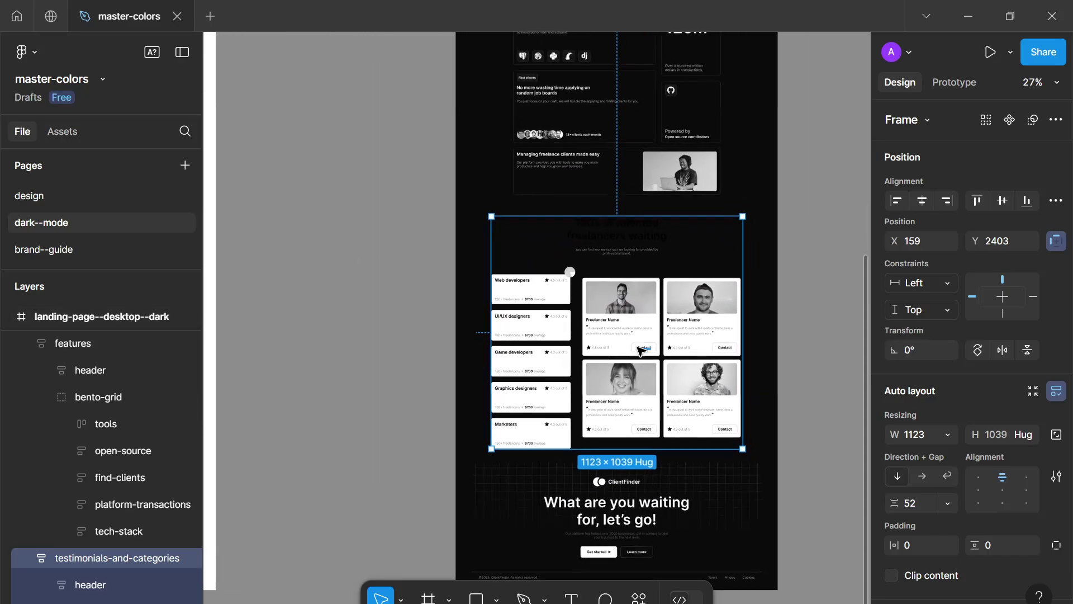
pyautogui.scroll(3, 640, 350)
pyautogui.scroll(-2, 1025, 390)
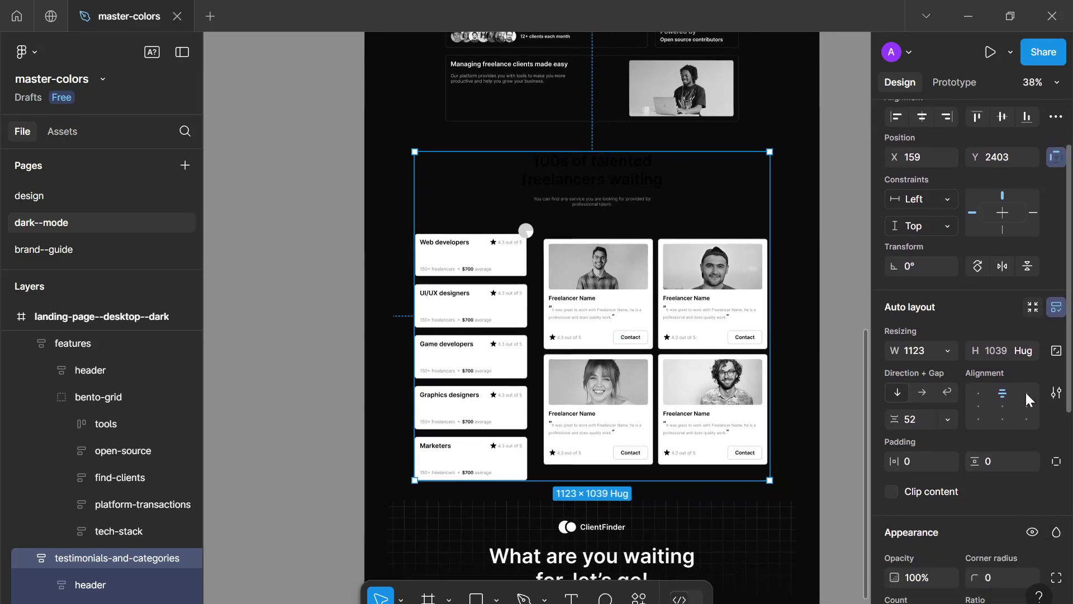
pyautogui.scroll(-6, 1024, 391)
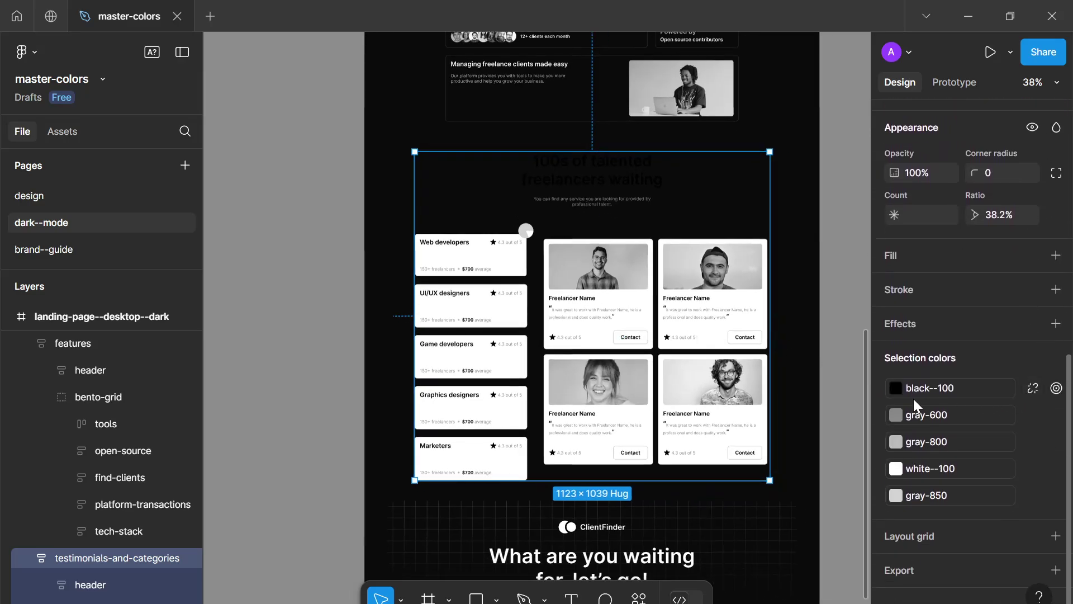
pyautogui.moveTo(914, 387)
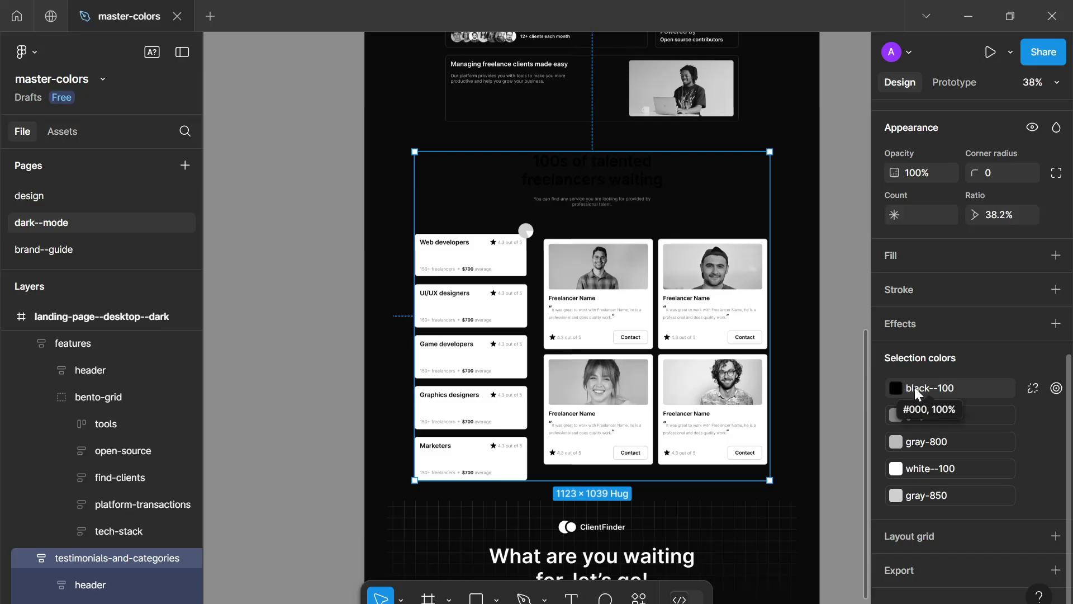
pyautogui.click(915, 386)
pyautogui.click(792, 445)
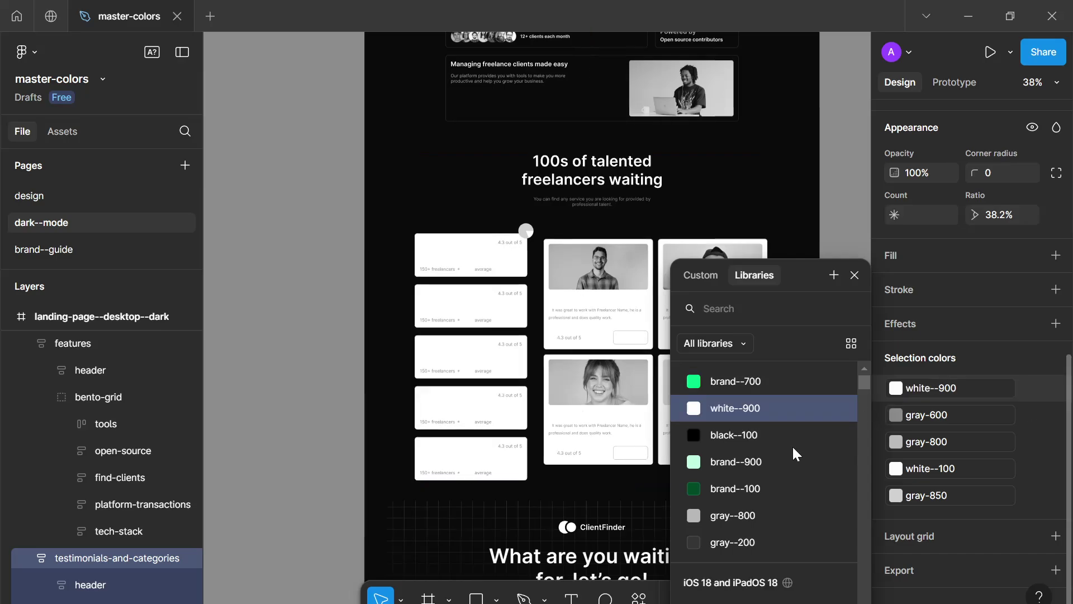
pyautogui.click(951, 466)
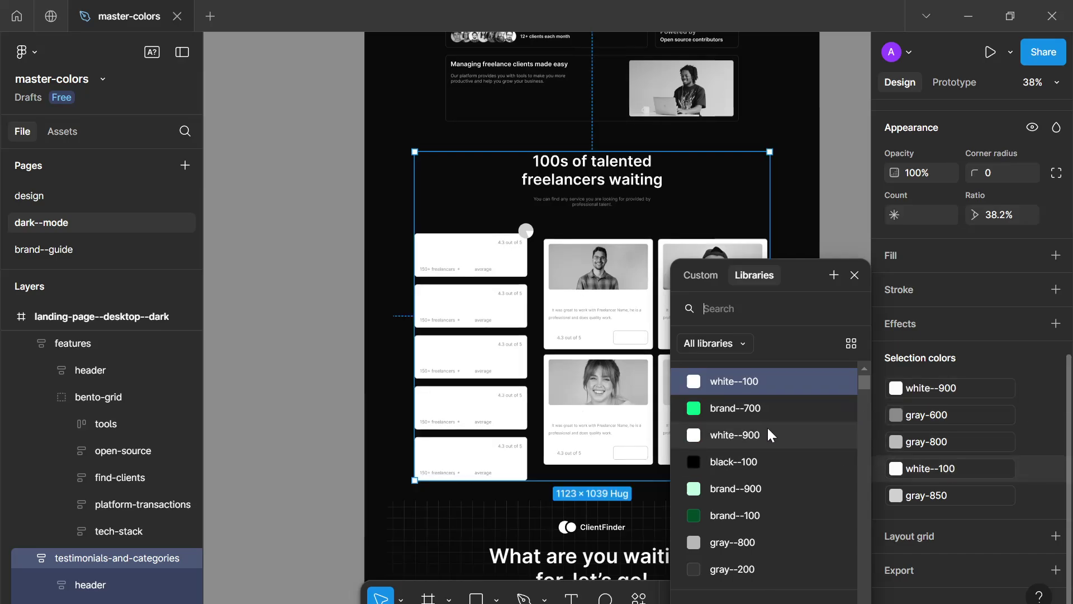
pyautogui.click(709, 461)
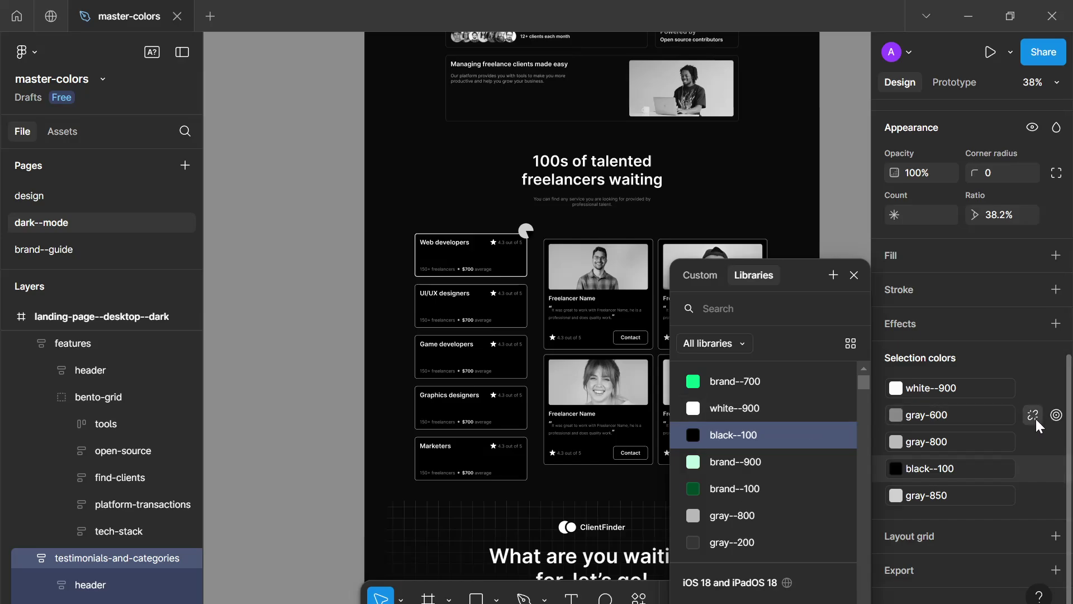
# Step: Detach the testimonials-and-categories section's gray-600 selection colour from its style and set it to AFAFAF
pyautogui.click(1035, 419)
pyautogui.click(927, 418)
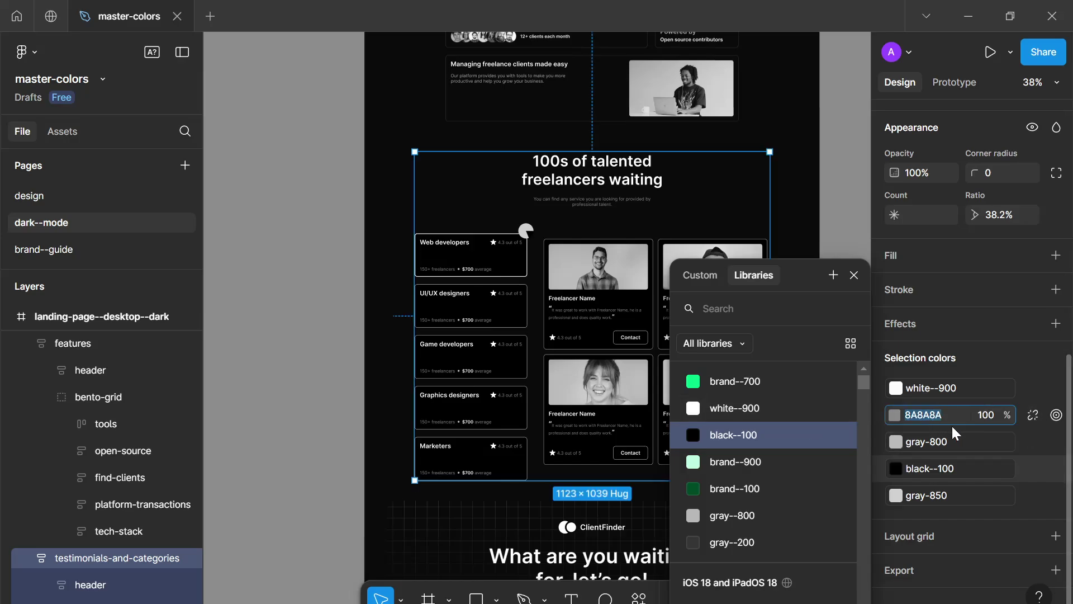
pyautogui.write('afa')
pyautogui.press('BackSpace')
pyautogui.press('BackSpace')
pyautogui.press('BackSpace')
pyautogui.write('afafaf')
pyautogui.press('Return')
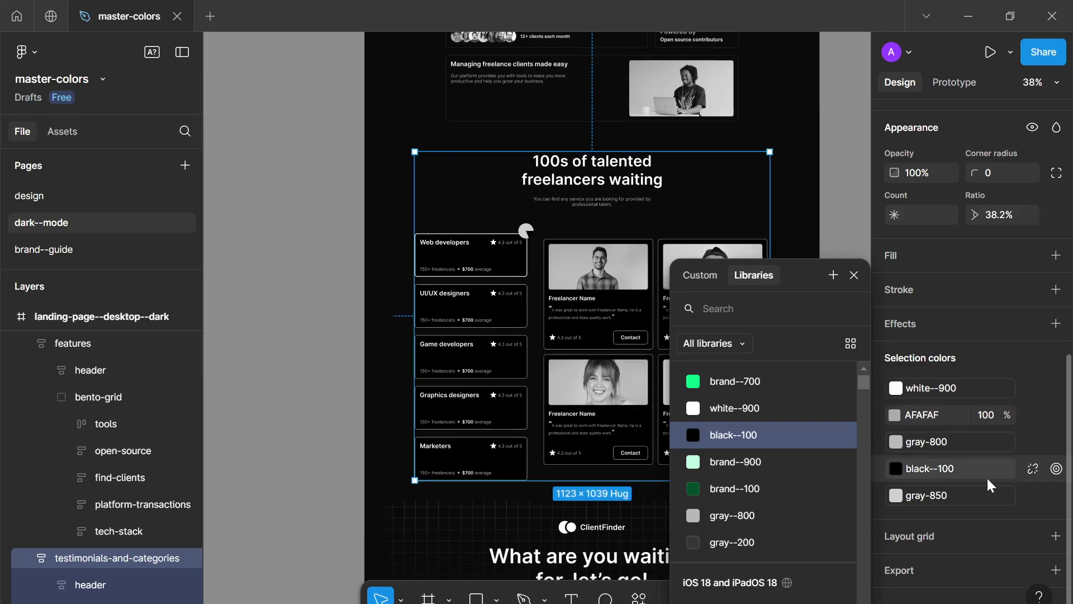
# Step: Detach the section's gray-800 selection colour and set it to AFAFAF, with the former gray-600 colour set to 363636
pyautogui.click(1032, 441)
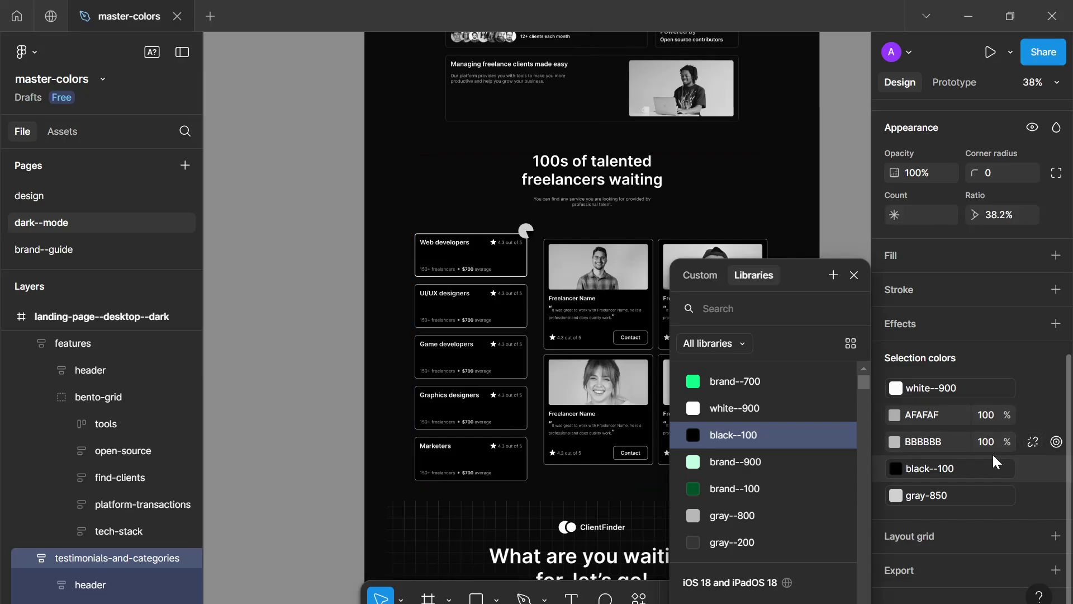
pyautogui.click(923, 415)
pyautogui.write('363')
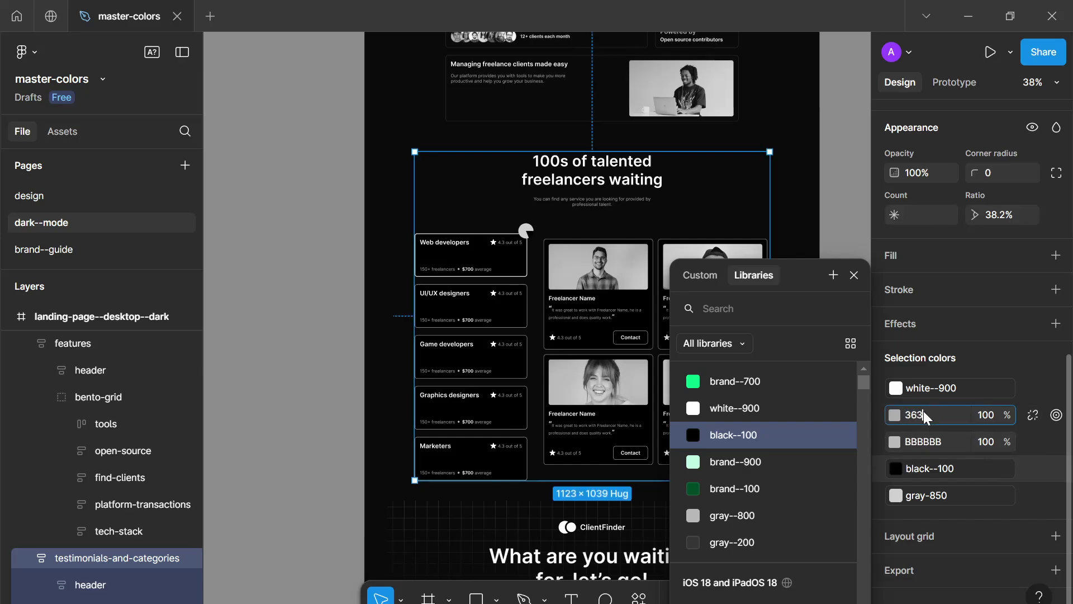
pyautogui.write('636')
pyautogui.click(915, 441)
pyautogui.write('a')
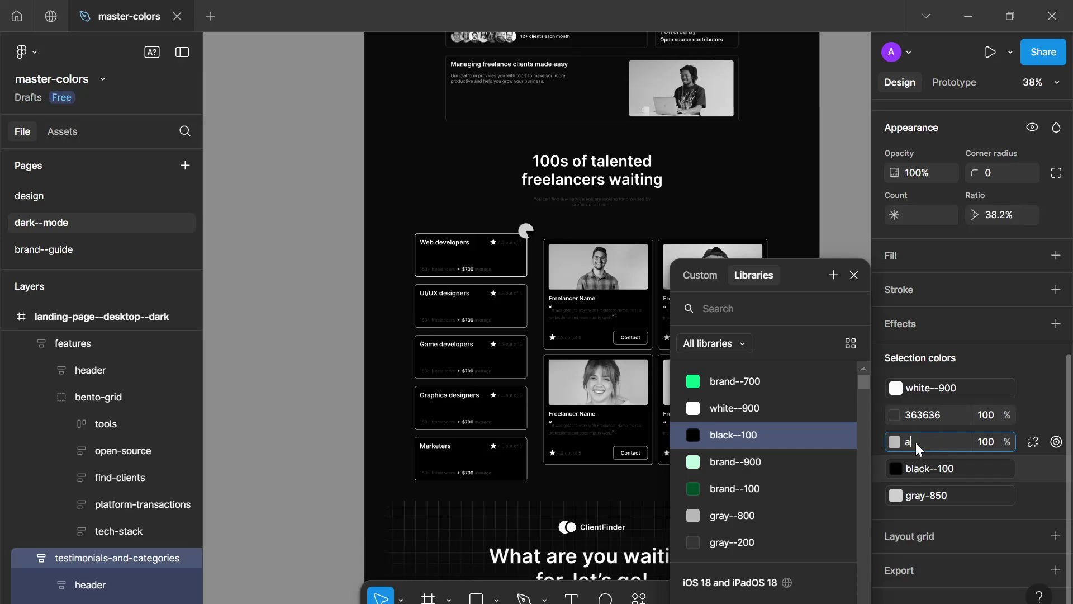
pyautogui.write('fafaf')
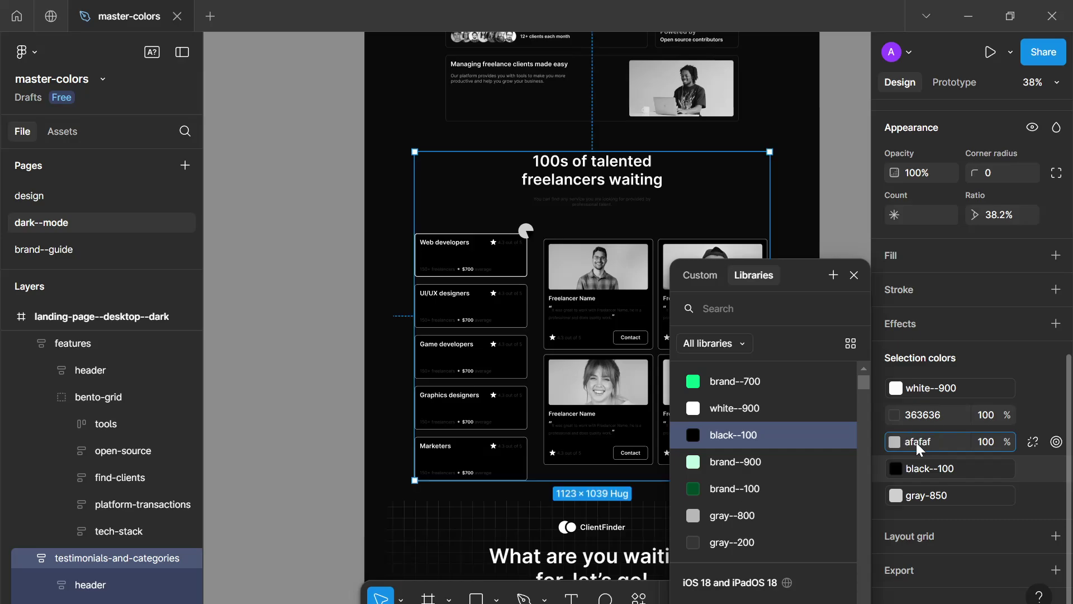
pyautogui.press('Return')
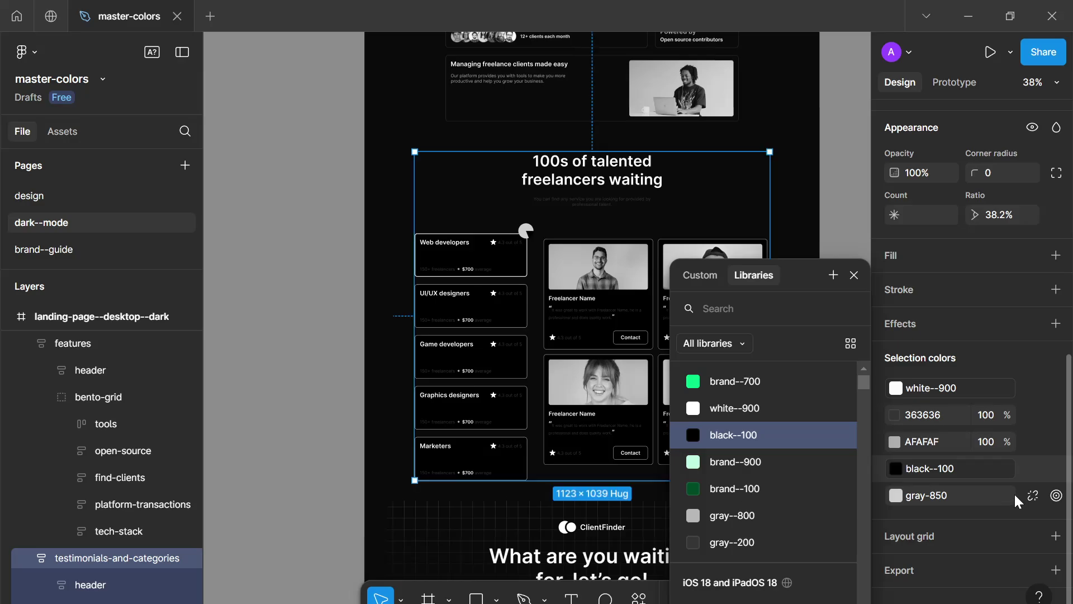
# Step: Set the section's former gray-600 selection colour to AFAFAF and the former gray-800 colour to 363636
pyautogui.click(921, 415)
pyautogui.write('afafaf')
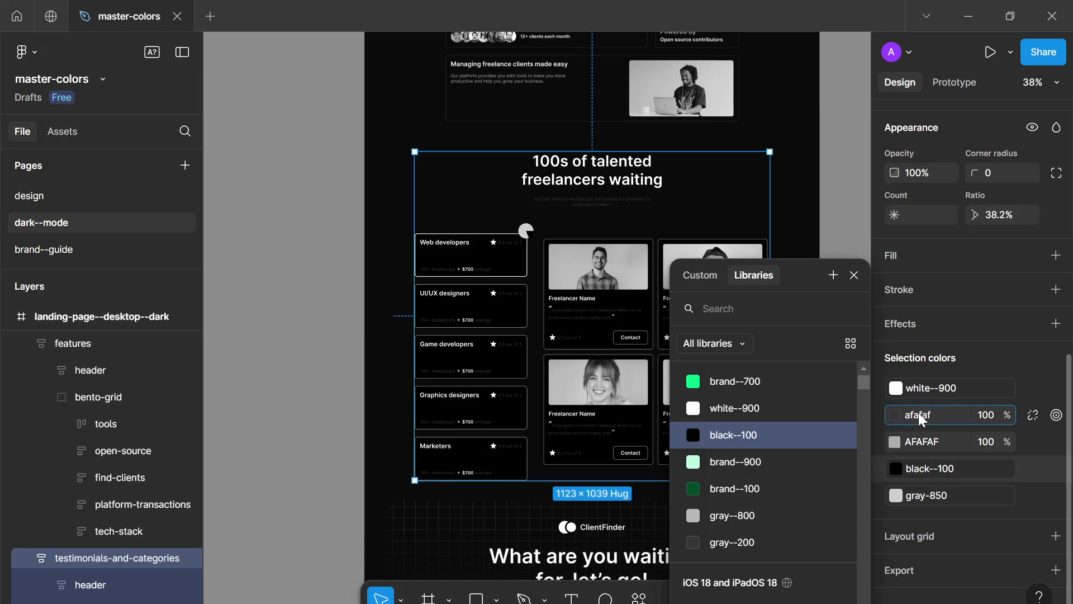
pyautogui.press('Return')
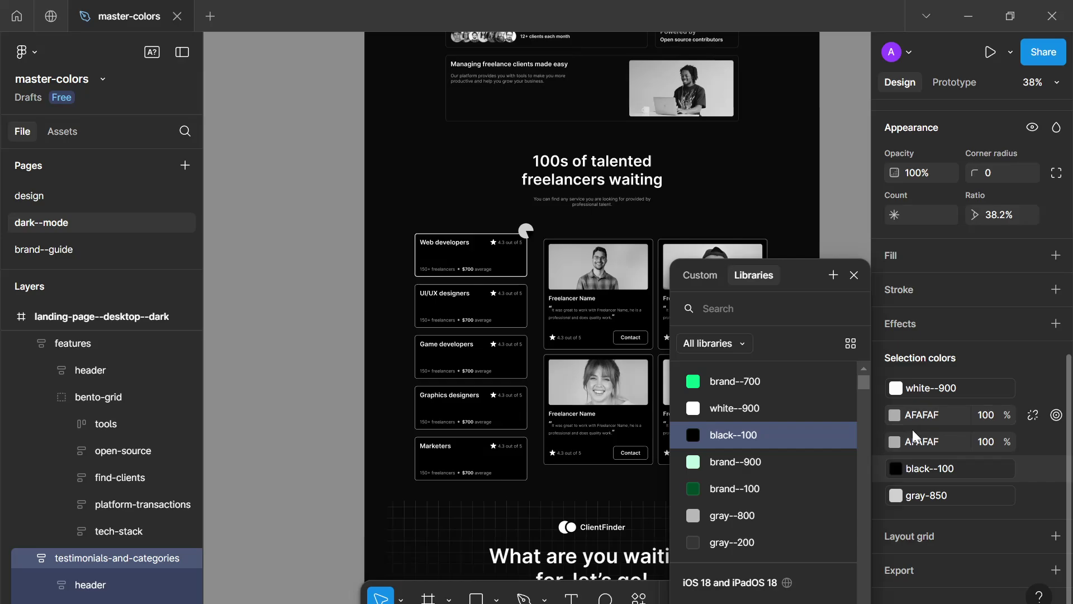
pyautogui.click(928, 447)
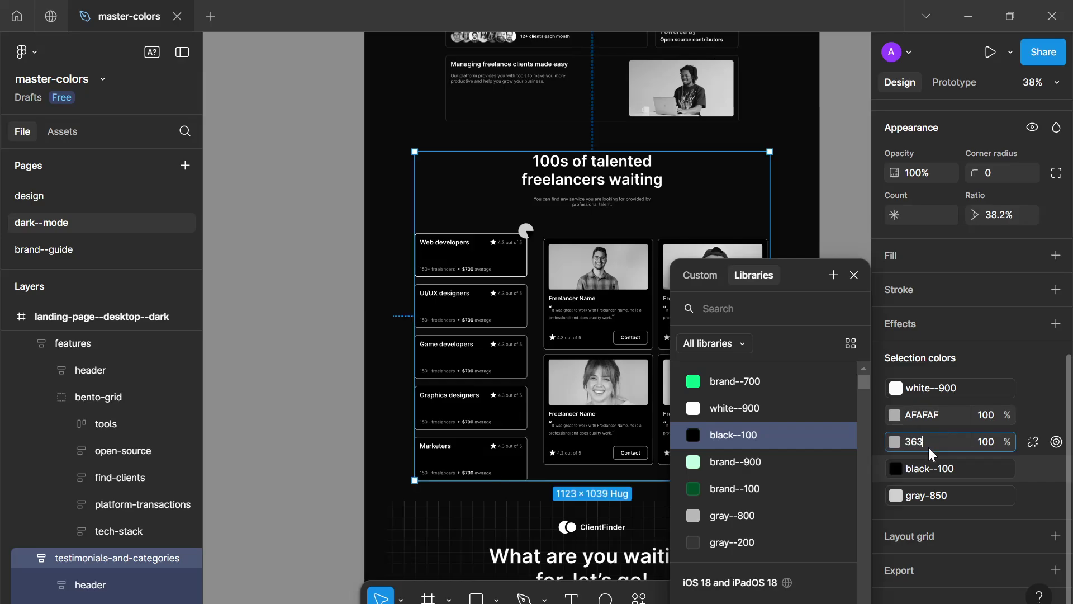
pyautogui.write('363636')
pyautogui.press('Return')
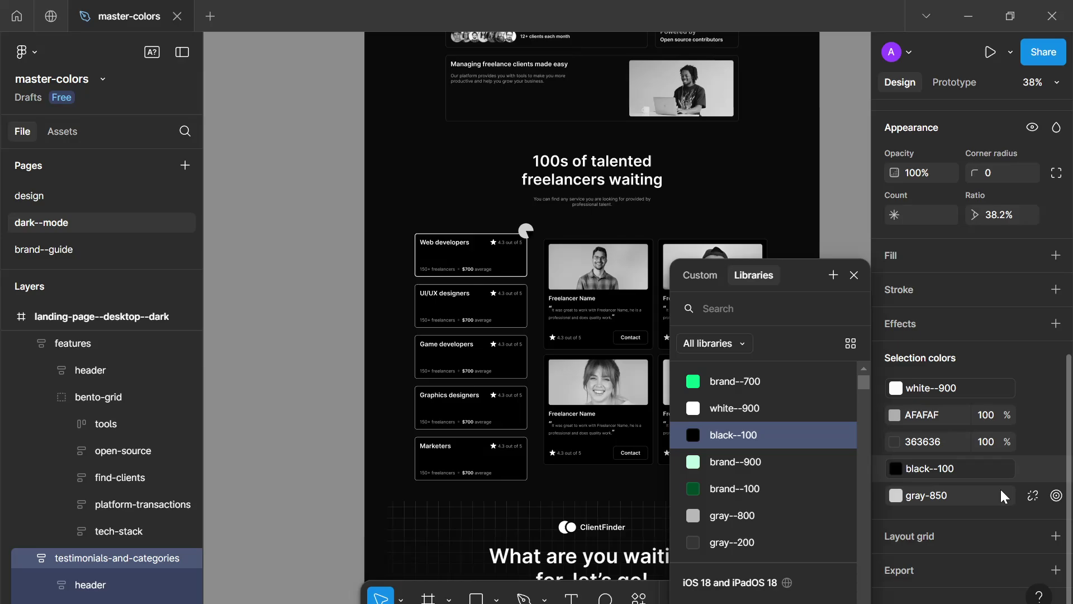
# Step: Detach the section's gray-850 selection colour from its style and set it to 363636
pyautogui.click(1028, 495)
pyautogui.click(894, 496)
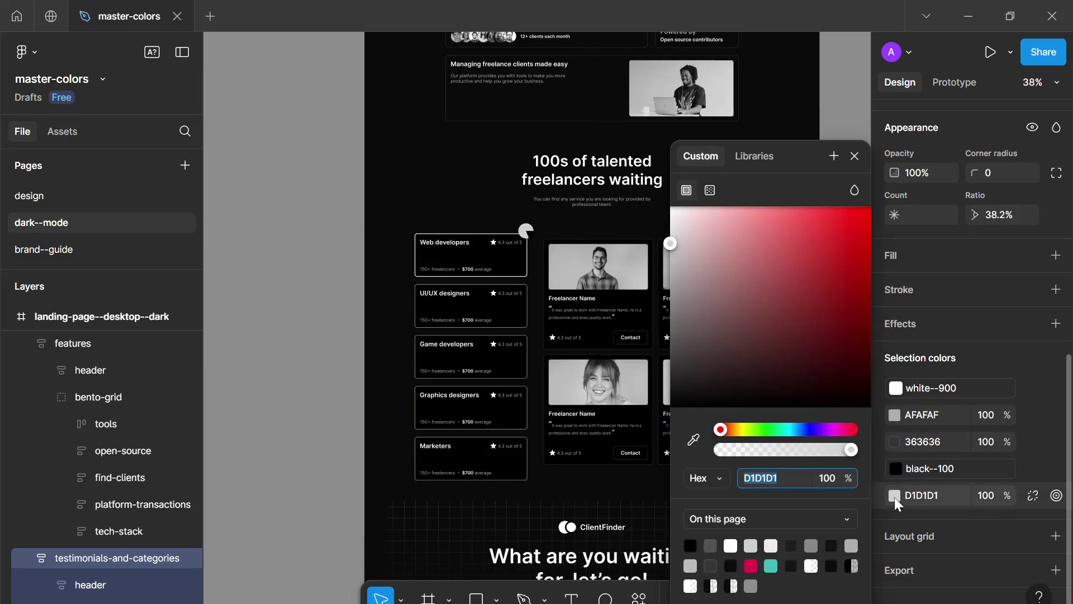
pyautogui.moveTo(691, 273); pyautogui.dragTo(625, 383)
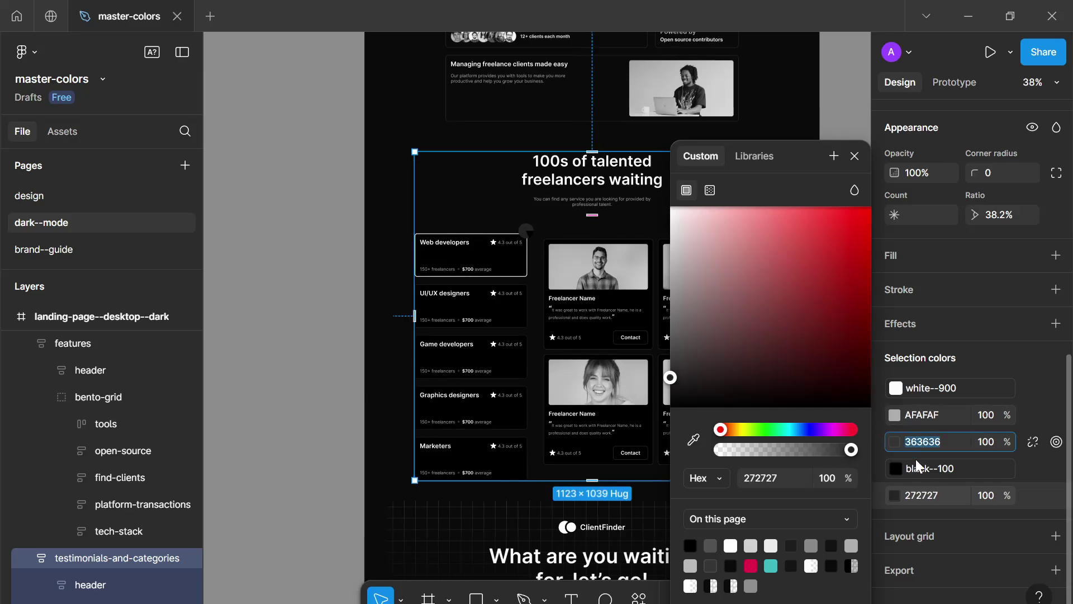
pyautogui.click(925, 495)
pyautogui.hotkey('ctrl', 'v')
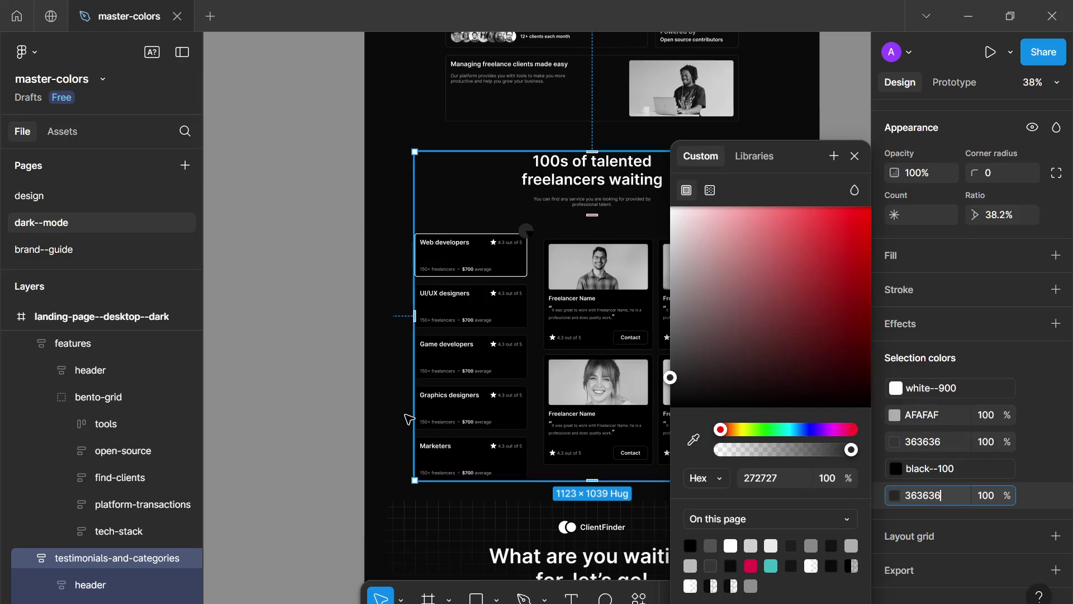
pyautogui.click(371, 395)
# Step: Select all five category cards, detach their black--100 fill and set it to 0A0A0A by sampling the page background
pyautogui.scroll(5, 453, 330)
pyautogui.moveTo(465, 346); pyautogui.dragTo(419, 309)
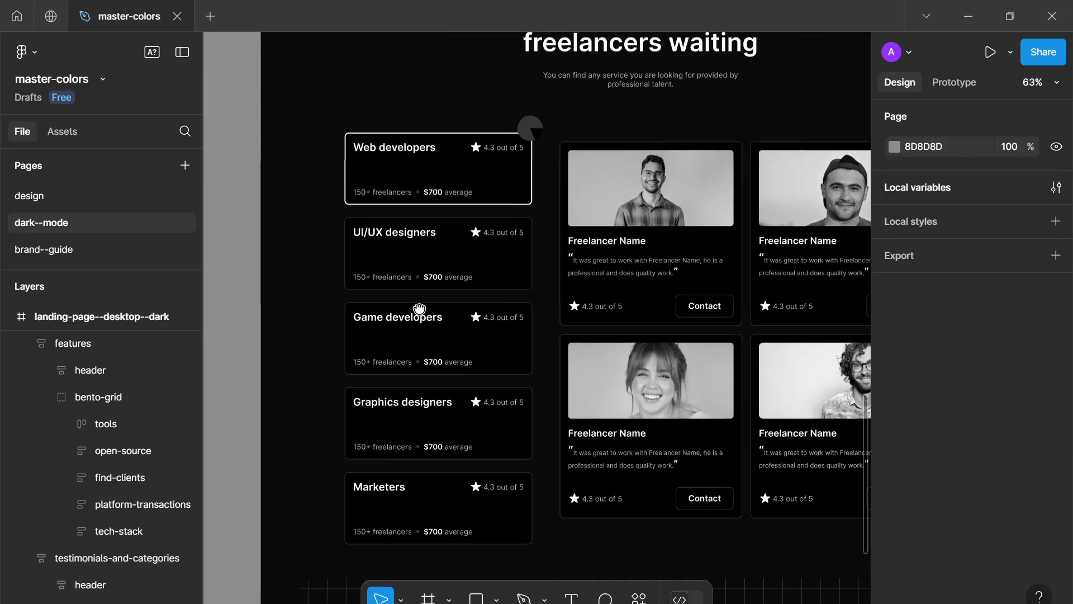
pyautogui.click(479, 157)
pyautogui.doubleClick(479, 157)
pyautogui.doubleClick(478, 158)
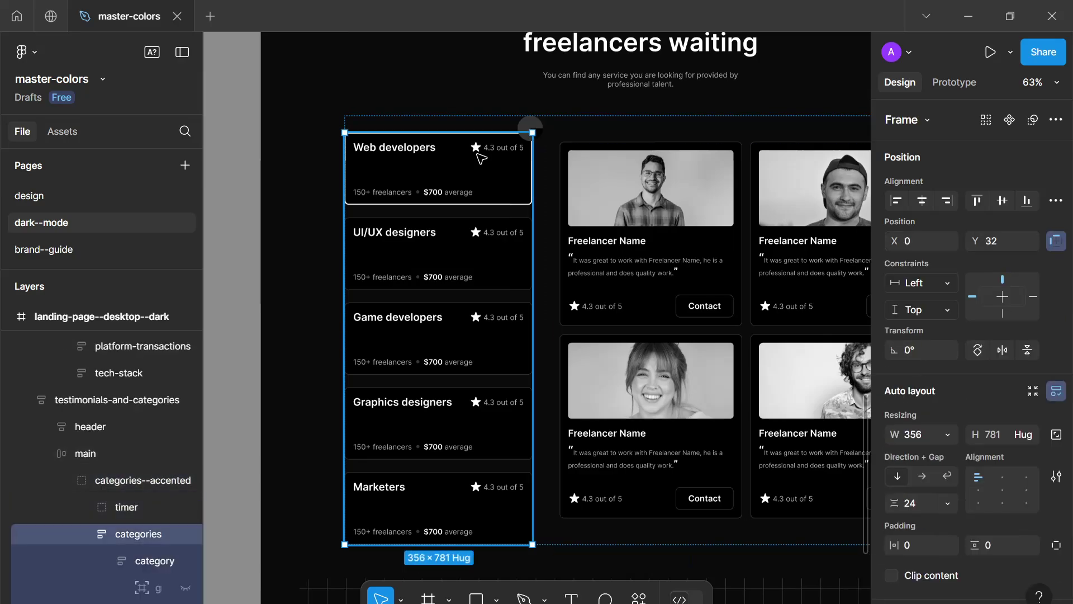
pyautogui.doubleClick(472, 164)
pyautogui.keyDown('shift'); pyautogui.click(475, 260); pyautogui.keyUp('shift')
pyautogui.keyDown('shift'); pyautogui.click(465, 336); pyautogui.keyUp('shift')
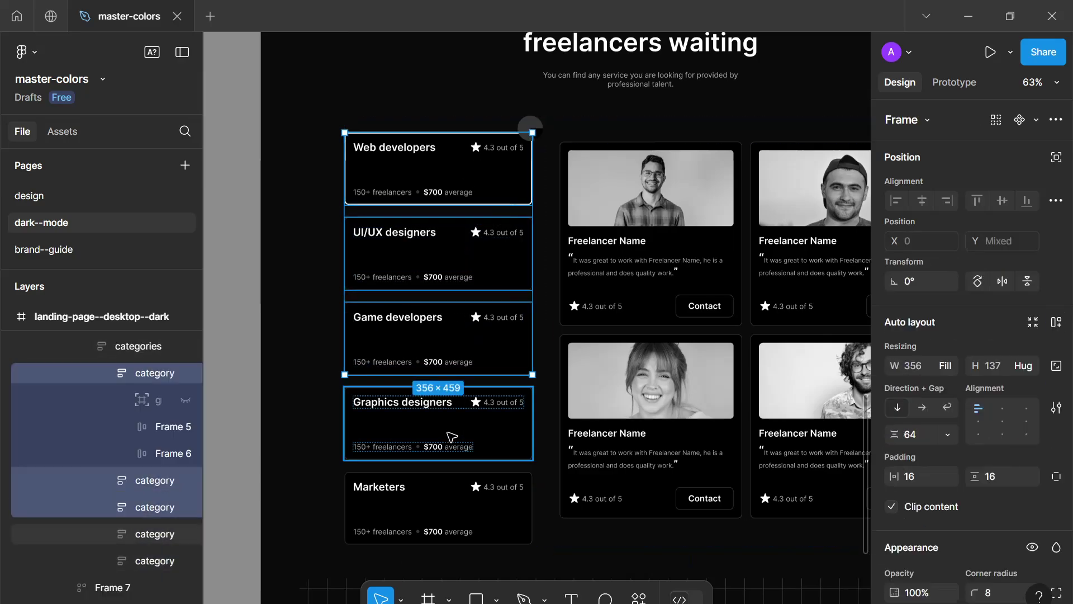
pyautogui.keyDown('shift'); pyautogui.click(480, 430); pyautogui.keyUp('shift')
pyautogui.keyDown('shift'); pyautogui.click(437, 508); pyautogui.keyUp('shift')
pyautogui.hscroll(3, 559, 374)
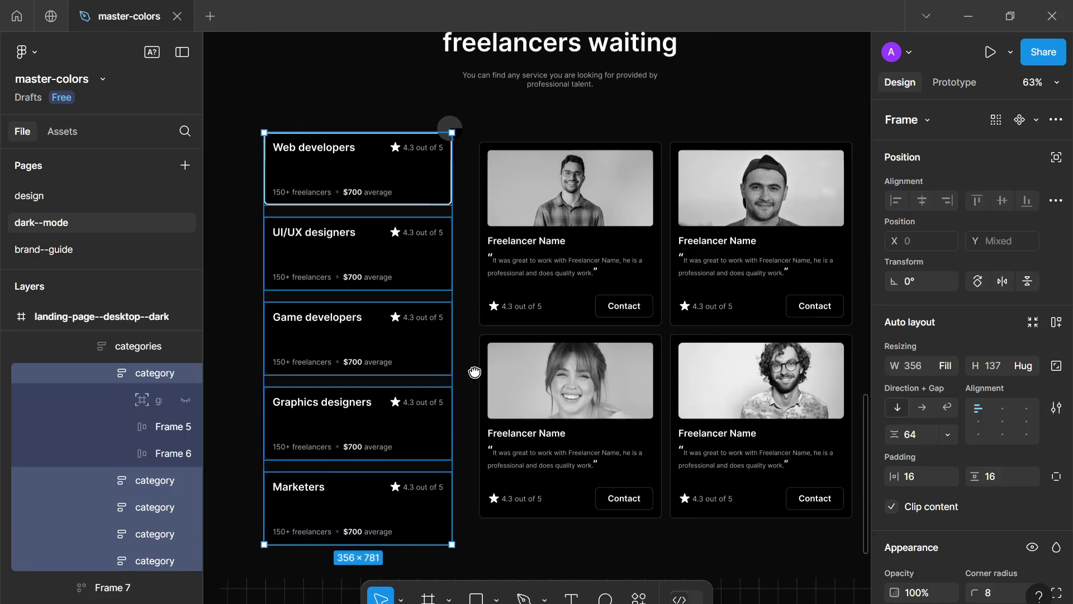
pyautogui.scroll(-5, 968, 466)
pyautogui.click(964, 457)
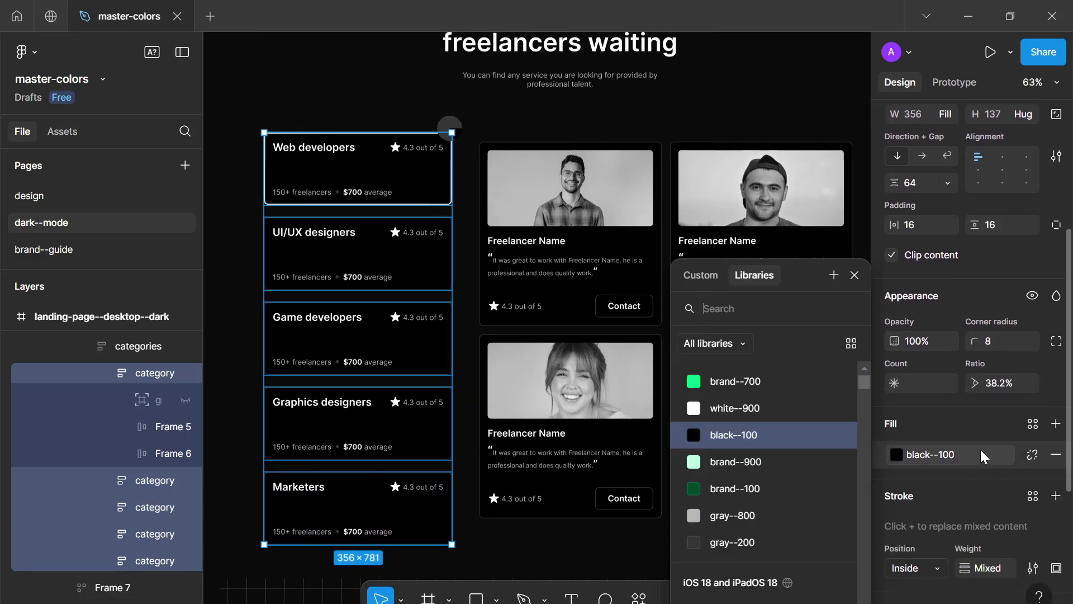
pyautogui.click(1033, 454)
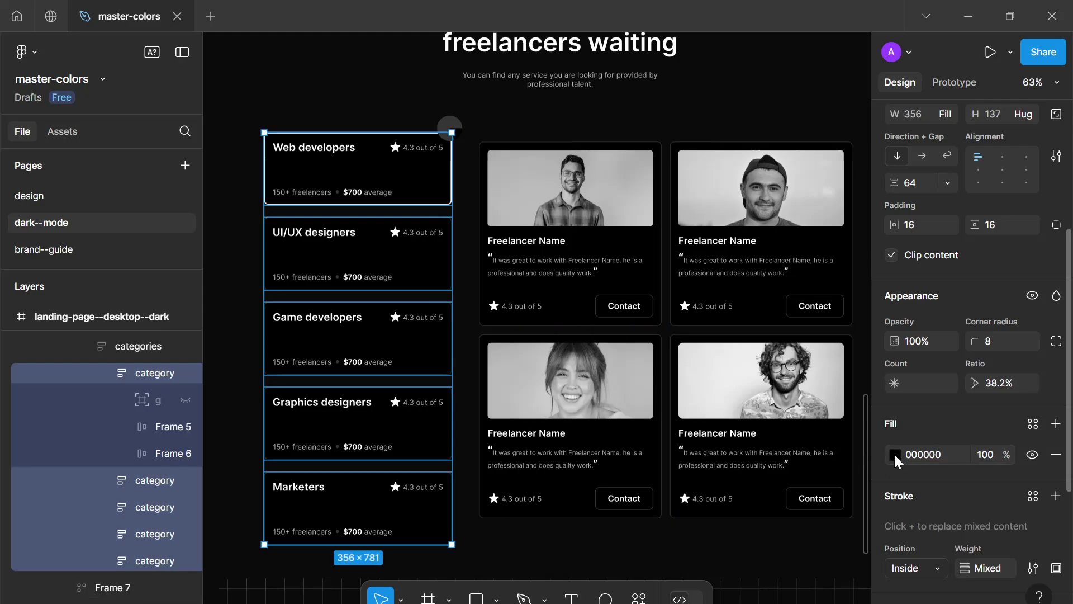
pyautogui.click(895, 454)
pyautogui.click(693, 439)
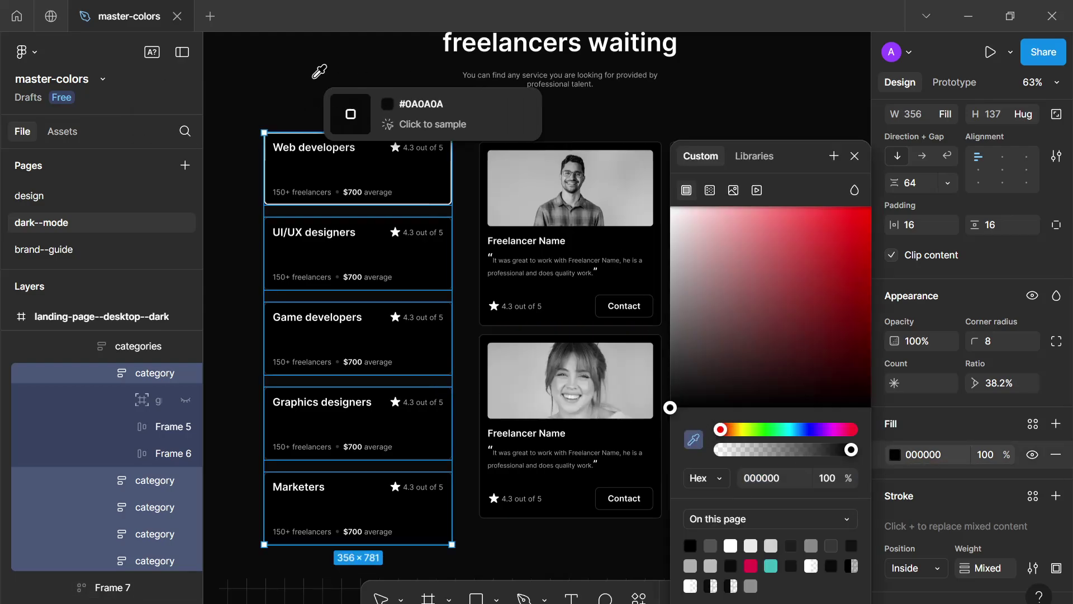
pyautogui.click(355, 69)
# Step: Select all four testimony cards, detach their black--100 fill and set it to 0A0A0A by sampling the page background
pyautogui.moveTo(486, 258); pyautogui.dragTo(415, 244)
pyautogui.hscroll(2, 414, 244)
pyautogui.click(486, 233)
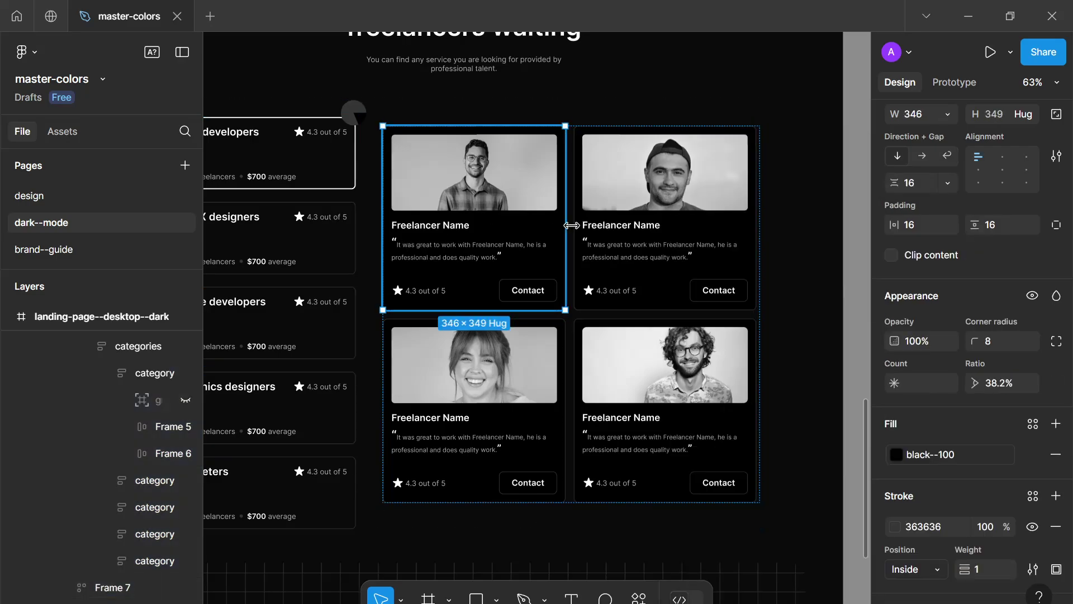
pyautogui.keyDown('shift'); pyautogui.click(615, 257); pyautogui.keyUp('shift')
pyautogui.keyDown('shift'); pyautogui.click(475, 391); pyautogui.keyUp('shift')
pyautogui.keyDown('shift'); pyautogui.click(629, 398); pyautogui.keyUp('shift')
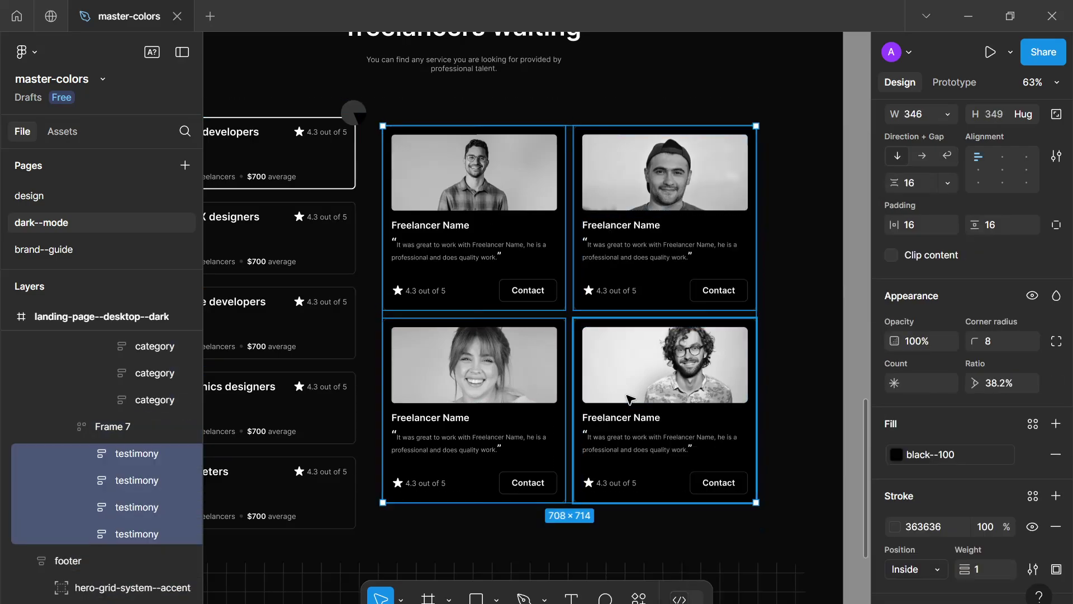
pyautogui.click(1026, 454)
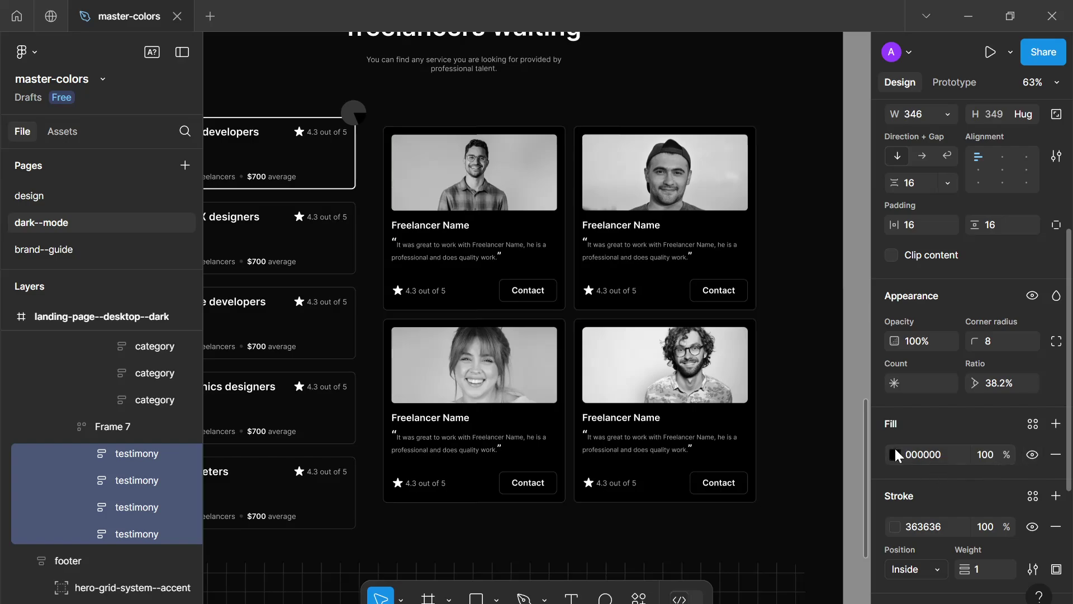
pyautogui.click(894, 454)
pyautogui.moveTo(755, 261); pyautogui.dragTo(672, 310)
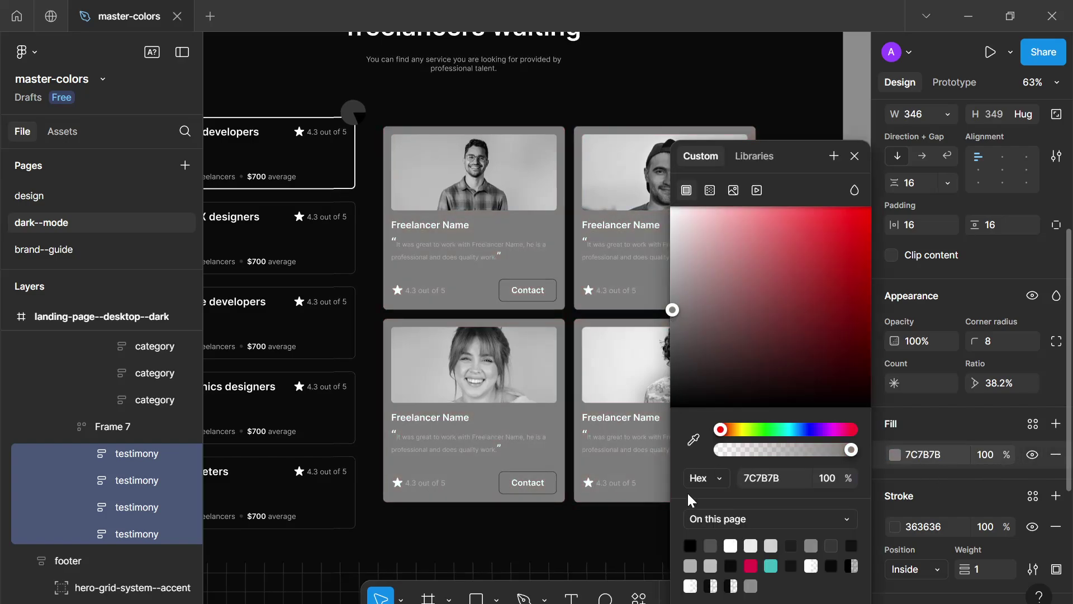
pyautogui.click(693, 440)
pyautogui.click(599, 481)
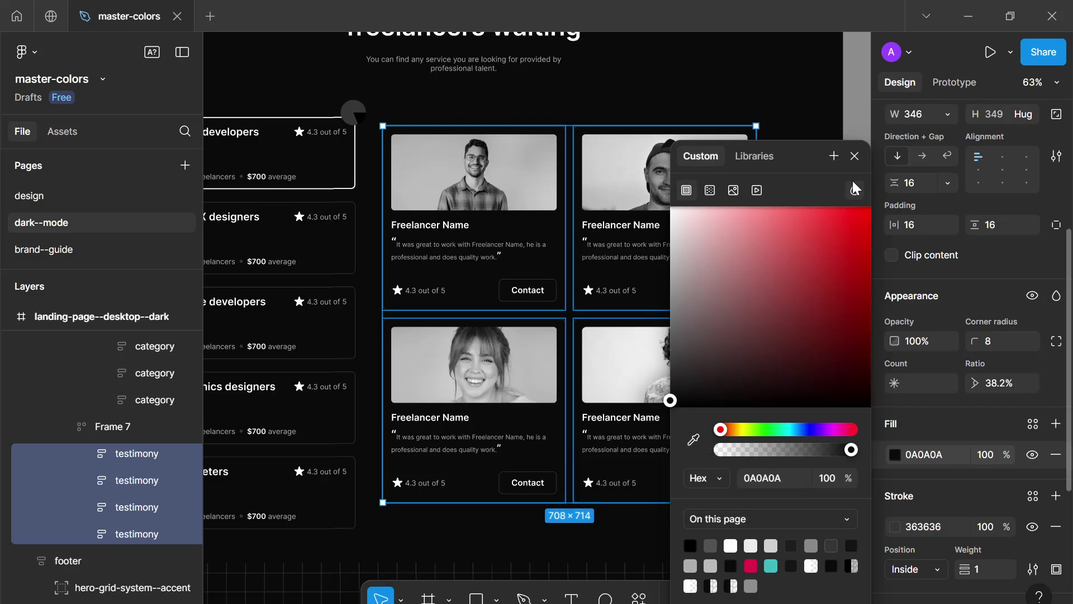
pyautogui.click(855, 156)
pyautogui.click(867, 220)
# Step: Examine the dark page's footer and its layout properties, comparing it with the footer of the light page
pyautogui.scroll(-5, 757, 232)
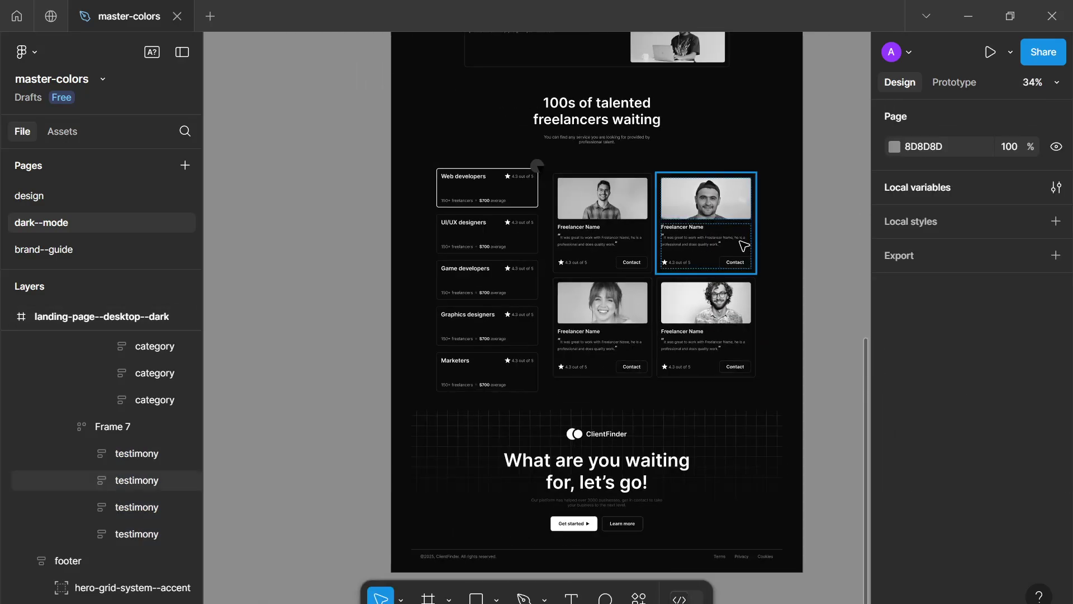
pyautogui.scroll(-5, 743, 246)
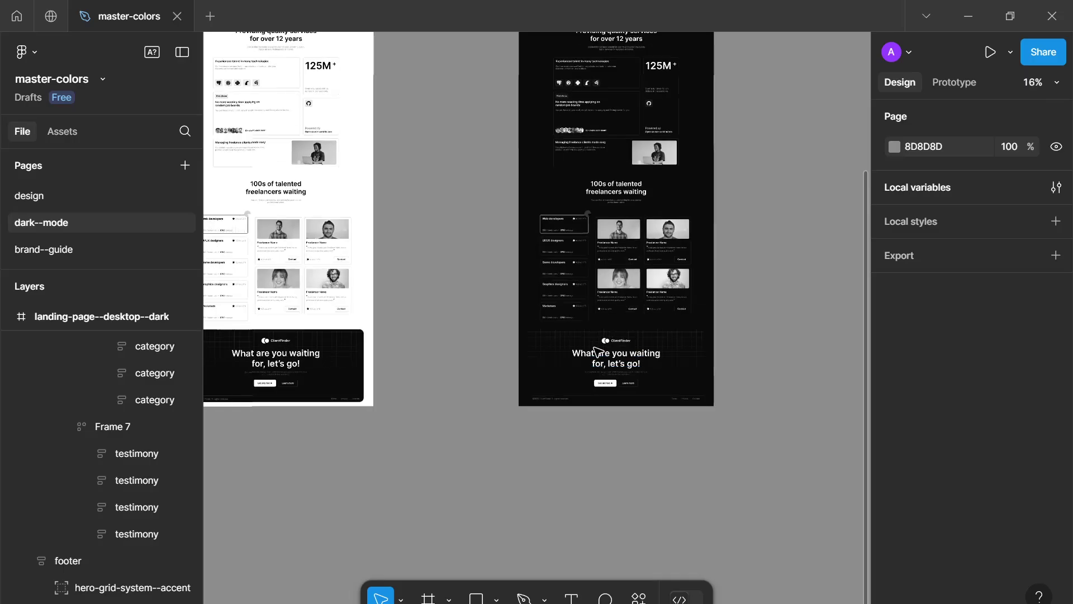
pyautogui.scroll(-1, 597, 351)
pyautogui.scroll(6, 643, 447)
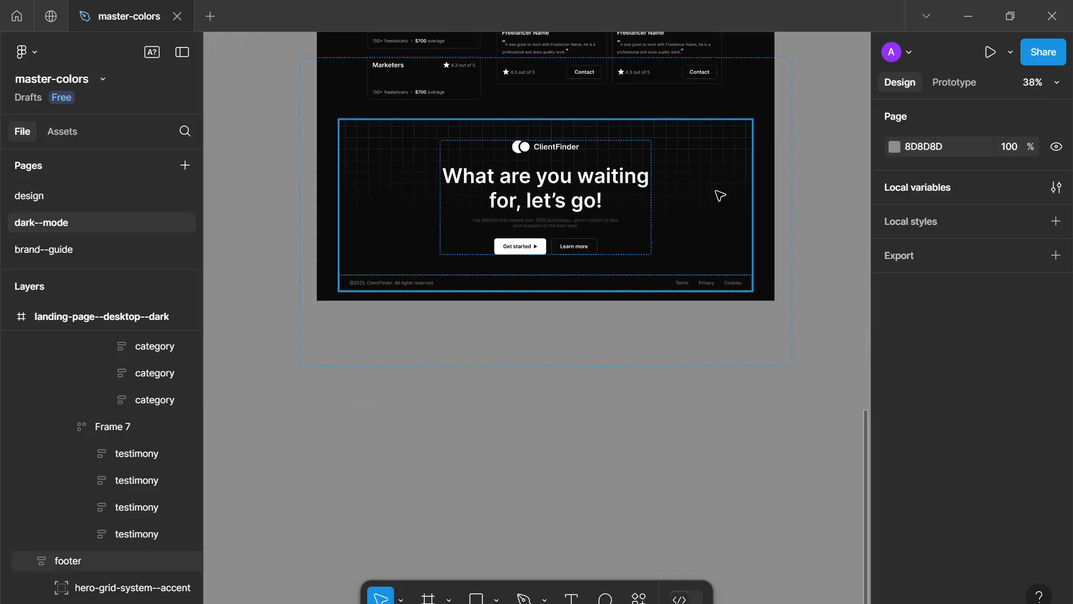
pyautogui.click(679, 194)
pyautogui.scroll(4, 623, 510)
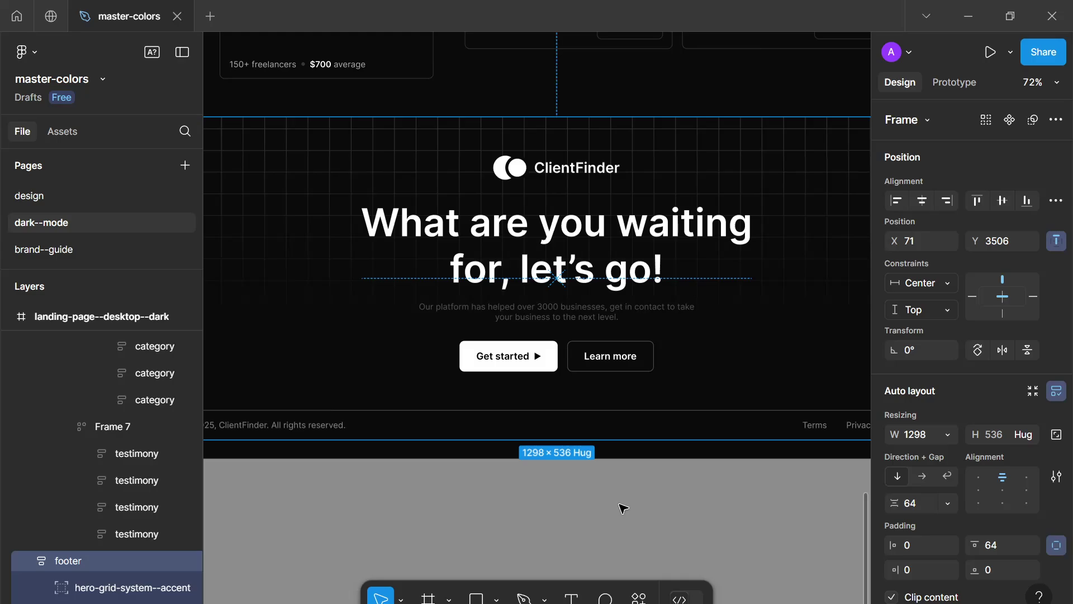
pyautogui.click(623, 507)
pyautogui.scroll(-3, 623, 508)
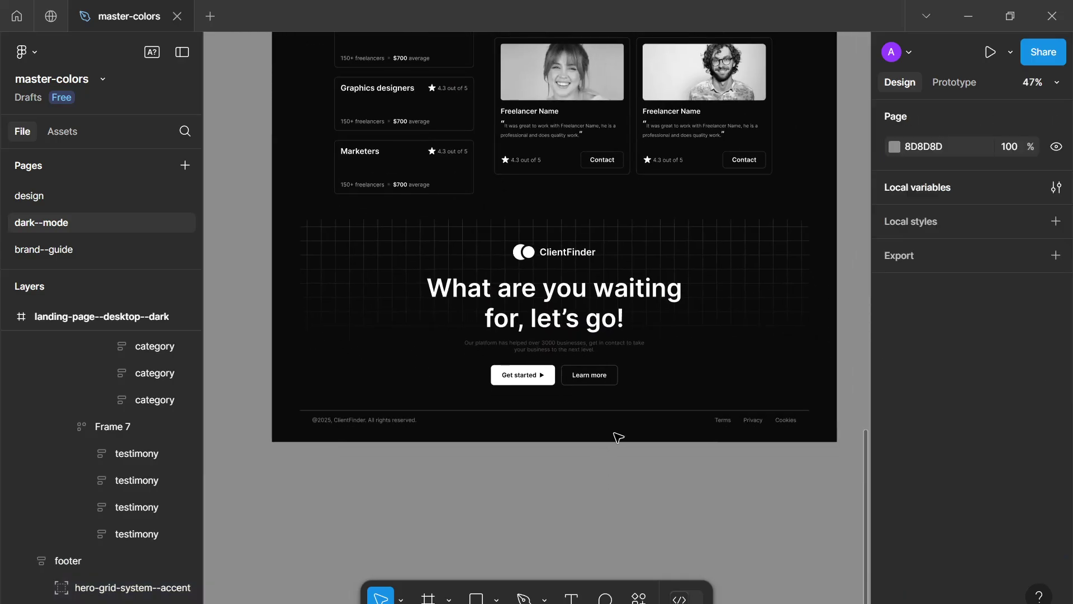
pyautogui.click(647, 327)
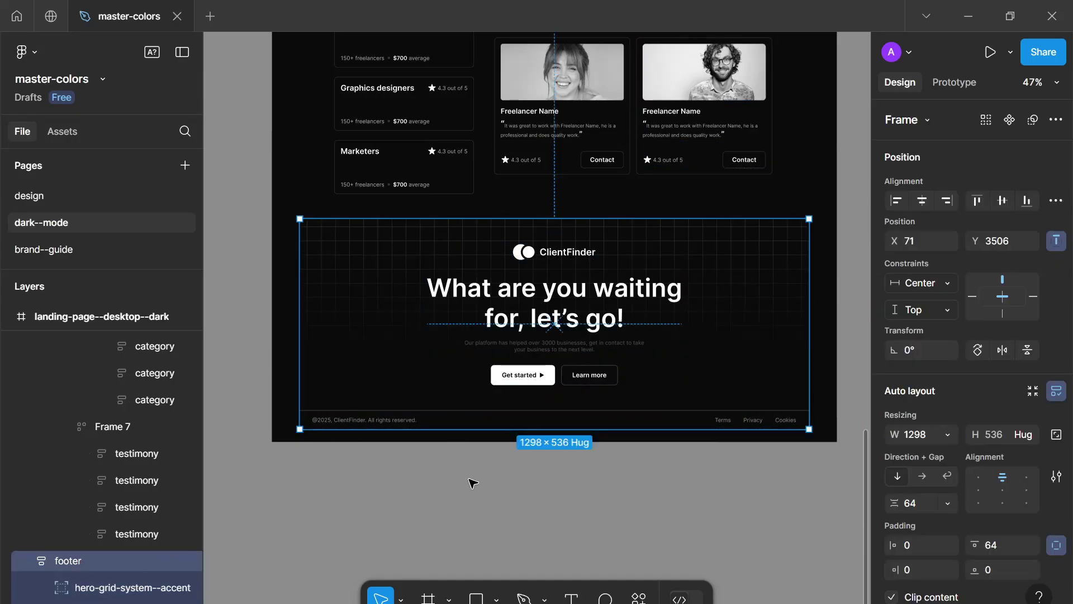
pyautogui.scroll(-6, 477, 481)
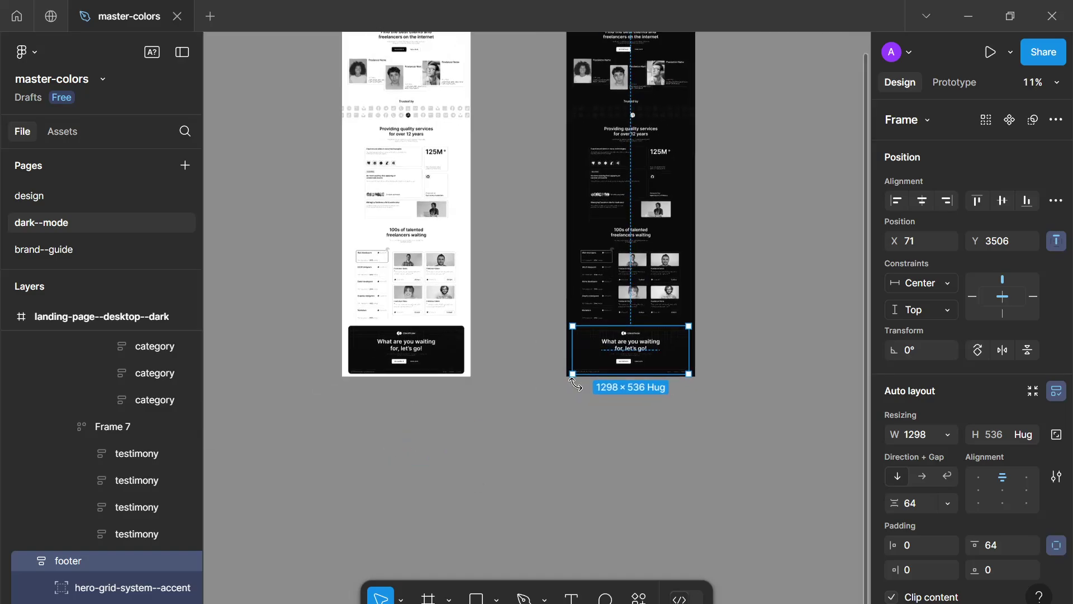
pyautogui.scroll(5, 669, 407)
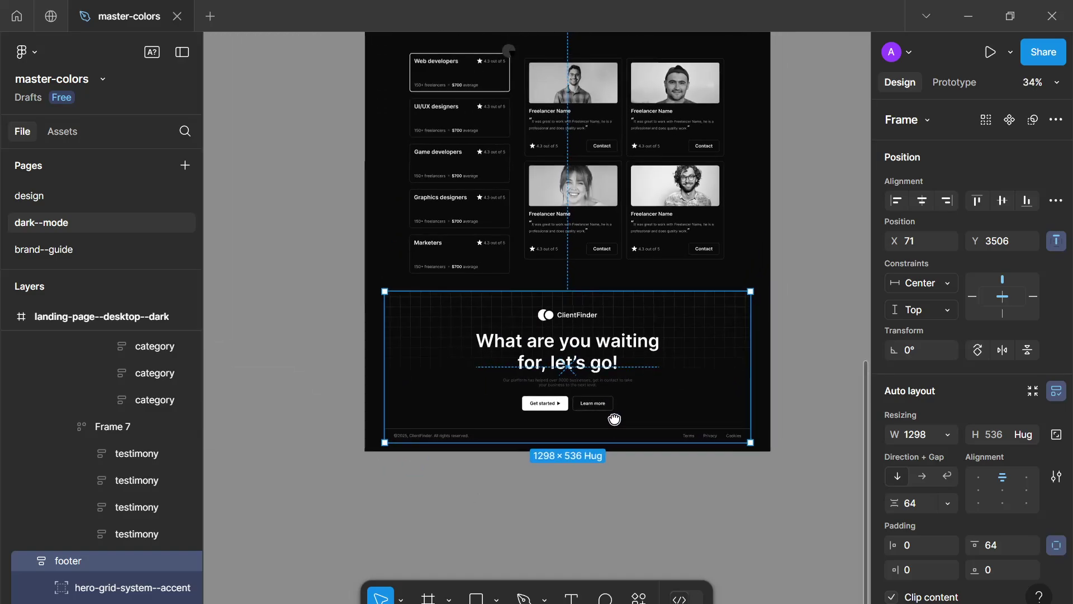
pyautogui.scroll(-3, 928, 491)
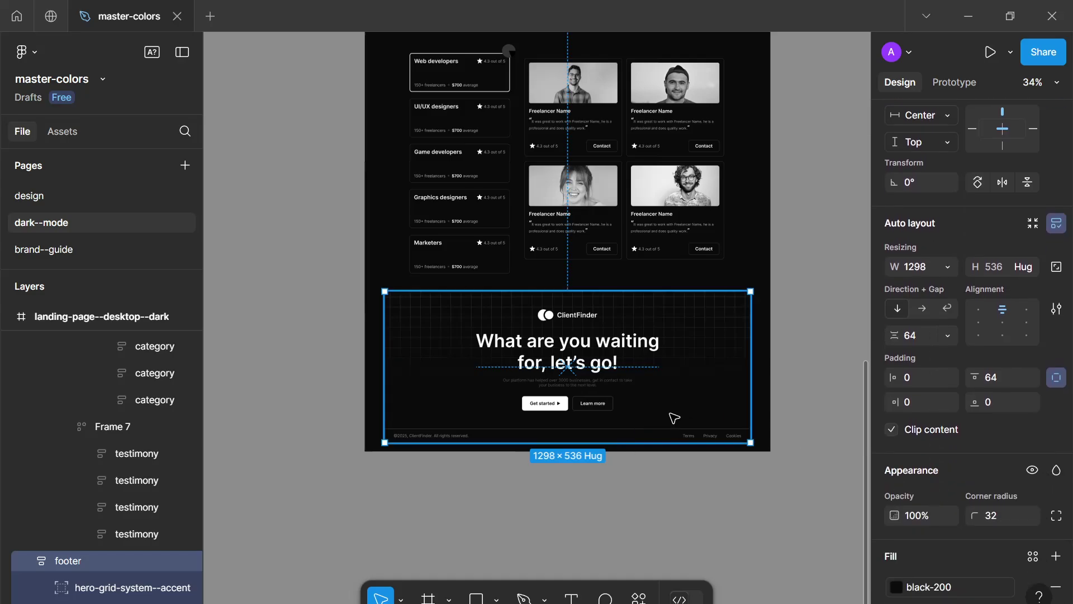
pyautogui.scroll(-1, 648, 486)
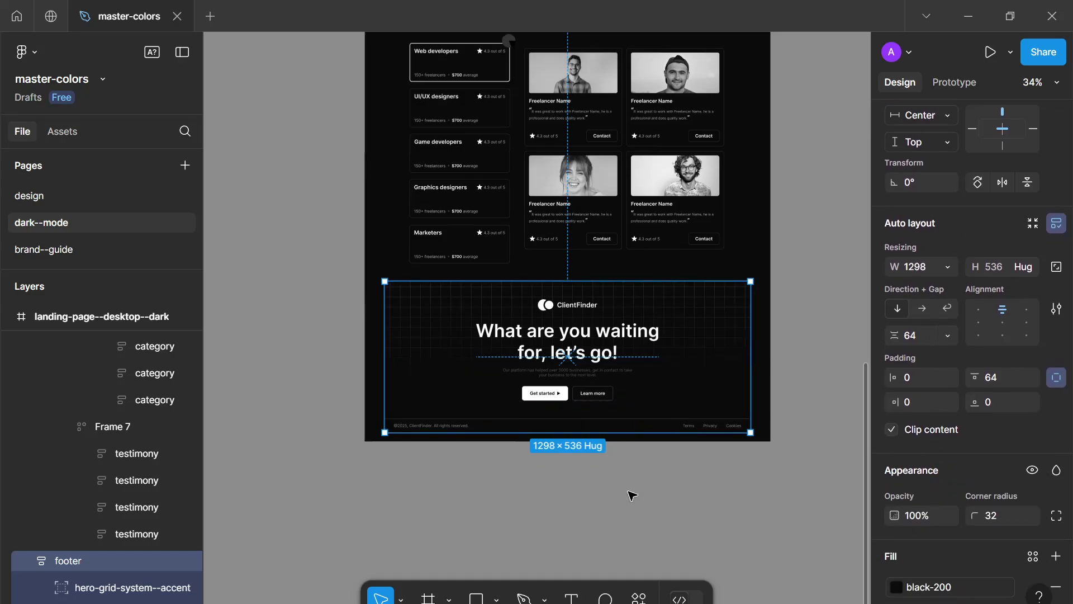
# Step: Add a stroke to the dark page's footer frame using the gray--800 colour style
pyautogui.click(632, 493)
pyautogui.click(679, 323)
pyautogui.scroll(-4, 938, 438)
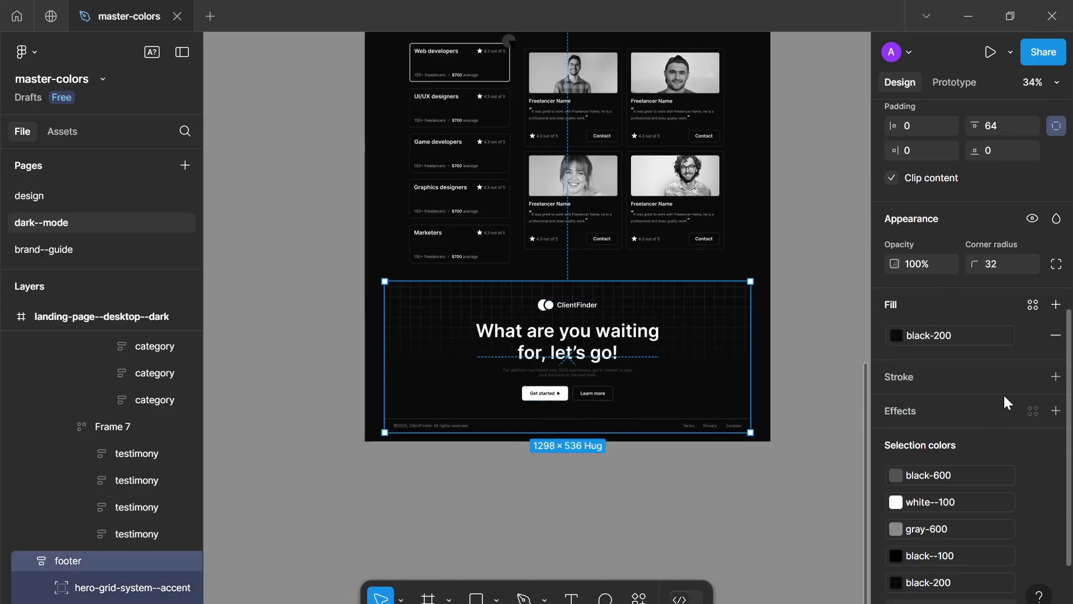
pyautogui.click(1027, 374)
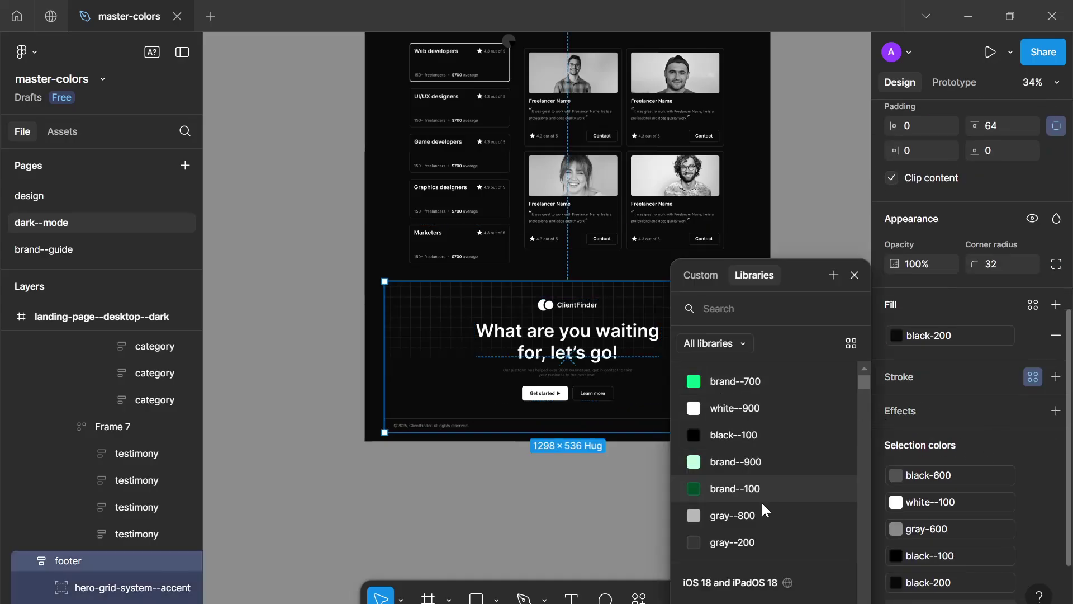
pyautogui.click(753, 516)
pyautogui.click(666, 489)
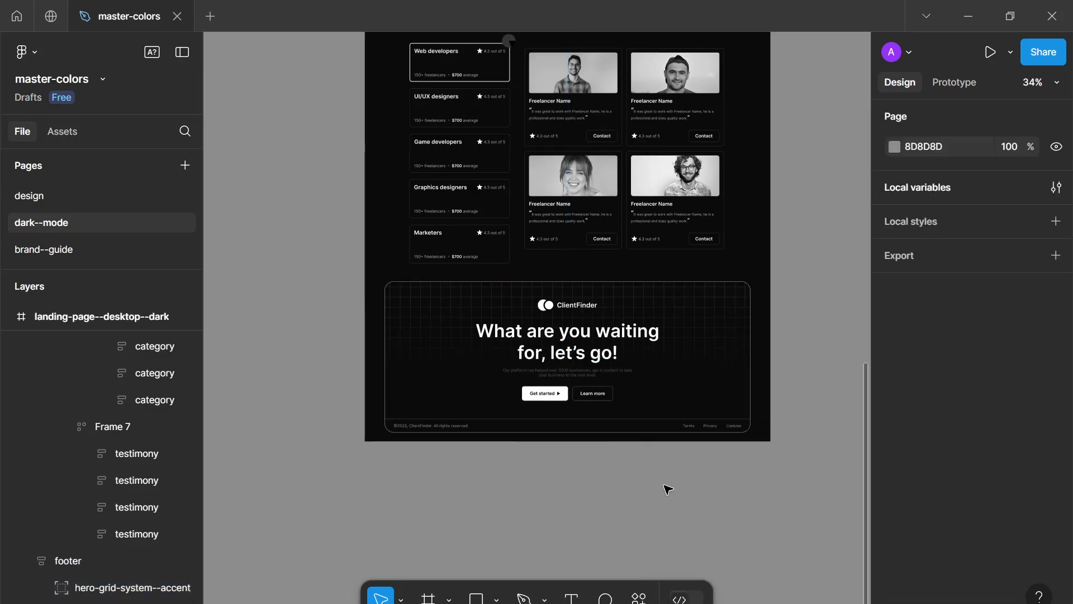
# Step: Review the outlined footer up close and within the whole dark page, side by side with the light landing page
pyautogui.scroll(-8, 667, 499)
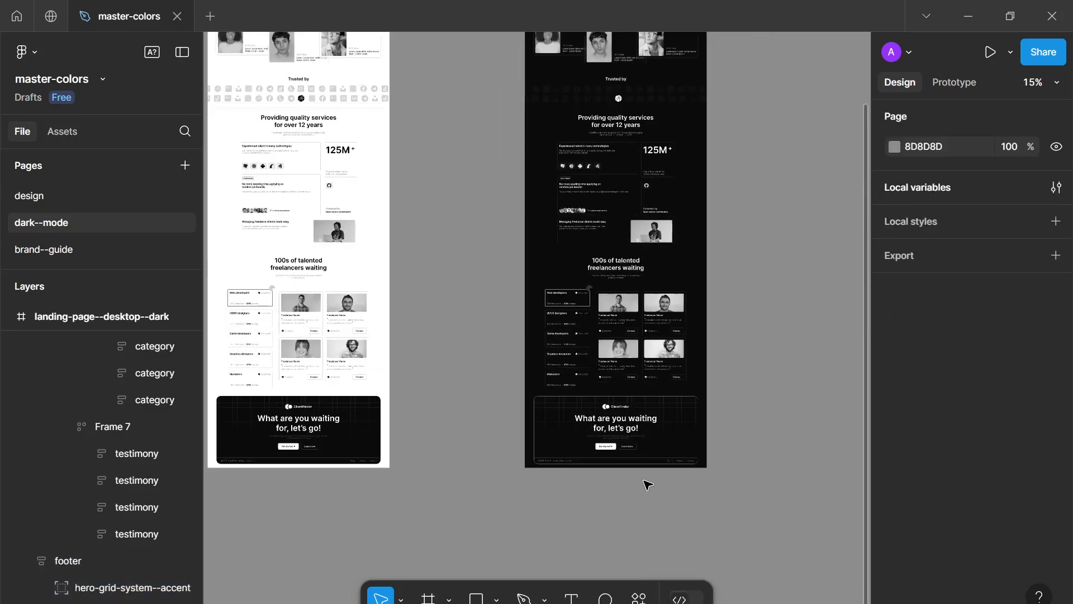
pyautogui.scroll(4, 663, 355)
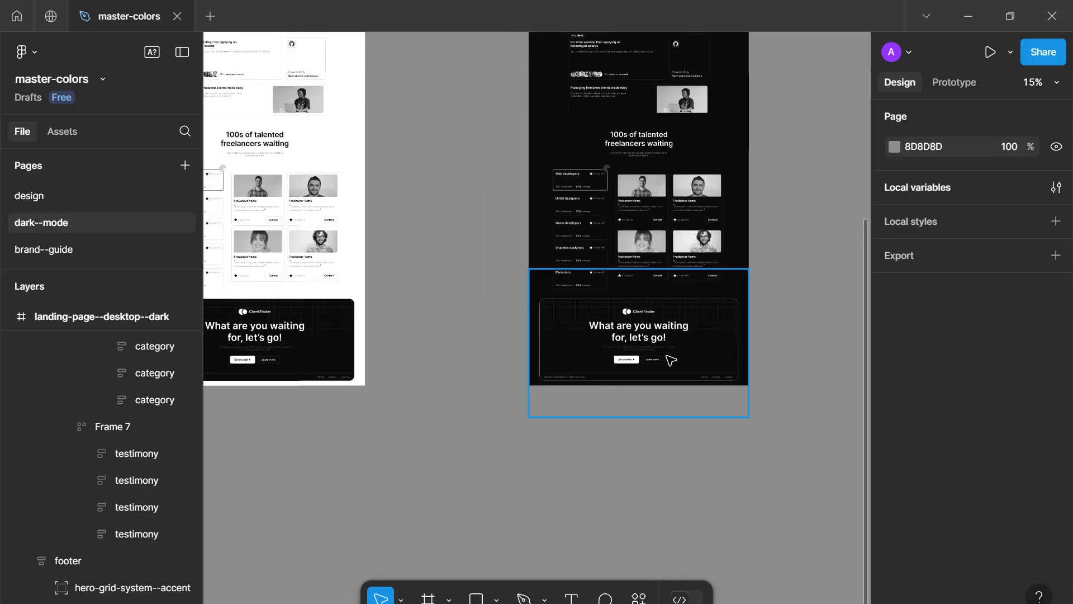
pyautogui.moveTo(326, 359); pyautogui.dragTo(462, 349)
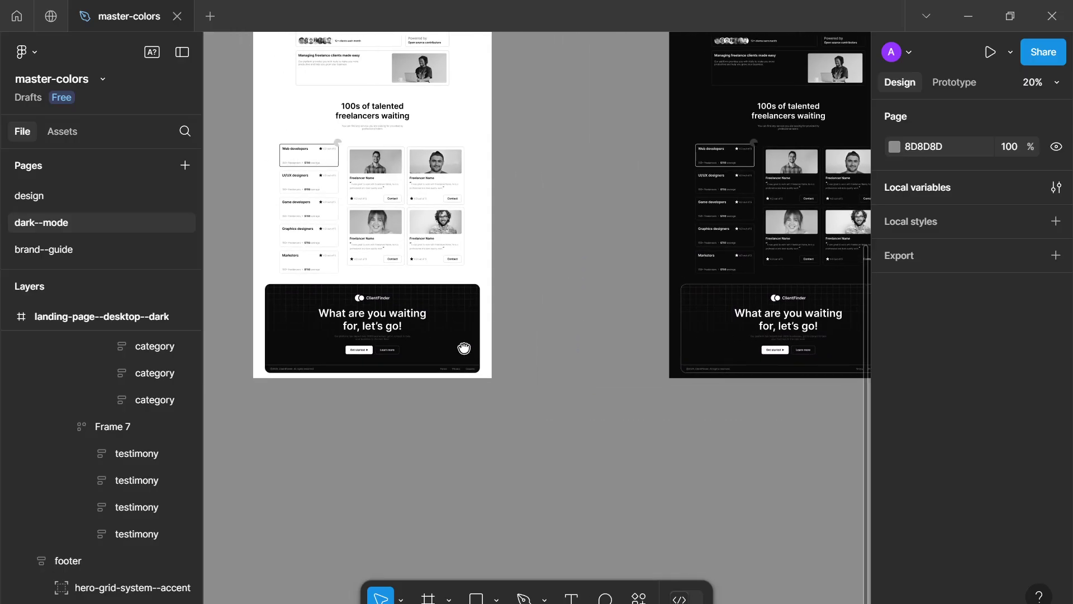
pyautogui.scroll(-3, 690, 400)
pyautogui.moveTo(689, 400); pyautogui.dragTo(468, 411)
pyautogui.scroll(4, 475, 414)
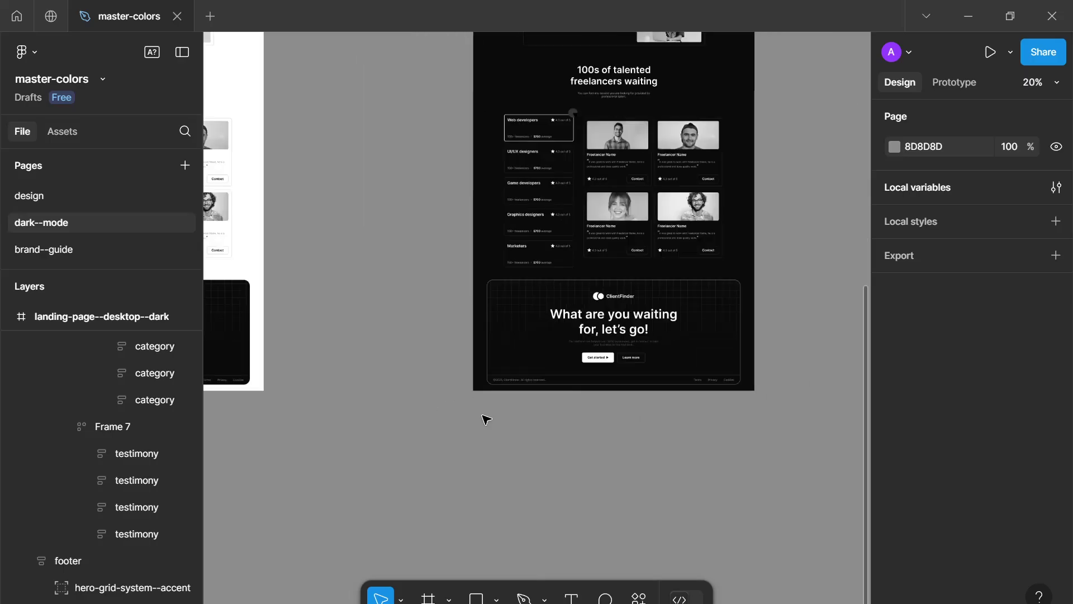
pyautogui.scroll(5, 696, 510)
pyautogui.scroll(-4, 696, 510)
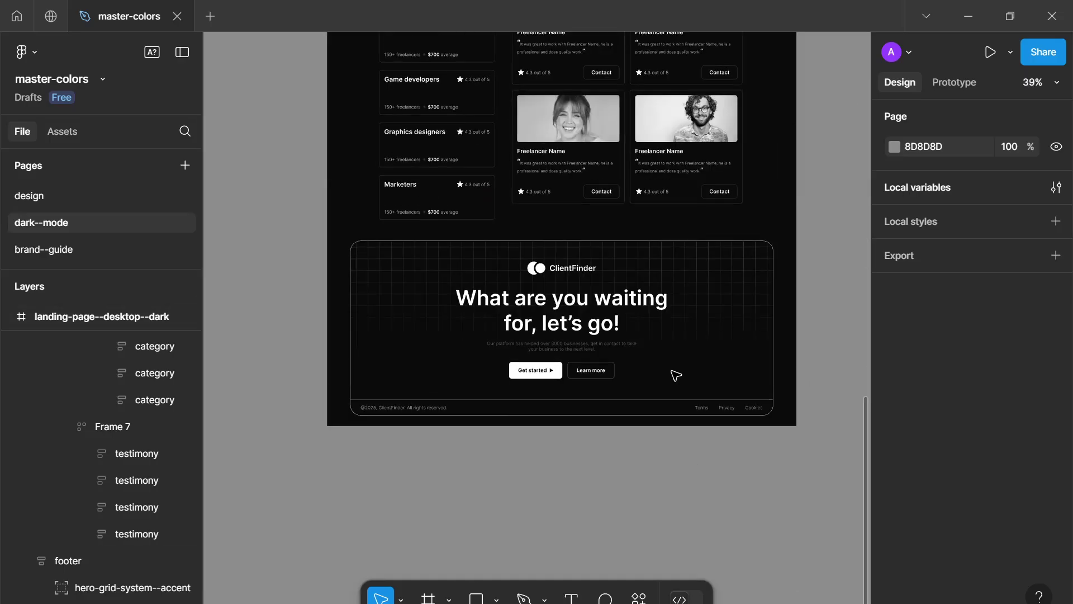
pyautogui.scroll(-1, 481, 414)
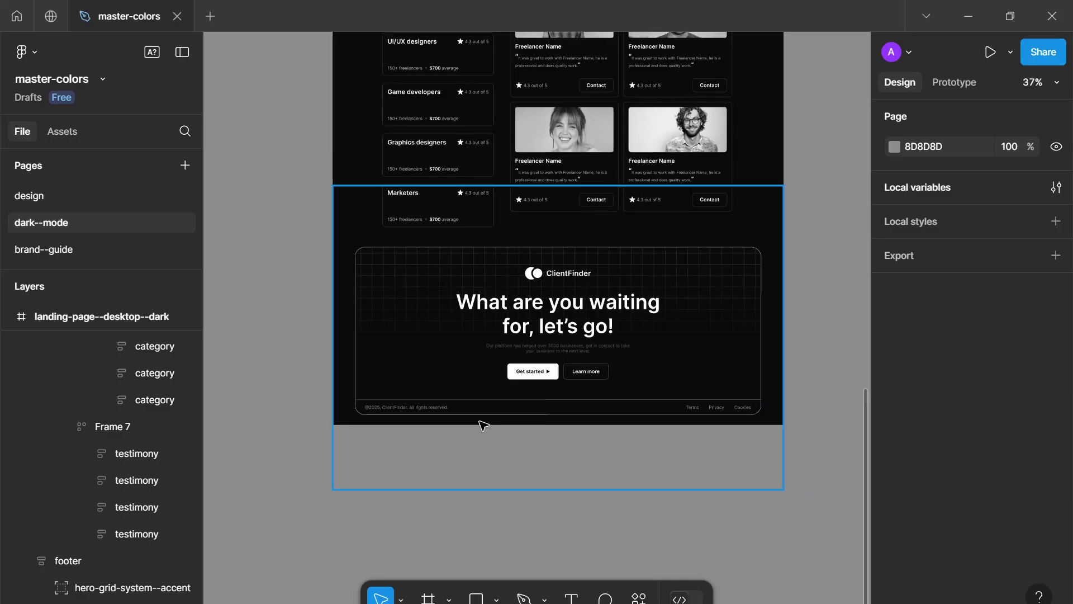
pyautogui.scroll(-3, 493, 490)
pyautogui.scroll(-3, 493, 491)
pyautogui.scroll(4, 494, 493)
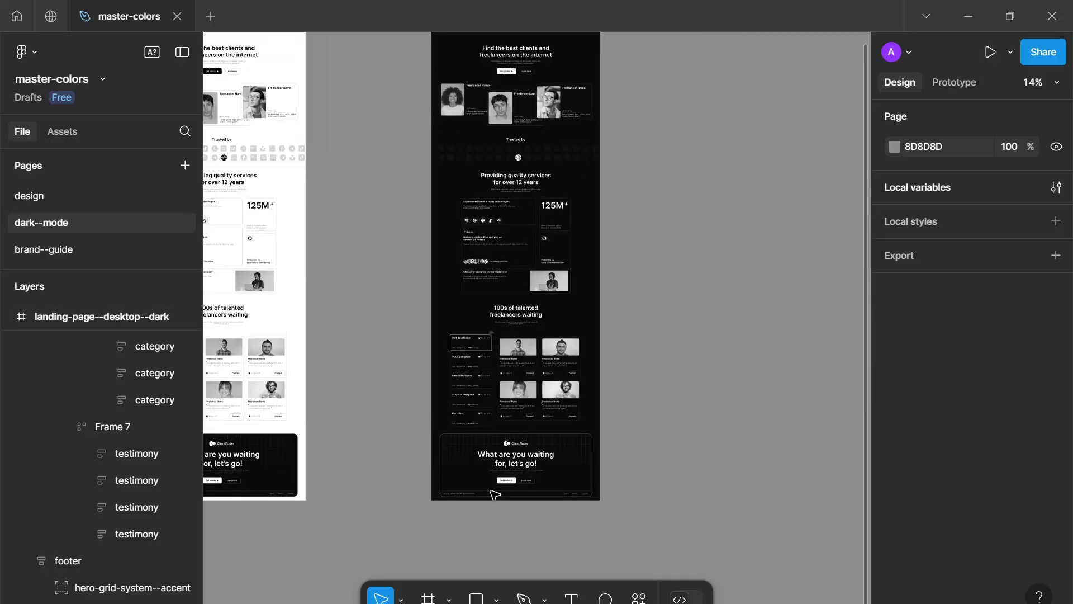
pyautogui.scroll(-2, 495, 496)
pyautogui.scroll(-2, 494, 497)
pyautogui.scroll(4, 500, 510)
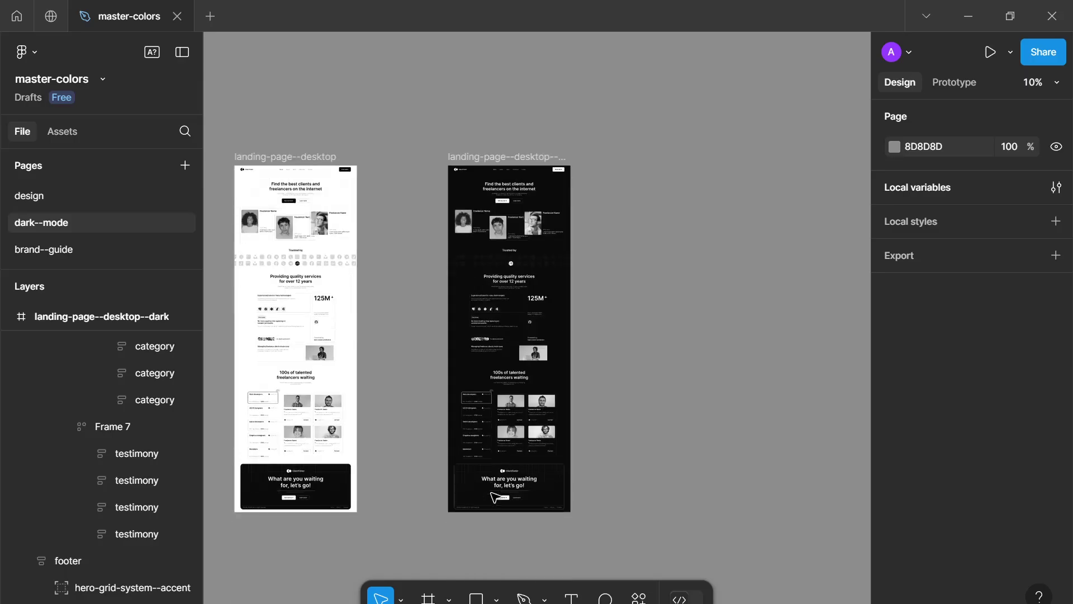
pyautogui.moveTo(507, 520); pyautogui.dragTo(597, 513)
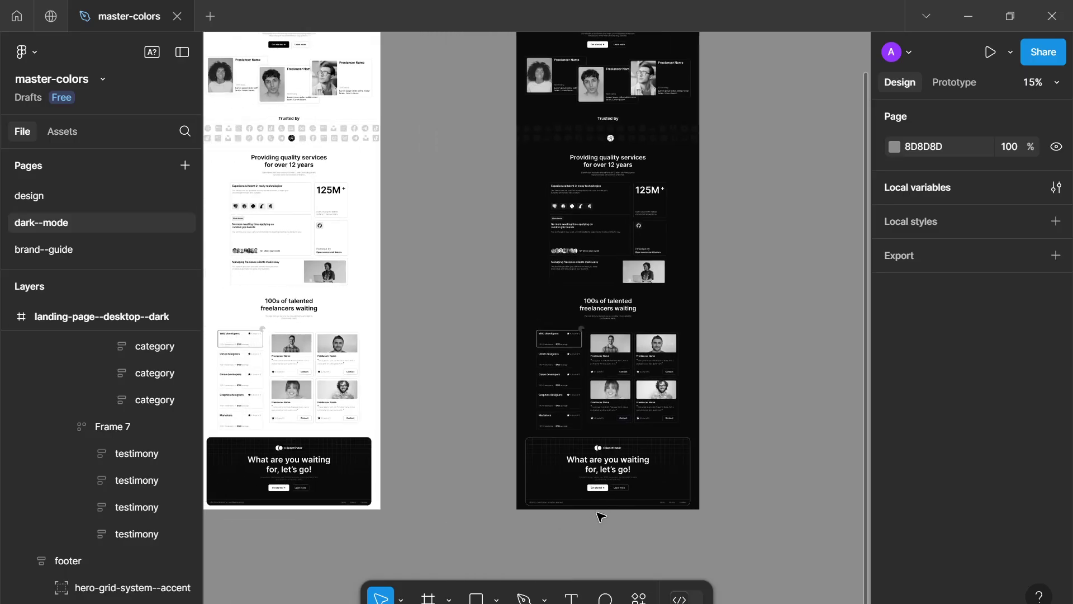
pyautogui.click(599, 503)
pyautogui.scroll(-1, 615, 512)
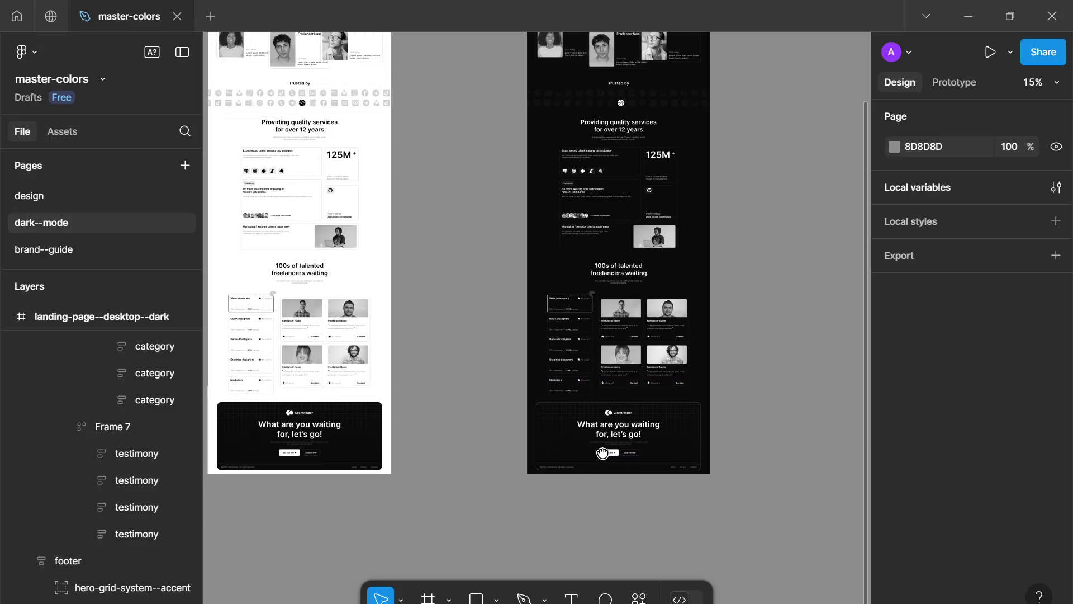
pyautogui.scroll(2, 643, 517)
pyautogui.hscroll(-2, 642, 517)
pyautogui.scroll(5, 690, 521)
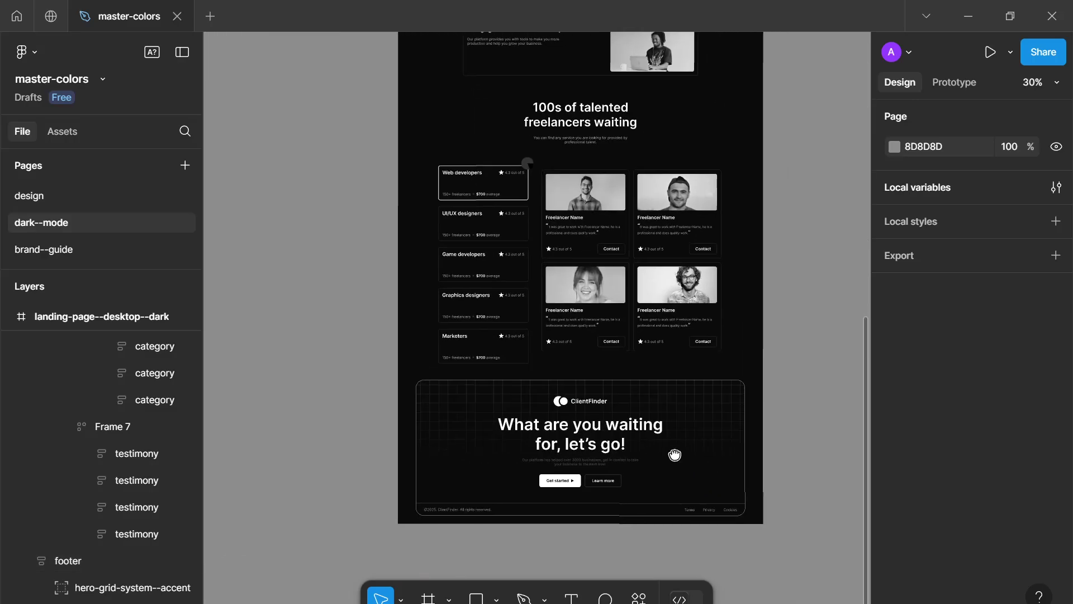
# Step: Hide the hero-grid-system--accent layer inside the dark page's footer
pyautogui.click(656, 418)
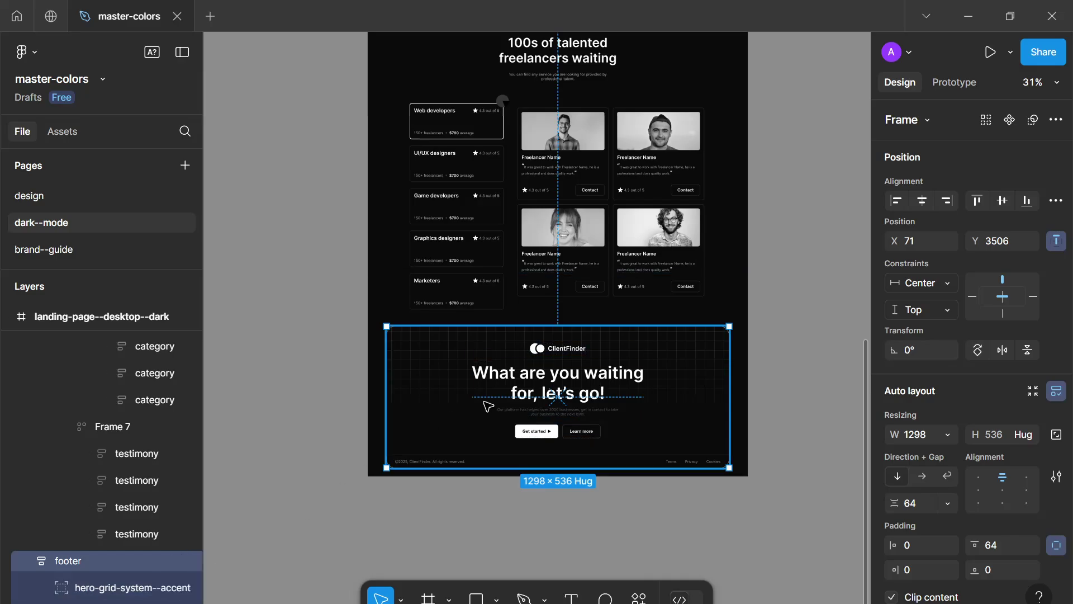
pyautogui.scroll(-1, 555, 436)
pyautogui.scroll(2, 590, 415)
pyautogui.scroll(1, 590, 415)
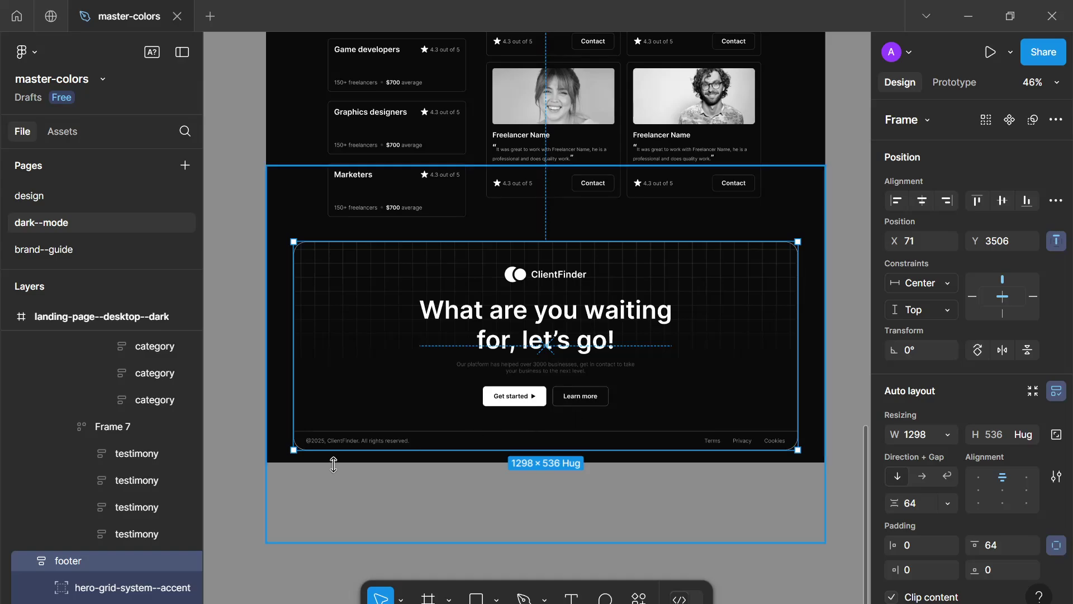
pyautogui.scroll(-5, 1031, 492)
pyautogui.scroll(-2, 1034, 484)
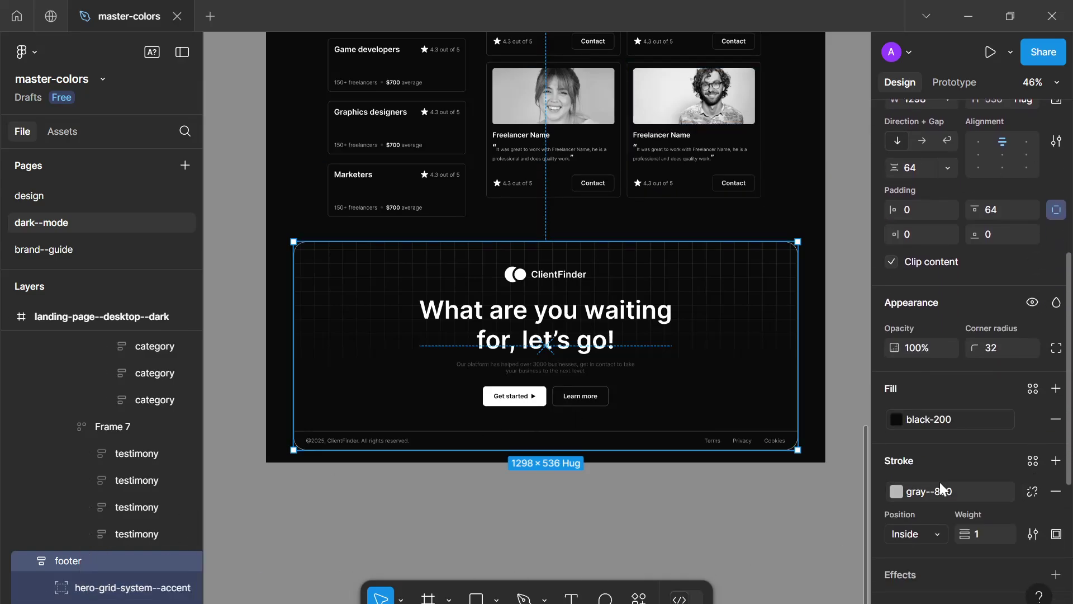
pyautogui.click(185, 588)
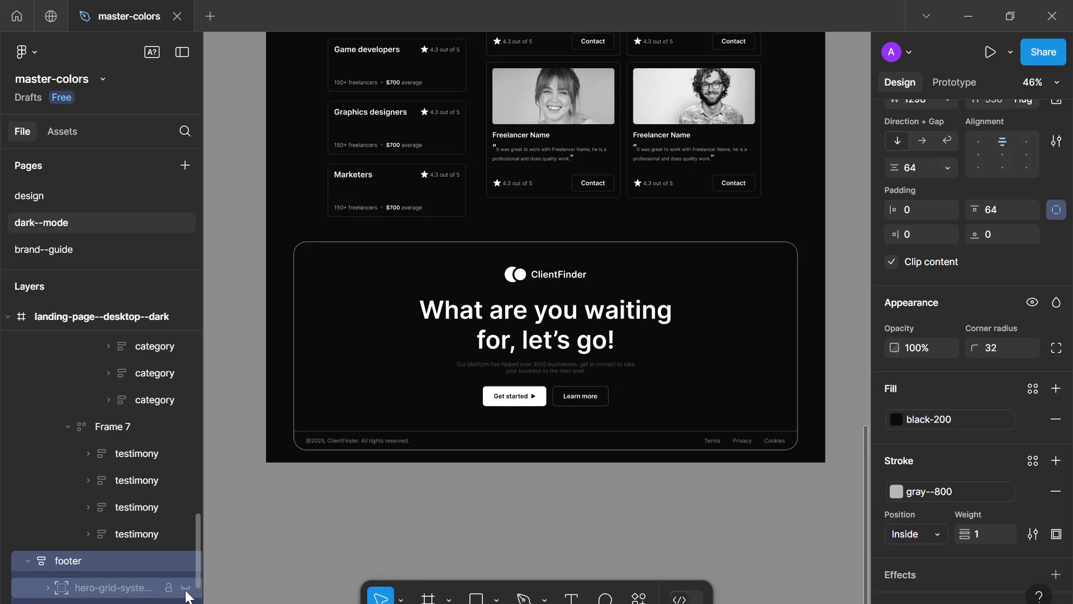
# Step: In the dark page footer's selection colours, replace white--100 with black--100, and both black--100 and black-200 with white--900
pyautogui.scroll(-5, 957, 525)
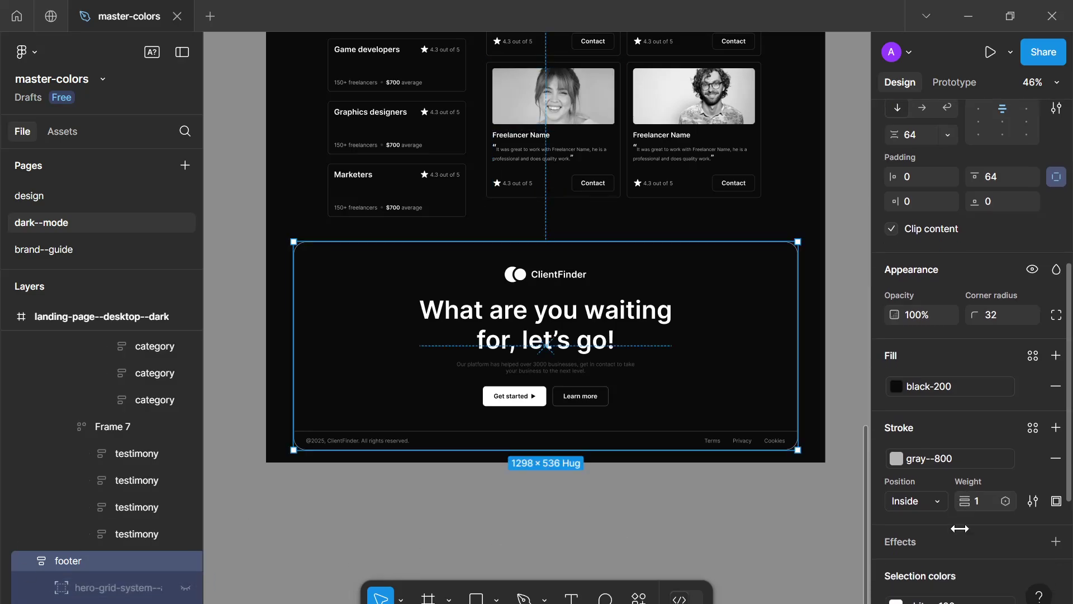
pyautogui.click(972, 359)
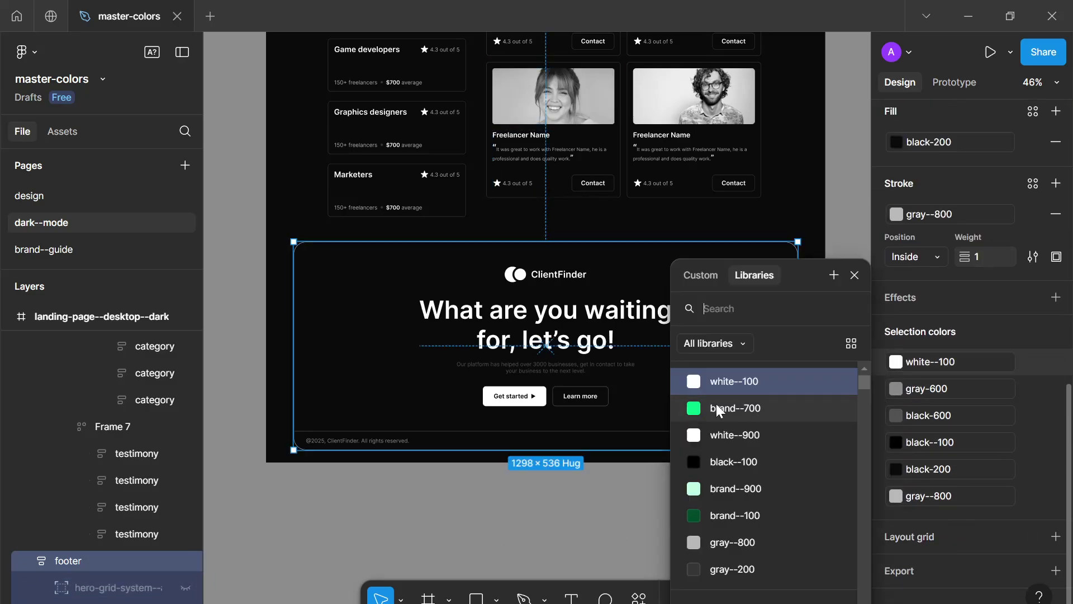
pyautogui.click(709, 461)
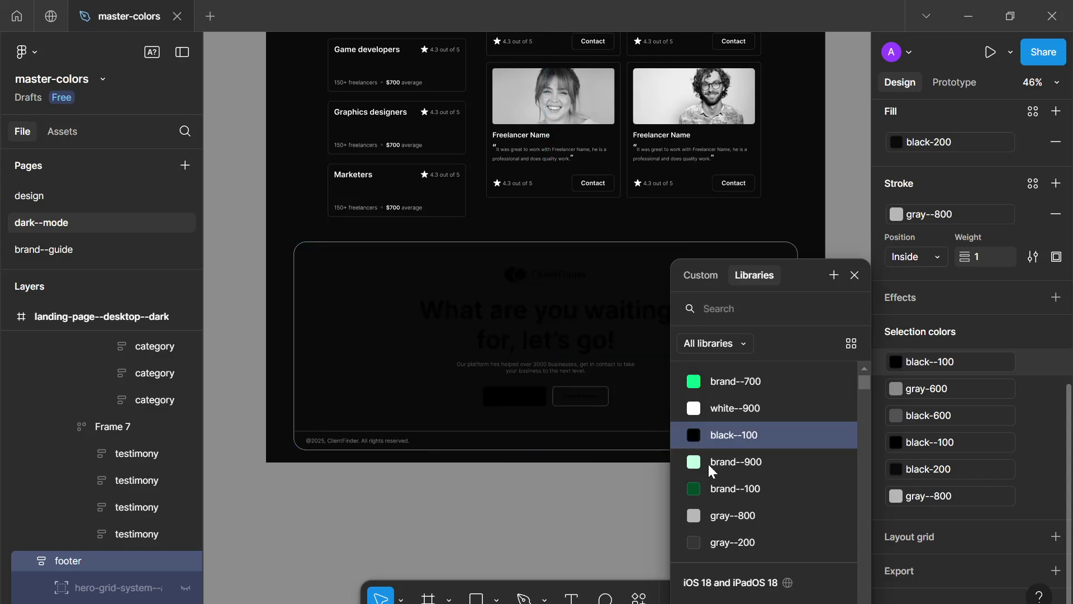
pyautogui.click(938, 440)
pyautogui.click(736, 438)
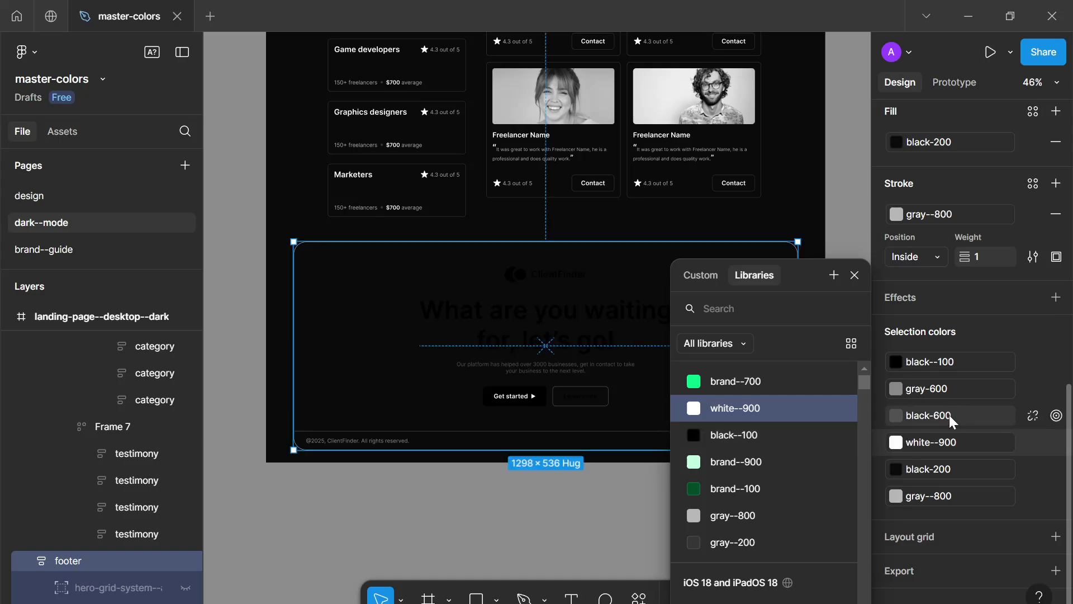
pyautogui.click(946, 465)
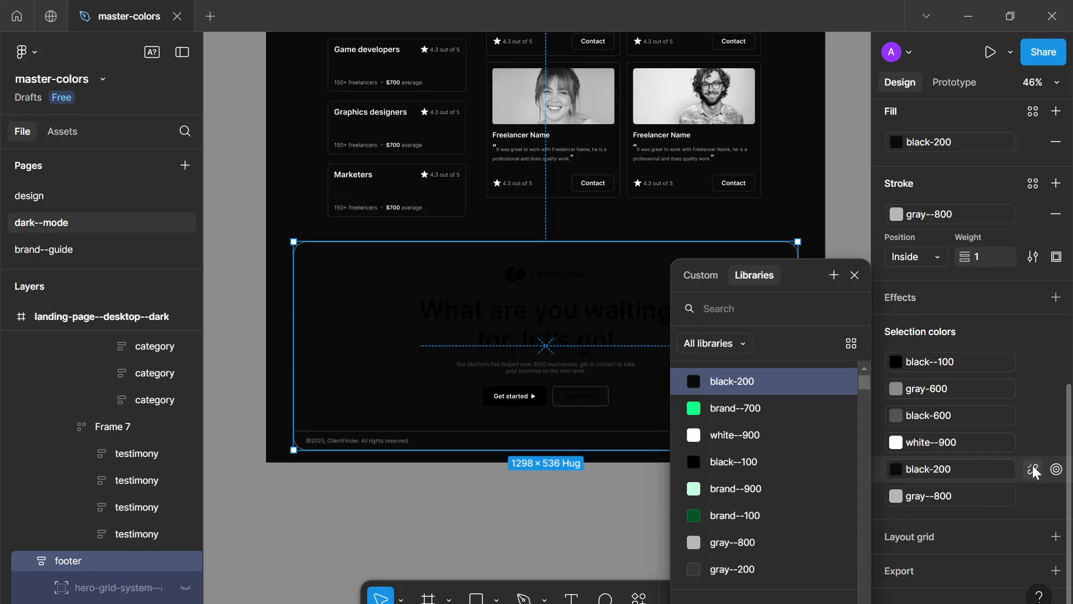
pyautogui.click(782, 443)
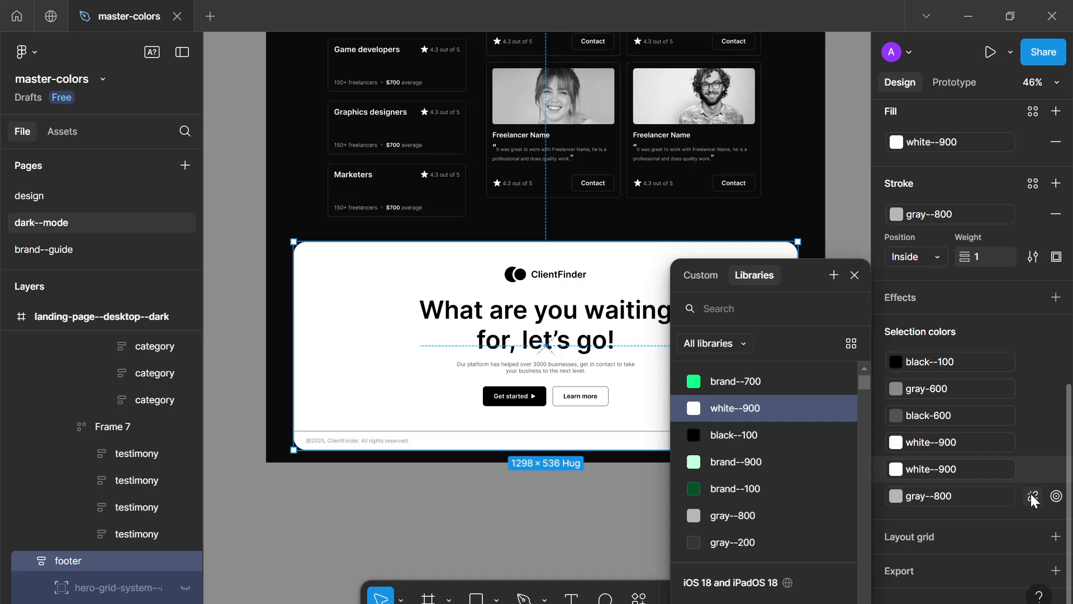
# Step: Detach the gray--800 style from the dark page footer's stroke and set the stroke colour to 363636
pyautogui.click(1031, 494)
pyautogui.click(893, 494)
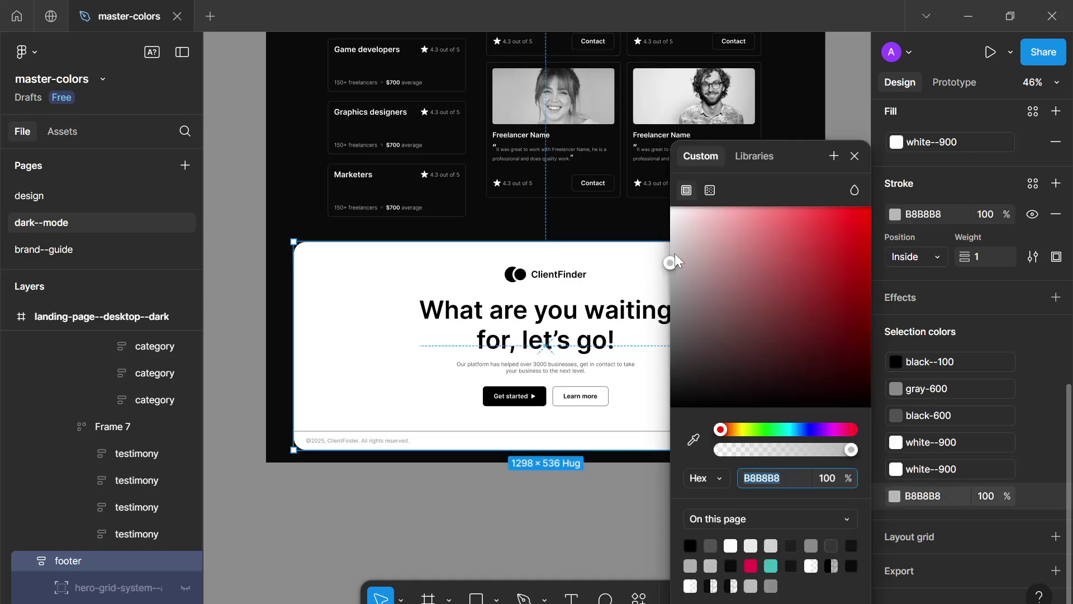
pyautogui.moveTo(672, 257); pyautogui.dragTo(665, 359)
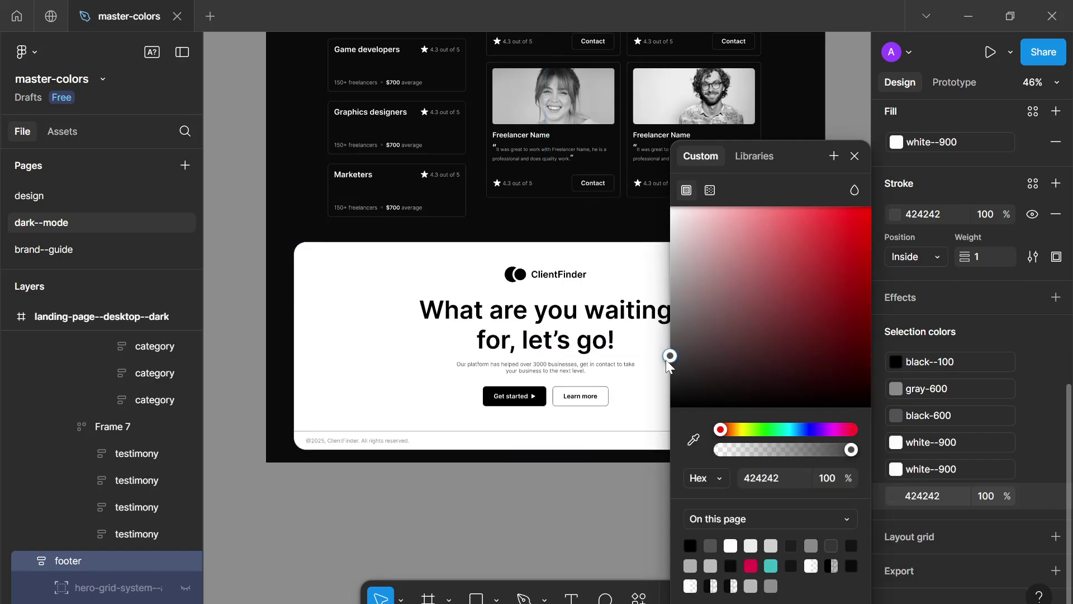
pyautogui.click(911, 496)
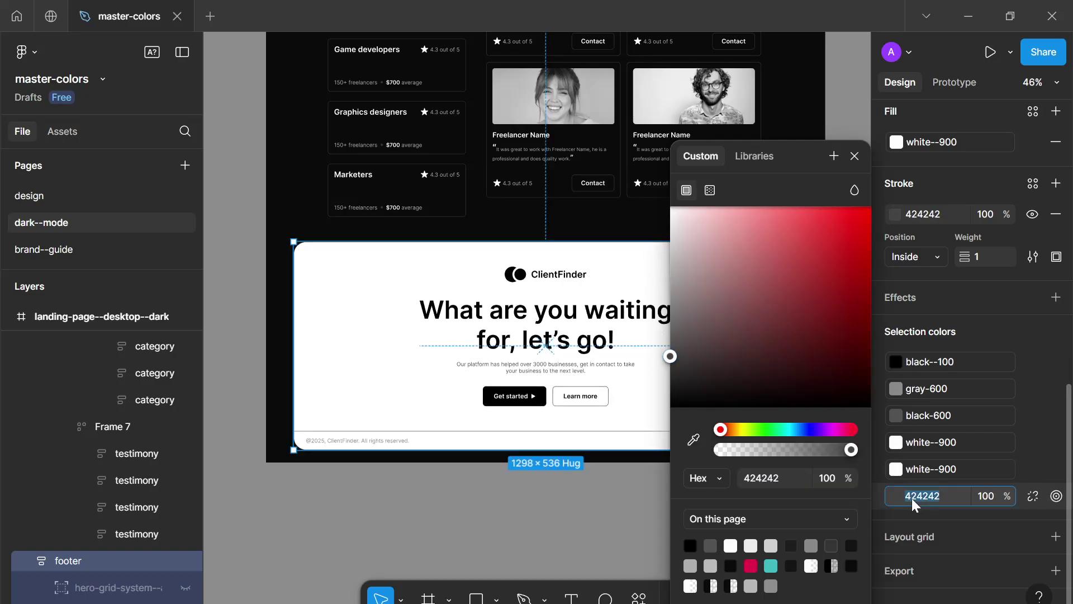
pyautogui.write('363636')
pyautogui.press('Return')
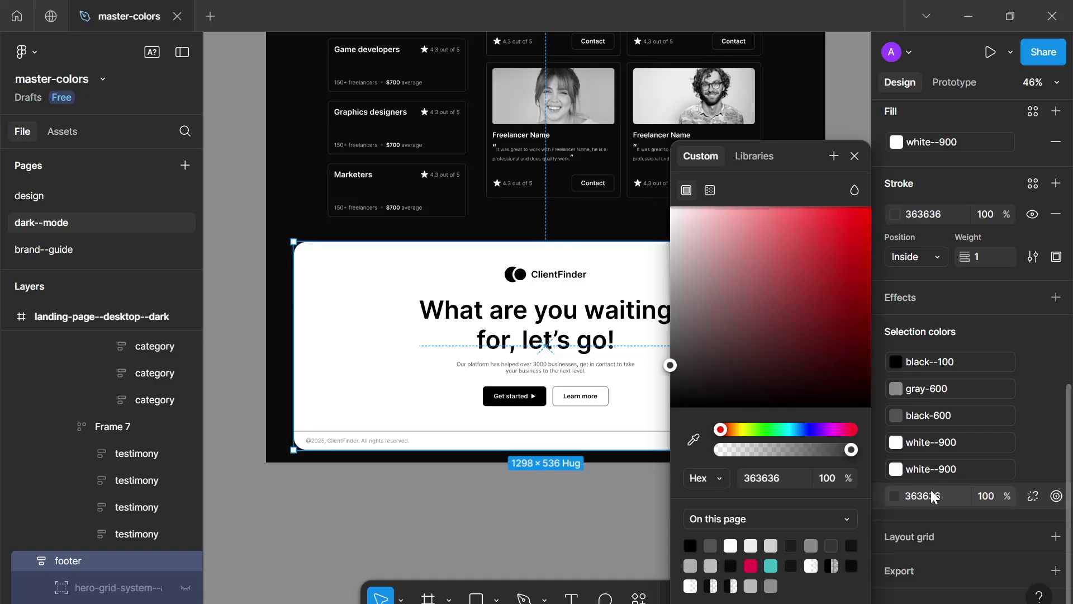
pyautogui.click(957, 474)
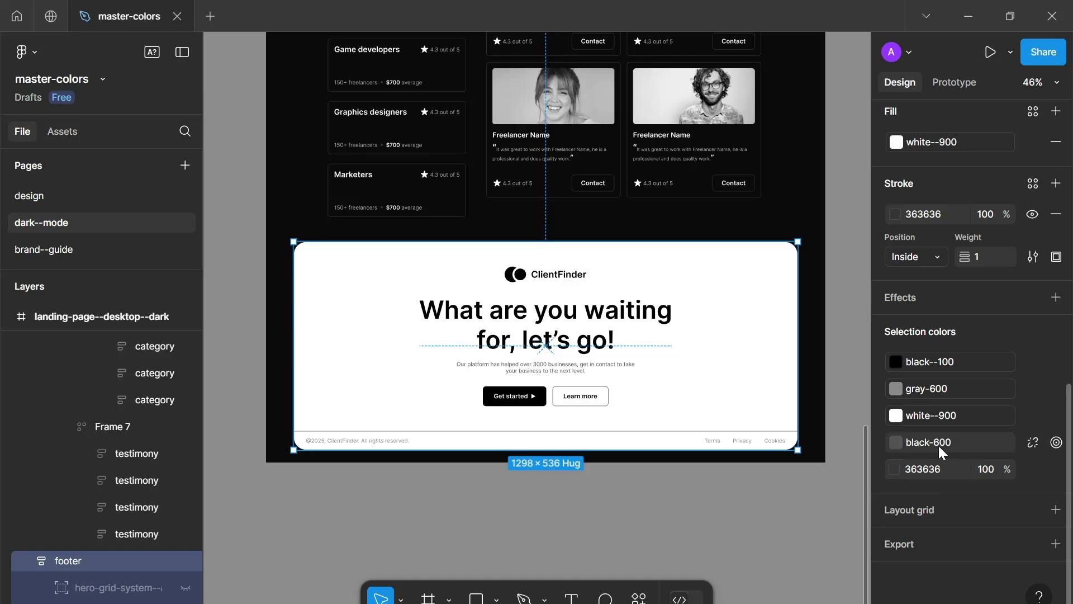
pyautogui.click(616, 533)
# Step: Review the recoloured footer up close and within the dark page, beside the light landing page
pyautogui.scroll(-1, 615, 532)
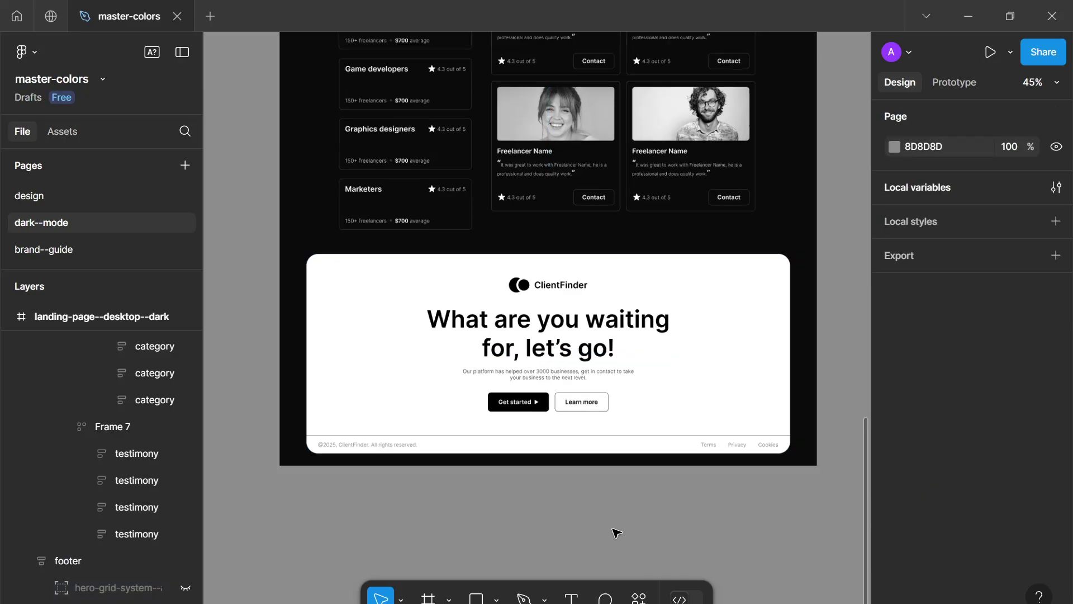
pyautogui.scroll(-1, 615, 531)
pyautogui.scroll(3, 615, 531)
pyautogui.click(664, 368)
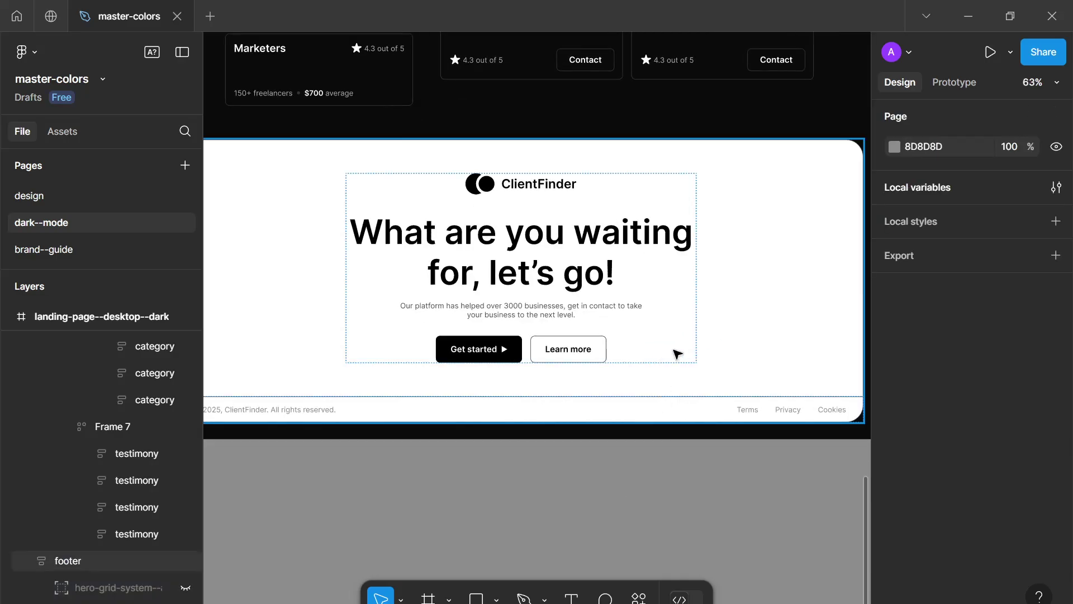
pyautogui.click(711, 352)
pyautogui.click(689, 488)
pyautogui.scroll(-2, 689, 488)
pyautogui.moveTo(688, 488); pyautogui.dragTo(712, 465)
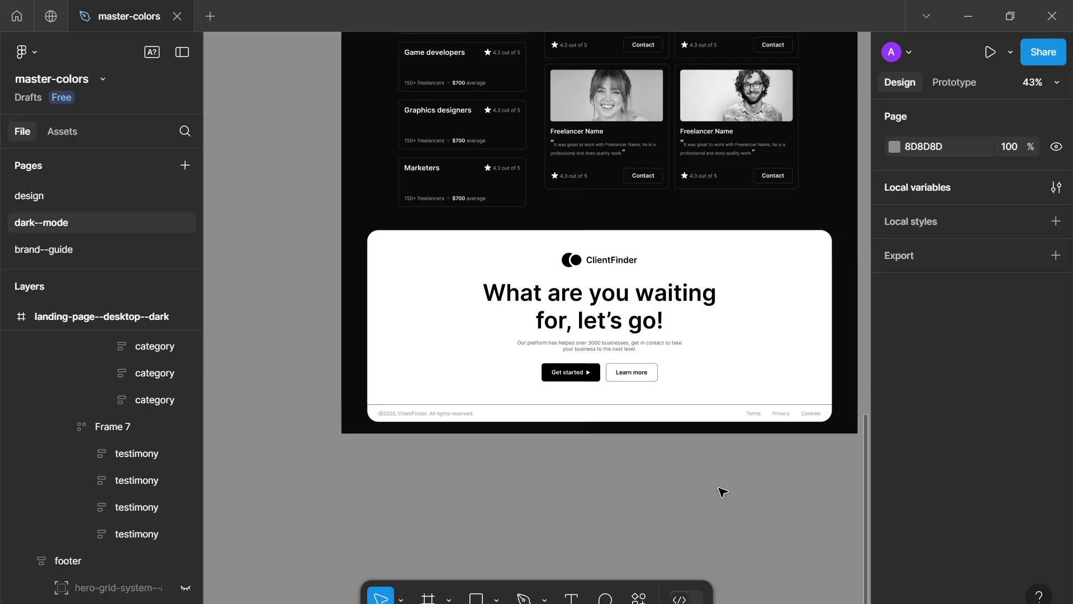
pyautogui.scroll(-3, 721, 494)
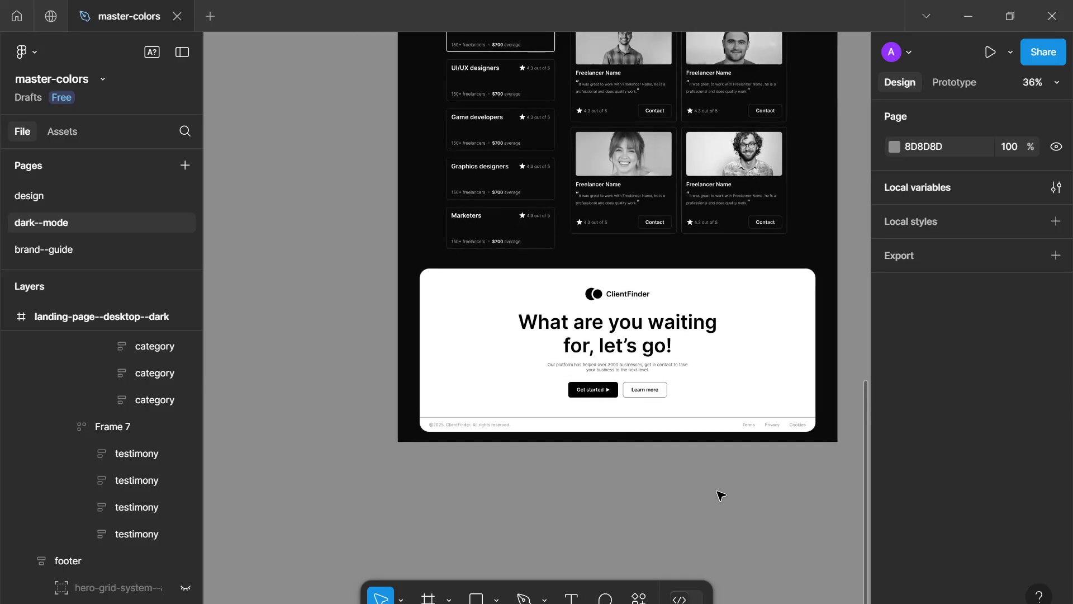
pyautogui.moveTo(719, 495); pyautogui.dragTo(689, 487)
pyautogui.scroll(2, 655, 500)
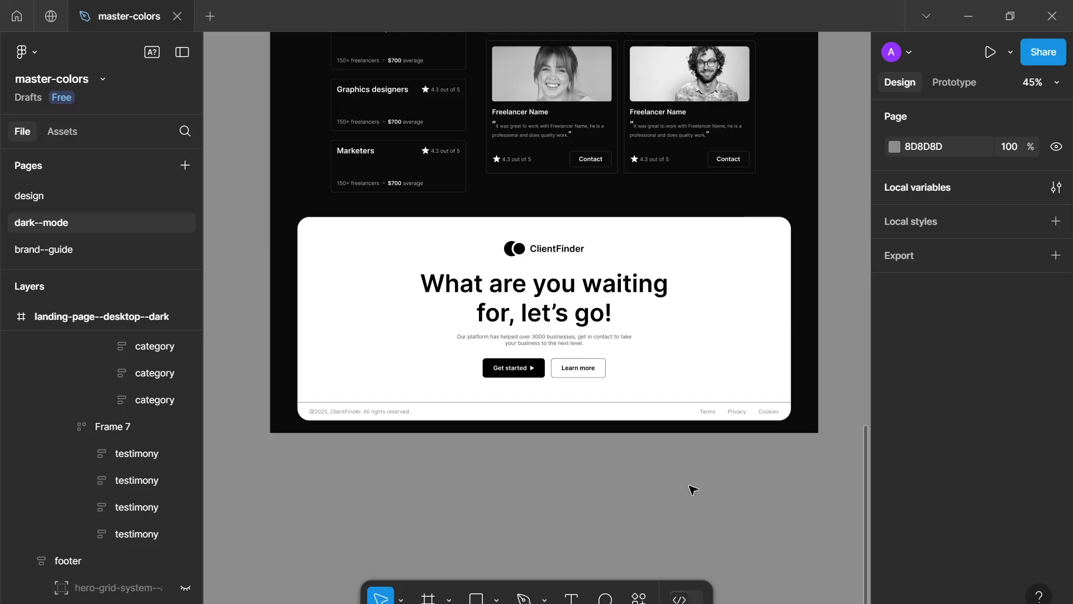
pyautogui.scroll(-5, 525, 434)
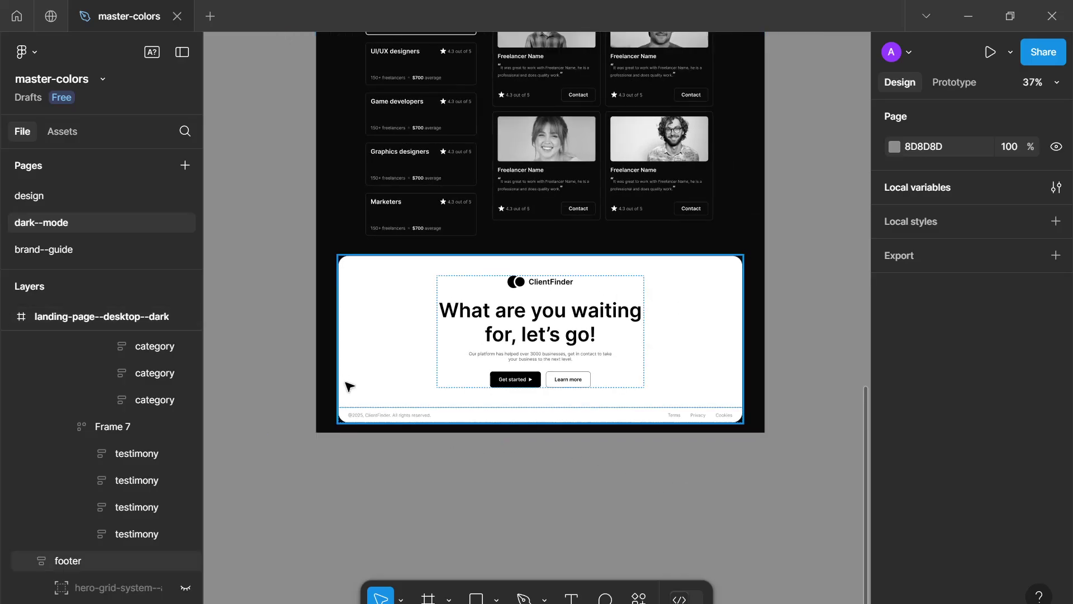
pyautogui.scroll(-1, 357, 390)
pyautogui.moveTo(331, 445); pyautogui.dragTo(697, 361)
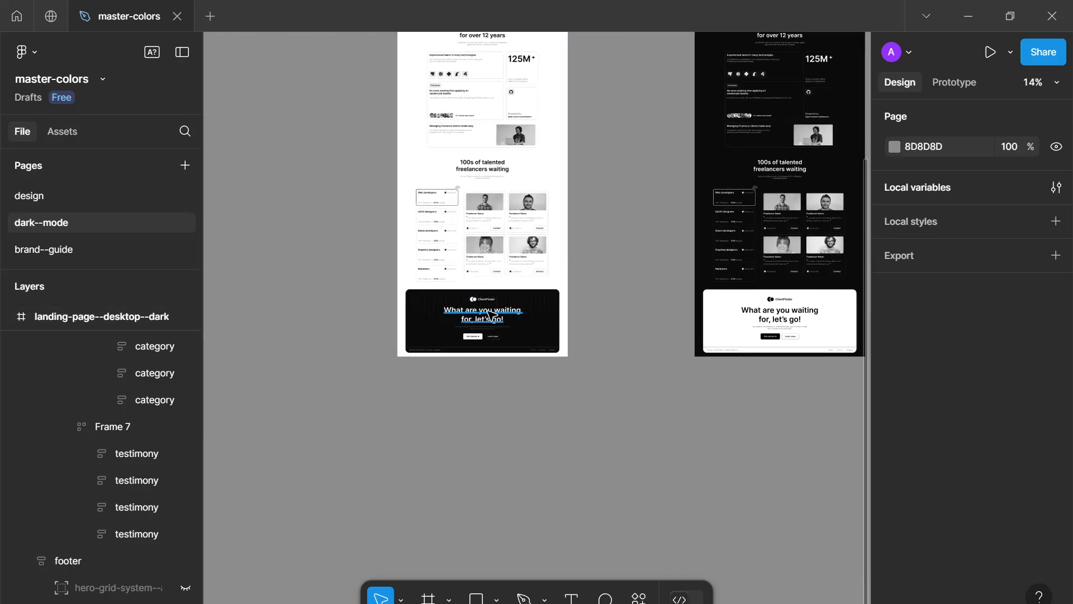
# Step: Hide the hero-grid-system--accent layer in the light page's footer and compare the footers of both pages
pyautogui.scroll(3, 639, 347)
pyautogui.click(637, 348)
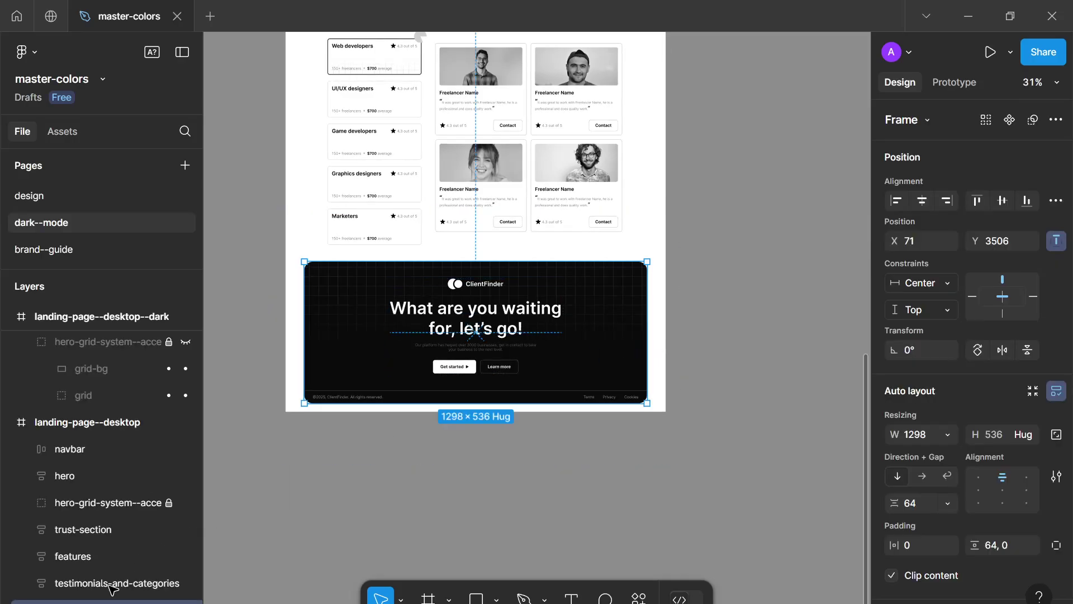
pyautogui.scroll(-1, 220, 500)
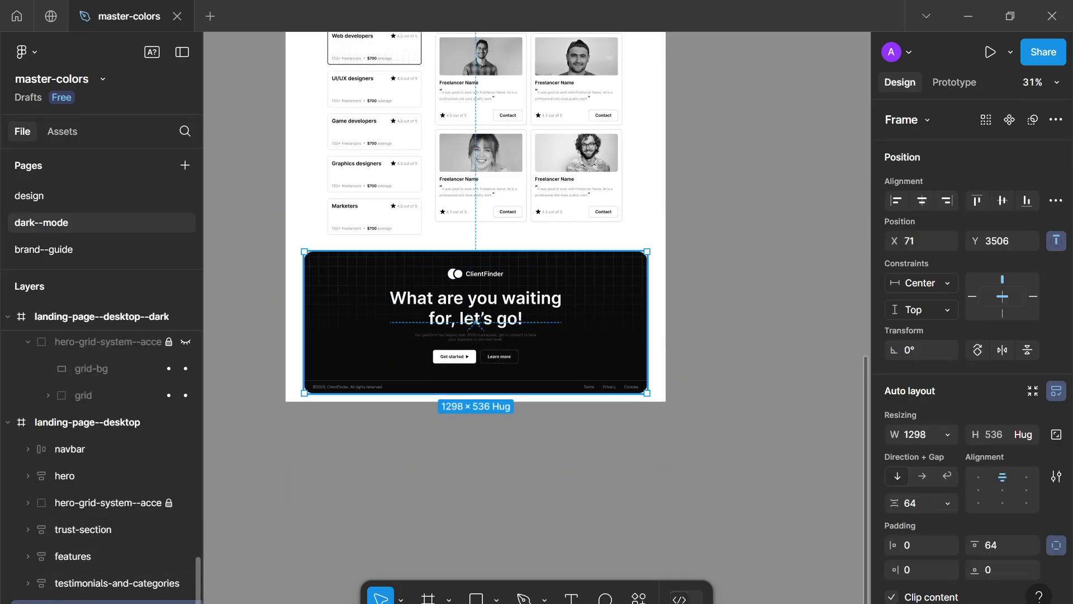
pyautogui.click(185, 556)
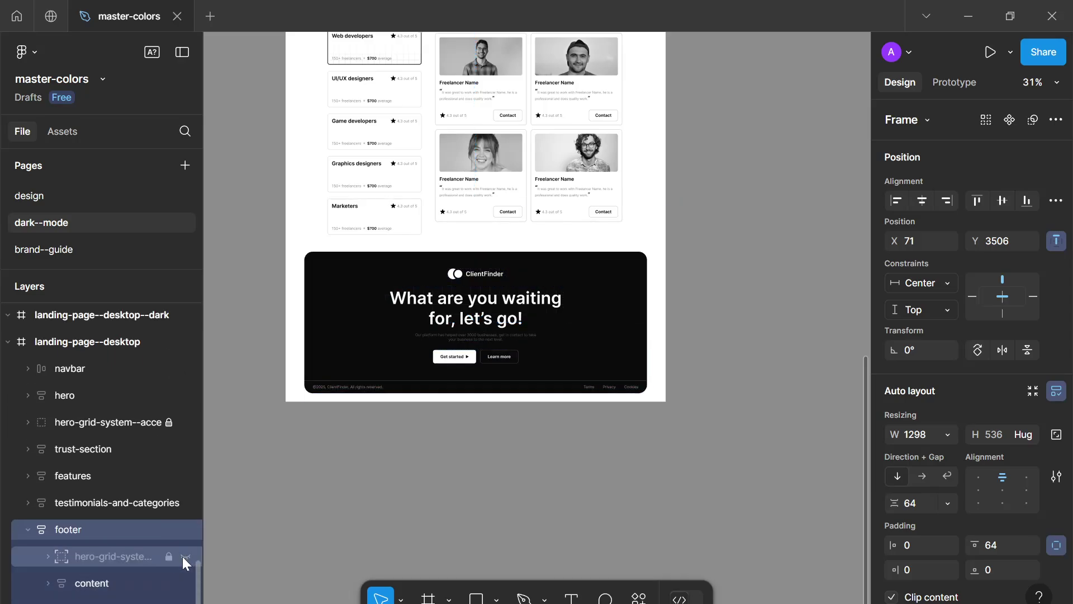
pyautogui.scroll(-5, 635, 453)
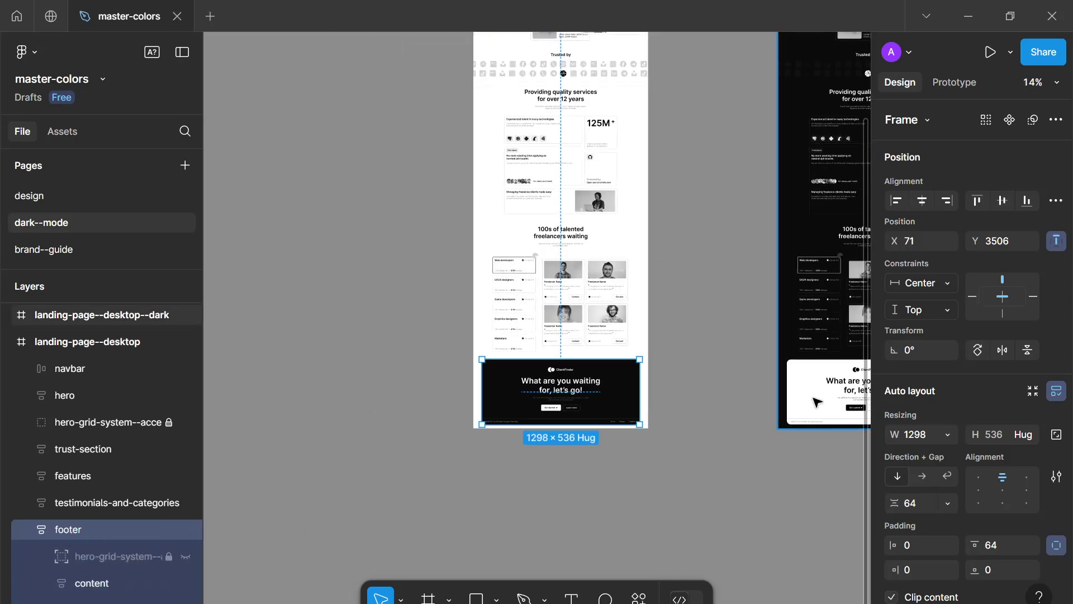
pyautogui.scroll(-2, 821, 401)
pyautogui.scroll(4, 822, 400)
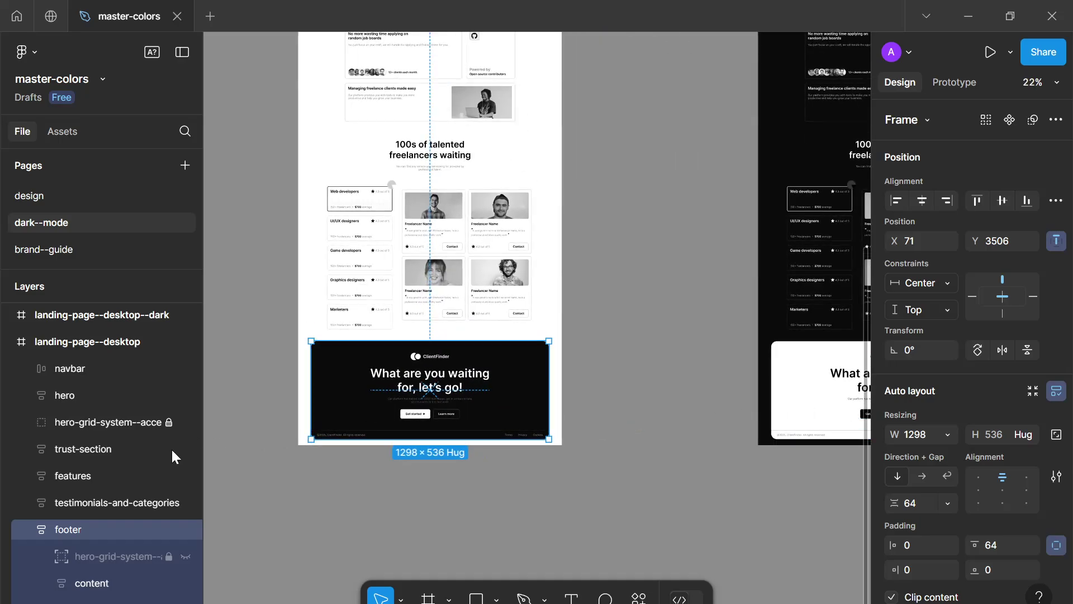
# Step: Show the hero-grid-system--accent layer in the light page's footer again and check both pages side by side
pyautogui.click(189, 556)
pyautogui.click(443, 530)
pyautogui.scroll(-2, 444, 530)
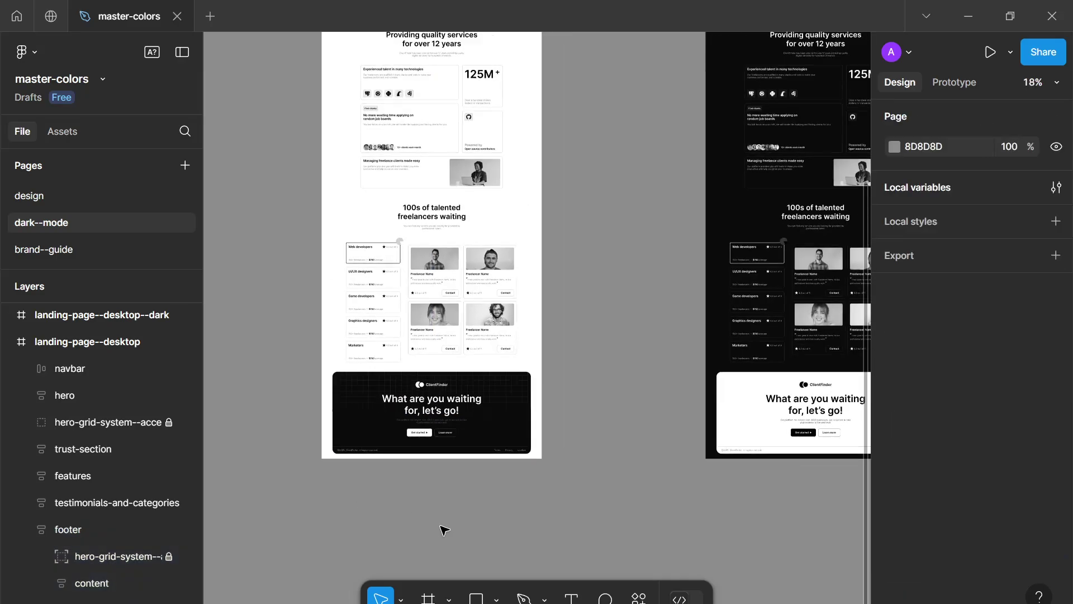
pyautogui.scroll(-1, 443, 529)
pyautogui.scroll(1, 615, 483)
# Step: Show the hidden hero-grid-system--accent layer inside the dark page's footer and inspect it up close
pyautogui.scroll(5, 614, 484)
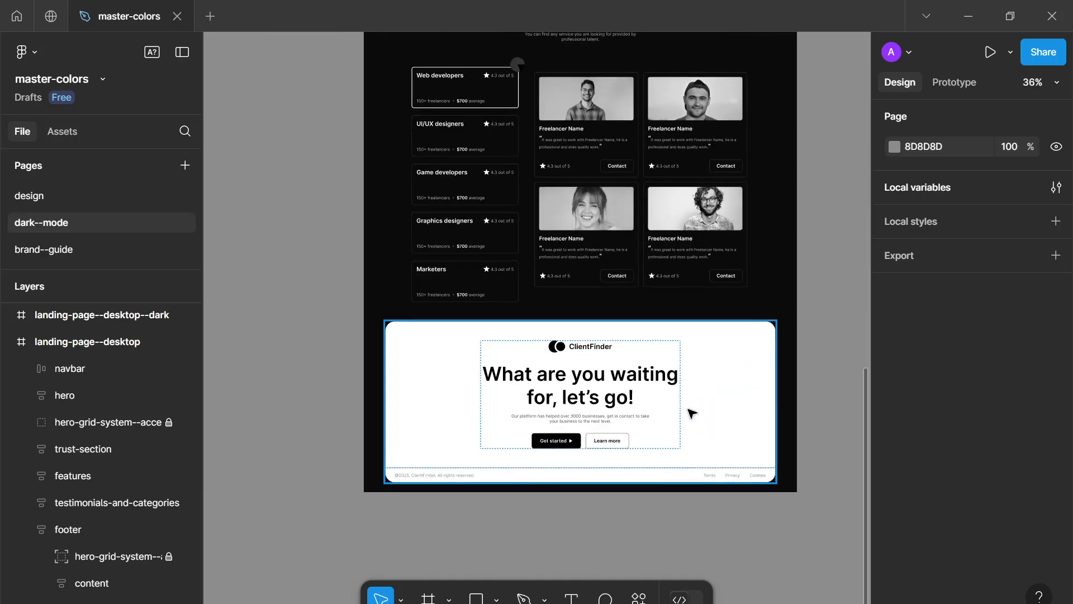
pyautogui.click(692, 414)
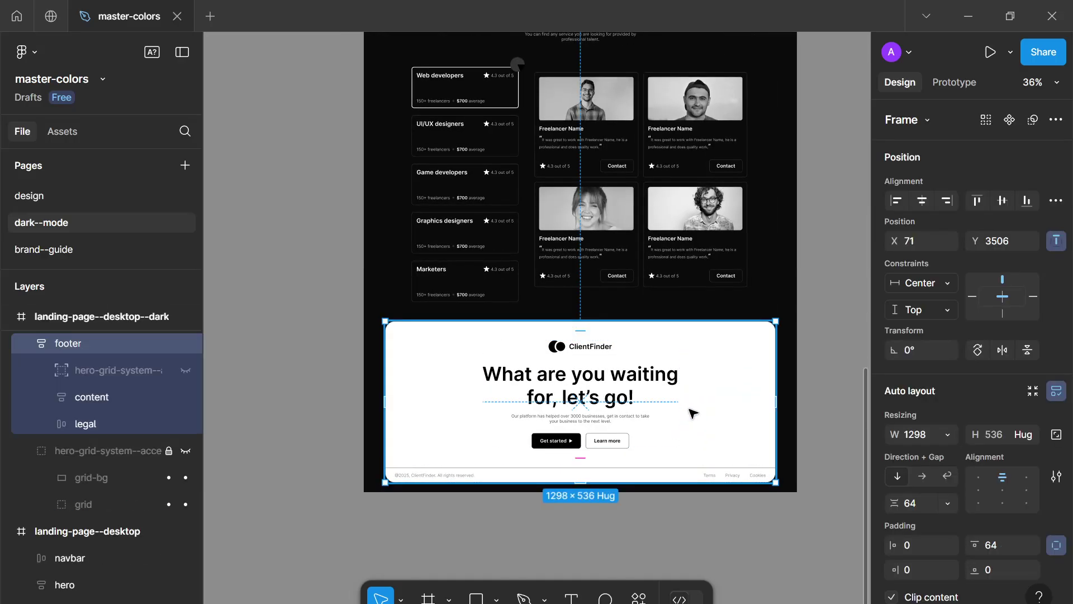
pyautogui.click(185, 371)
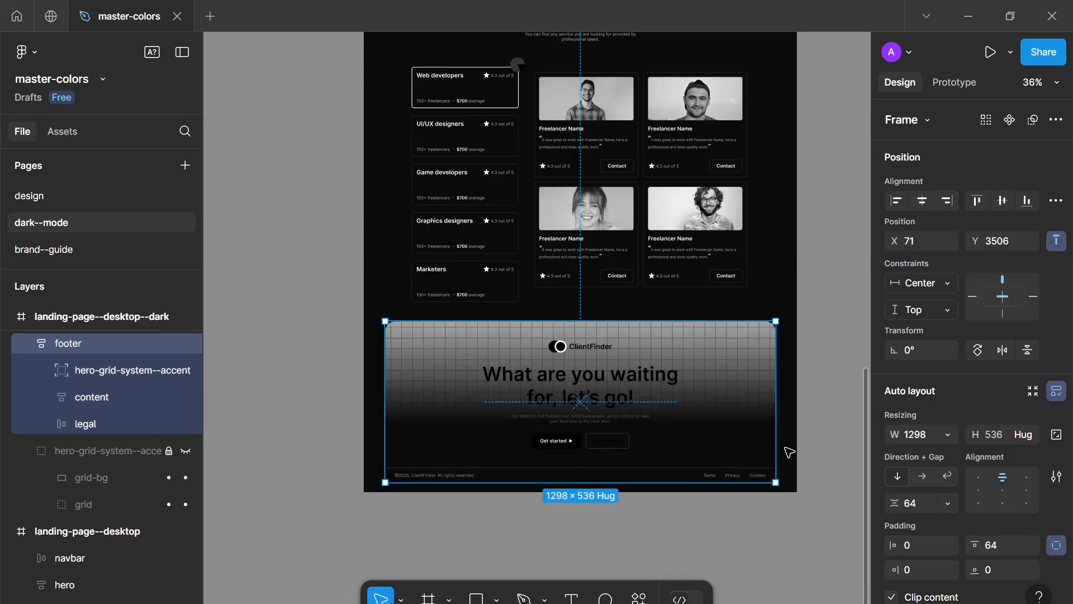
pyautogui.scroll(3, 706, 433)
pyautogui.scroll(-1, 705, 427)
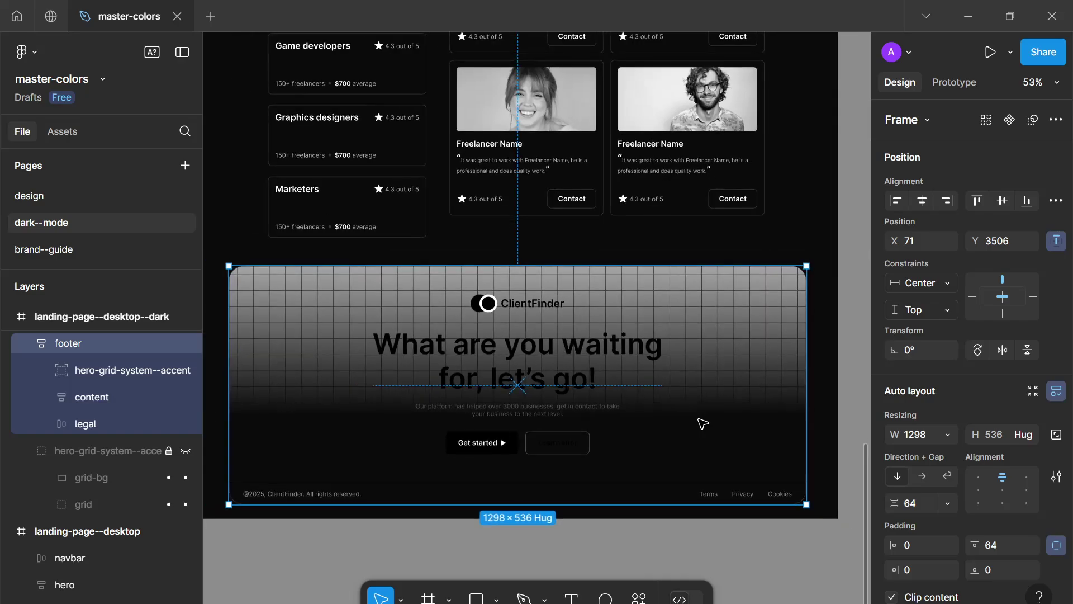
pyautogui.scroll(-1, 703, 424)
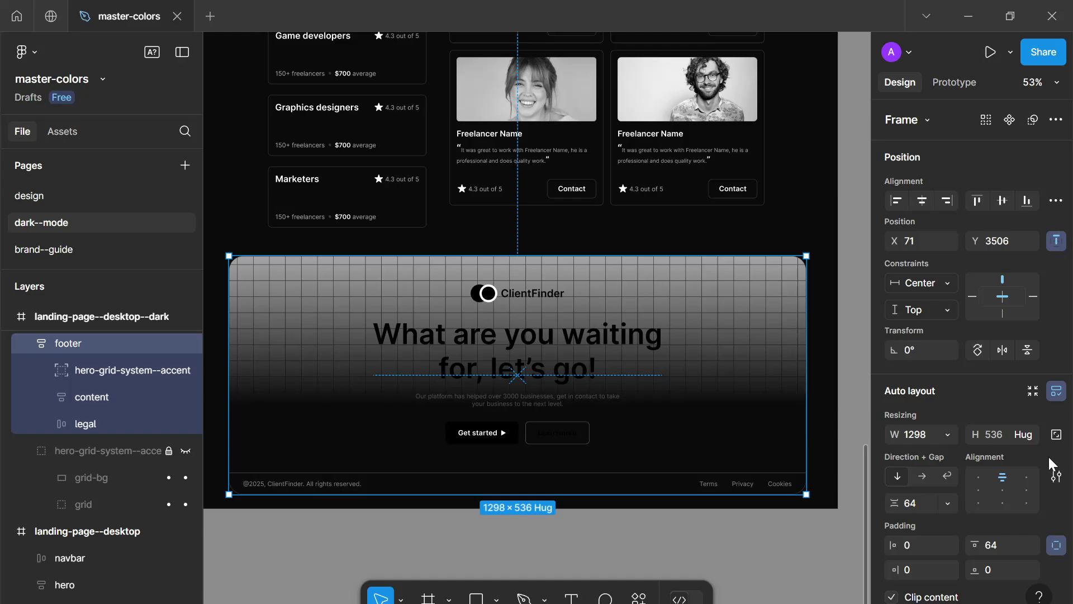
# Step: Detach the black-600 colour style from the hero-grid-system--accent layer in the dark page's footer
pyautogui.scroll(-7, 961, 334)
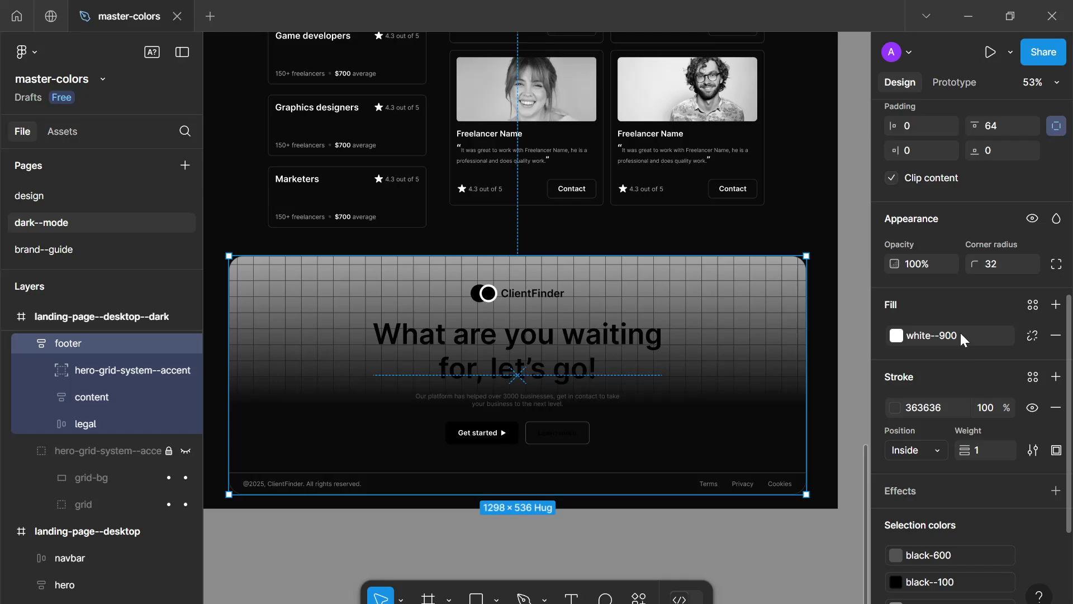
pyautogui.scroll(-3, 960, 331)
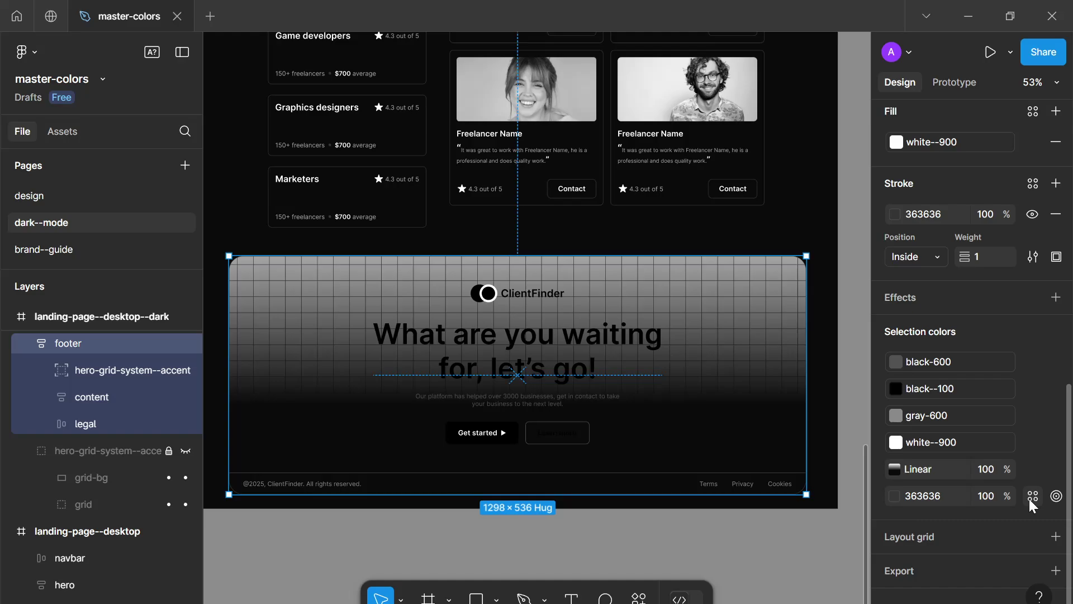
pyautogui.click(79, 365)
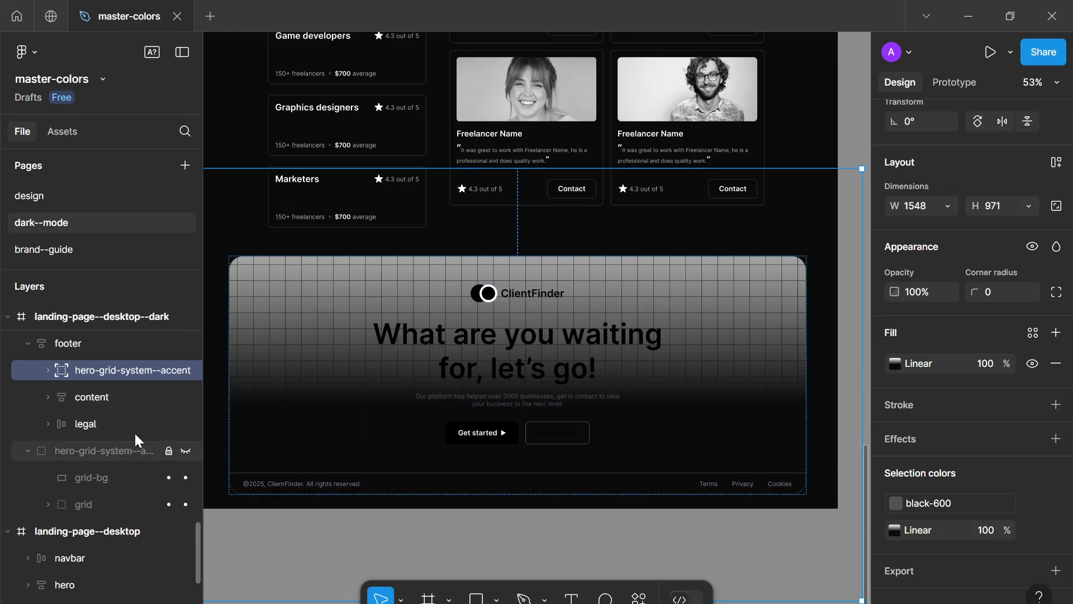
pyautogui.scroll(3, 135, 369)
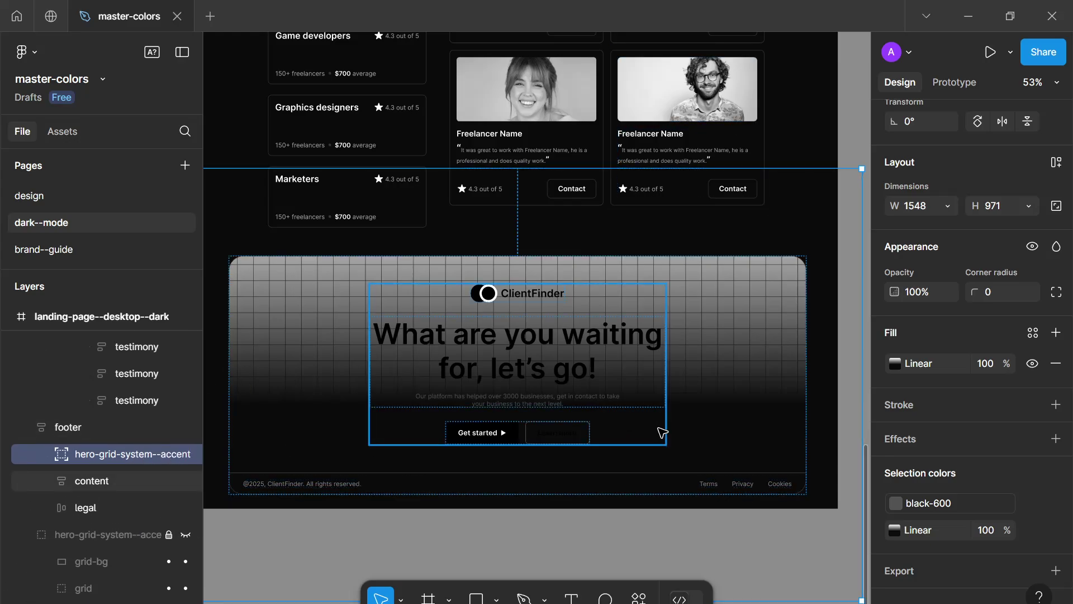
pyautogui.click(911, 497)
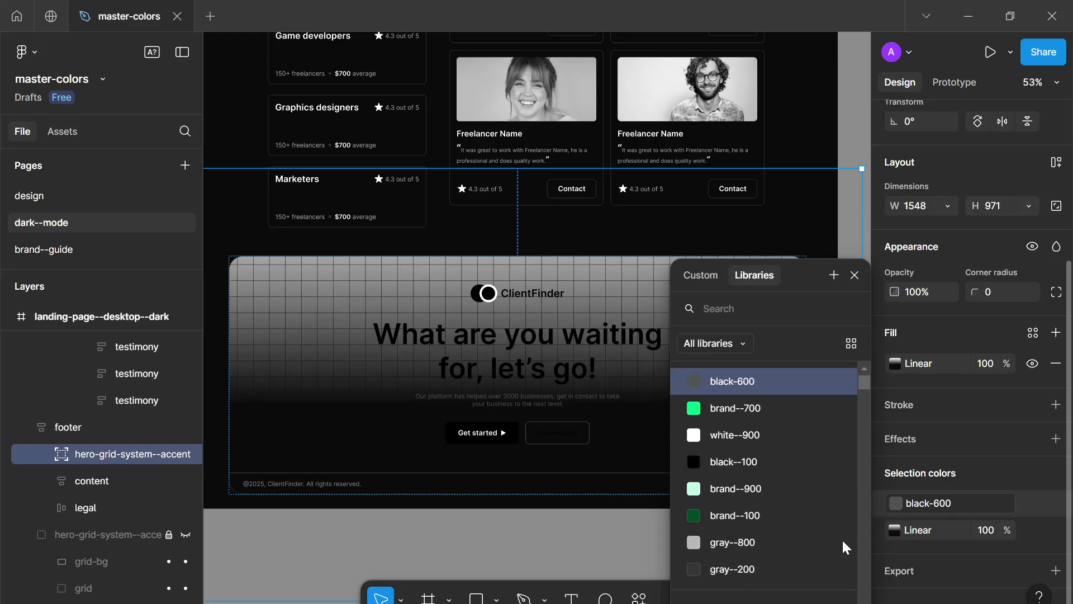
pyautogui.click(1028, 504)
# Step: Lighten the detached grid colour of the footer's hero-grid-system--accent layer to CDCDCD
pyautogui.click(896, 509)
pyautogui.click(911, 501)
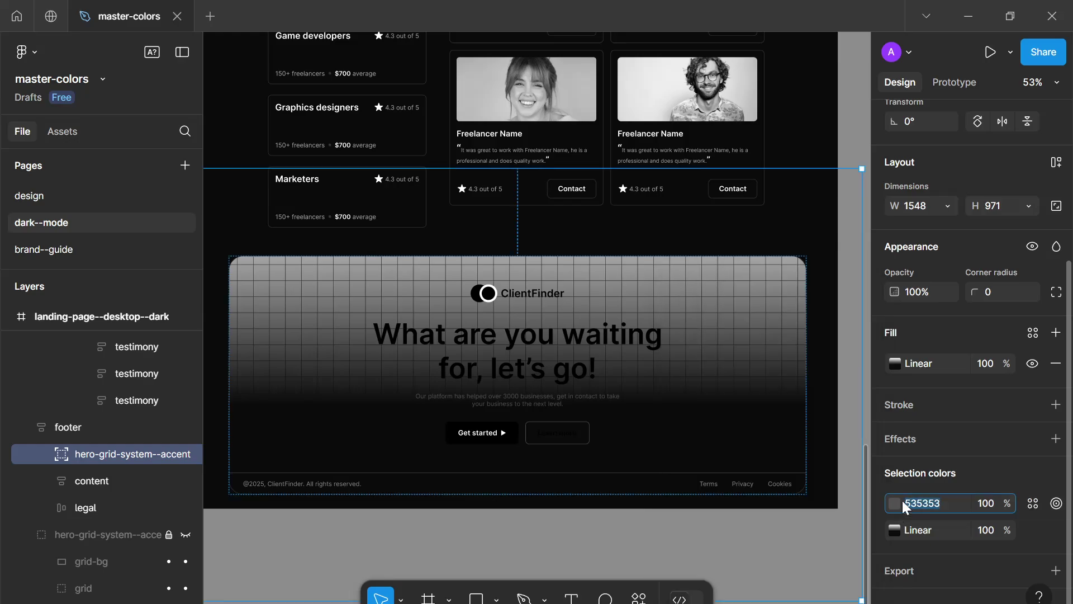
pyautogui.click(894, 503)
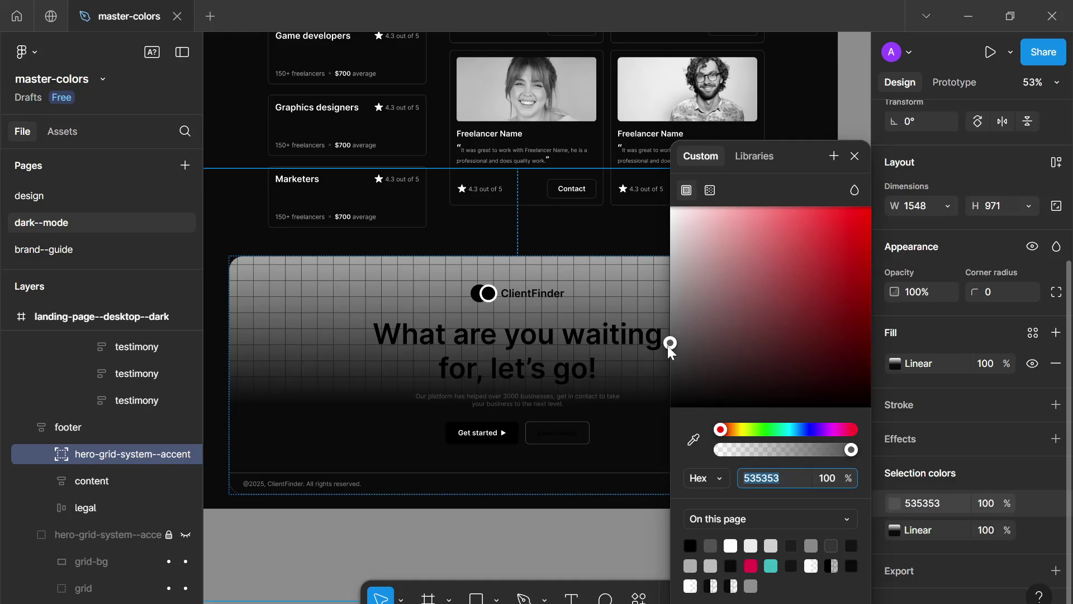
pyautogui.press('Escape')
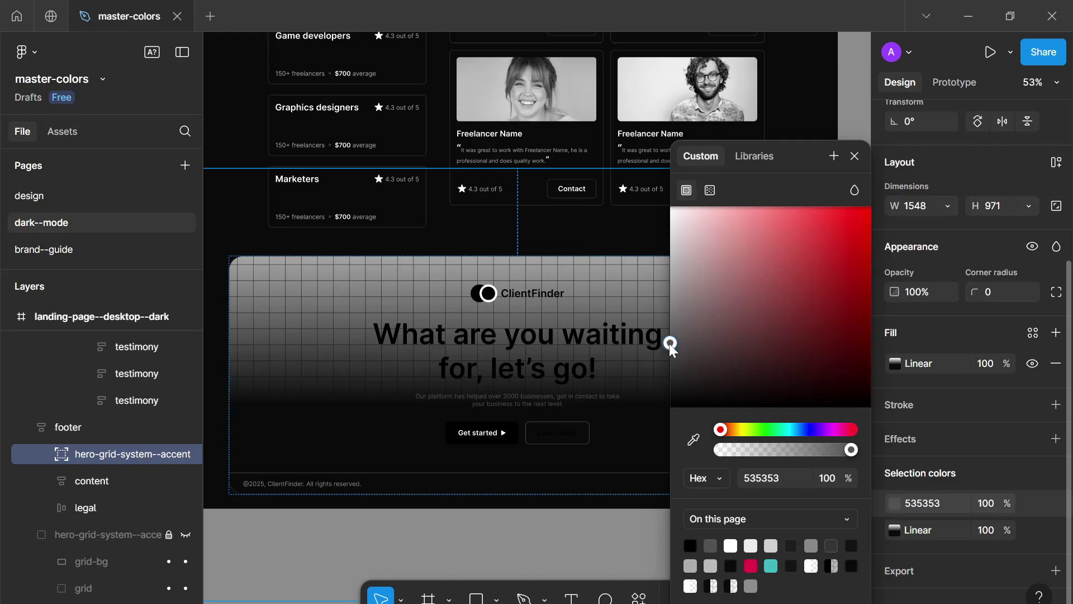
pyautogui.moveTo(668, 311); pyautogui.dragTo(668, 247)
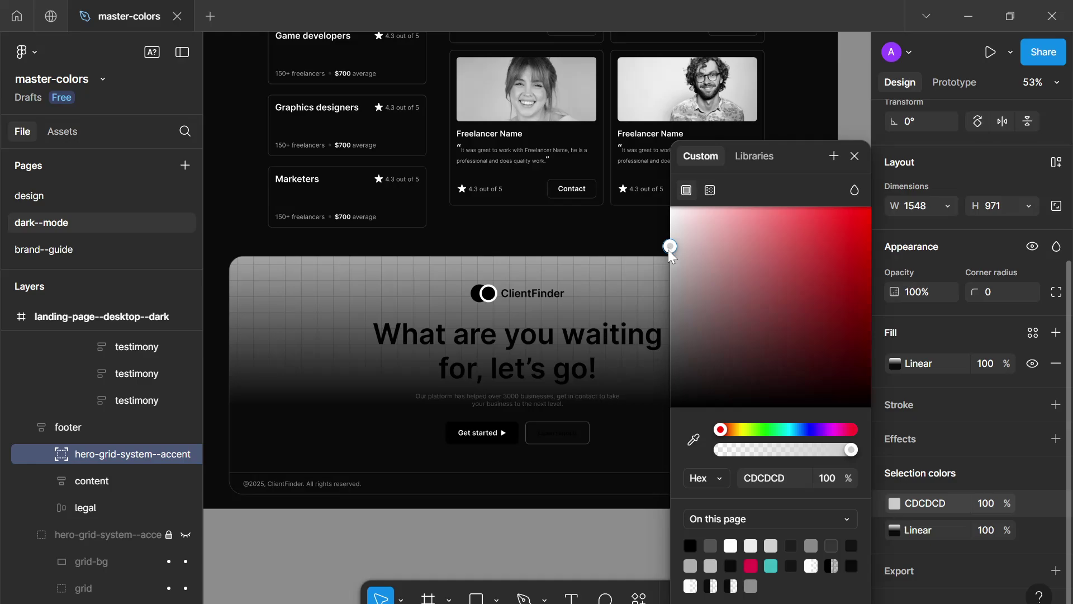
# Step: Recolour both stops of the footer grid accent's linear gradient to FFFFFF, keeping opacities of 0% and 100%, and deselect the layer
pyautogui.click(895, 531)
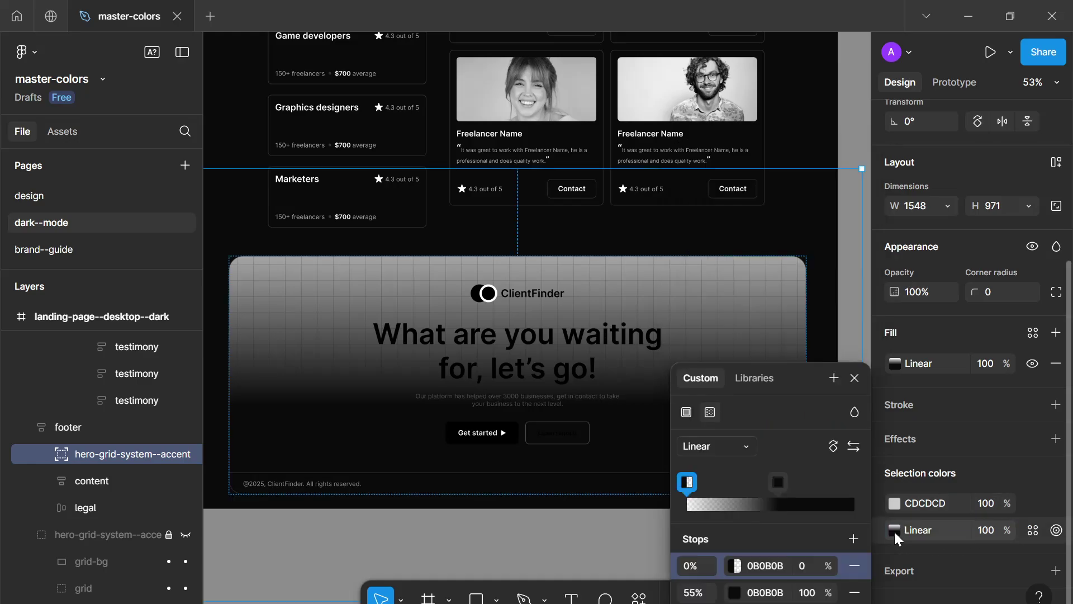
pyautogui.click(765, 565)
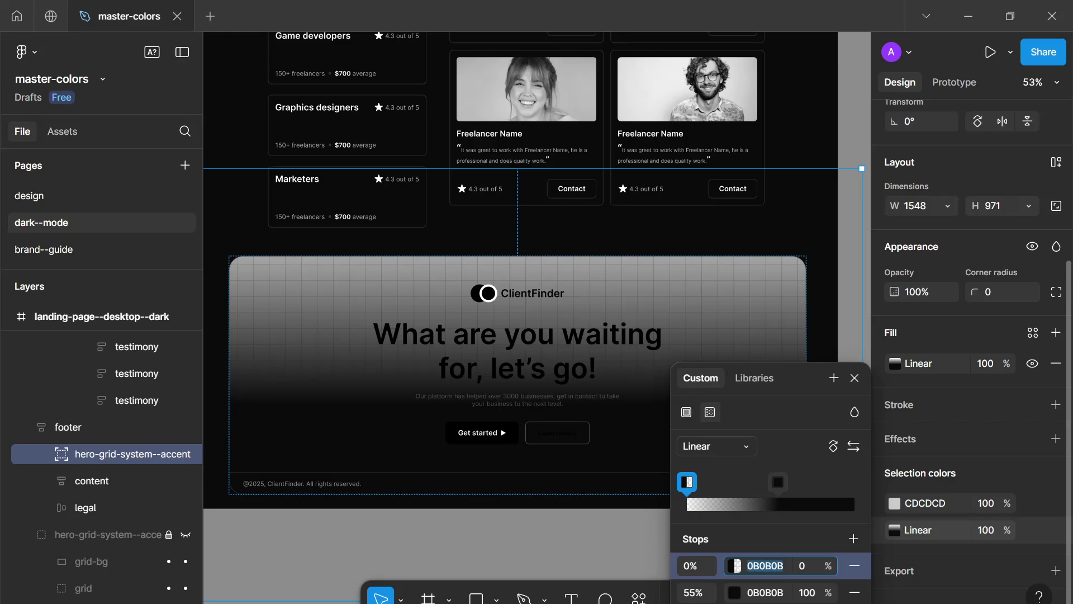
pyautogui.write('f')
pyautogui.click(764, 592)
pyautogui.write('fff')
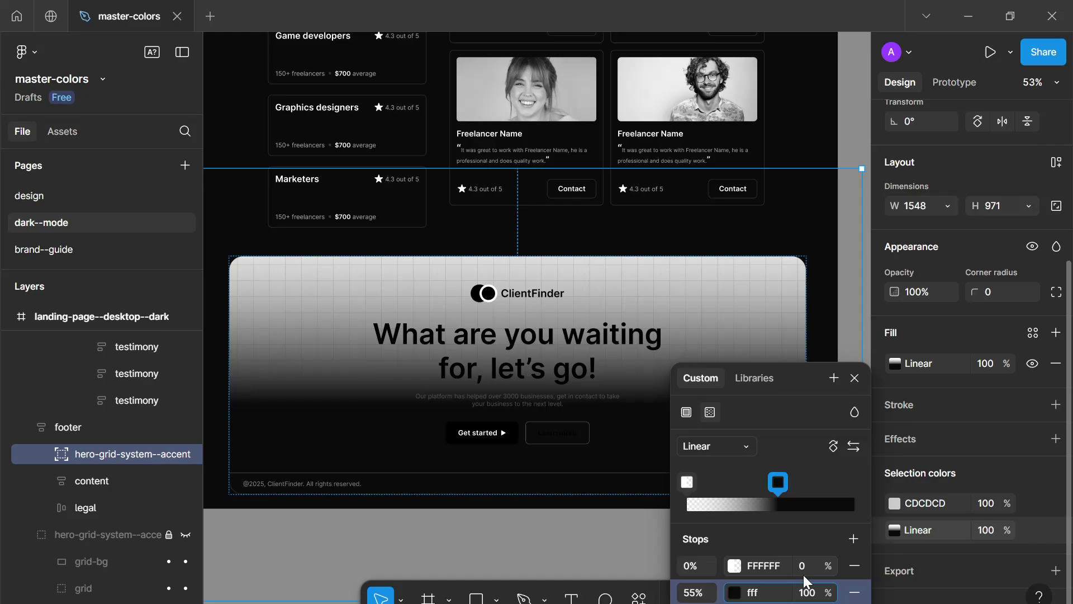
pyautogui.click(805, 591)
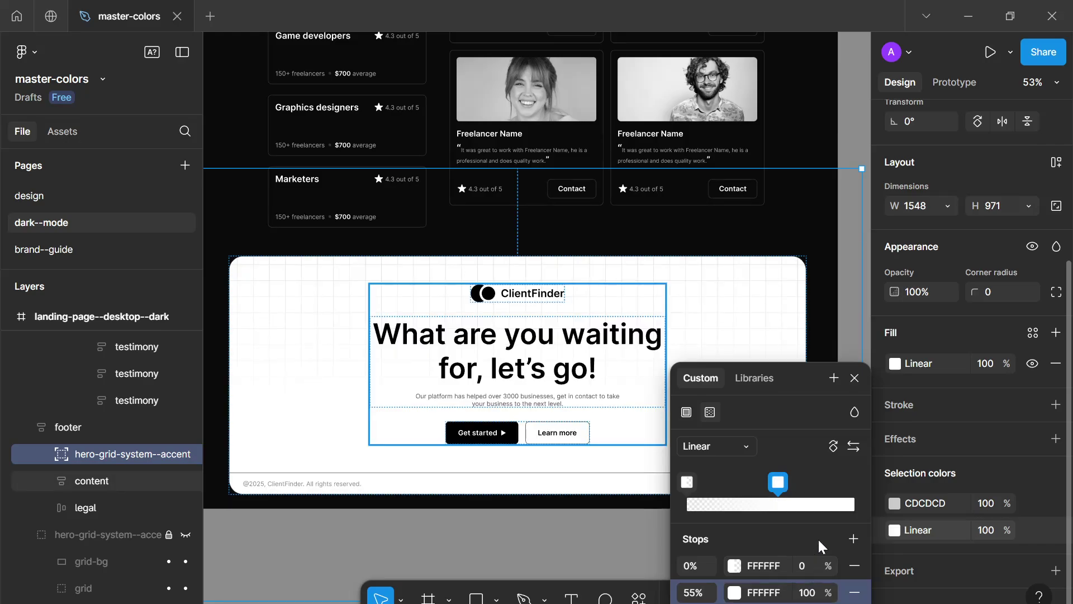
pyautogui.click(854, 378)
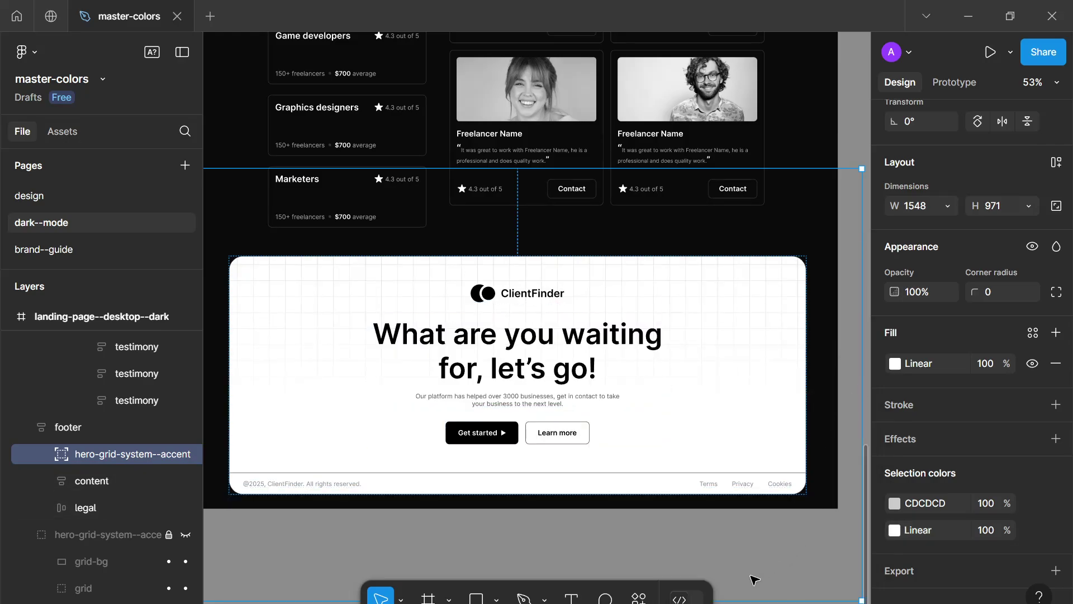
pyautogui.click(721, 545)
# Step: Inspect the recoloured footer grid up close and within the lower part of the dark page
pyautogui.scroll(5, 570, 484)
pyautogui.scroll(-2, 508, 448)
pyautogui.scroll(8, 689, 443)
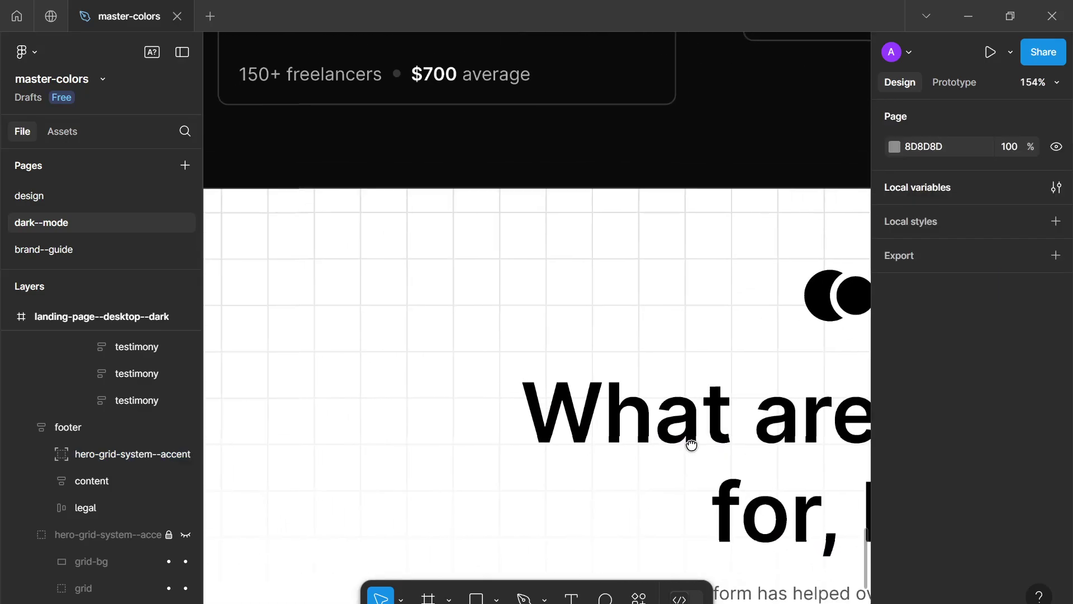
pyautogui.scroll(-3, 603, 368)
pyautogui.scroll(-2, 608, 376)
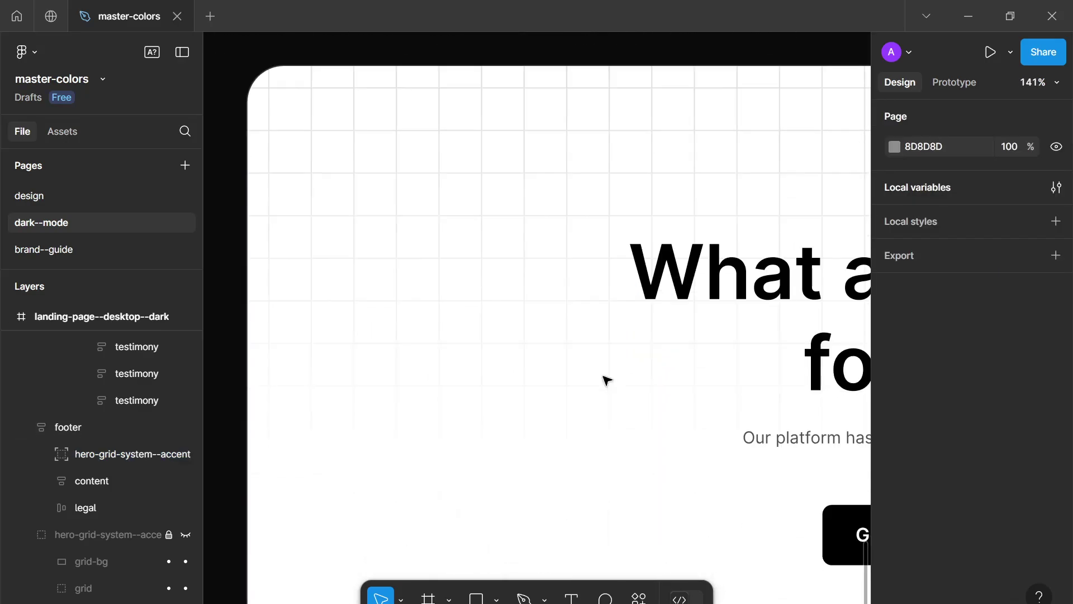
pyautogui.scroll(-3, 605, 377)
pyautogui.scroll(-3, 587, 416)
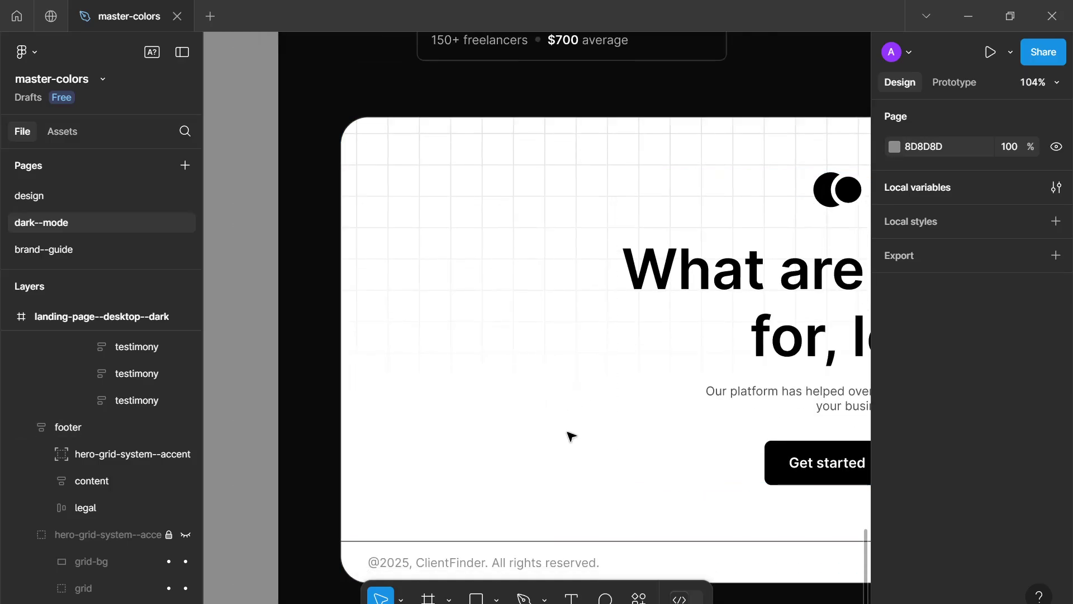
pyautogui.scroll(-1, 570, 435)
pyautogui.scroll(-2, 570, 435)
pyautogui.scroll(-2, 603, 450)
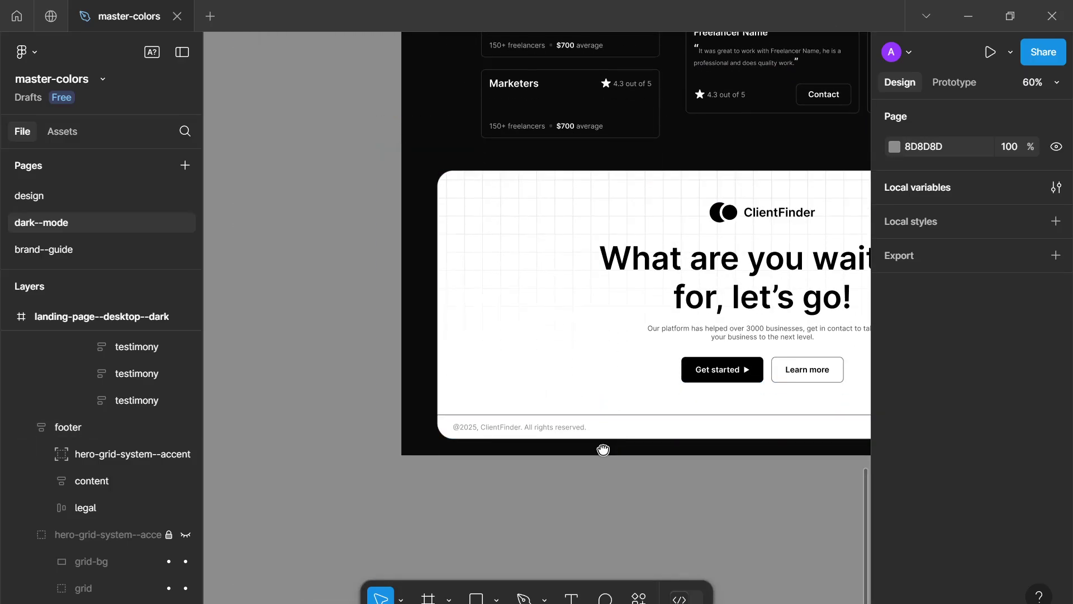
pyautogui.hscroll(2, 469, 462)
pyautogui.scroll(-3, 520, 459)
pyautogui.scroll(-4, 565, 471)
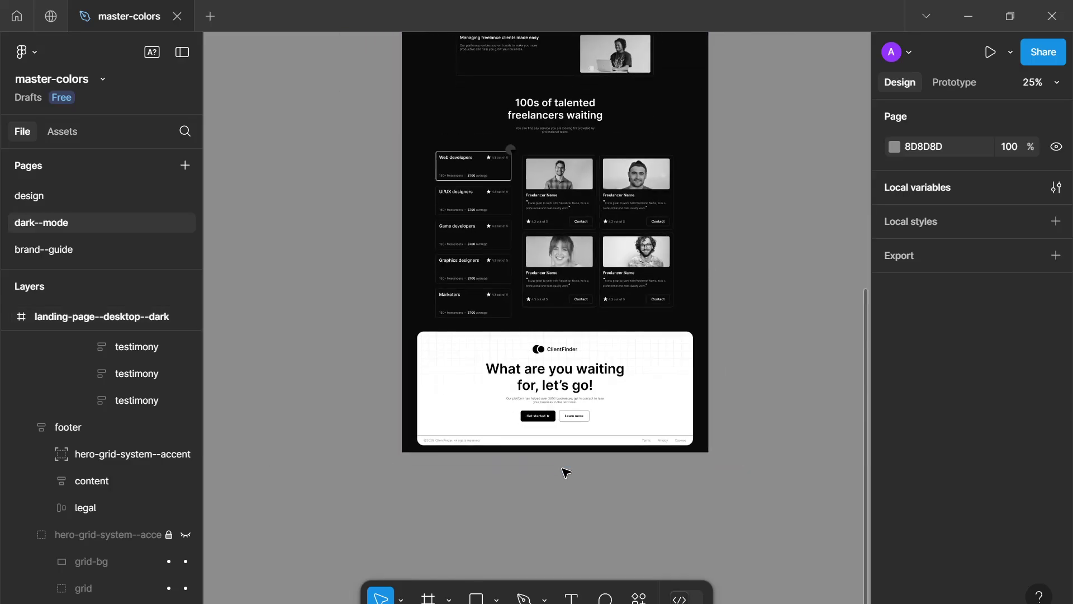
# Step: Review the whole dark landing page between its hero and footer, checking the sections for consistency
pyautogui.scroll(3, 559, 447)
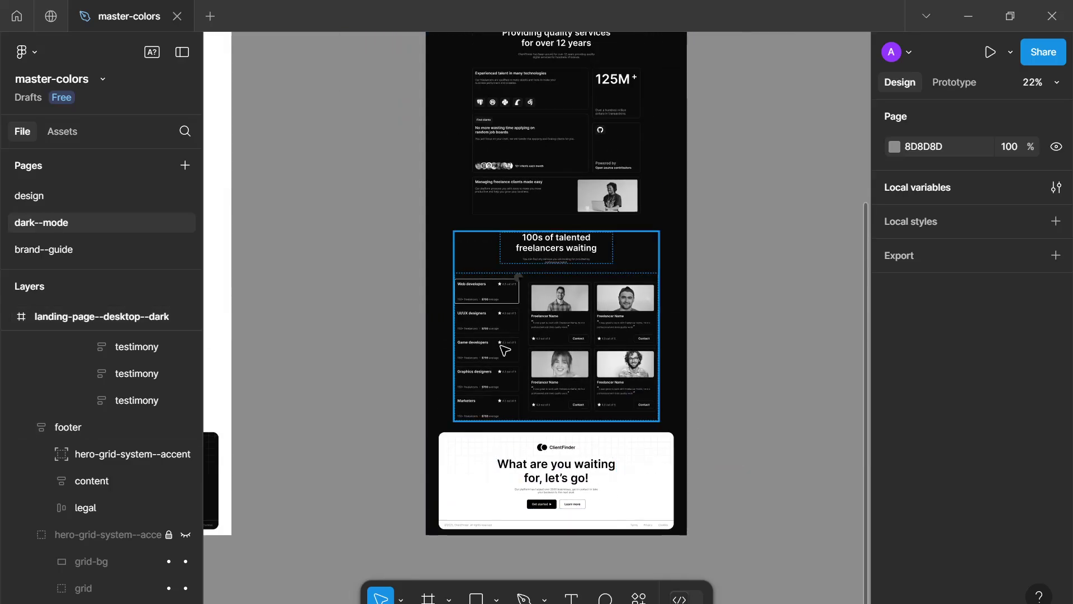
pyautogui.scroll(-1, 618, 431)
pyautogui.scroll(-1, 628, 430)
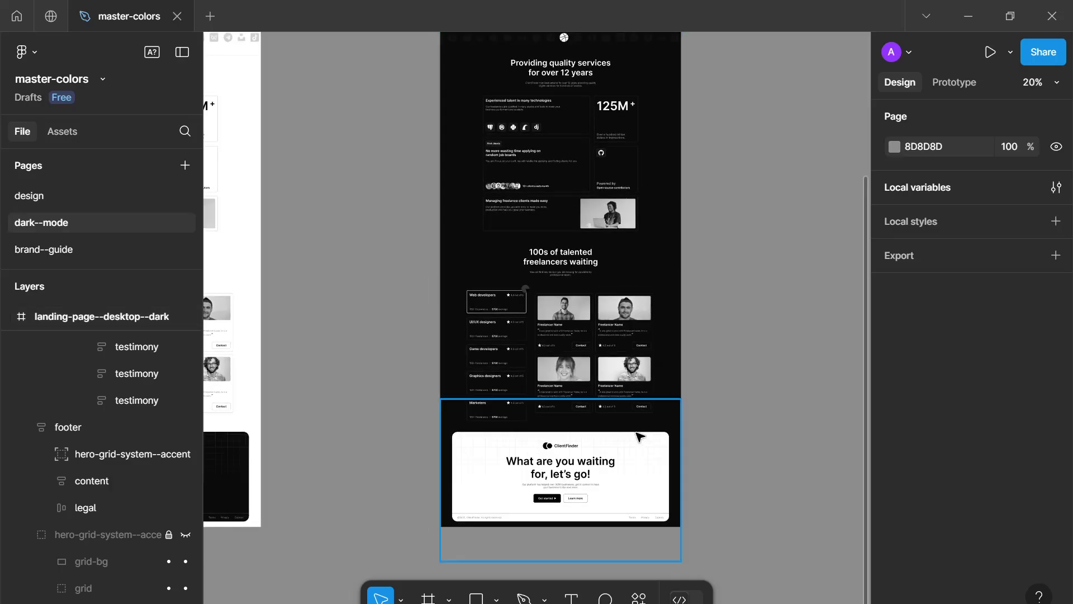
pyautogui.scroll(-1, 640, 435)
pyautogui.scroll(5, 639, 436)
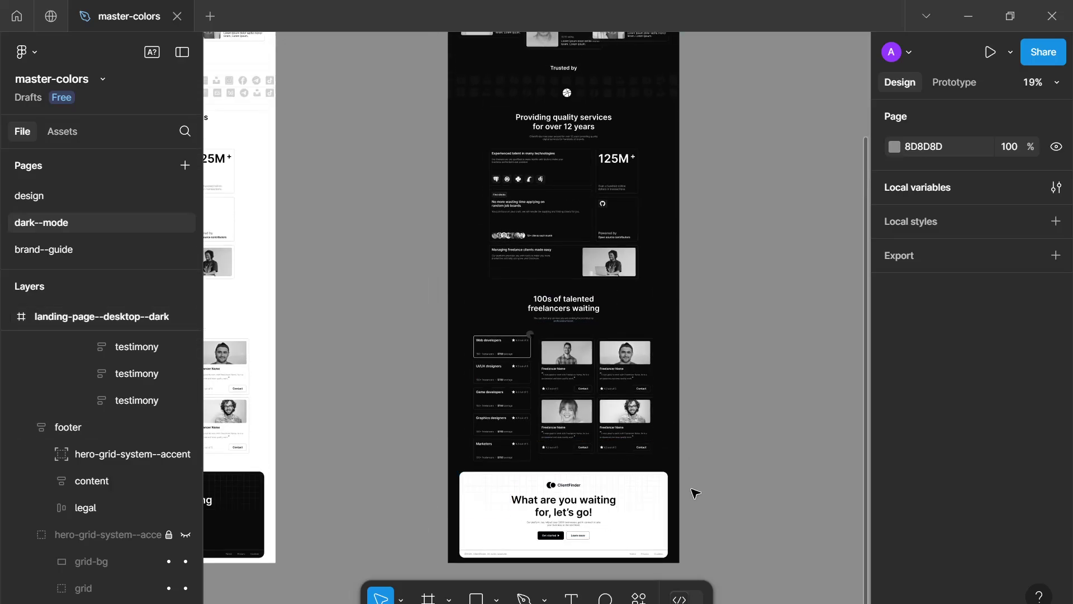
pyautogui.scroll(-2, 570, 445)
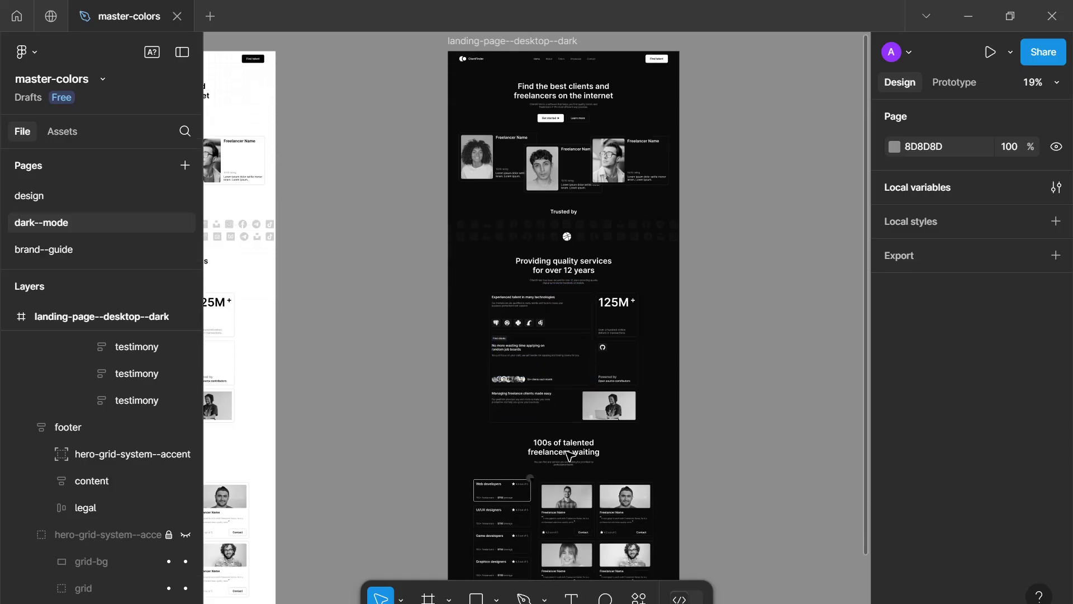
pyautogui.scroll(-1, 570, 457)
pyautogui.scroll(-1, 570, 457)
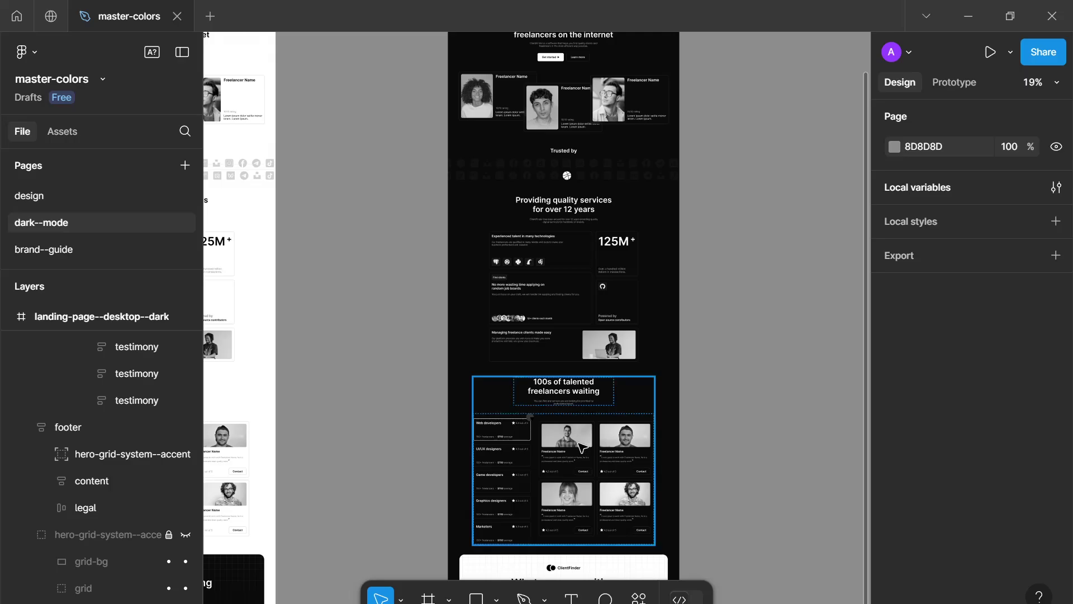
pyautogui.scroll(1, 550, 481)
pyautogui.scroll(-4, 550, 481)
pyautogui.scroll(3, 620, 457)
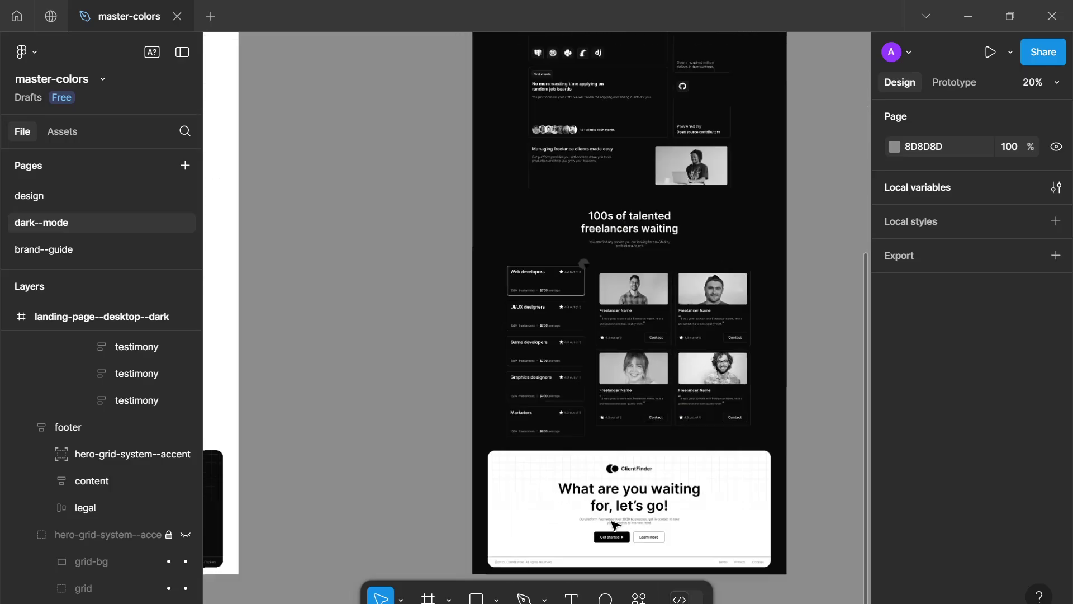
pyautogui.scroll(2, 620, 457)
pyautogui.scroll(-5, 623, 408)
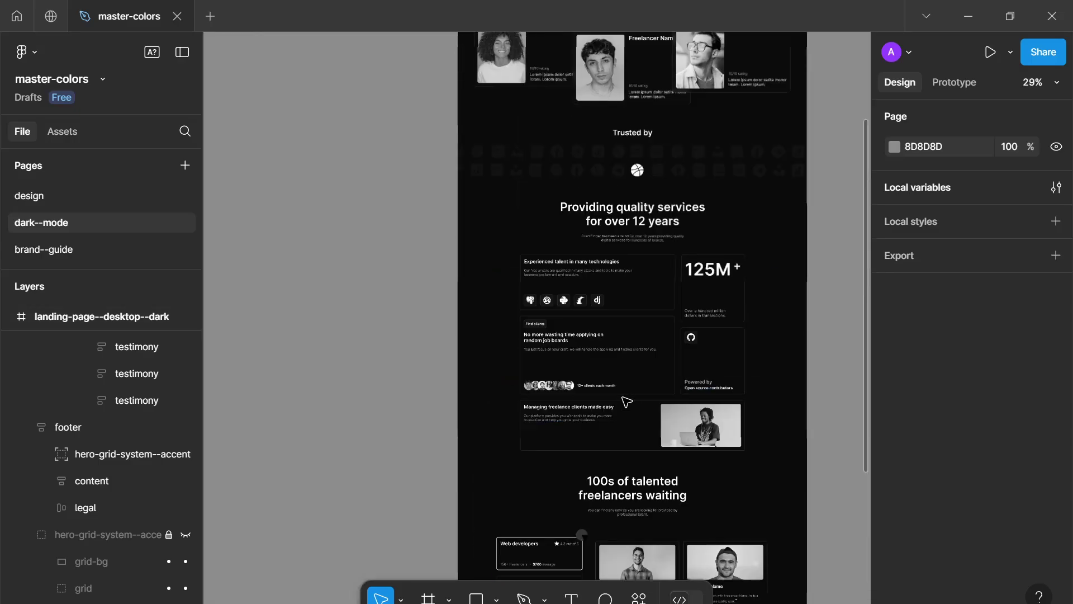
pyautogui.scroll(2, 629, 386)
pyautogui.scroll(-10, 630, 387)
pyautogui.scroll(2, 624, 391)
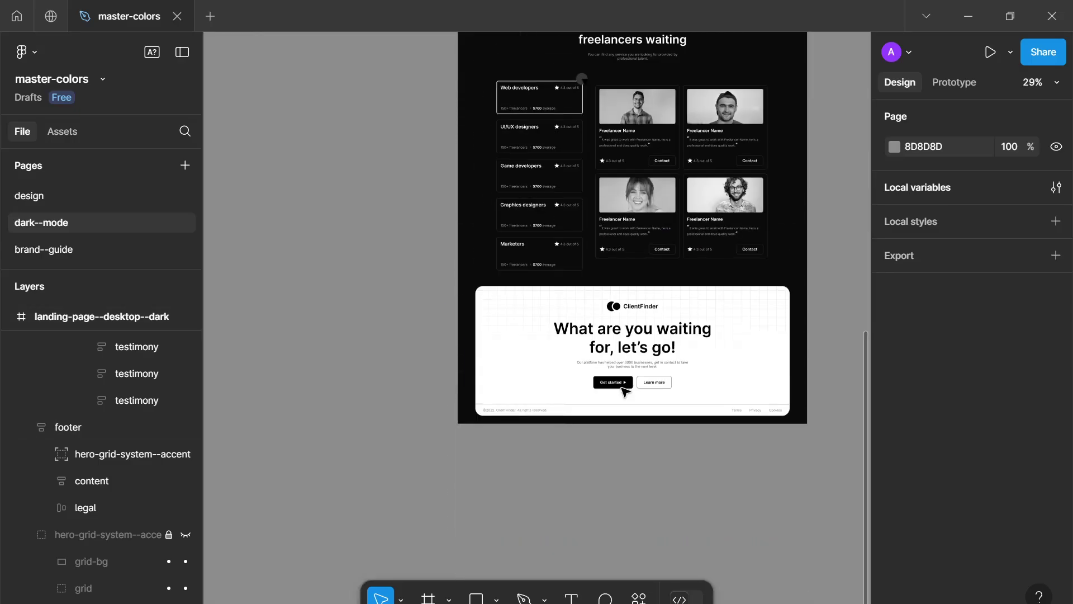
pyautogui.scroll(10, 625, 391)
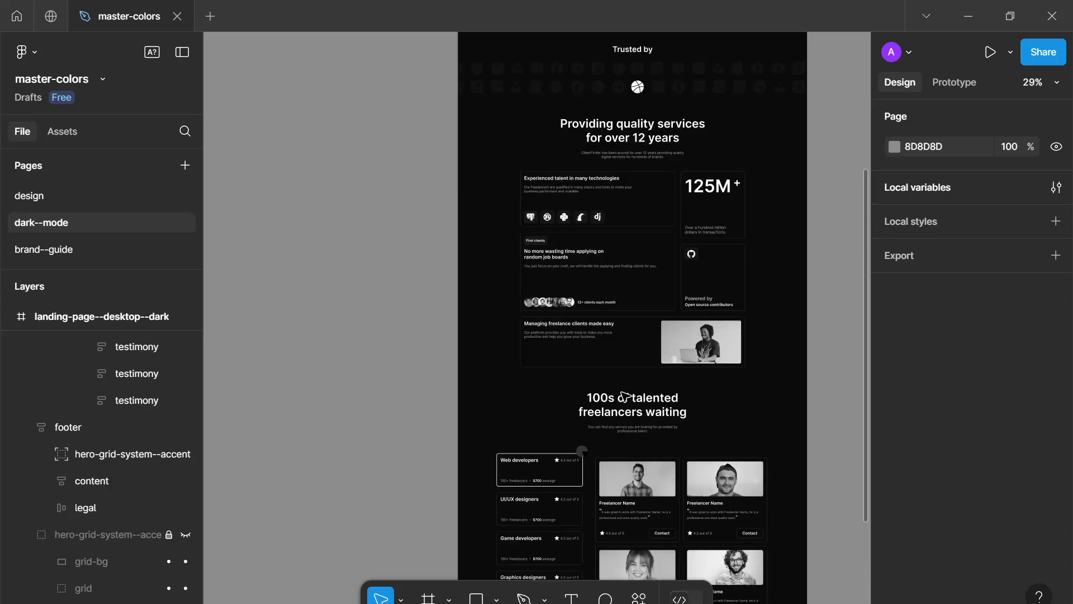
pyautogui.scroll(-1, 640, 385)
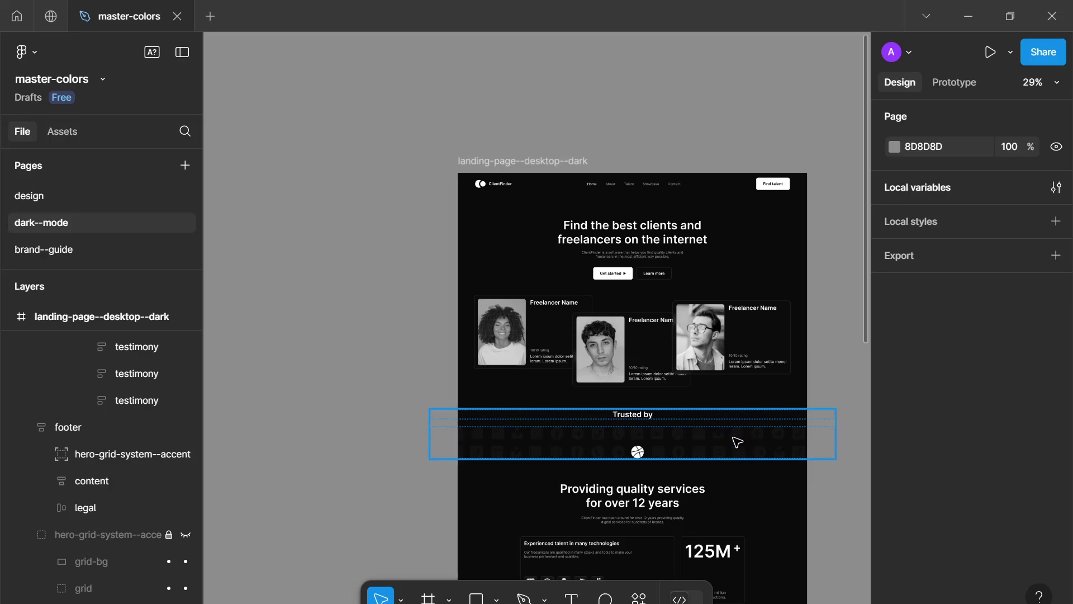
pyautogui.moveTo(738, 442); pyautogui.dragTo(730, 391)
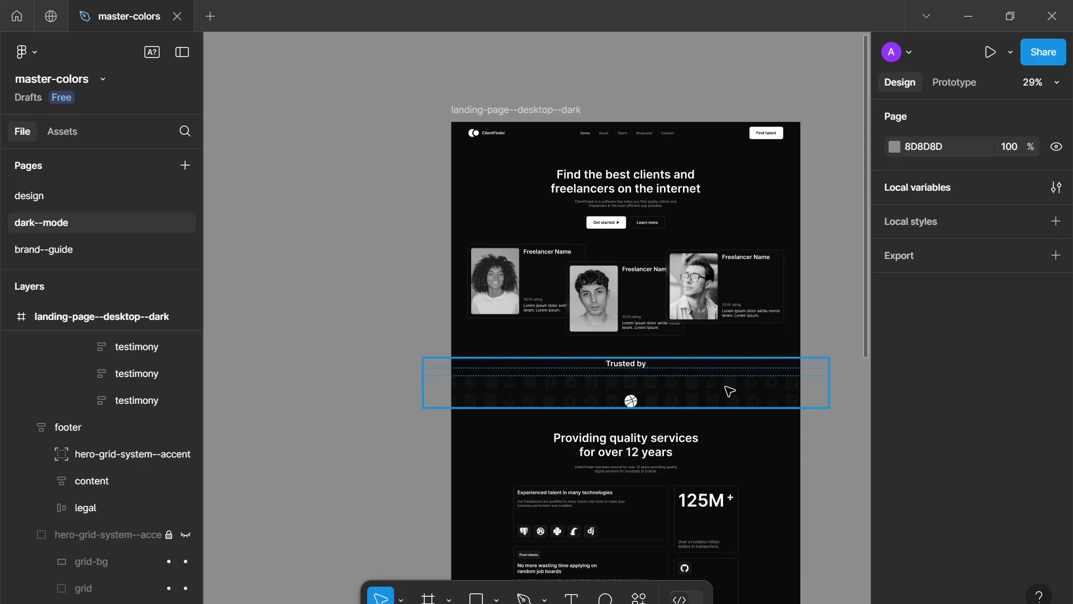
# Step: Compare the dark landing page with the light one and examine the dark hero section up close
pyautogui.keyDown('ctrl'); pyautogui.scroll(-4, 729, 391); pyautogui.keyUp('ctrl')
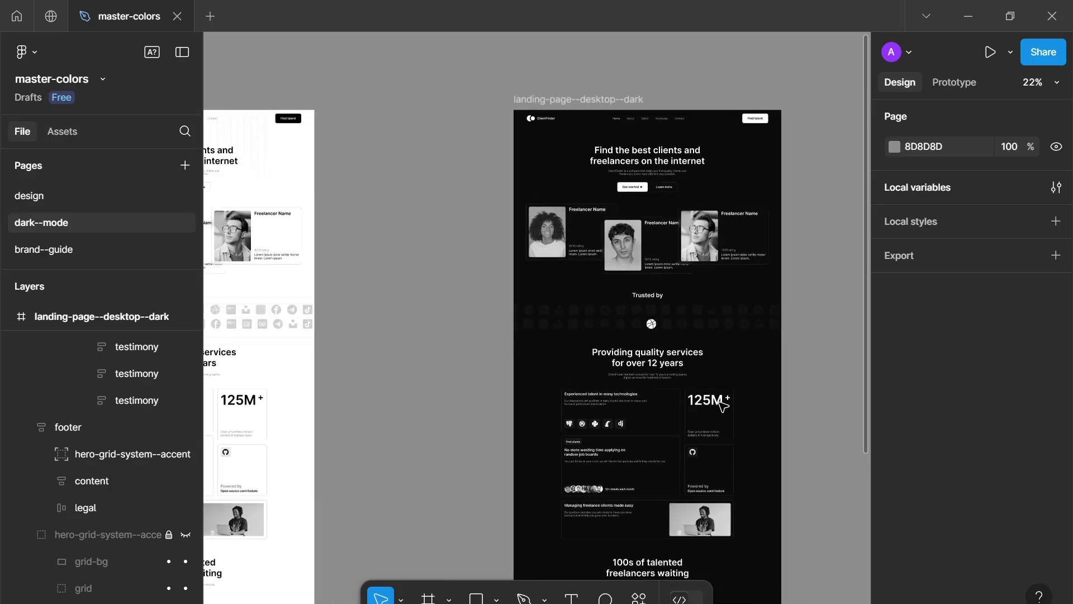
pyautogui.keyDown('ctrl'); pyautogui.scroll(-3, 721, 406); pyautogui.keyUp('ctrl')
pyautogui.scroll(6, 719, 416)
pyautogui.scroll(-5, 719, 425)
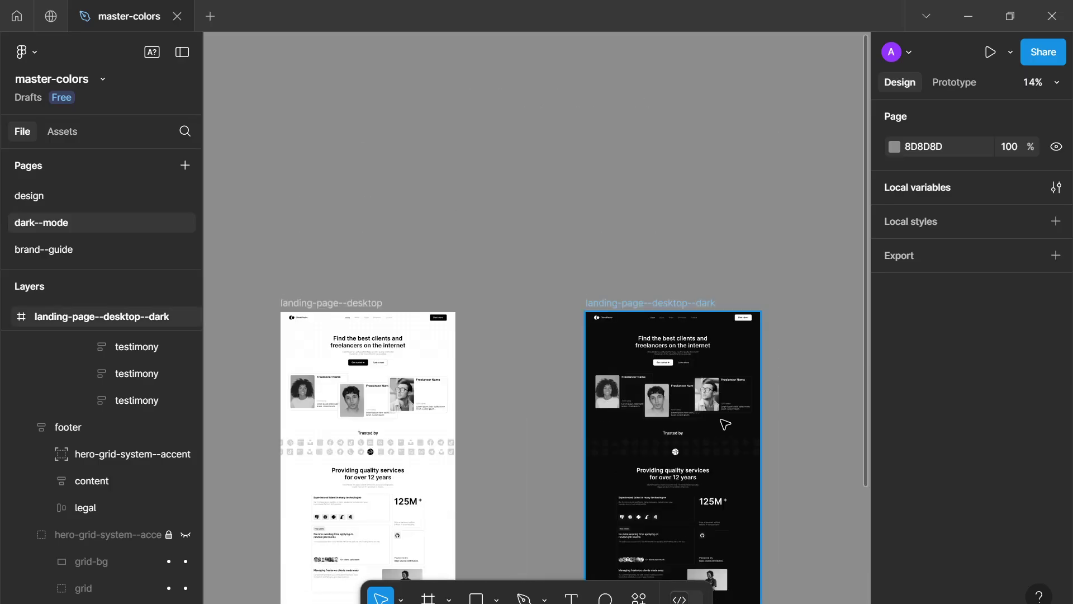
pyautogui.keyDown('ctrl'); pyautogui.scroll(10, 723, 424); pyautogui.keyUp('ctrl')
pyautogui.keyDown('ctrl'); pyautogui.scroll(1, 737, 531); pyautogui.keyUp('ctrl')
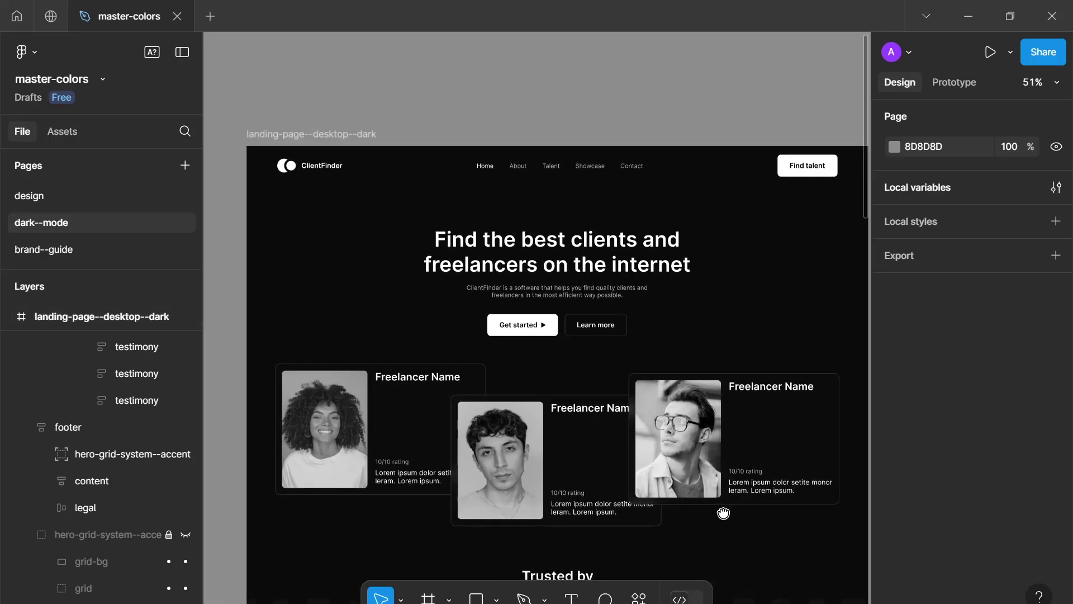
pyautogui.scroll(1, 723, 510)
pyautogui.keyDown('ctrl'); pyautogui.scroll(3, 733, 532); pyautogui.keyUp('ctrl')
pyautogui.keyDown('ctrl'); pyautogui.scroll(-3, 781, 429); pyautogui.keyUp('ctrl')
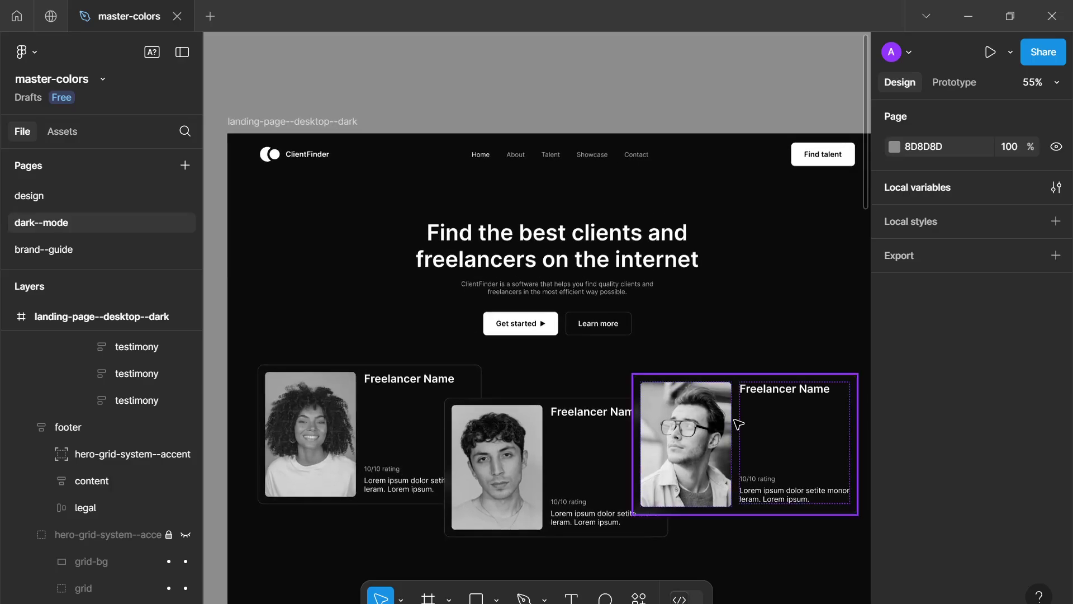
pyautogui.scroll(-2, 736, 422)
pyautogui.scroll(-4, 737, 423)
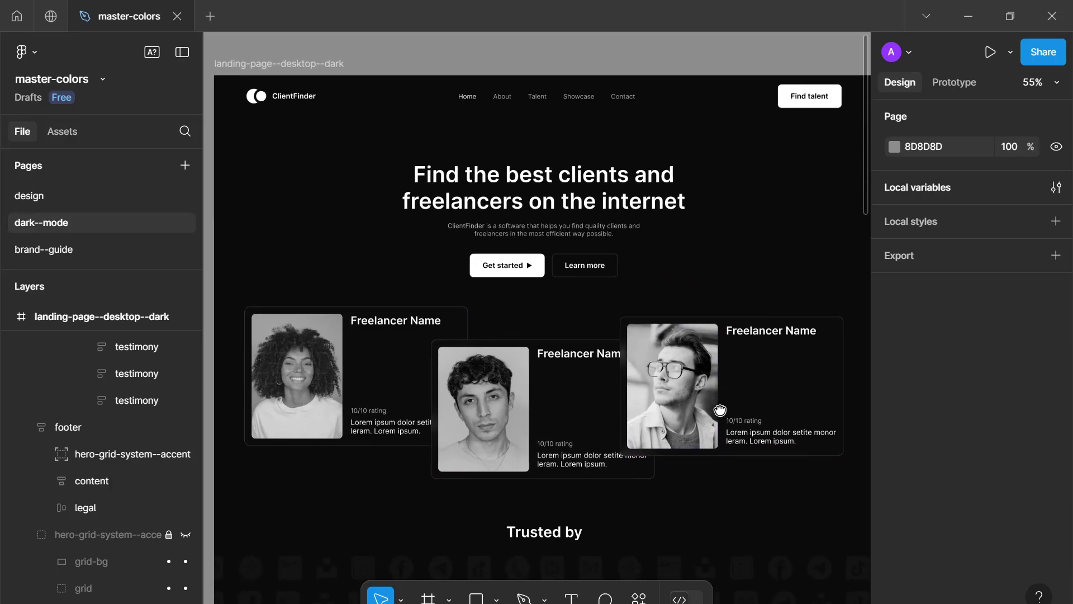
# Step: Examine the light landing page's hero section up close, including its navigation, heading, grid background and freelancer cards
pyautogui.scroll(10, 720, 405)
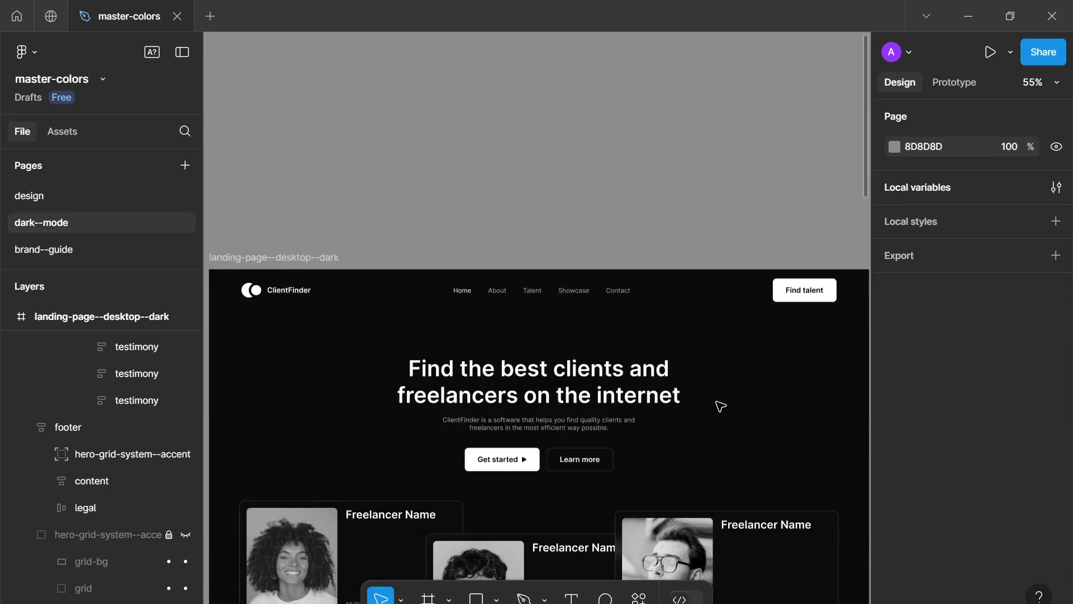
pyautogui.keyDown('ctrl'); pyautogui.scroll(-5, 718, 405); pyautogui.keyUp('ctrl')
pyautogui.moveTo(377, 458); pyautogui.dragTo(627, 383)
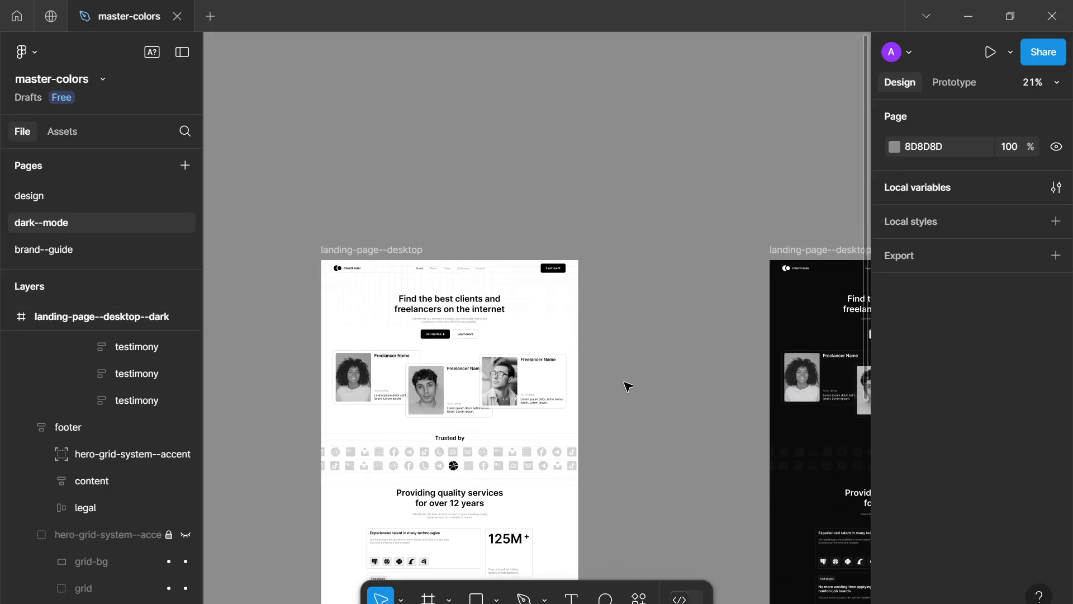
pyautogui.keyDown('ctrl'); pyautogui.scroll(-2, 606, 421); pyautogui.keyUp('ctrl')
pyautogui.keyDown('ctrl'); pyautogui.scroll(6, 678, 424); pyautogui.keyUp('ctrl')
pyautogui.scroll(-3, 731, 413)
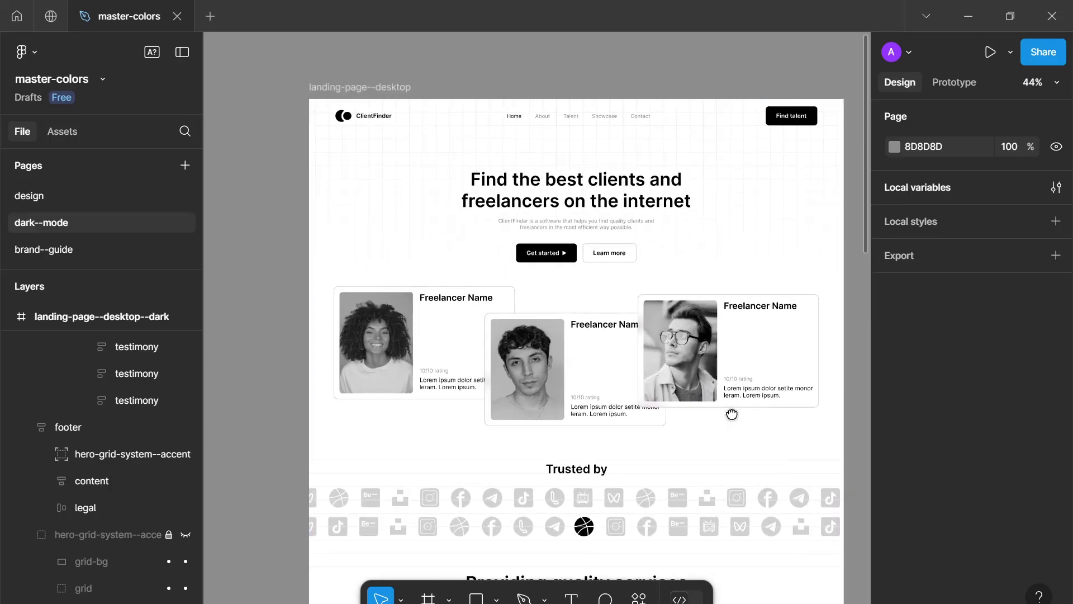
pyautogui.keyDown('ctrl'); pyautogui.scroll(1, 723, 371); pyautogui.keyUp('ctrl')
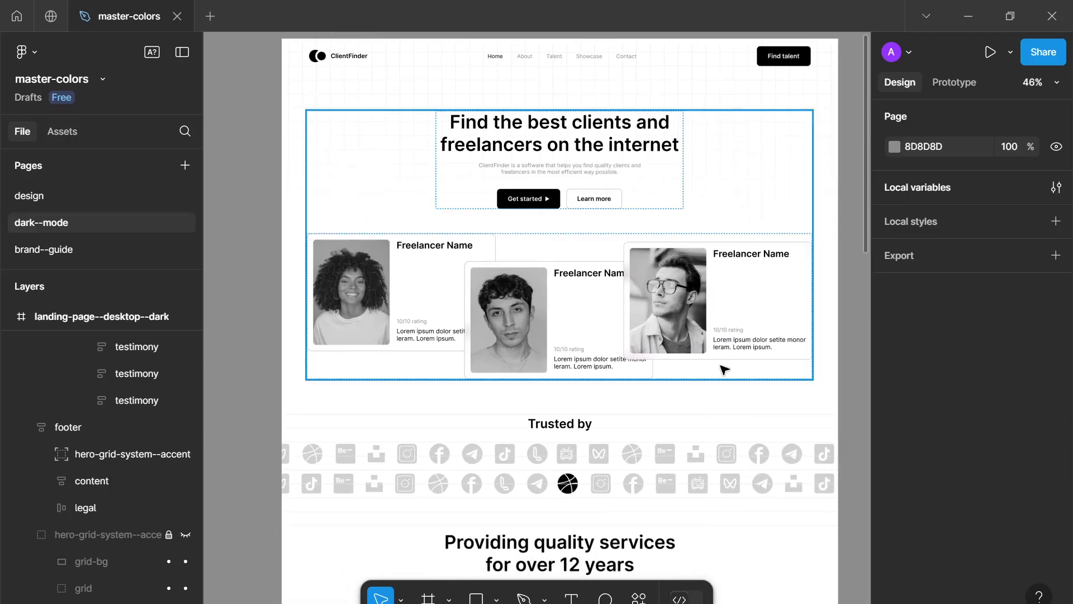
pyautogui.scroll(-1, 724, 369)
pyautogui.scroll(4, 724, 369)
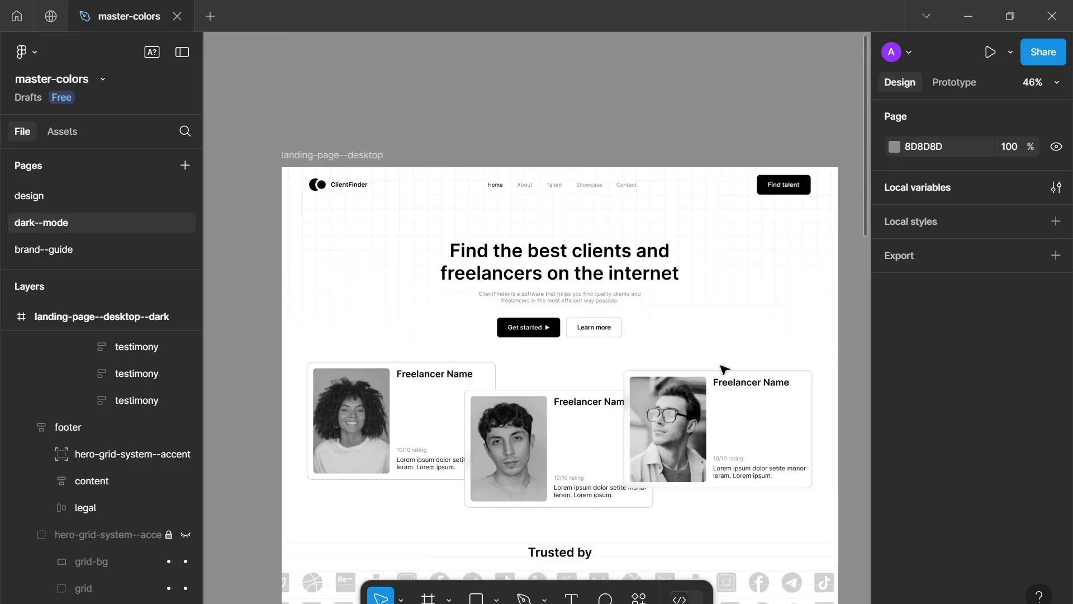
pyautogui.scroll(-3, 723, 369)
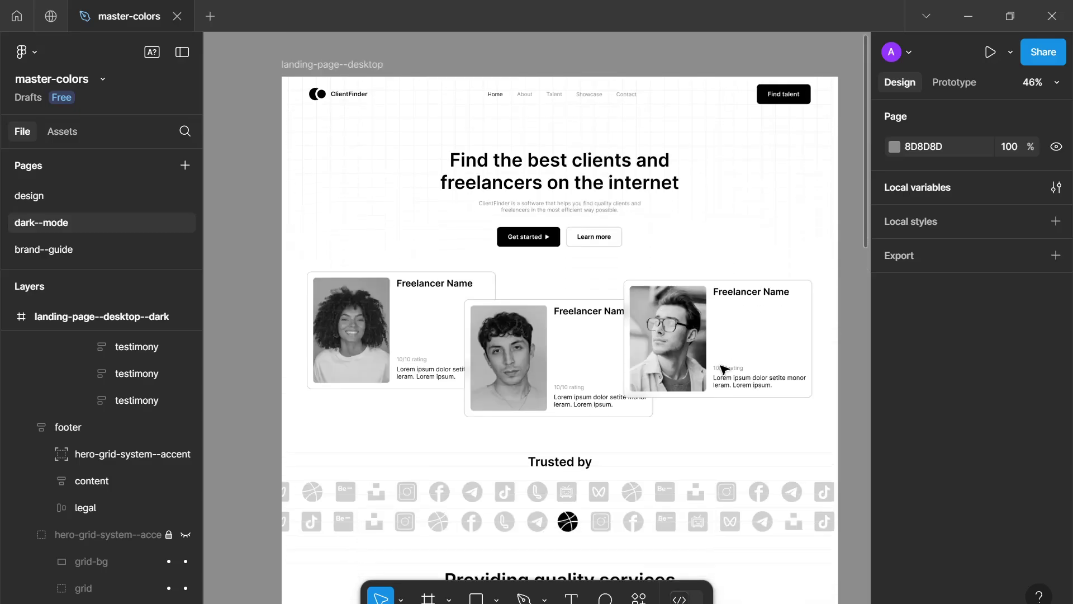
# Step: Review the light landing page from the trusted-by logos through the services and freelancer sections to its black footer
pyautogui.scroll(-2, 723, 369)
pyautogui.scroll(-14, 724, 369)
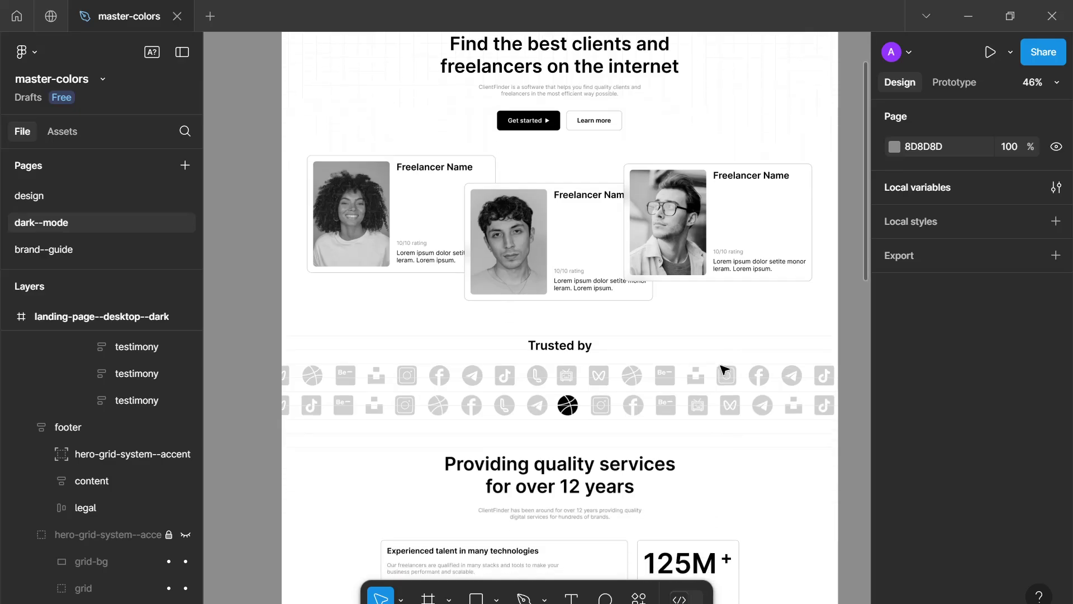
pyautogui.scroll(-7, 723, 369)
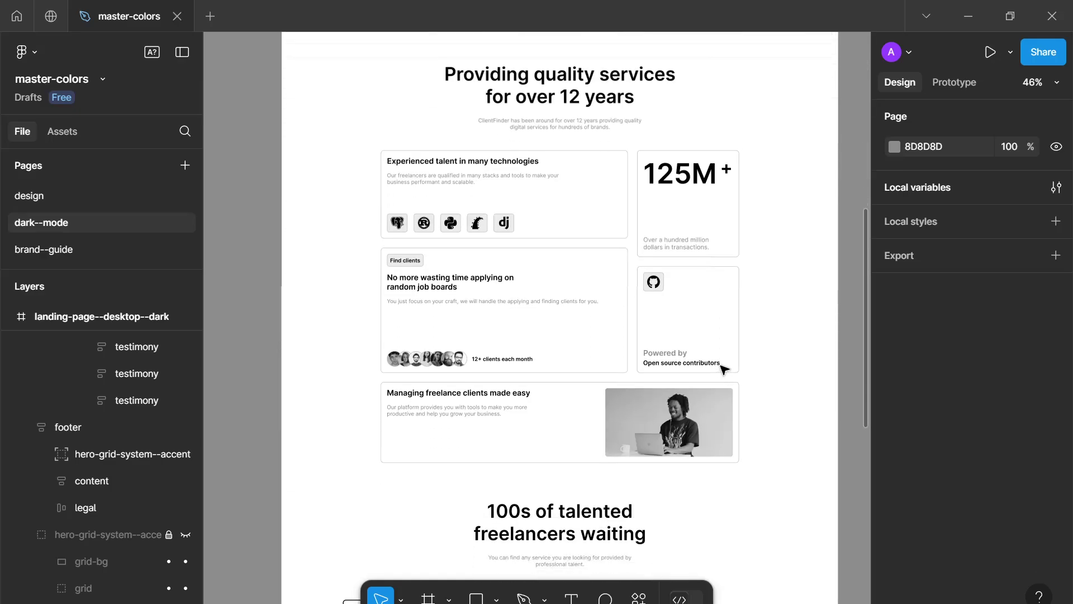
pyautogui.scroll(-8, 723, 369)
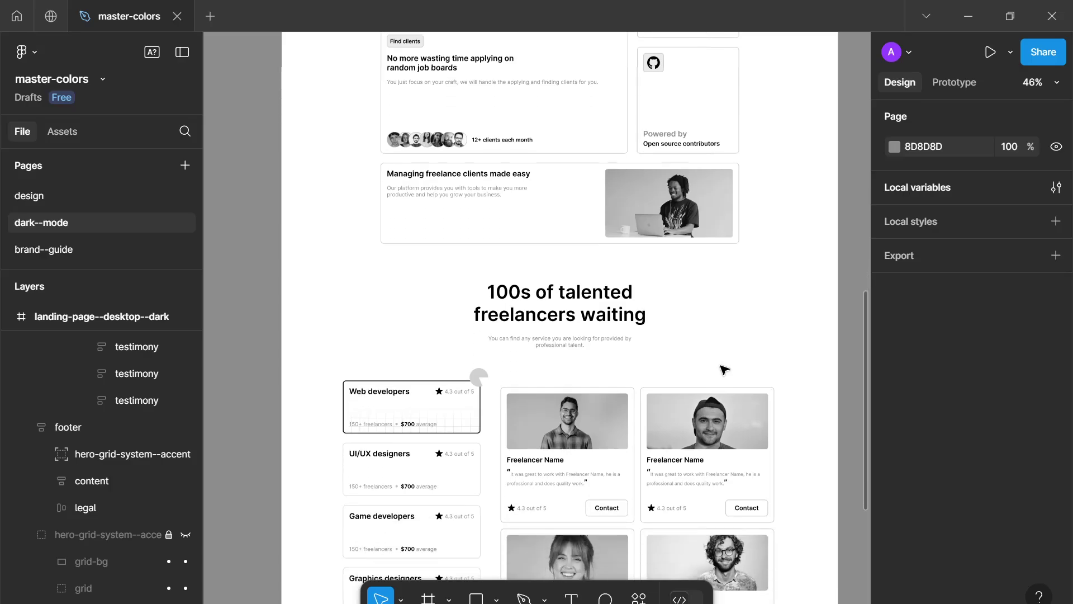
pyautogui.scroll(-2, 723, 368)
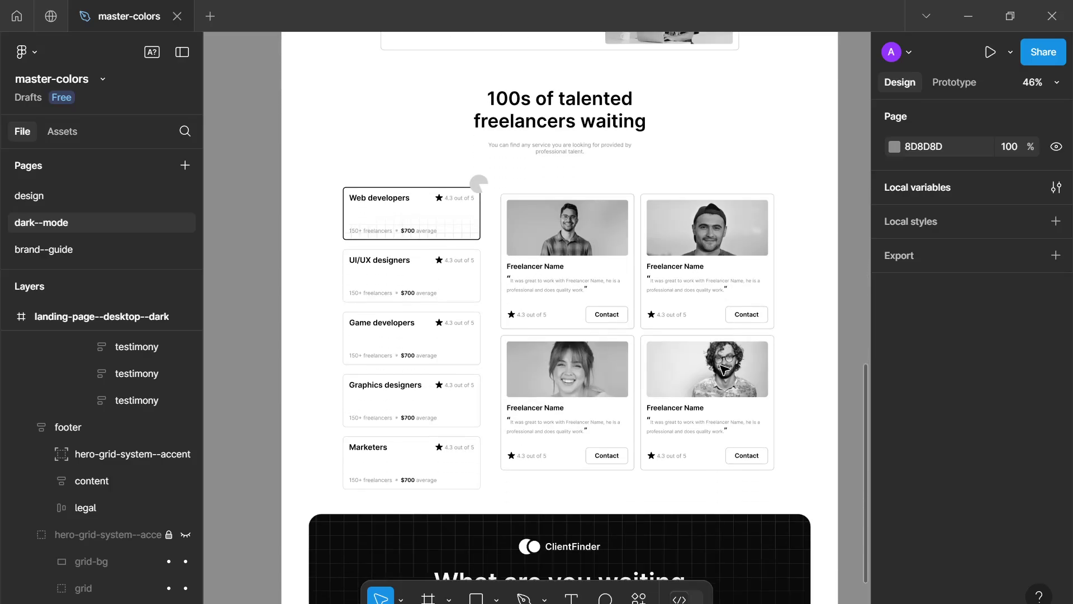
pyautogui.scroll(-5, 724, 368)
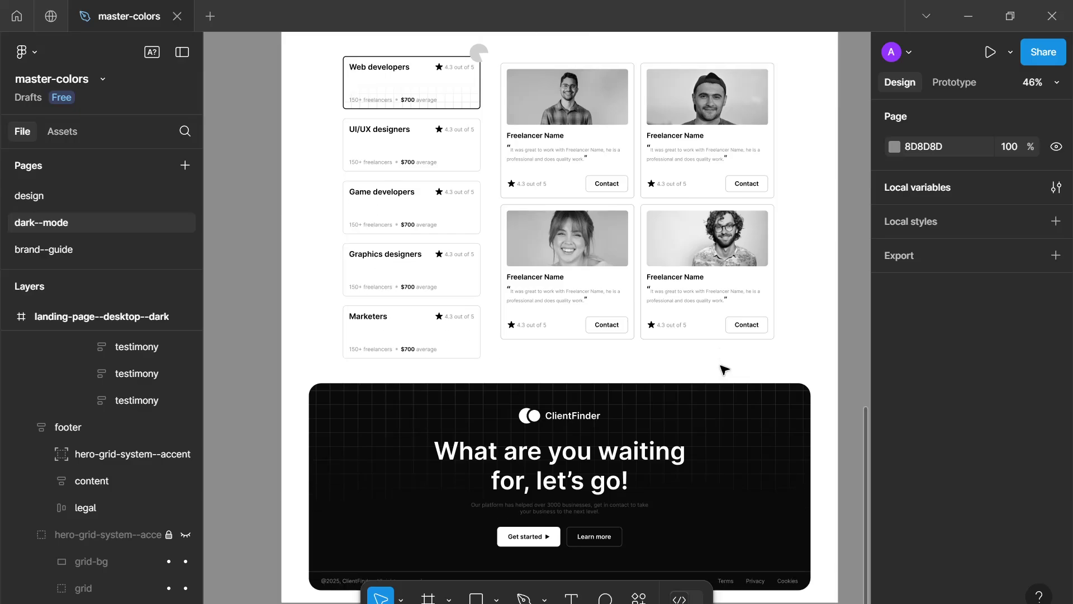
pyautogui.scroll(-1, 724, 369)
pyautogui.scroll(-6, 724, 370)
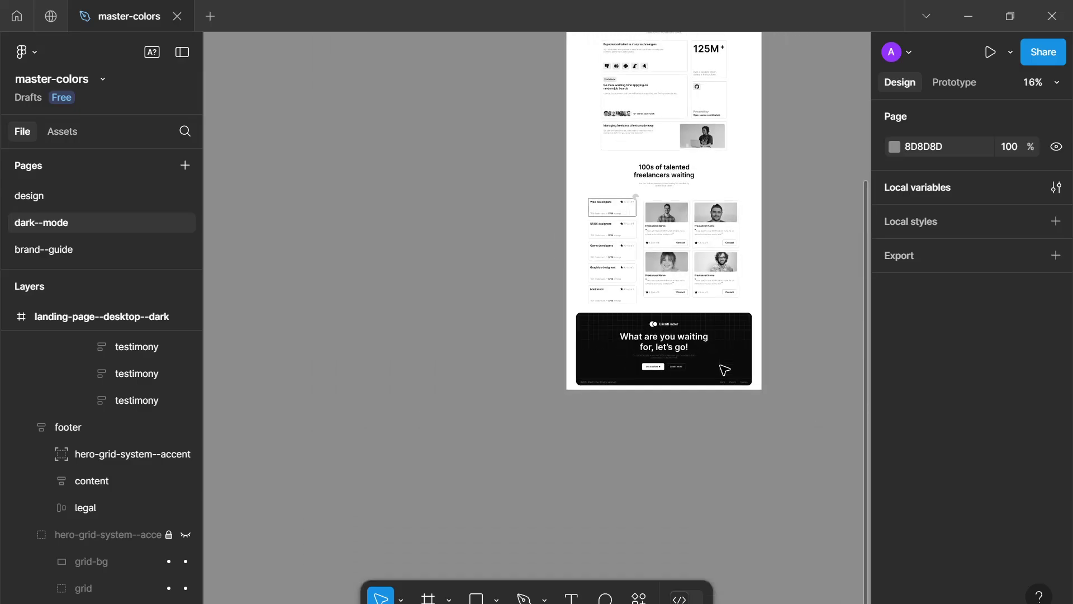
# Step: Return to the dark landing page and examine its hero, trusted-by logos and services cards up close
pyautogui.moveTo(721, 367); pyautogui.dragTo(537, 519)
pyautogui.scroll(3, 729, 326)
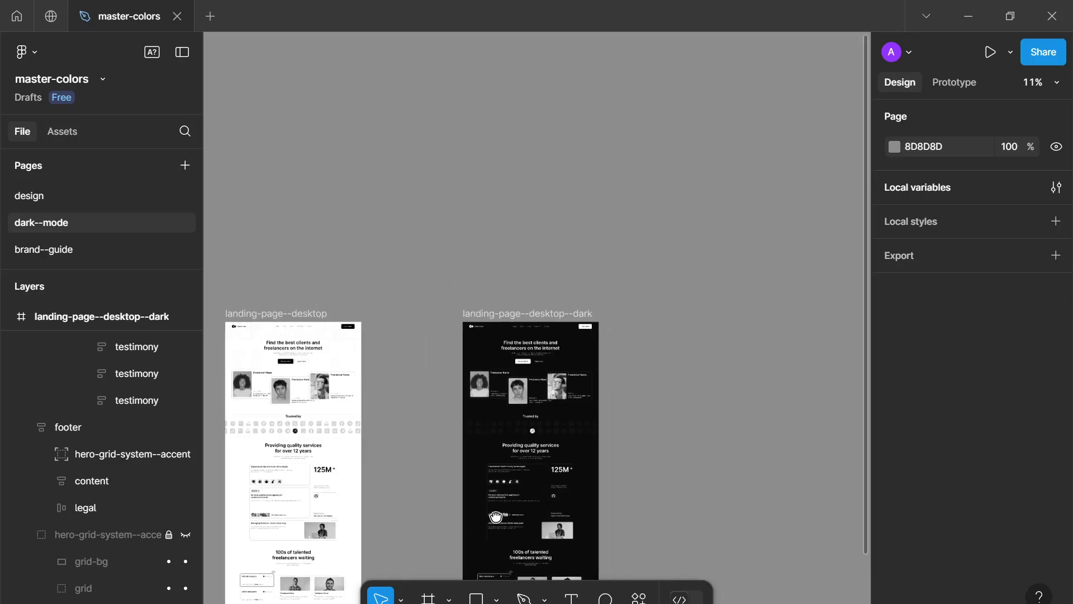
pyautogui.scroll(8, 601, 337)
pyautogui.scroll(2, 600, 336)
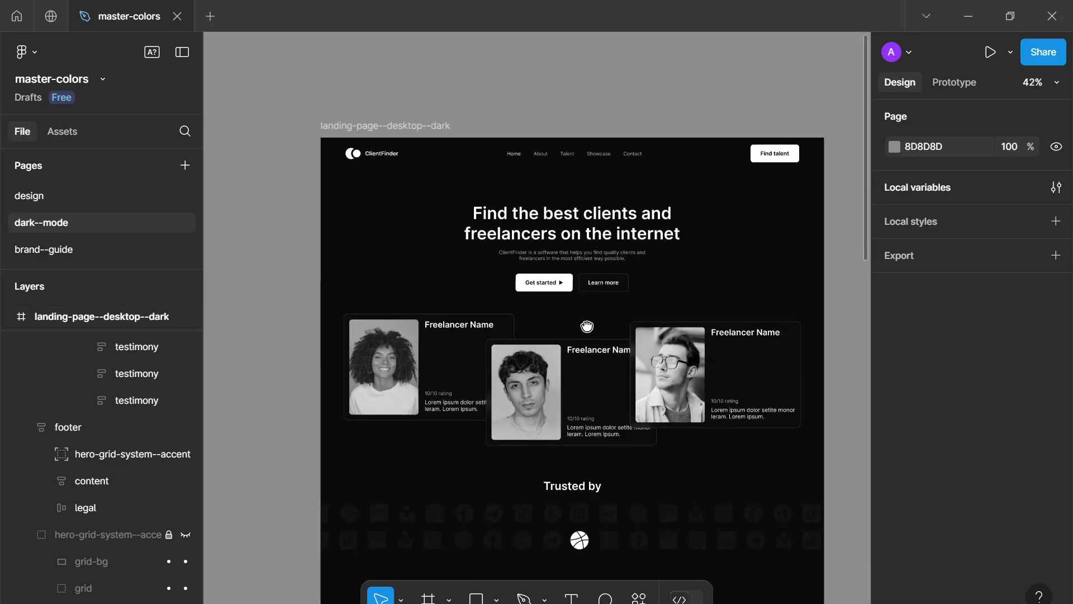
pyautogui.moveTo(594, 278)
pyautogui.mouseDown()
pyautogui.moveTo(578, 262)
pyautogui.moveTo(577, 276)
pyautogui.mouseUp()
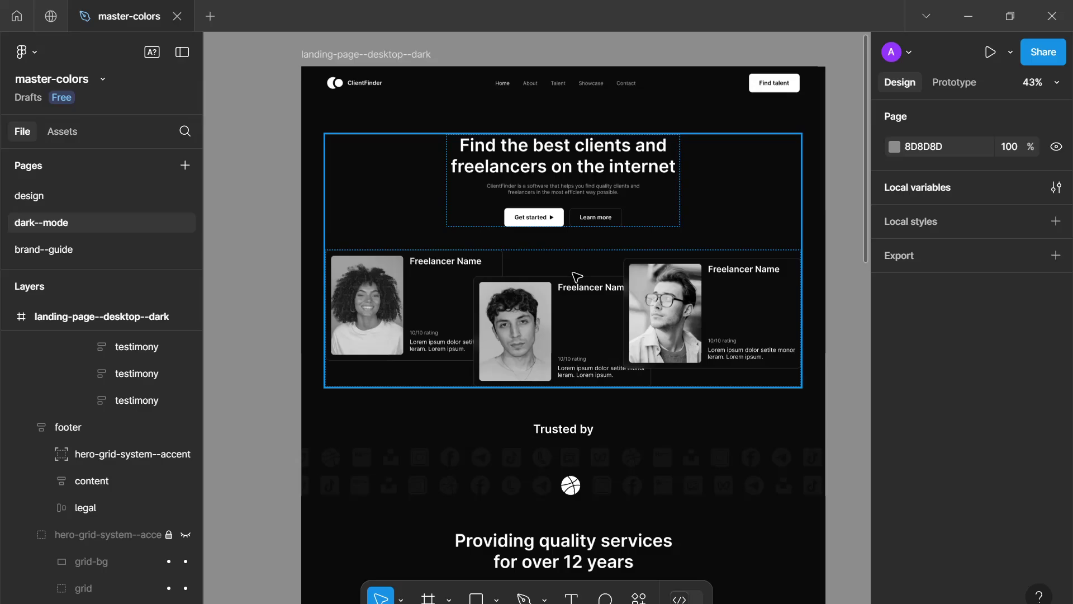
pyautogui.scroll(1, 570, 285)
pyautogui.scroll(-2, 555, 298)
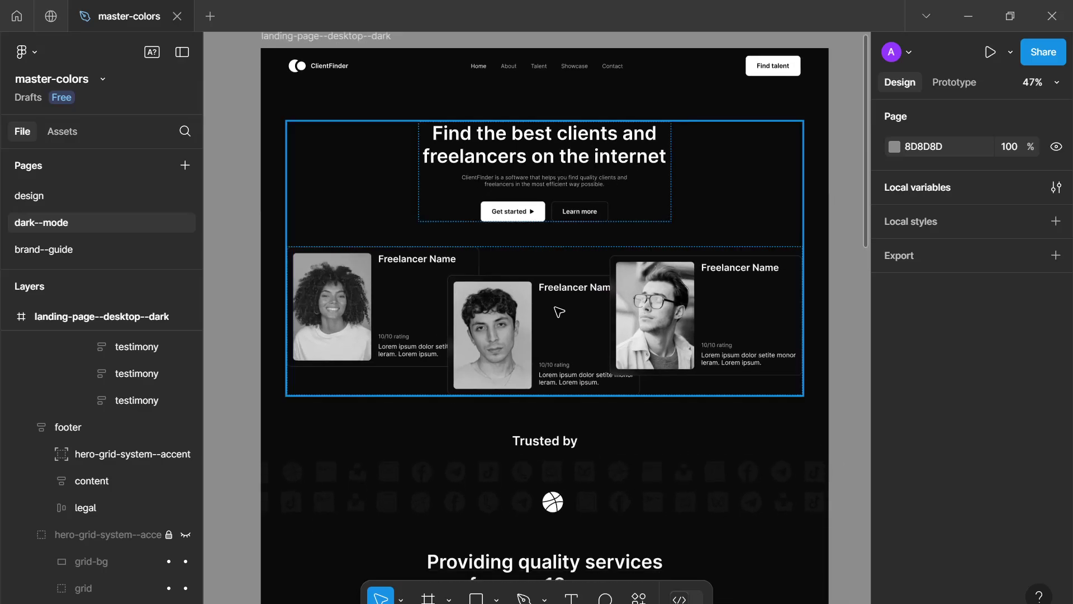
pyautogui.scroll(-5, 580, 339)
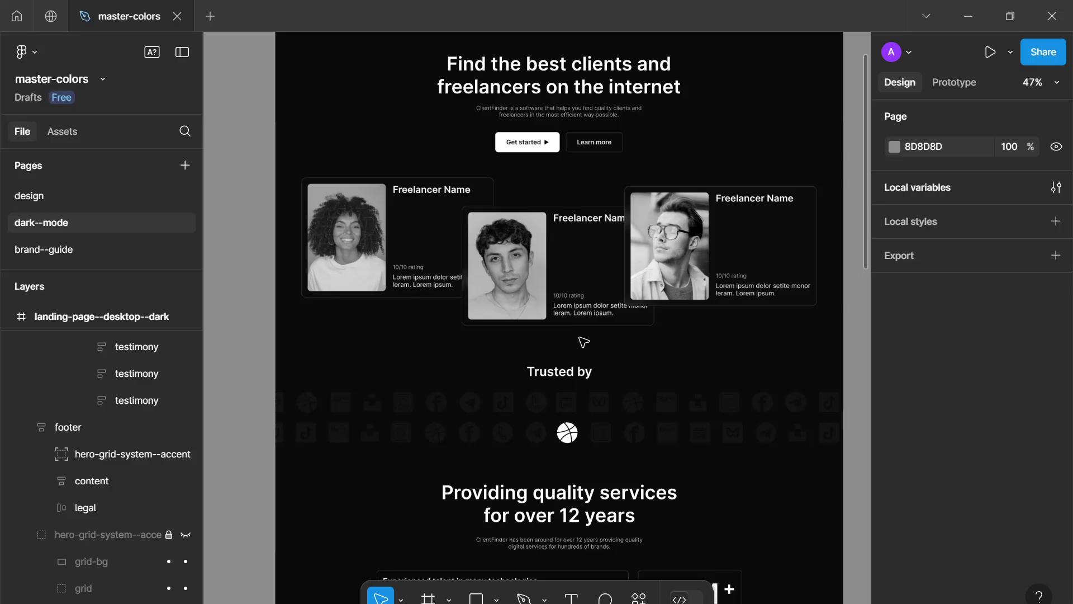
pyautogui.scroll(-4, 581, 338)
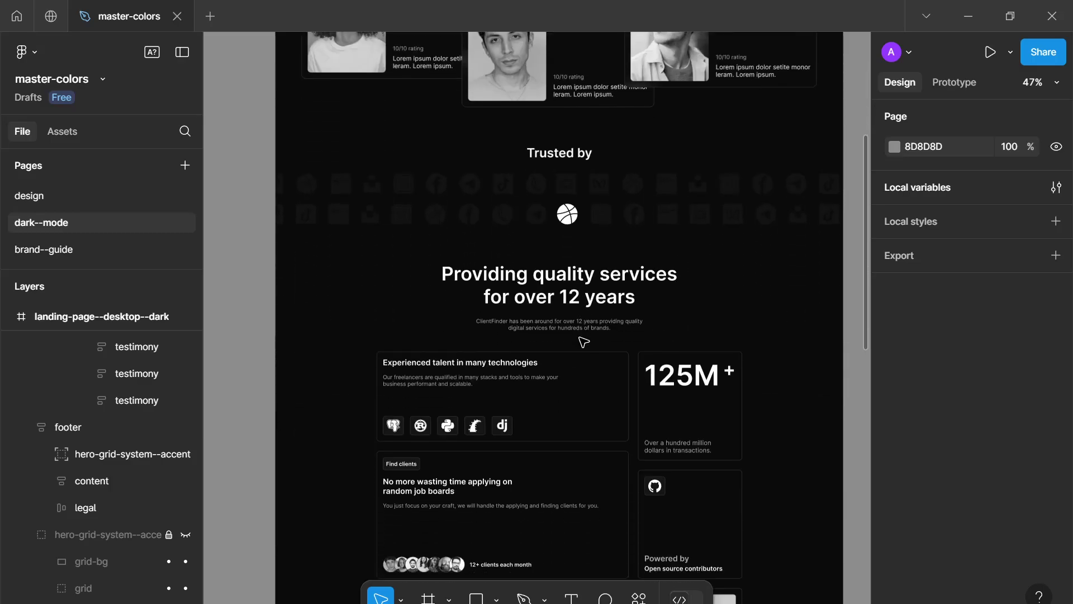
pyautogui.scroll(-5, 583, 341)
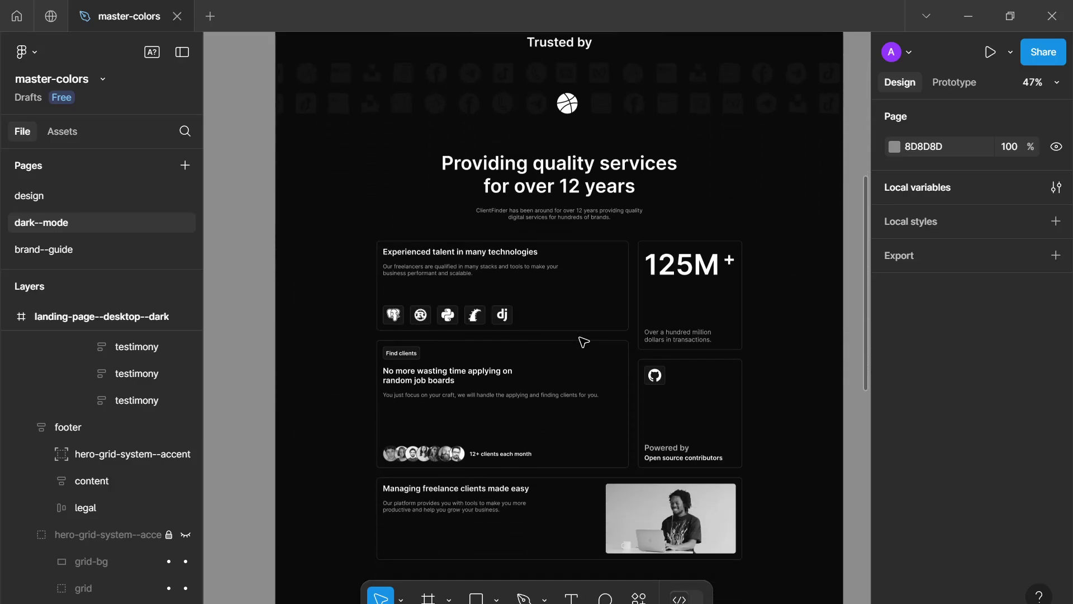
# Step: Review the lower dark landing page, from the services cards through the freelancer listings to the white footer
pyautogui.scroll(-2, 583, 341)
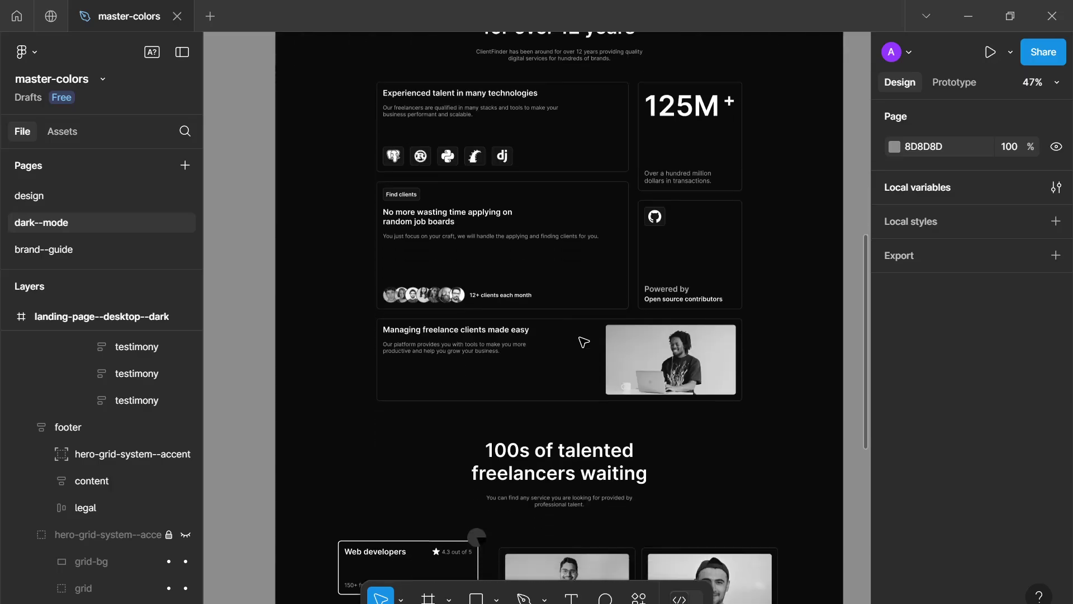
pyautogui.scroll(-2, 583, 349)
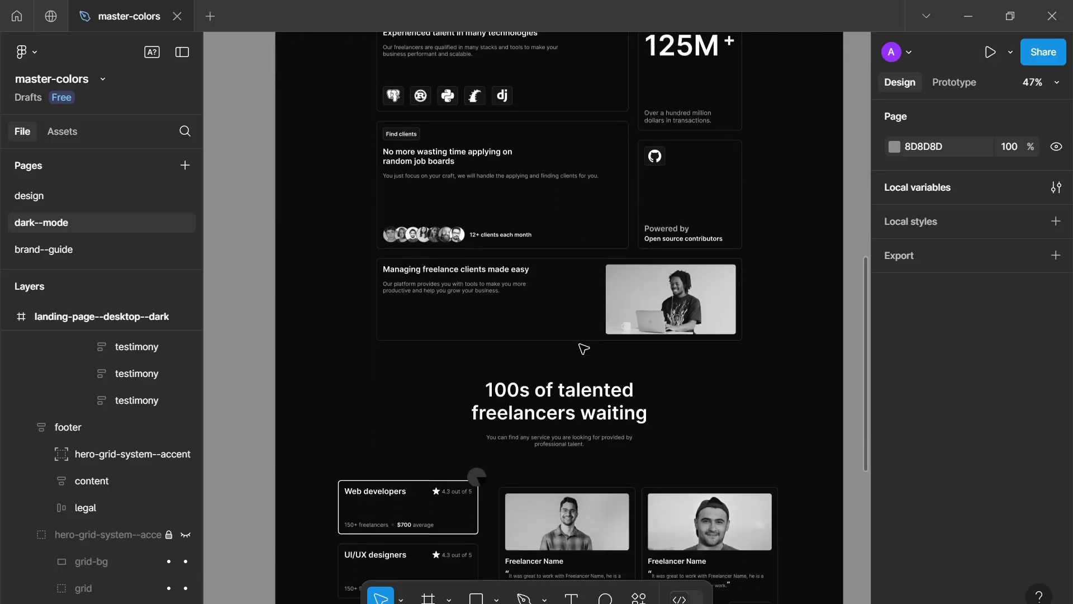
pyautogui.scroll(-3, 581, 347)
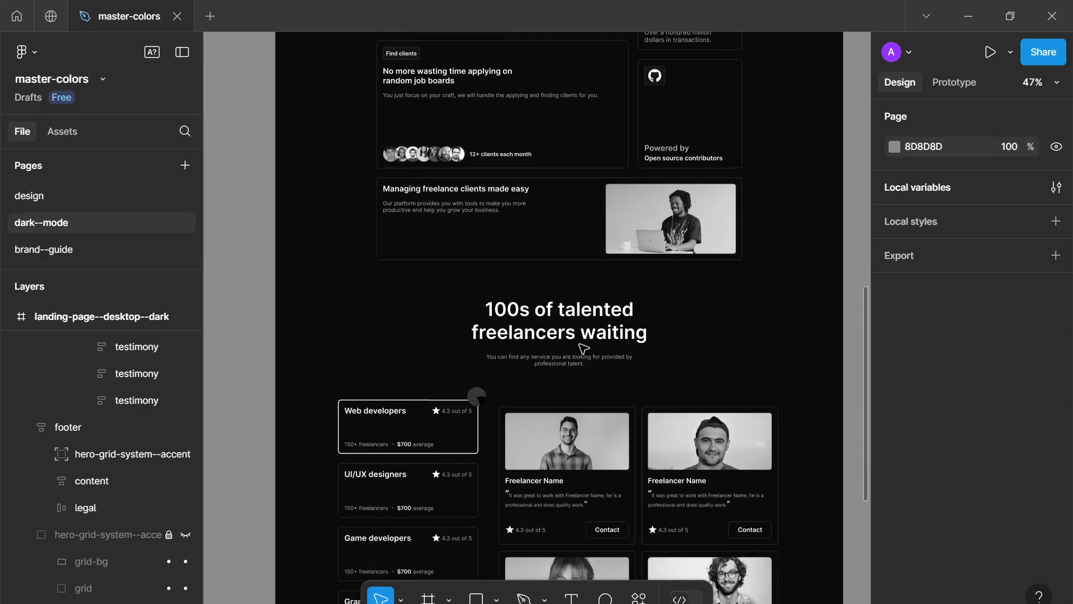
pyautogui.scroll(-3, 583, 349)
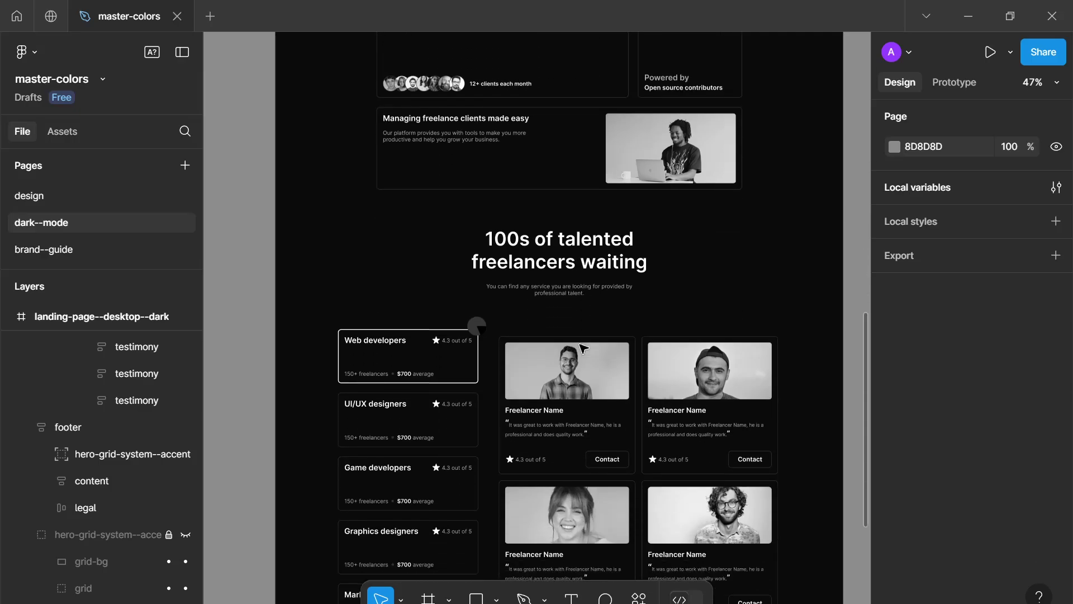
pyautogui.scroll(-3, 582, 348)
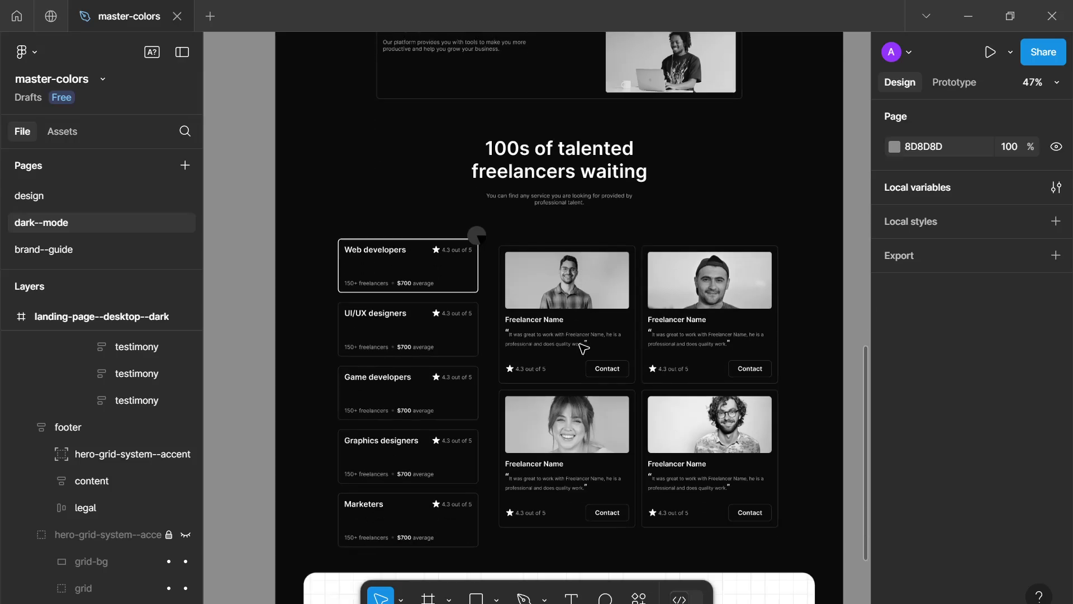
pyautogui.scroll(-4, 583, 349)
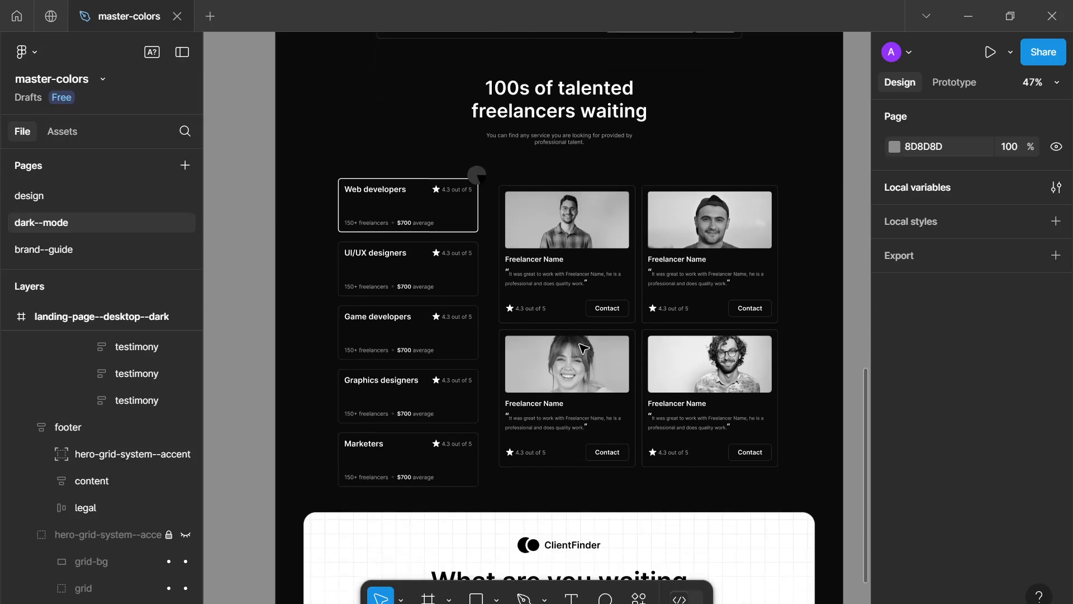
pyautogui.scroll(-3, 583, 348)
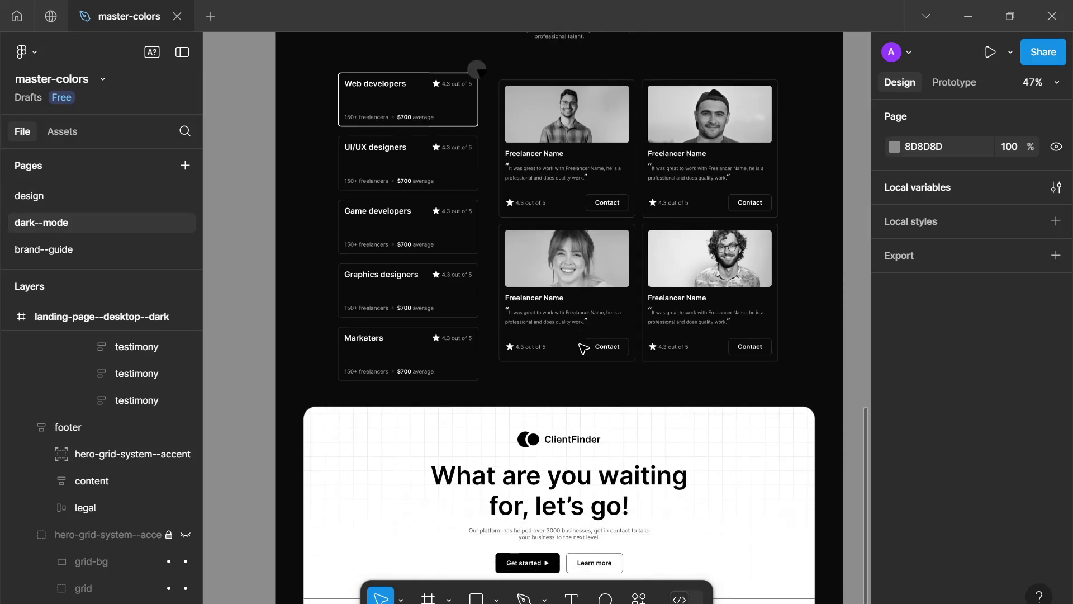
pyautogui.scroll(-3, 583, 349)
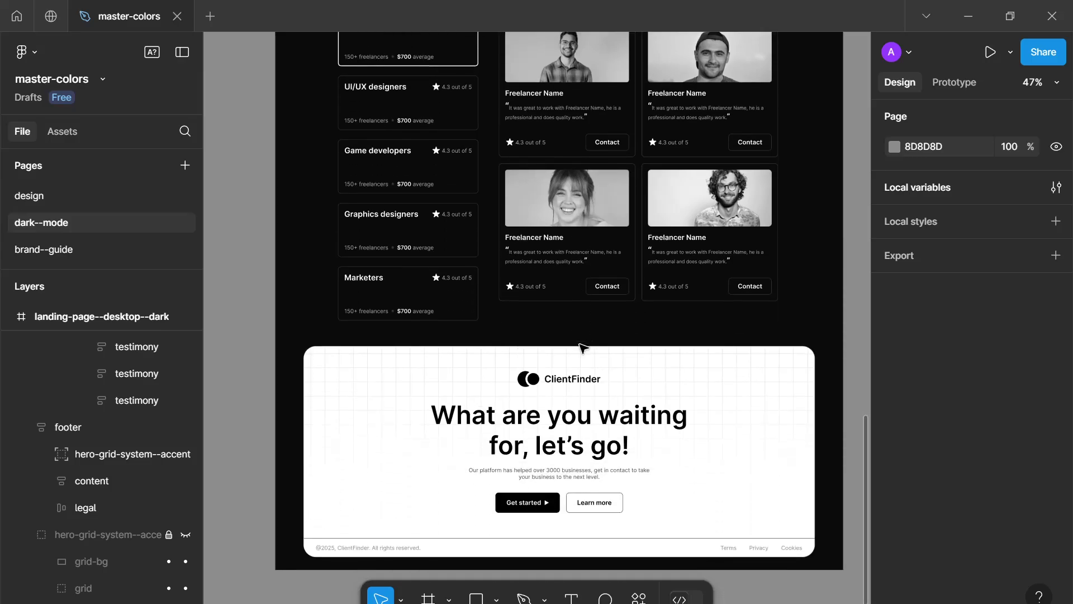
pyautogui.scroll(-5, 581, 362)
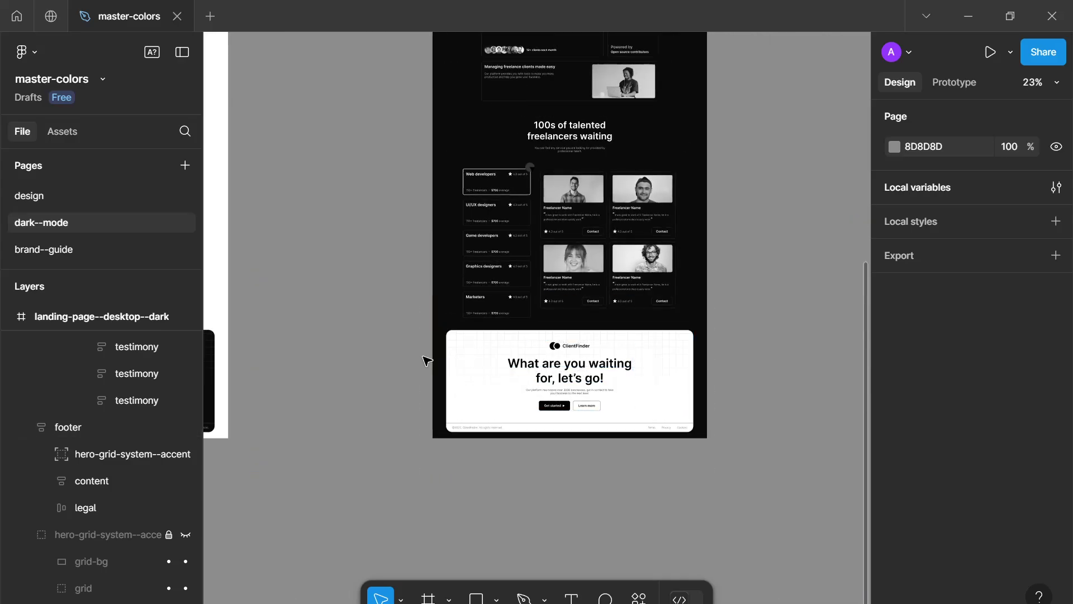
# Step: Compare the full light and dark landing pages side by side and look over the dark page's sections once more
pyautogui.scroll(-3, 426, 362)
pyautogui.scroll(2, 442, 391)
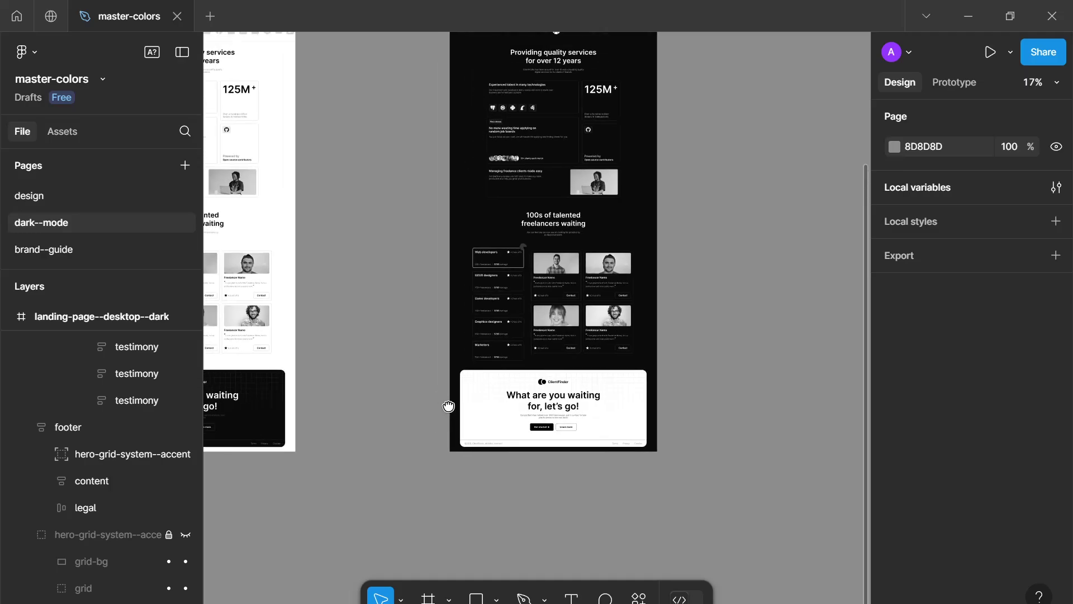
pyautogui.scroll(-2, 510, 485)
pyautogui.moveTo(517, 456); pyautogui.dragTo(594, 464)
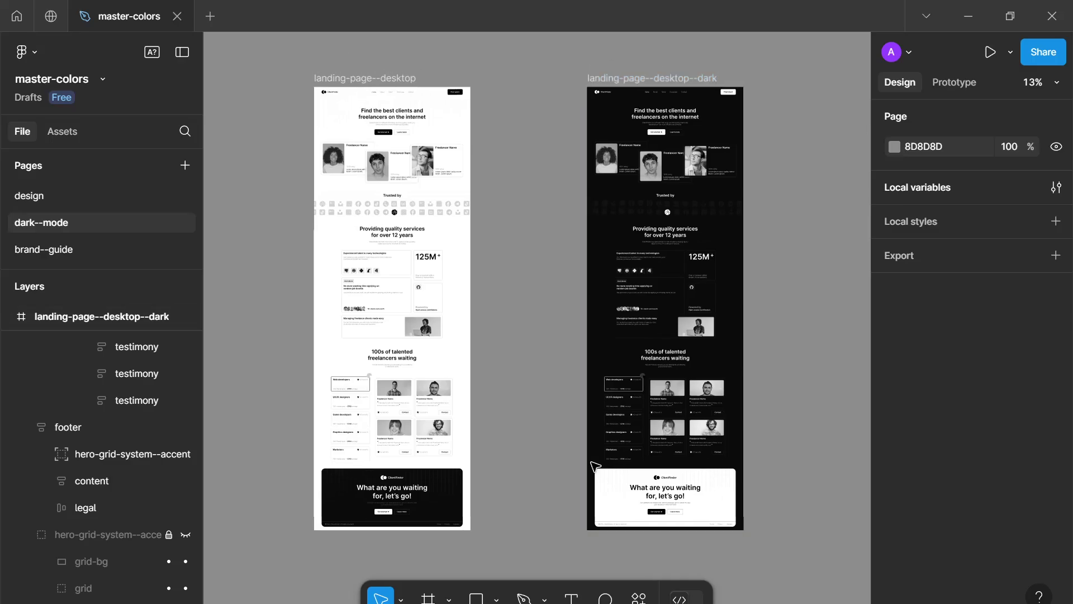
pyautogui.hscroll(-3, 595, 465)
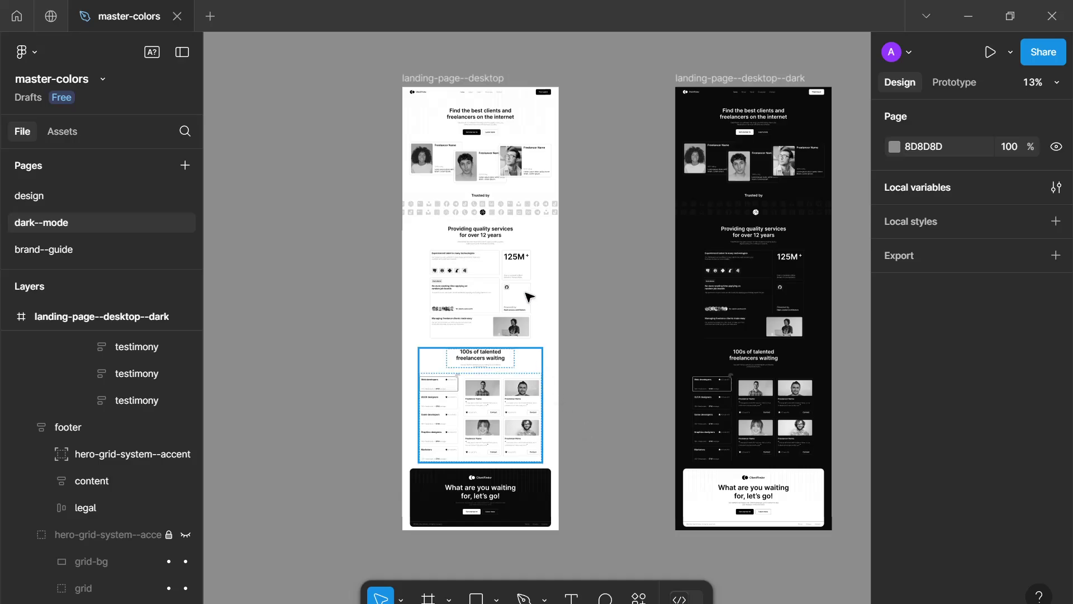
pyautogui.scroll(2, 528, 296)
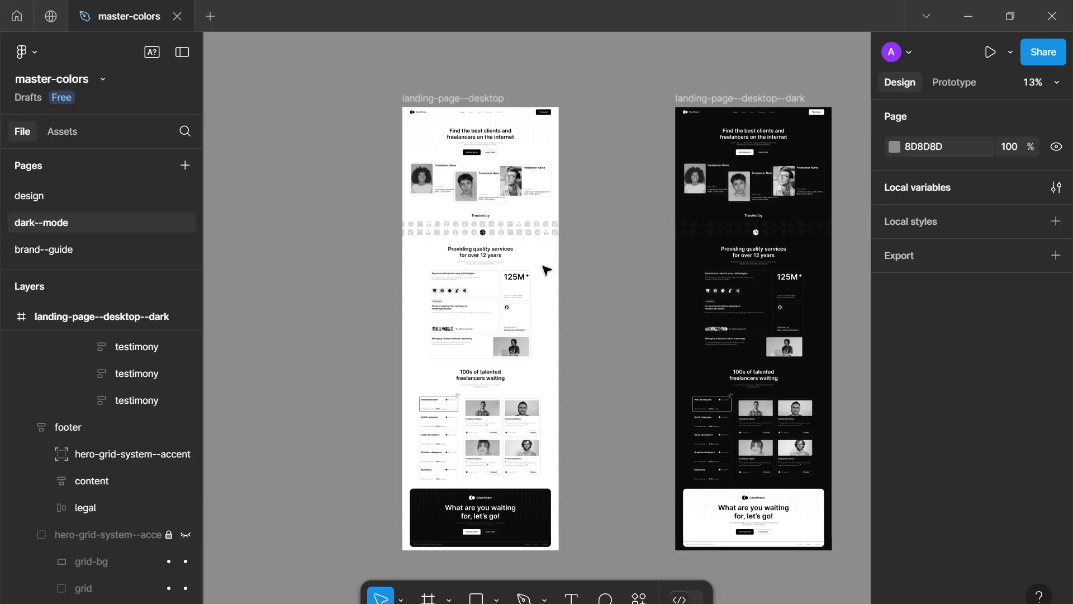
pyautogui.hscroll(5, 796, 288)
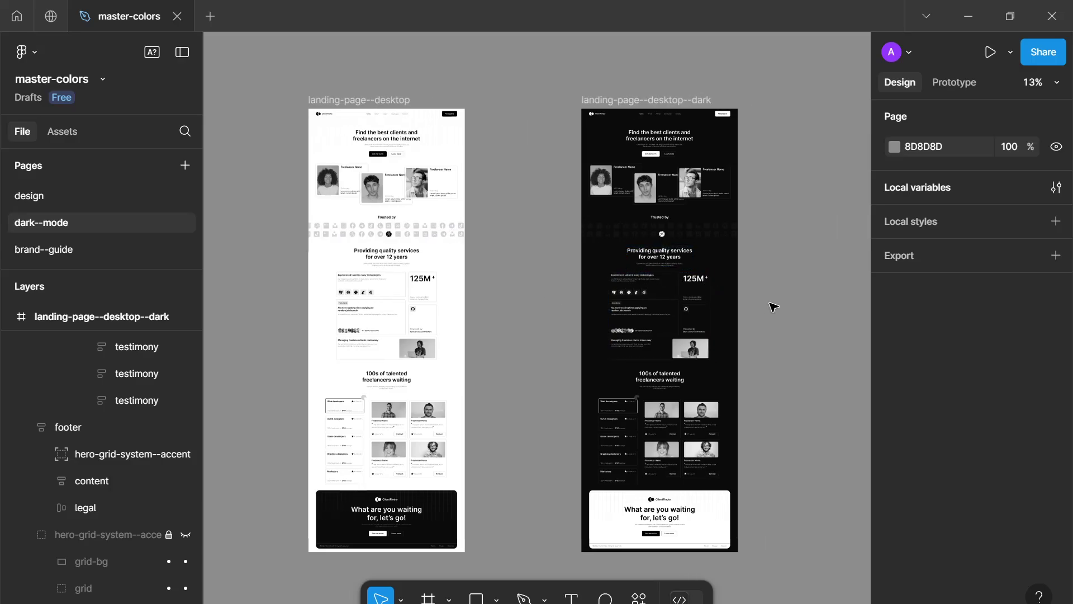
pyautogui.scroll(3, 622, 262)
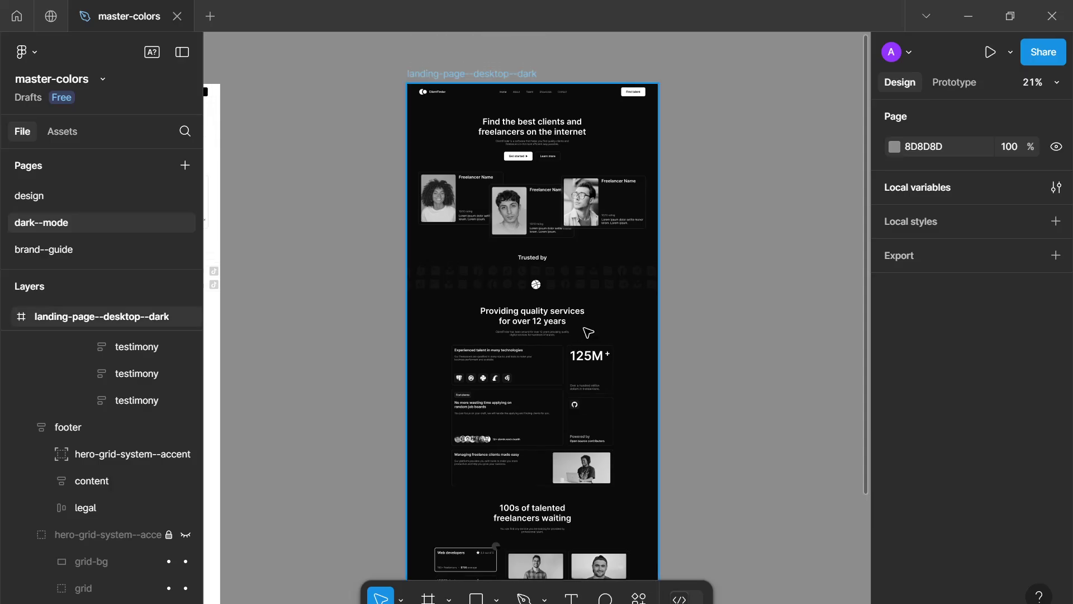
pyautogui.scroll(-3, 588, 341)
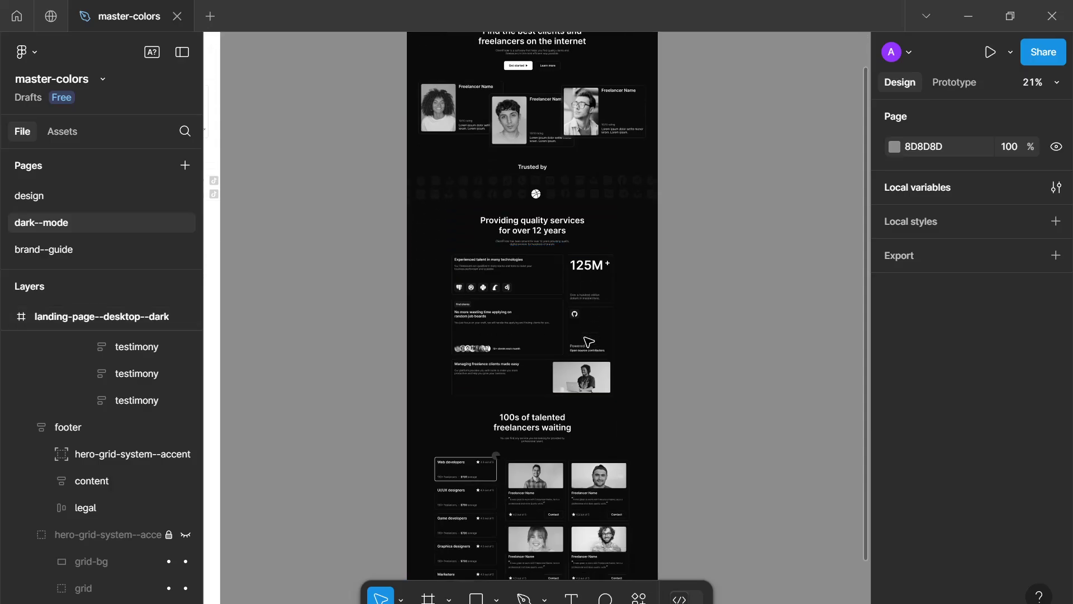
# Step: Look over the dark landing page down to its white footer, and view the full light and dark frames together
pyautogui.scroll(-2, 587, 340)
pyautogui.scroll(-3, 587, 341)
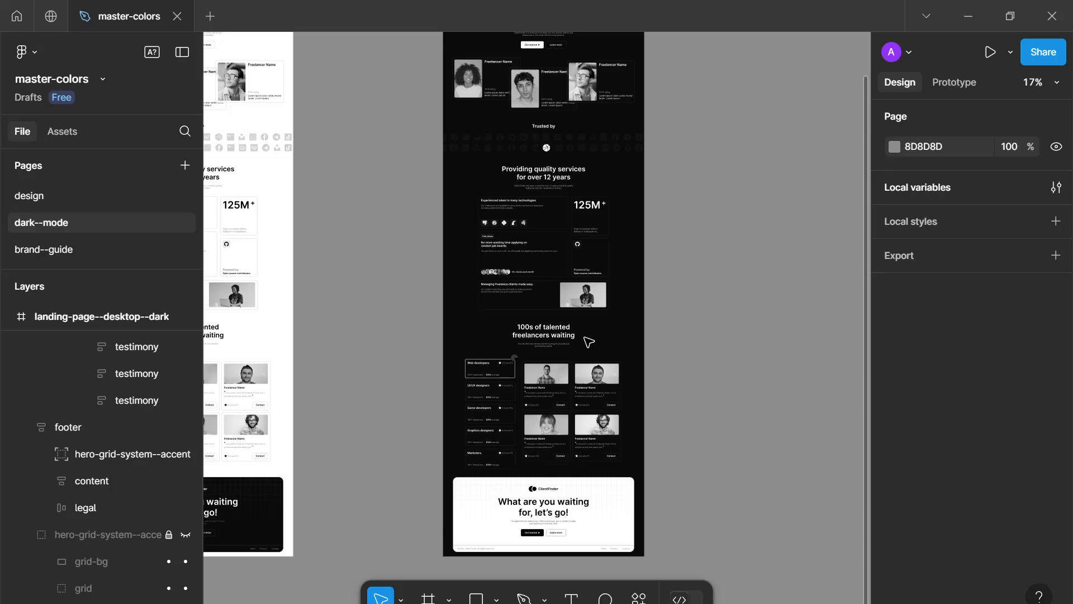
pyautogui.scroll(-2, 588, 341)
pyautogui.scroll(-3, 589, 341)
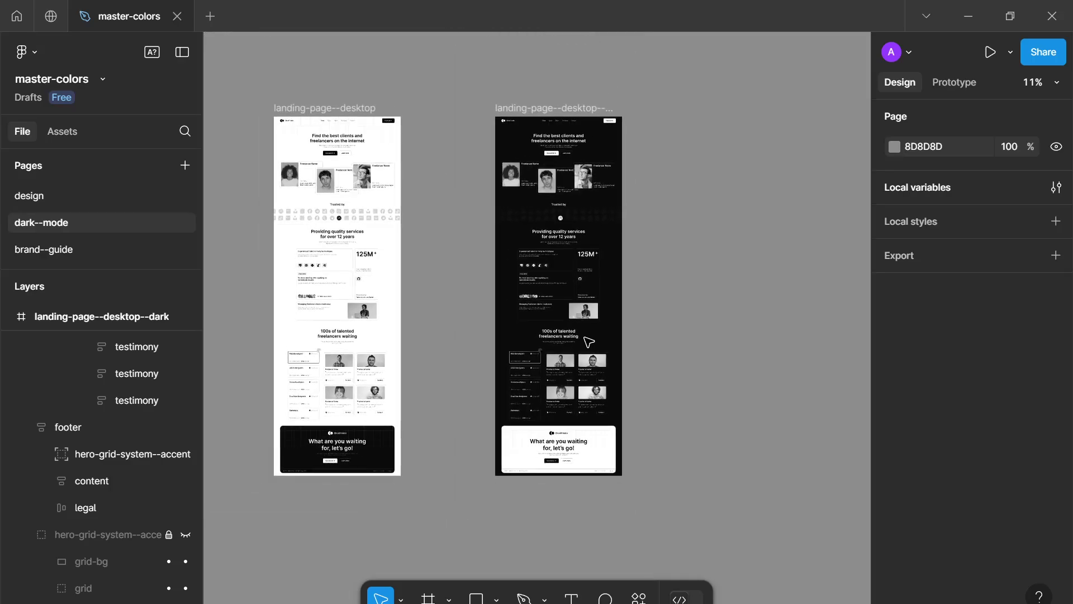
pyautogui.scroll(-1, 688, 379)
pyautogui.scroll(-2, 688, 380)
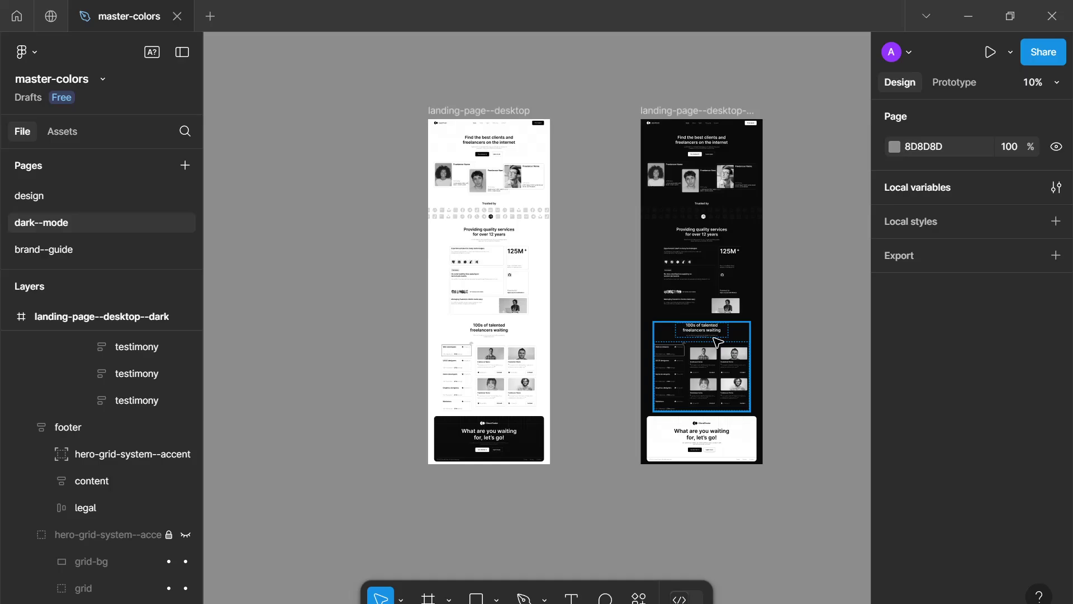
pyautogui.scroll(1, 614, 311)
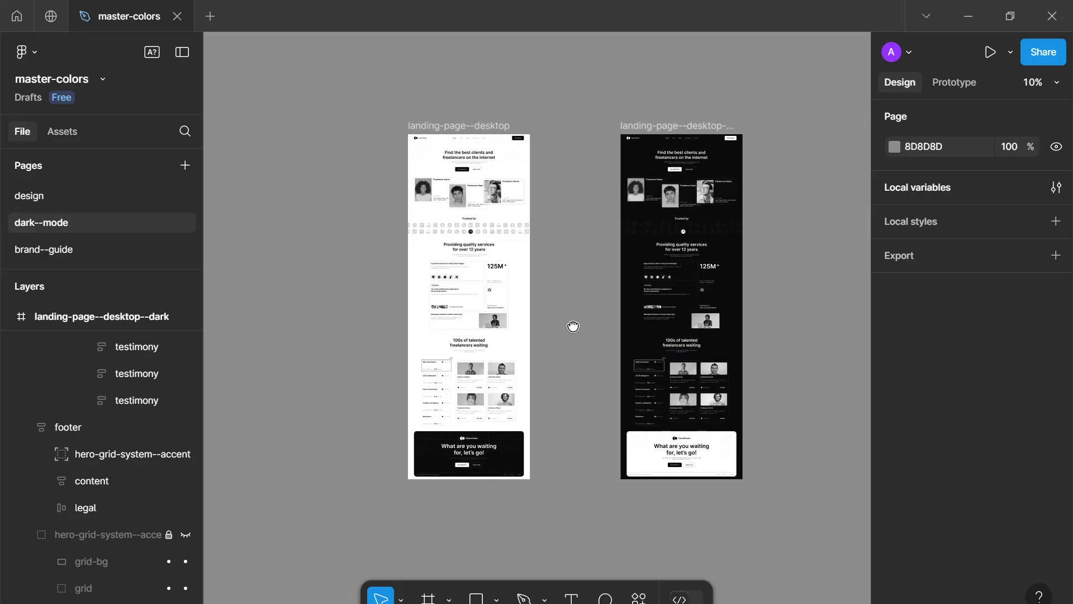
pyautogui.hscroll(1, 578, 311)
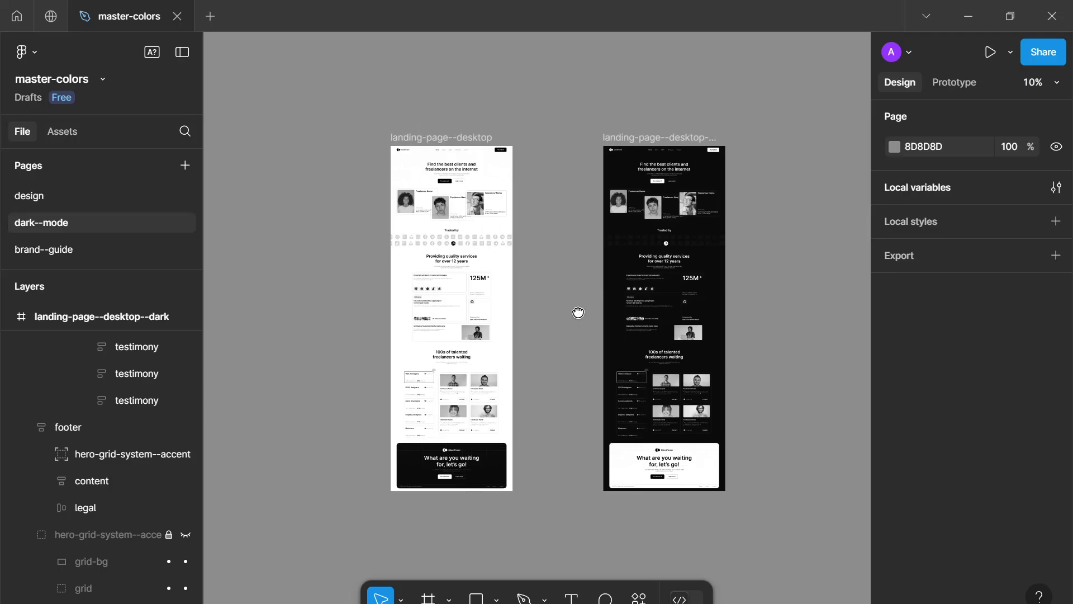
pyautogui.moveTo(330, 105); pyautogui.dragTo(528, 151)
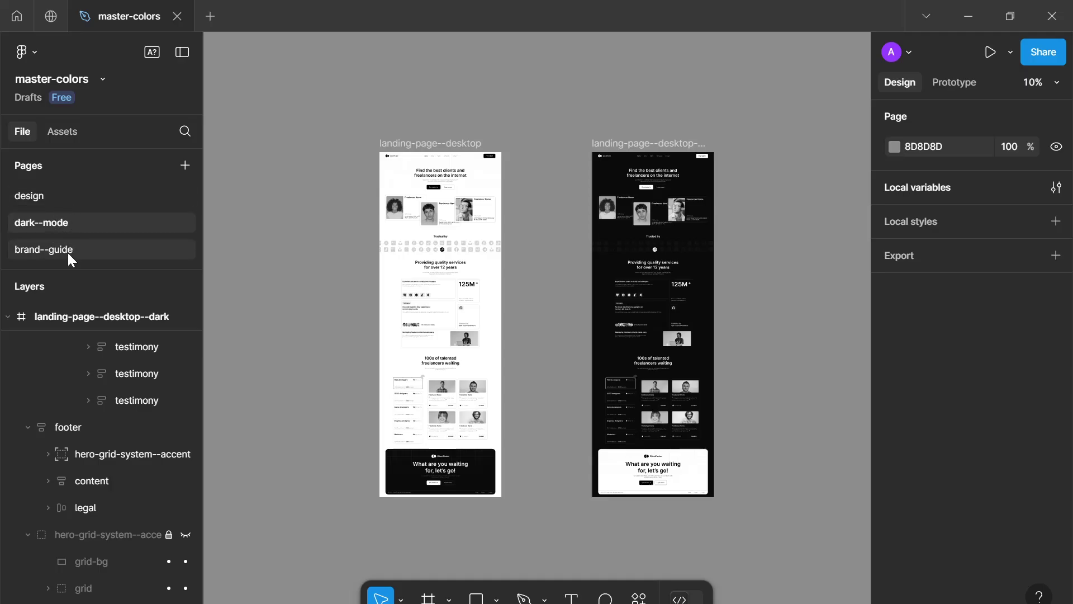
# Step: View the light and green-colored landing pages on the design page, deselect the light frame and return to the dark--mode page
pyautogui.click(64, 196)
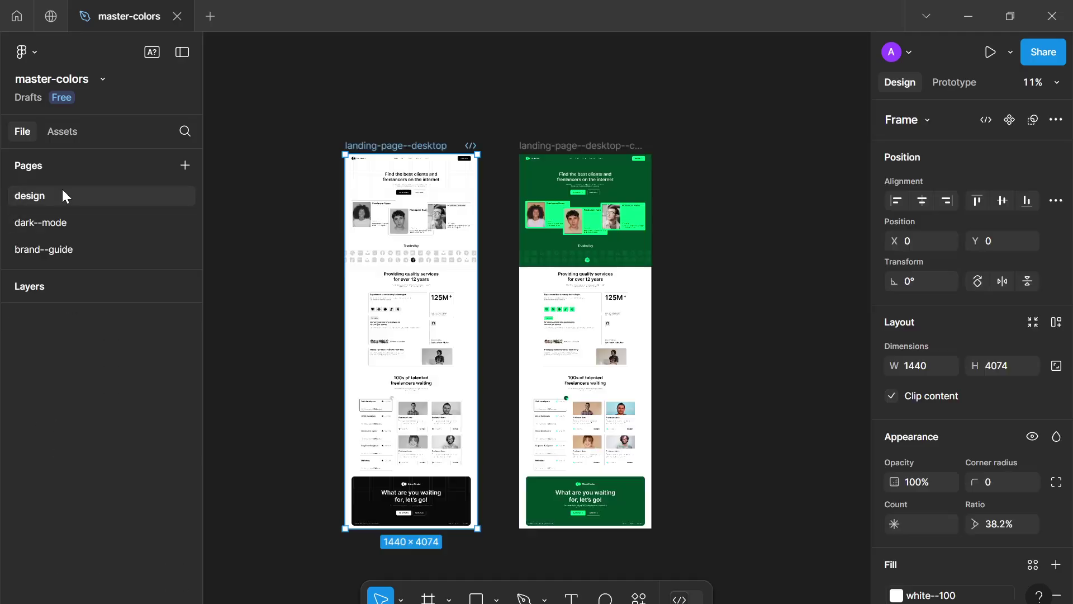
pyautogui.hscroll(-1, 385, 271)
pyautogui.scroll(1, 411, 276)
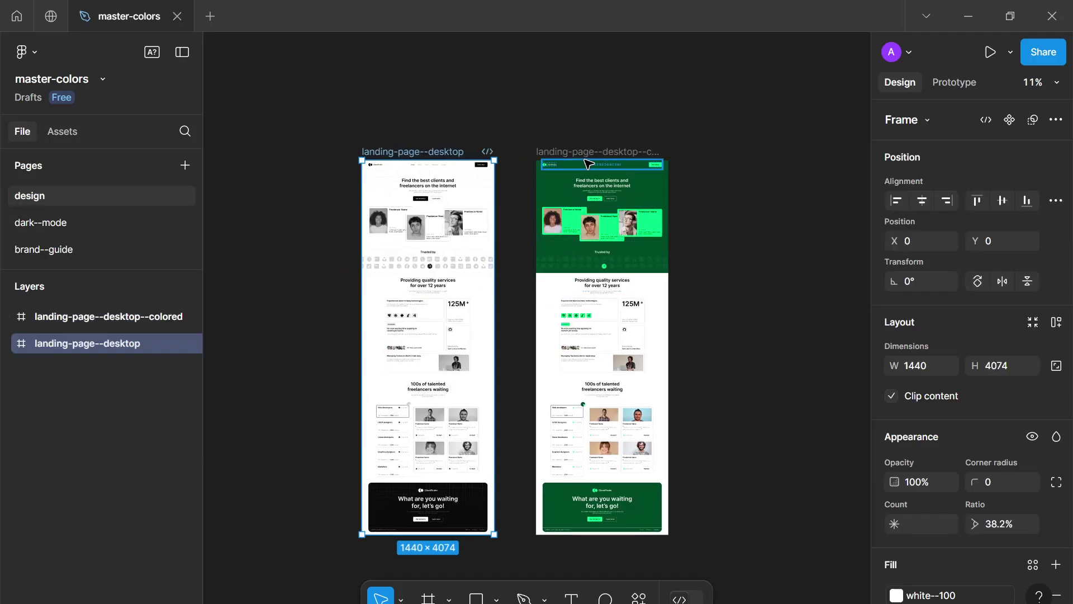
pyautogui.click(527, 278)
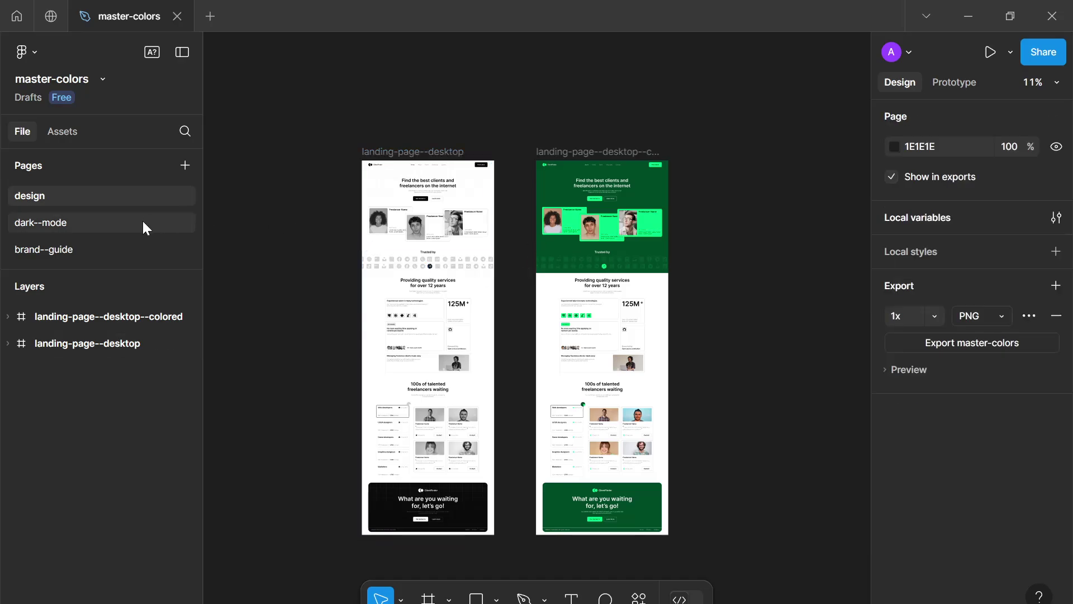
pyautogui.click(143, 222)
pyautogui.moveTo(577, 320); pyautogui.dragTo(555, 330)
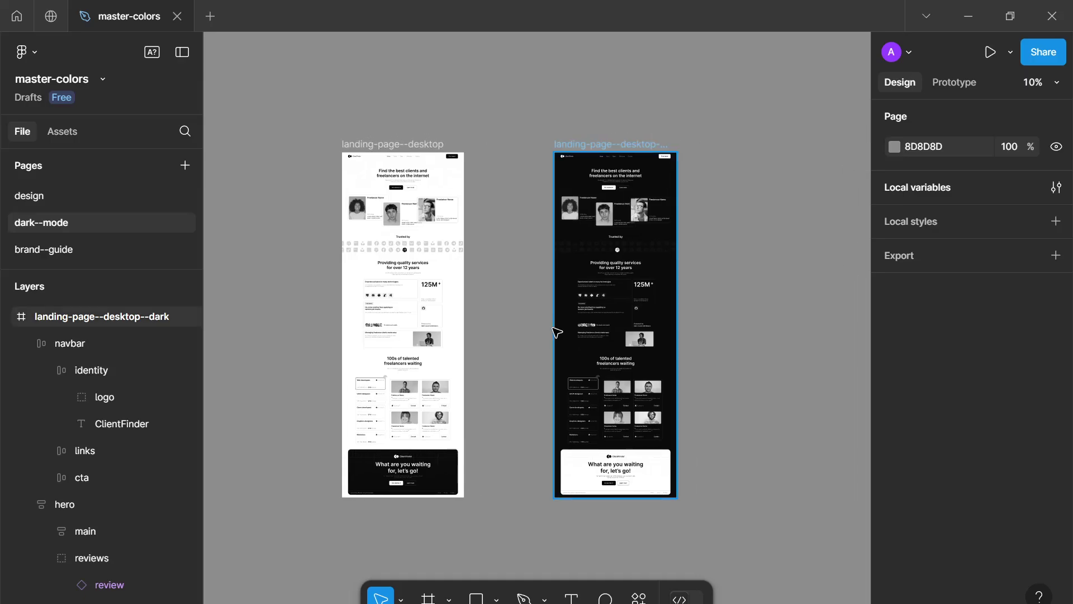